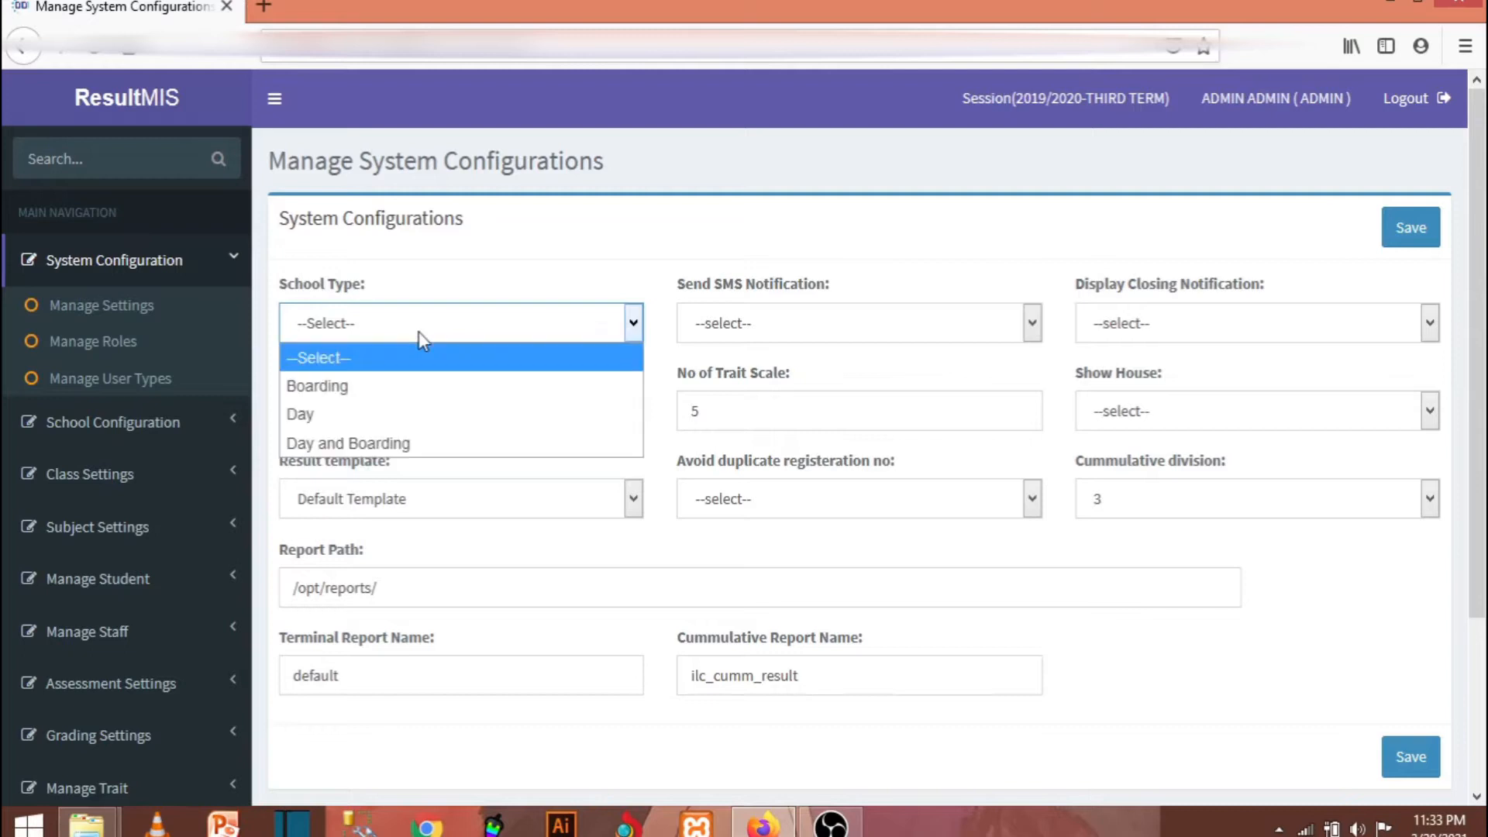
# - Review the available options for School Type, Send SMS Notification and Display Closing Notification without changing them
pyautogui.click(608, 260)
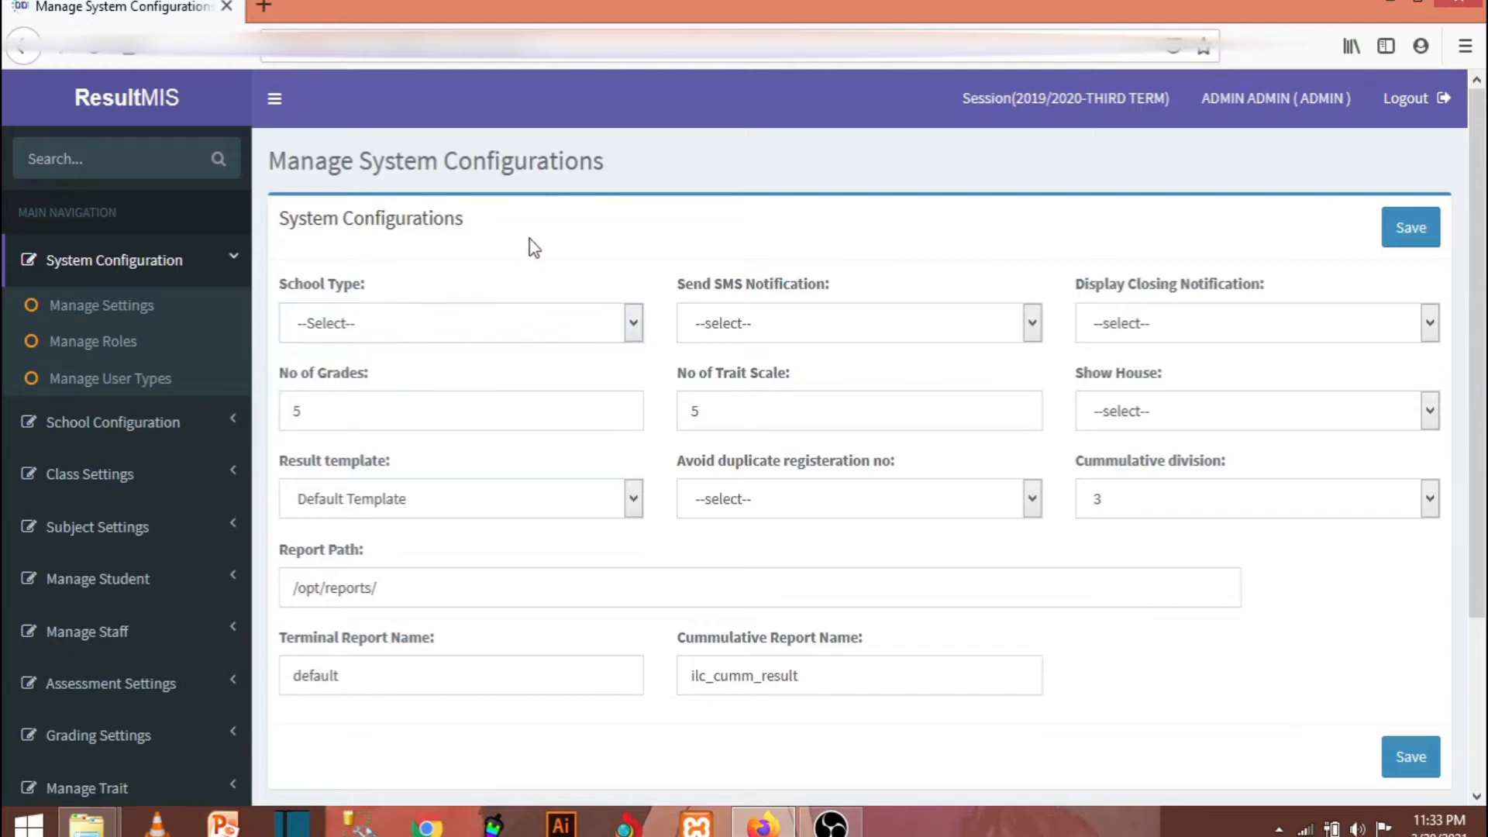
pyautogui.click(412, 319)
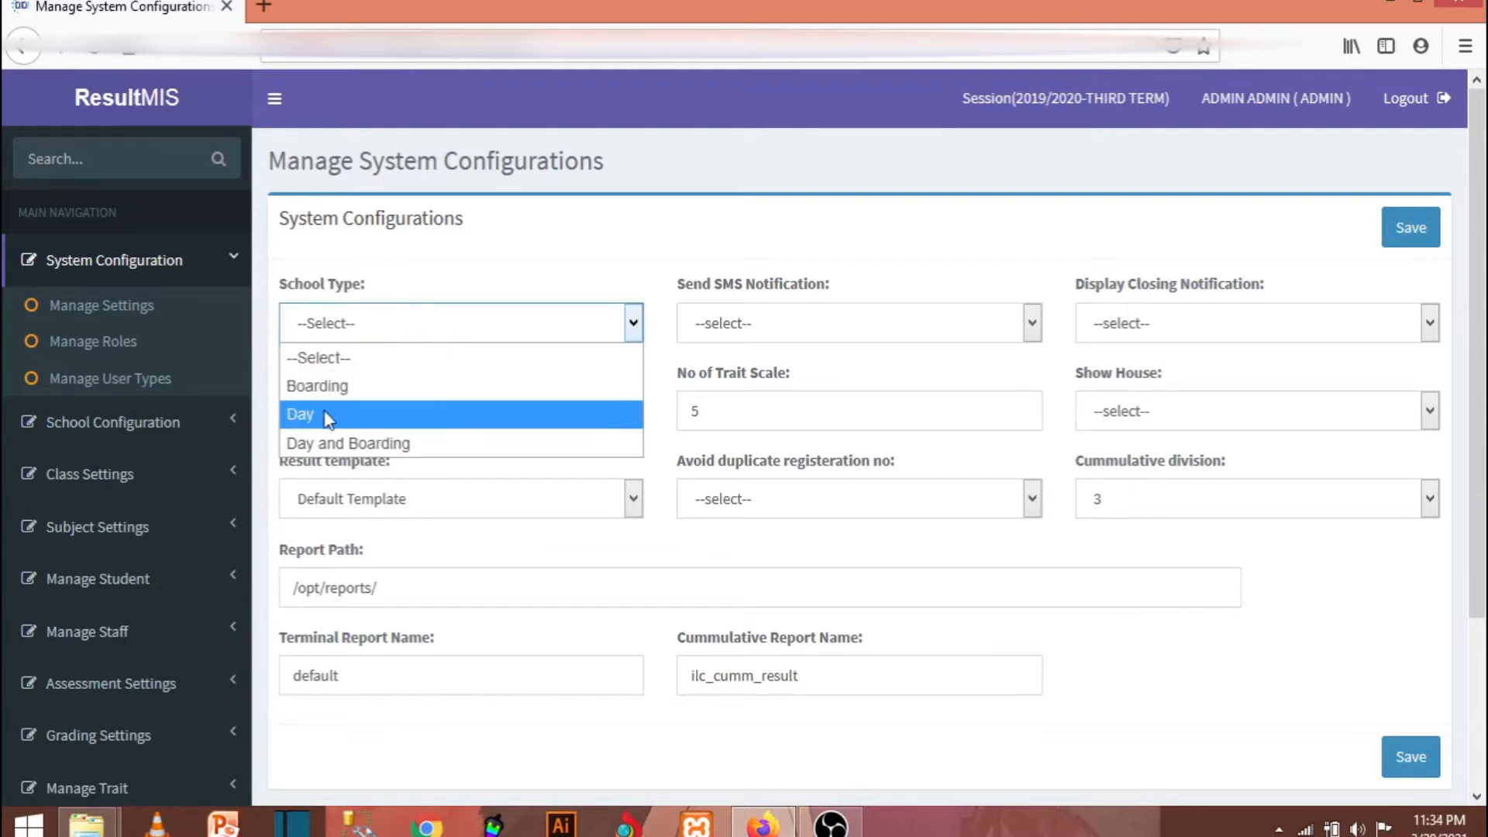
pyautogui.click(686, 216)
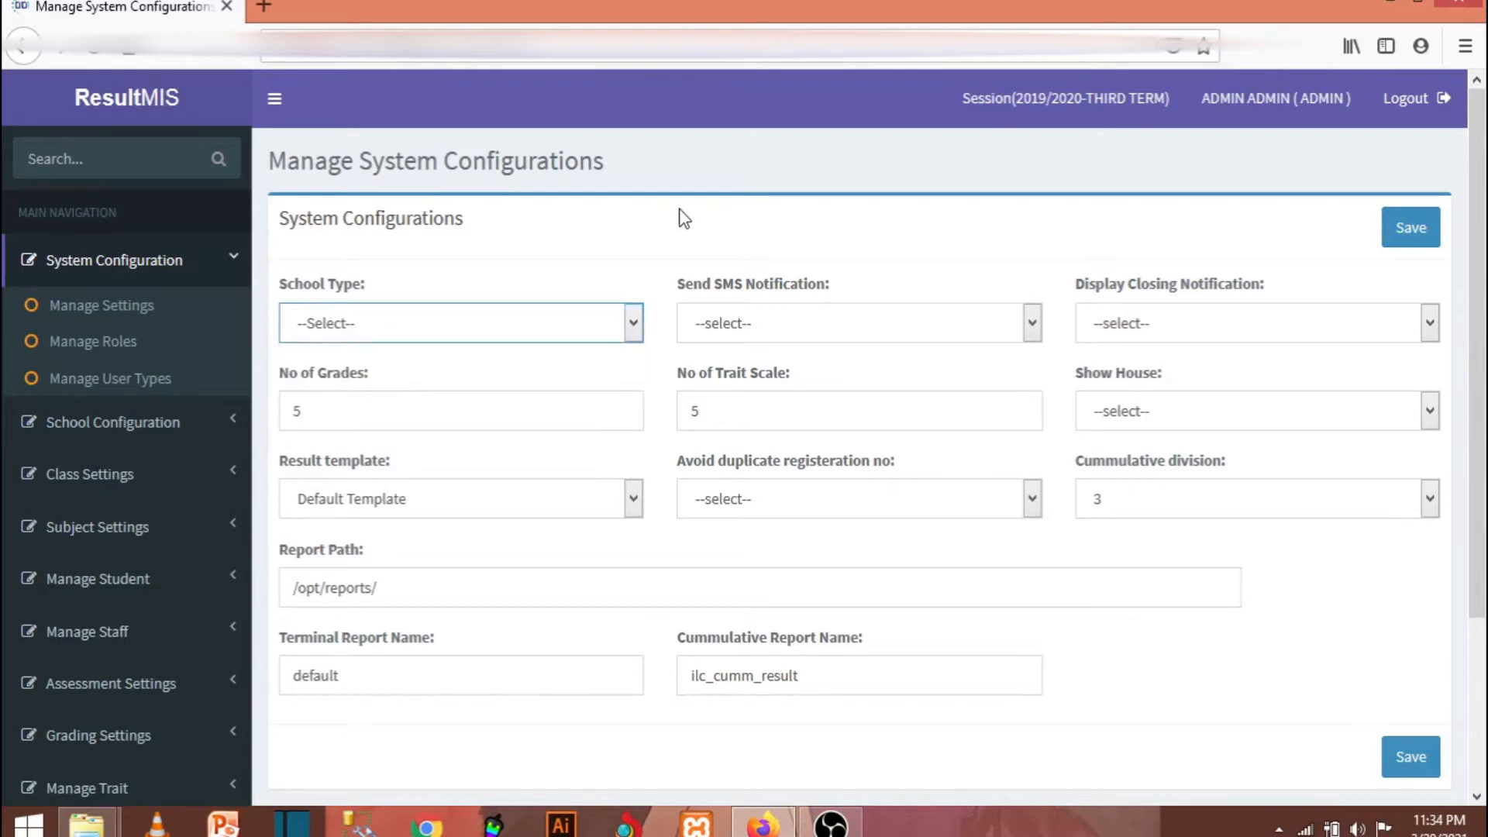
pyautogui.click(770, 323)
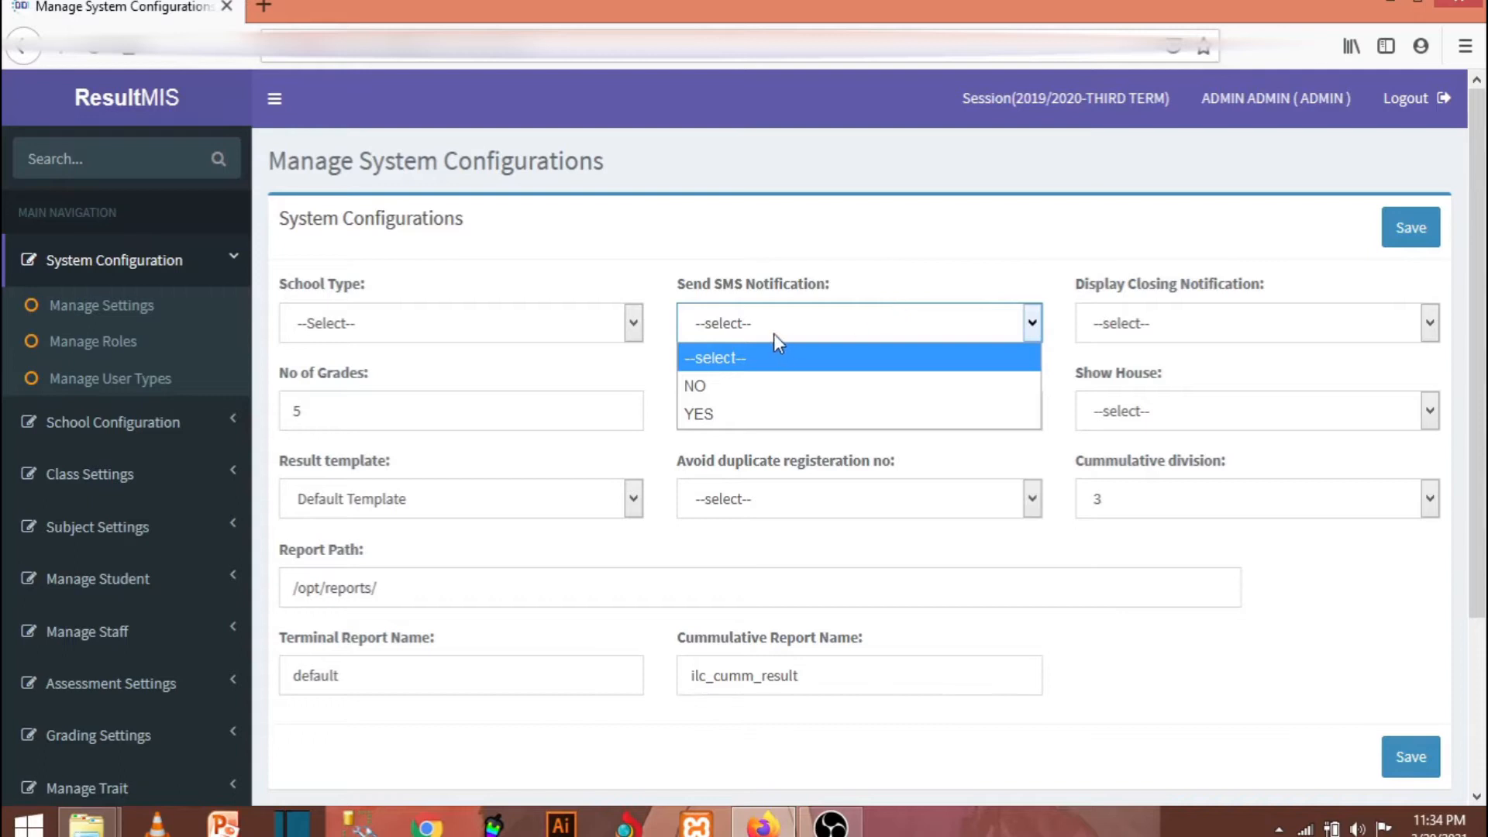
pyautogui.click(774, 331)
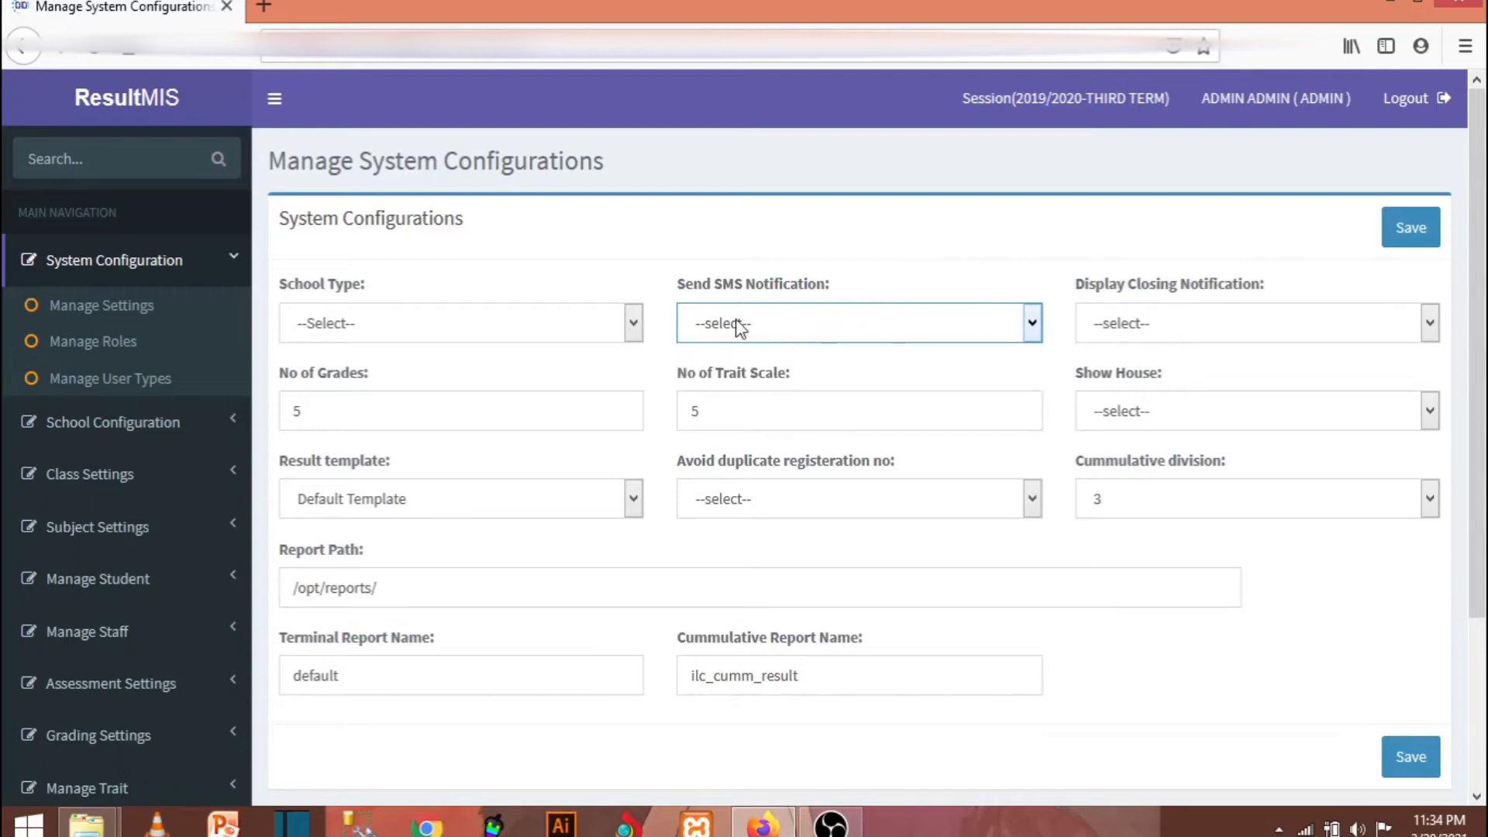
pyautogui.click(1256, 324)
pyautogui.click(1256, 324)
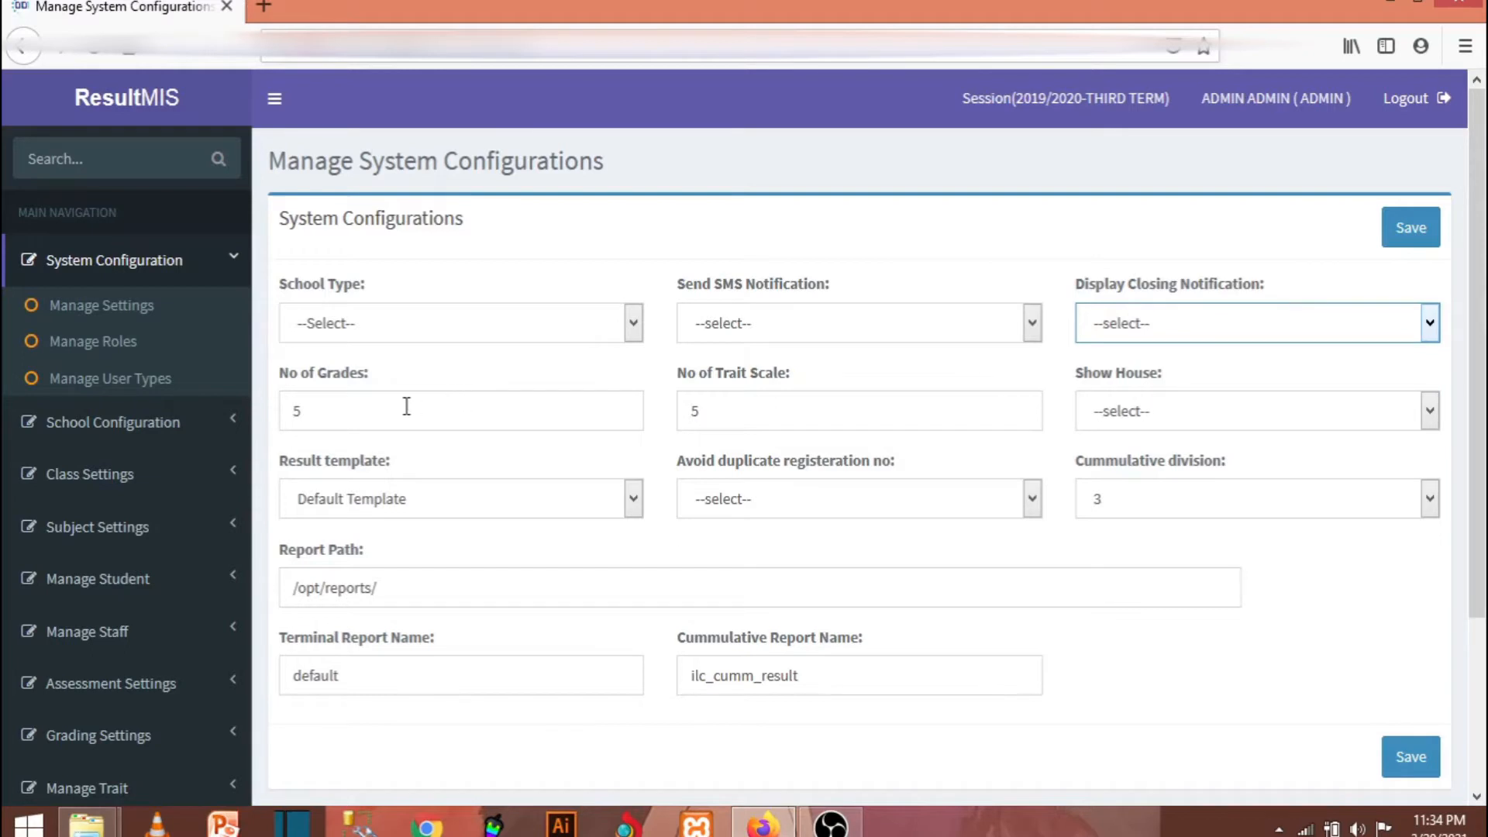
# - Inspect the No of Grades and No of Trait Scale fields in the system configurations
pyautogui.click(342, 410)
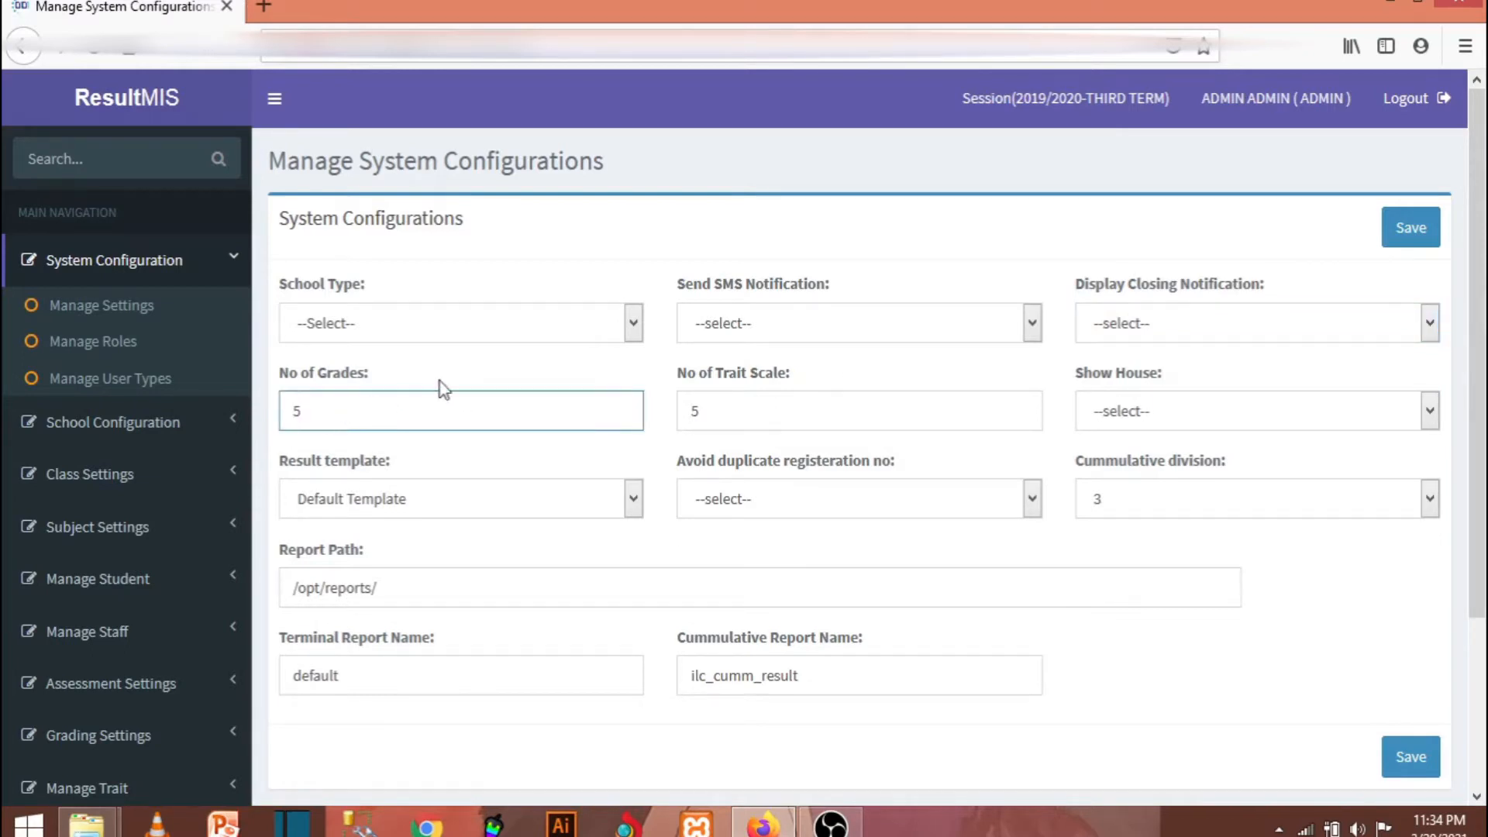
pyautogui.click(467, 362)
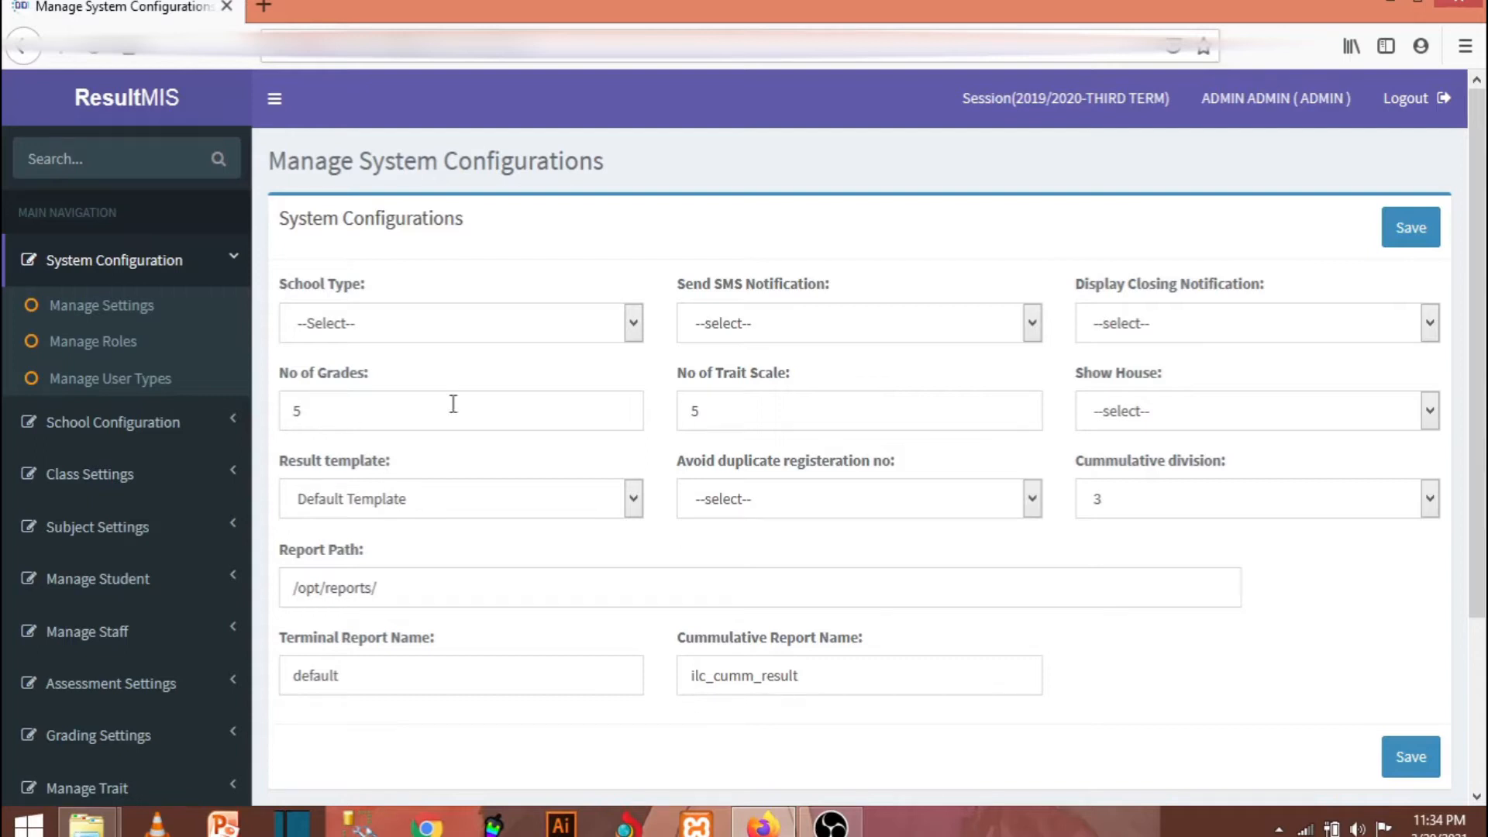
pyautogui.click(429, 421)
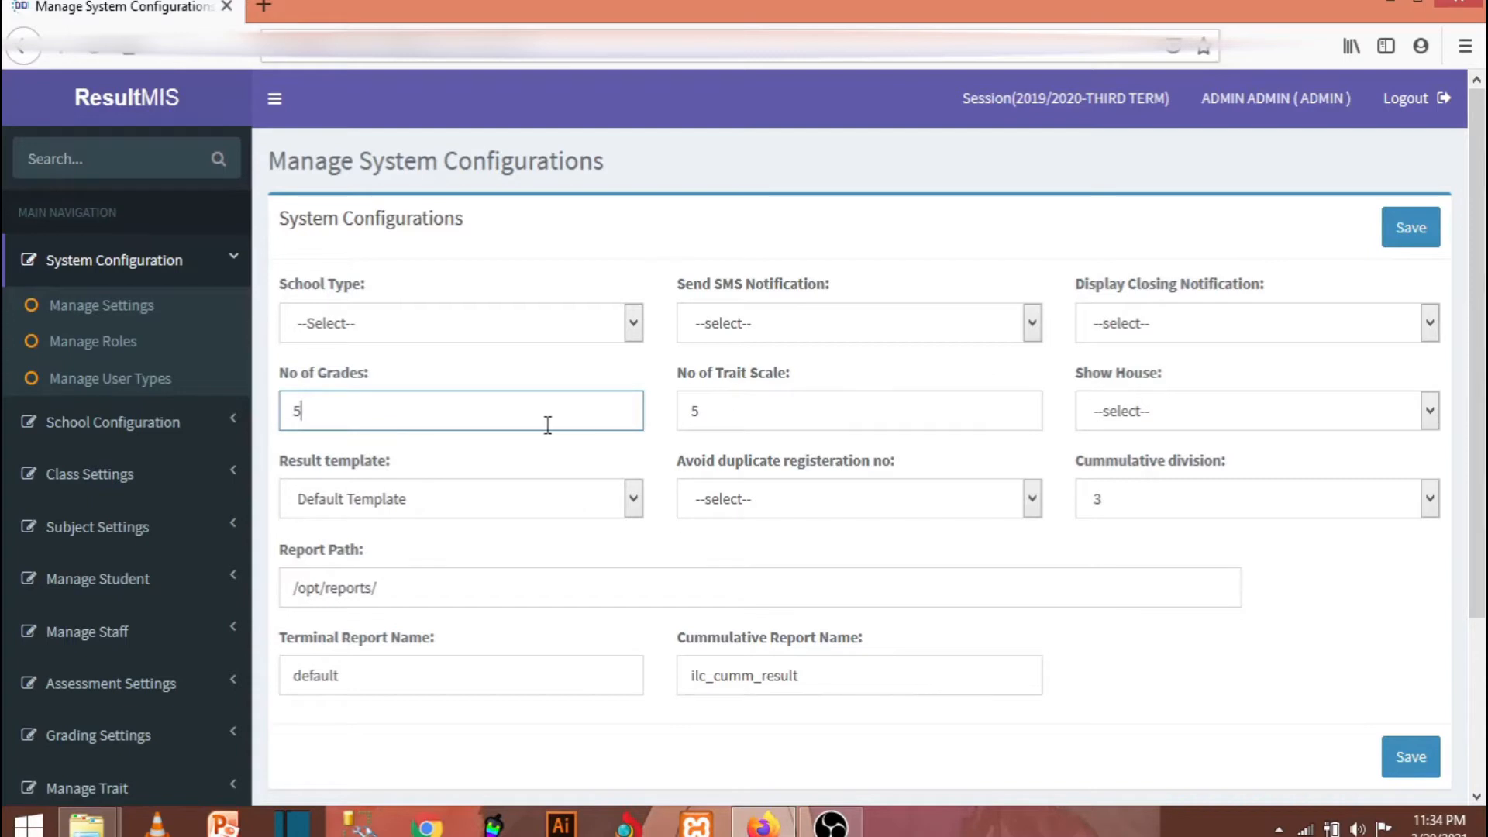
pyautogui.click(732, 407)
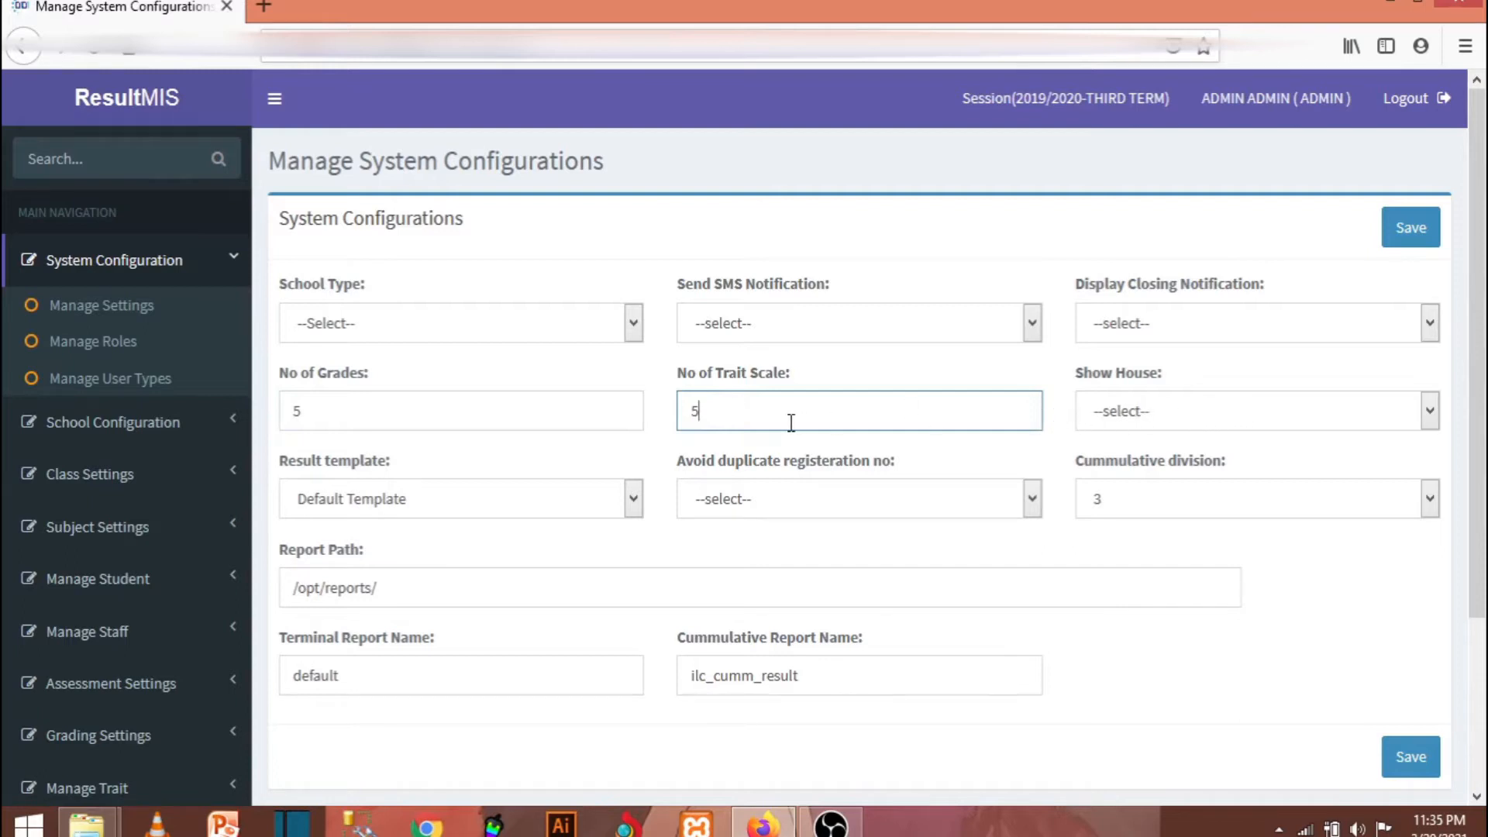
pyautogui.click(306, 411)
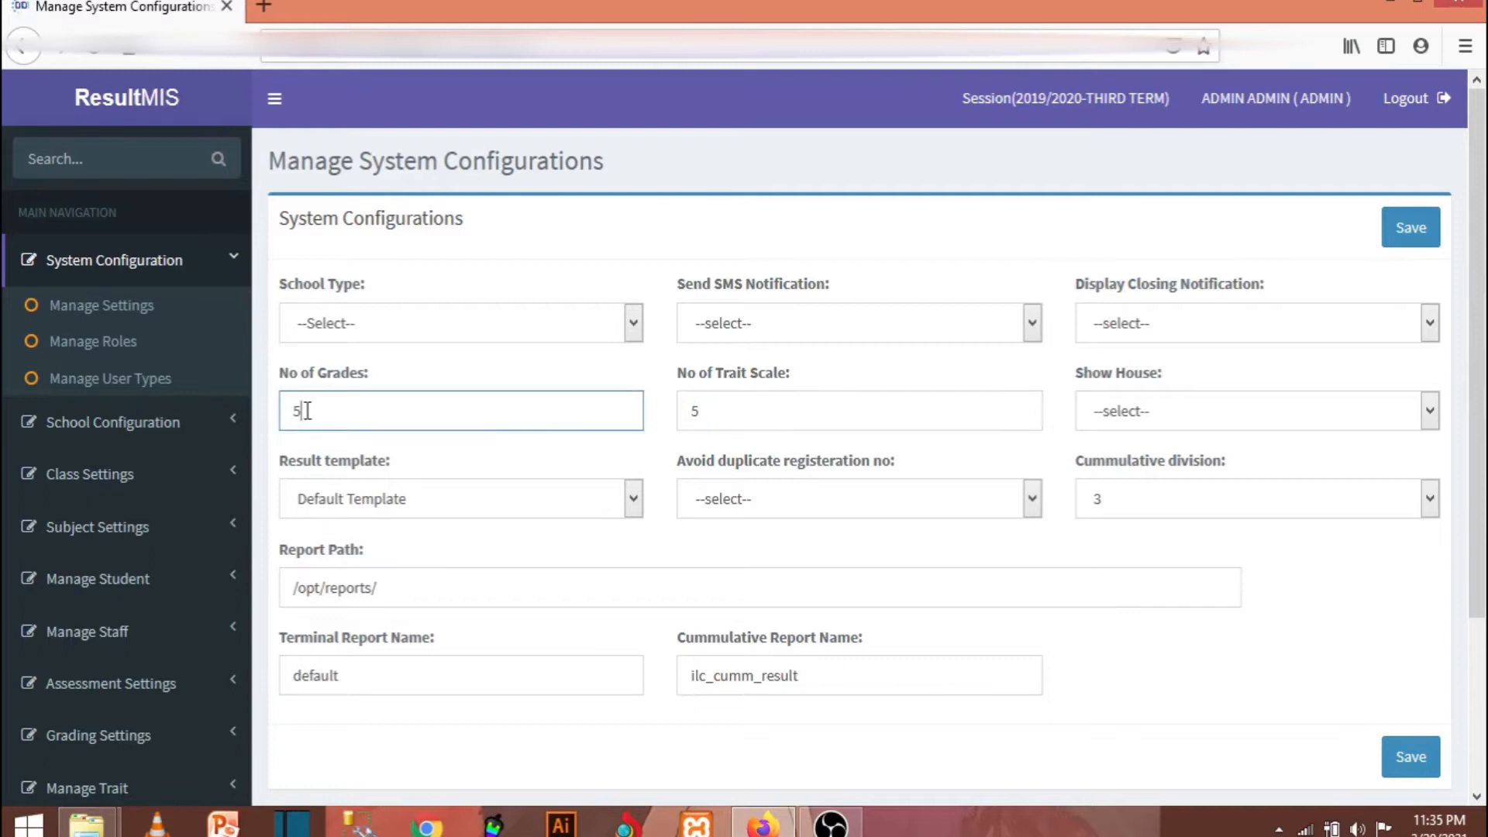
pyautogui.doubleClick(293, 413)
pyautogui.click(674, 411)
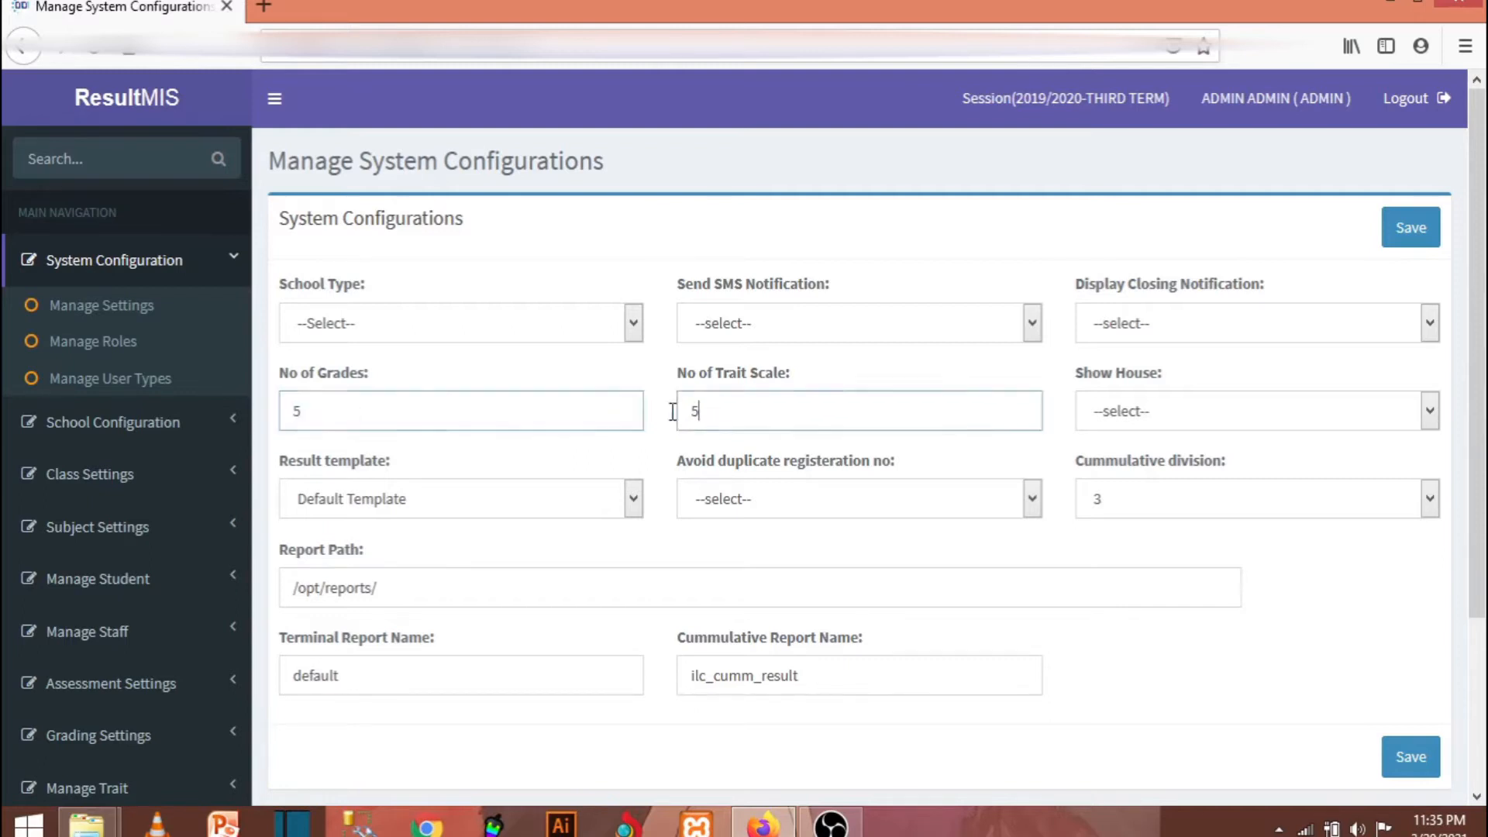
# - Review the choices offered for the Show House setting, leaving its selection as it is
pyautogui.click(1152, 417)
pyautogui.click(1152, 417)
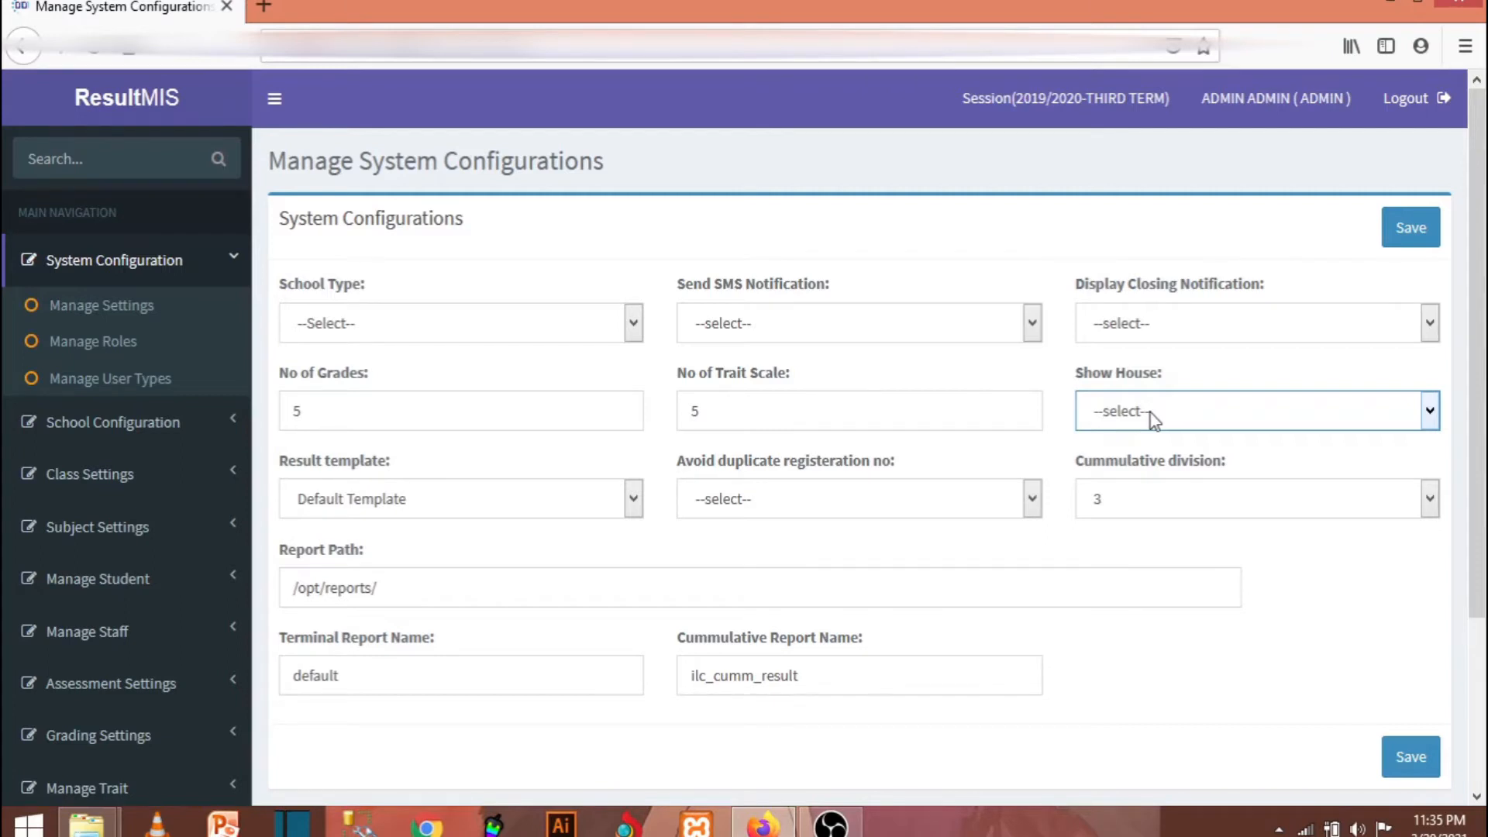
pyautogui.click(1152, 417)
pyautogui.click(1153, 416)
pyautogui.click(1107, 421)
pyautogui.click(1183, 421)
# - Review the choices offered for Result template and for Avoid duplicate registeration no
pyautogui.click(431, 491)
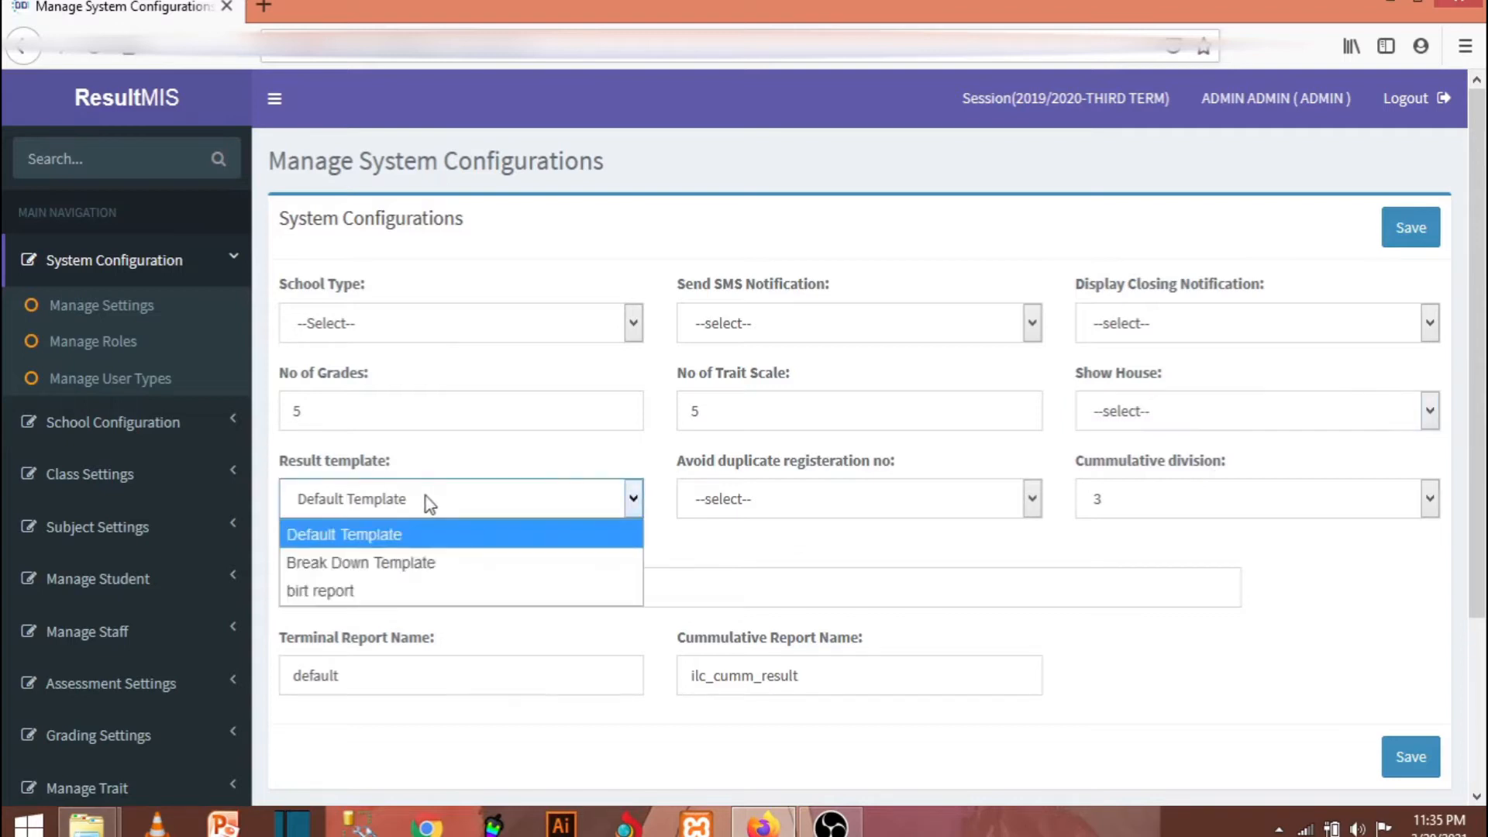
pyautogui.click(414, 500)
pyautogui.click(416, 502)
pyautogui.click(416, 501)
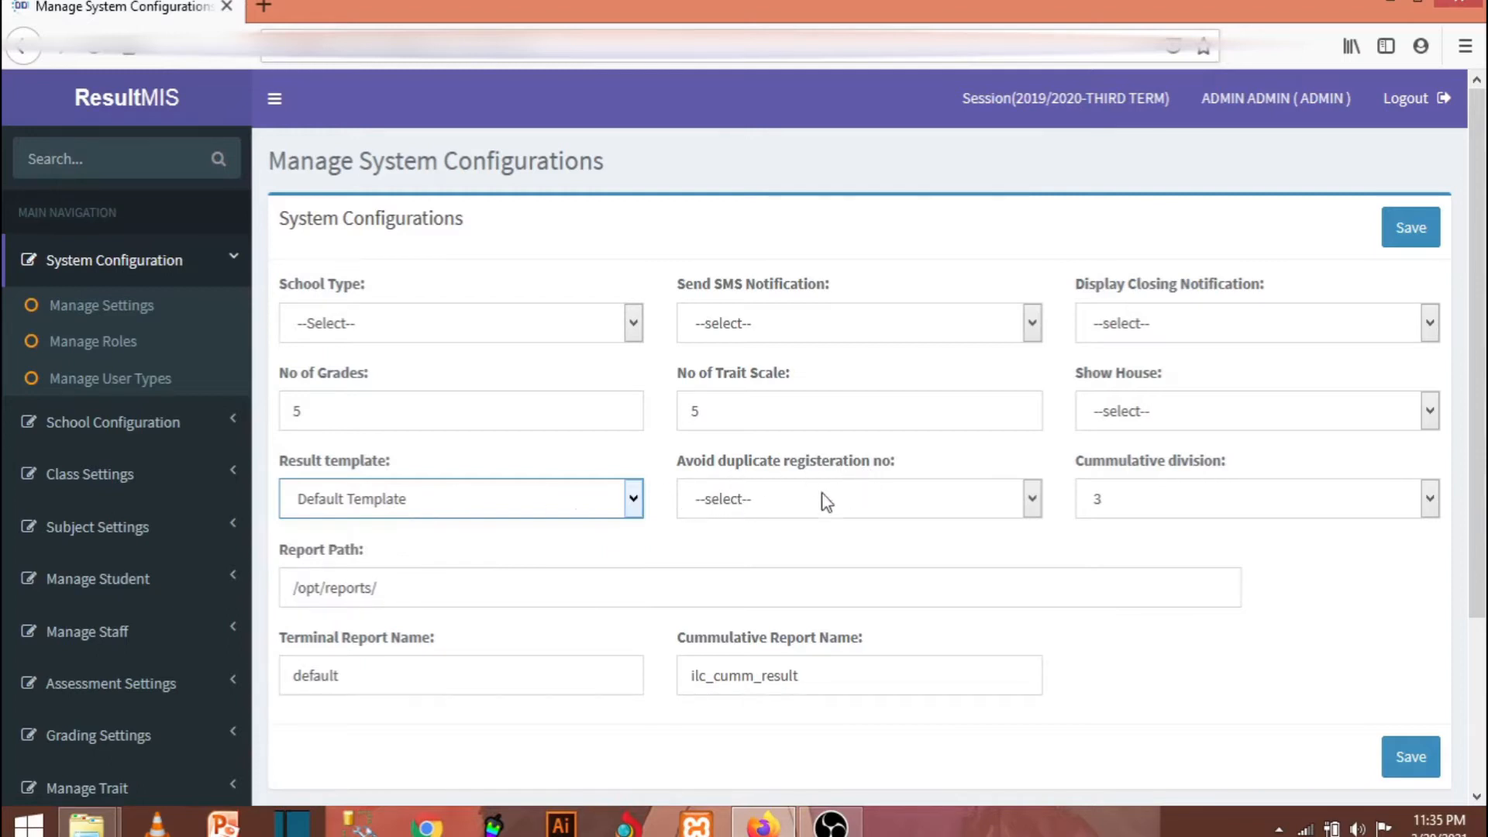
pyautogui.click(772, 504)
pyautogui.click(771, 505)
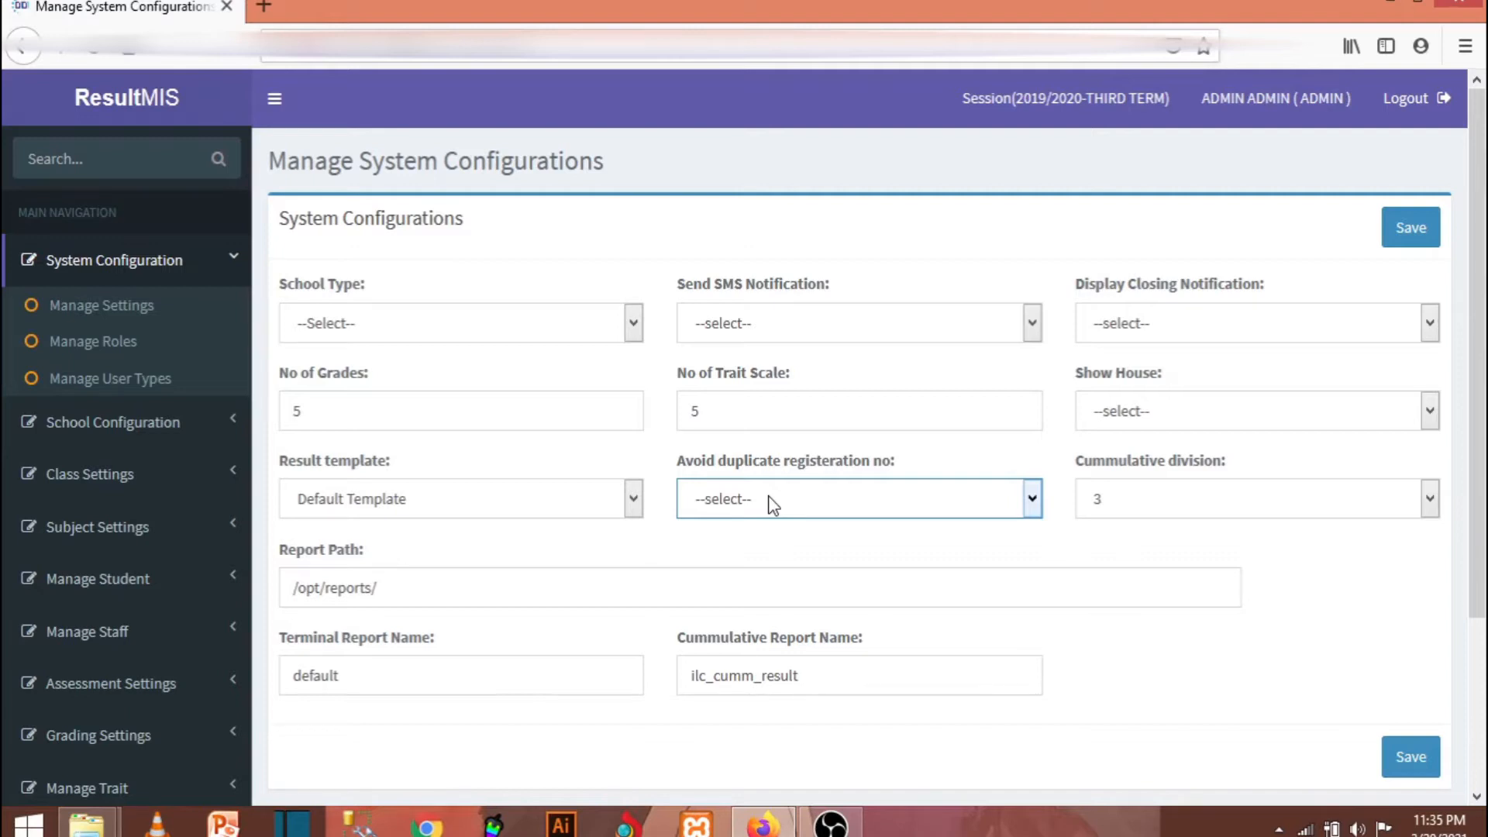
pyautogui.click(769, 503)
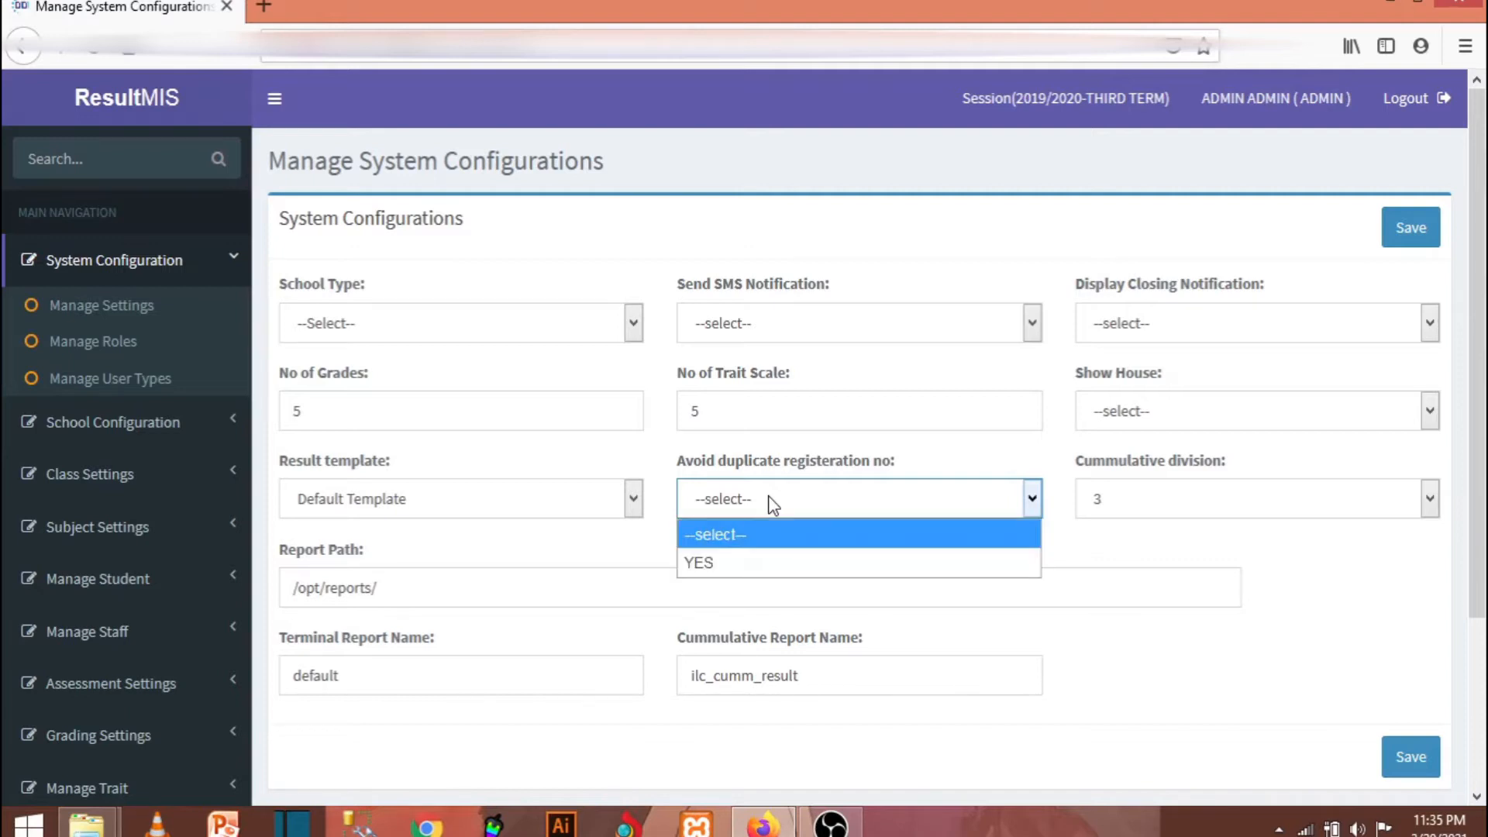
# - Review the Cummulative division choices and keep the current selection
pyautogui.click(1192, 508)
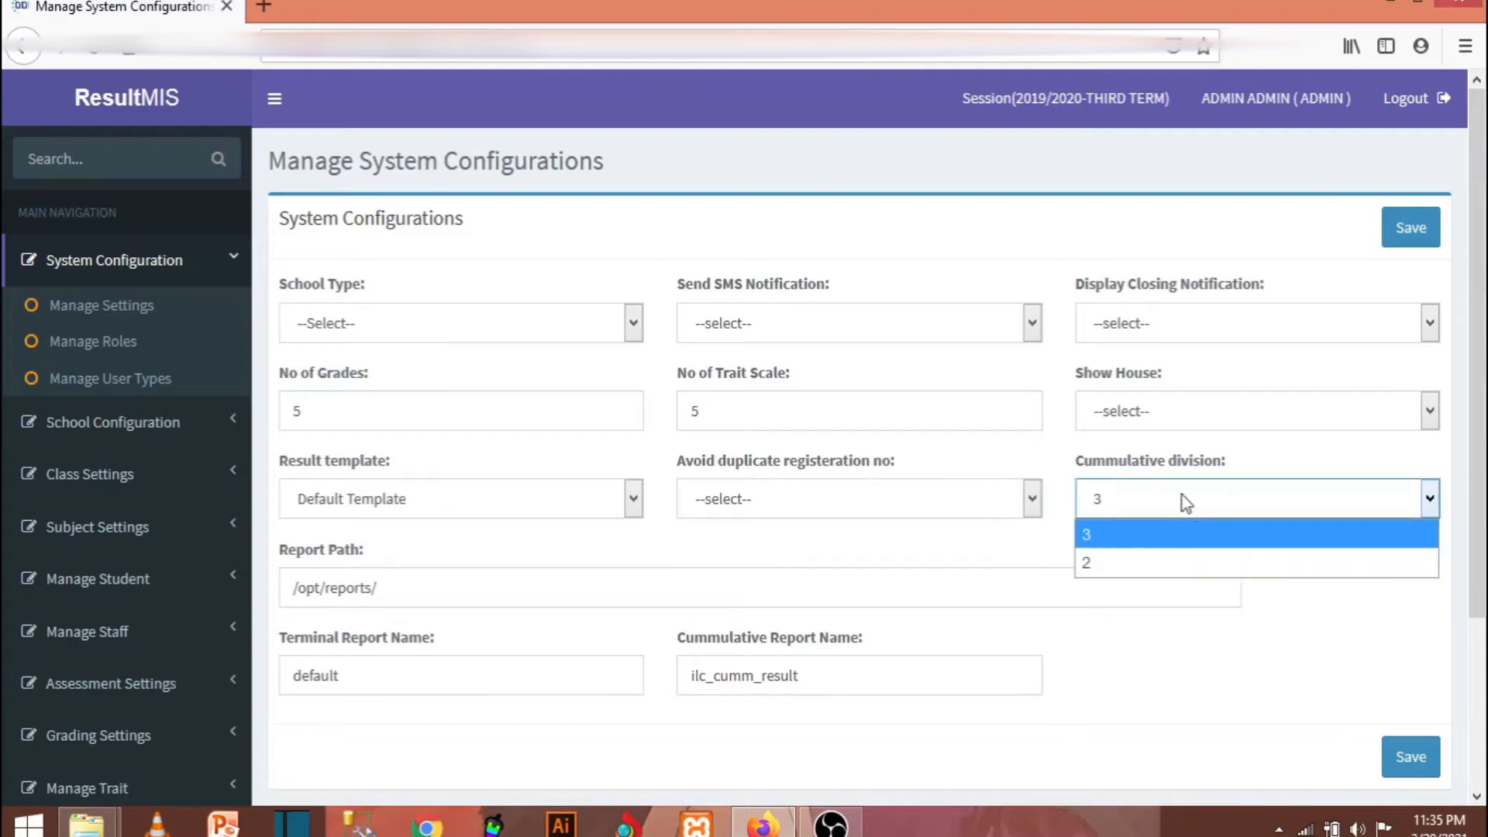
pyautogui.click(1279, 499)
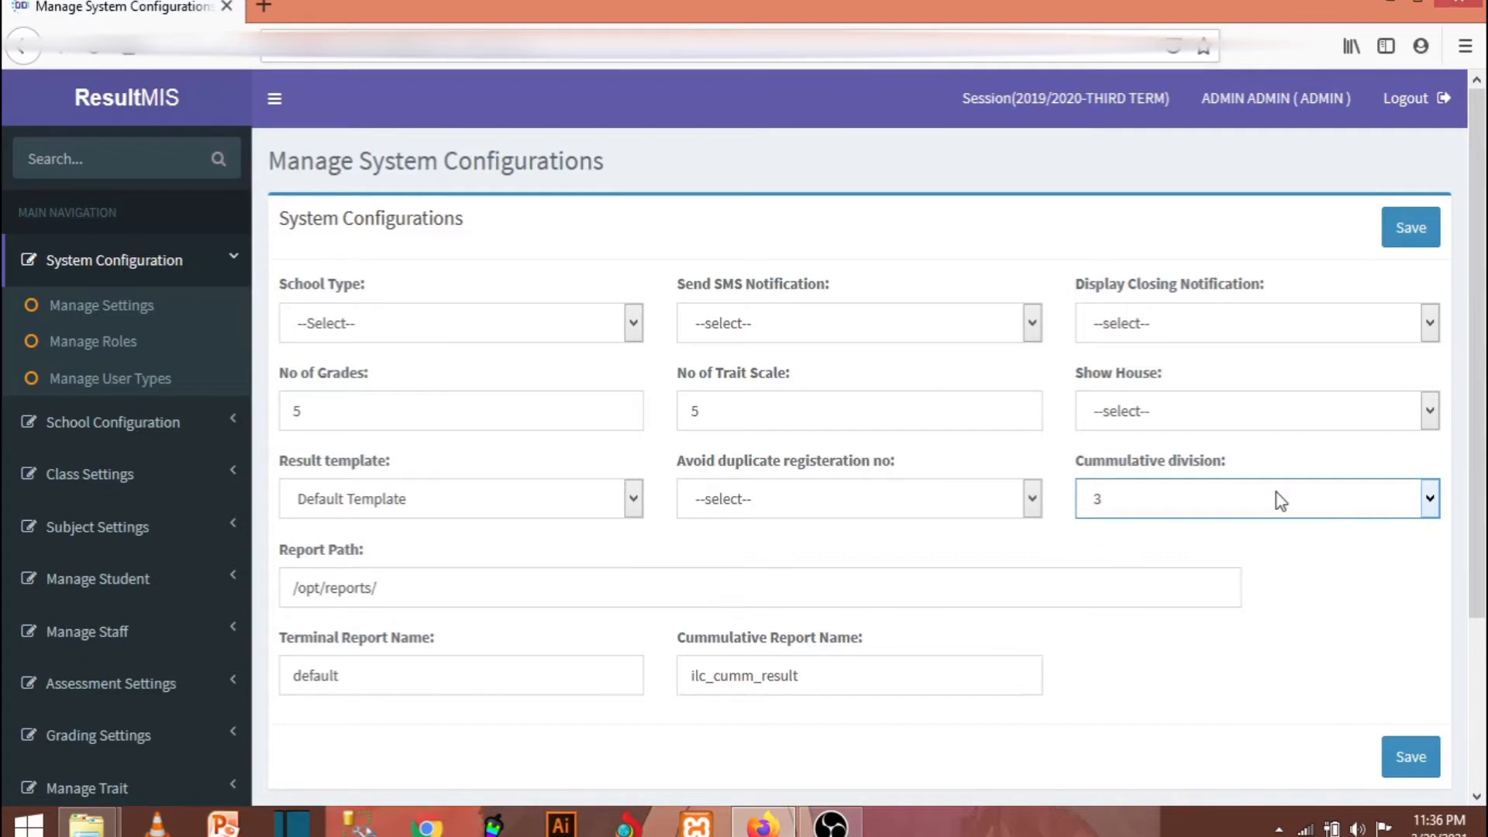
pyautogui.click(1275, 492)
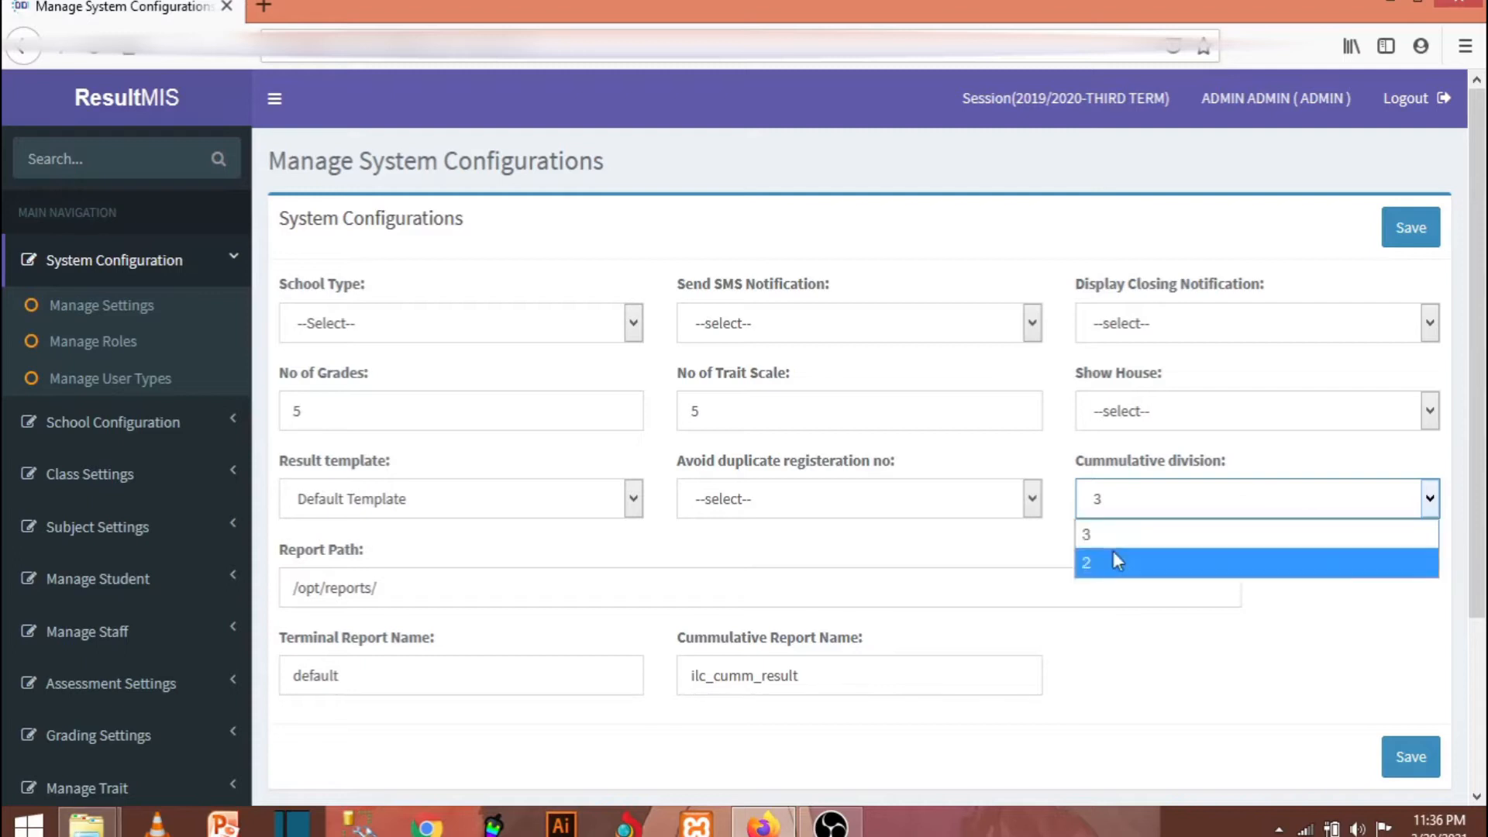
pyautogui.click(1165, 511)
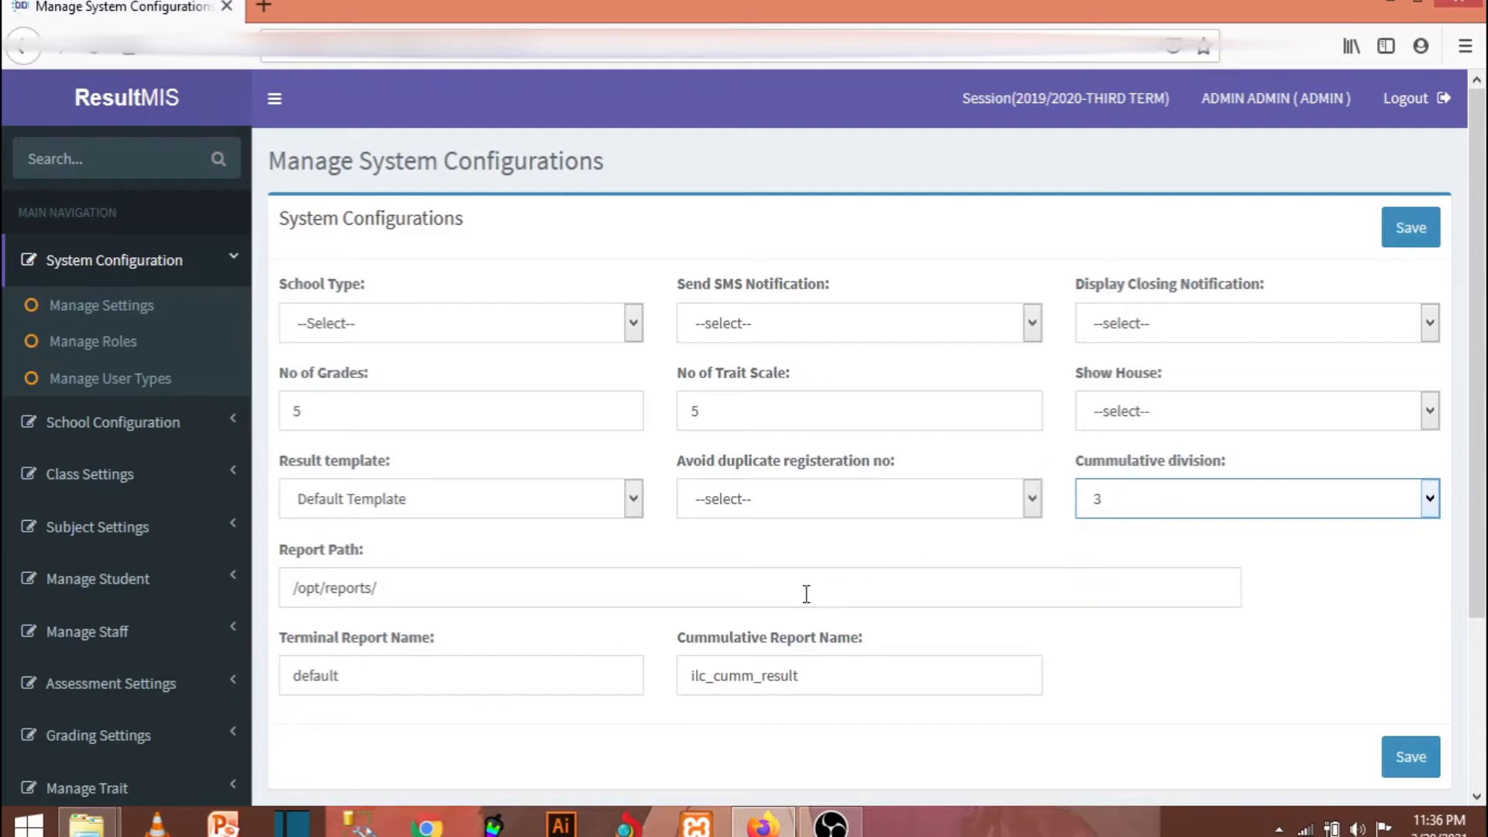
# - Inspect the Report Path, Terminal Report Name and Cummulative Report Name fields
pyautogui.scroll(-2, 486, 640)
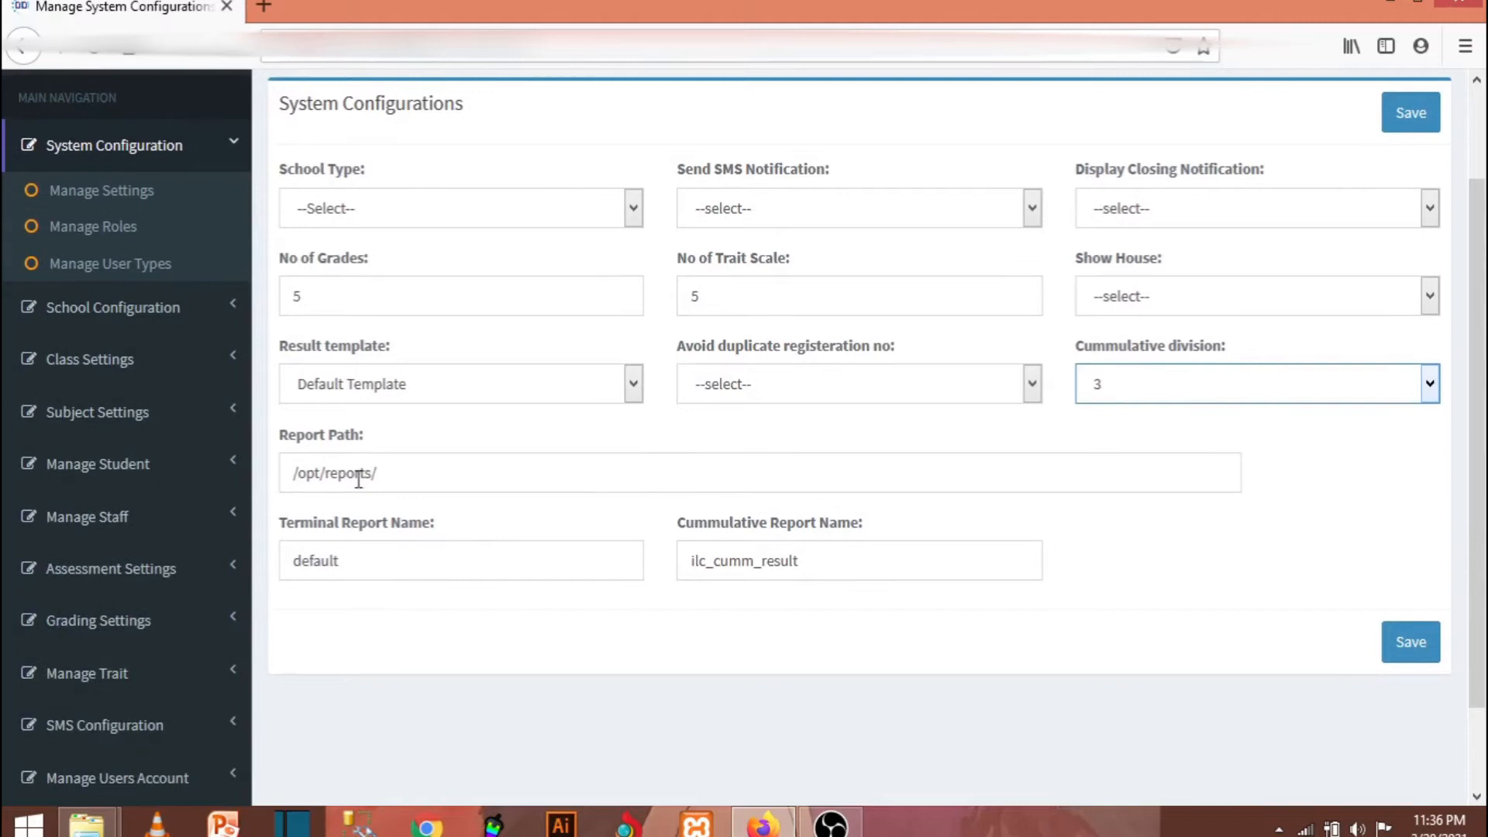
pyautogui.click(407, 474)
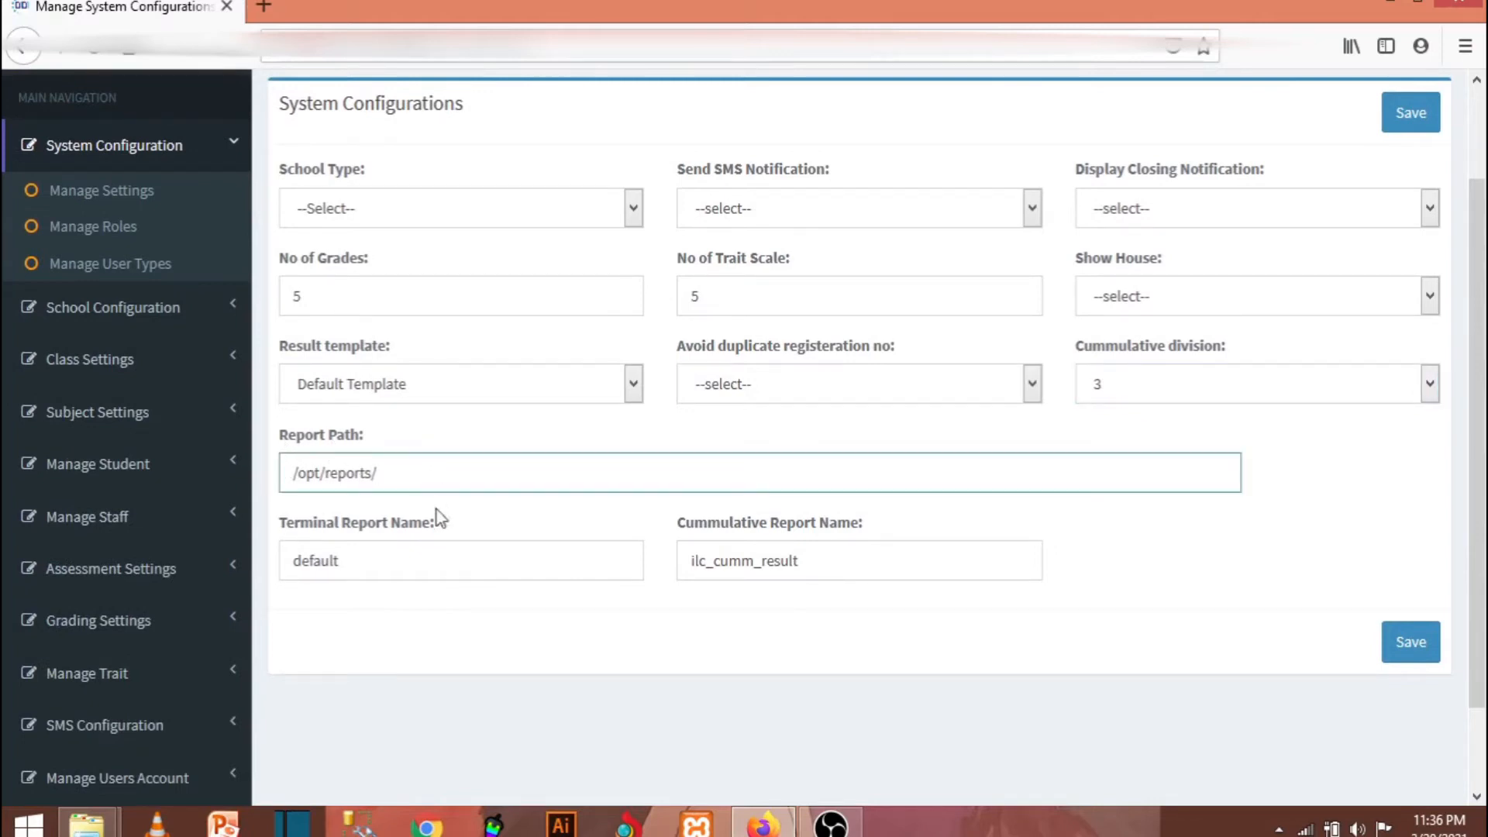
pyautogui.click(389, 565)
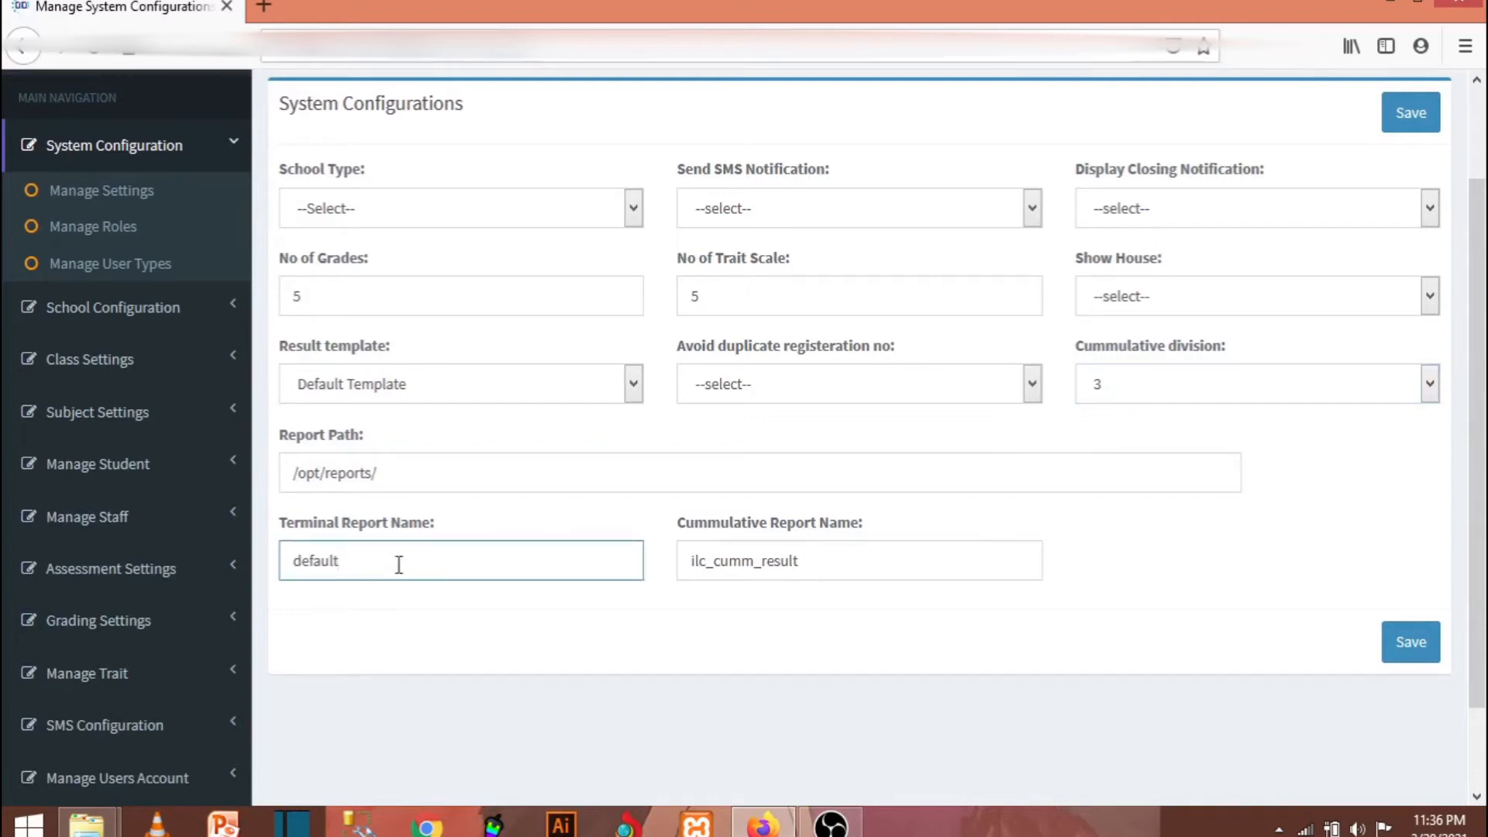
pyautogui.click(794, 561)
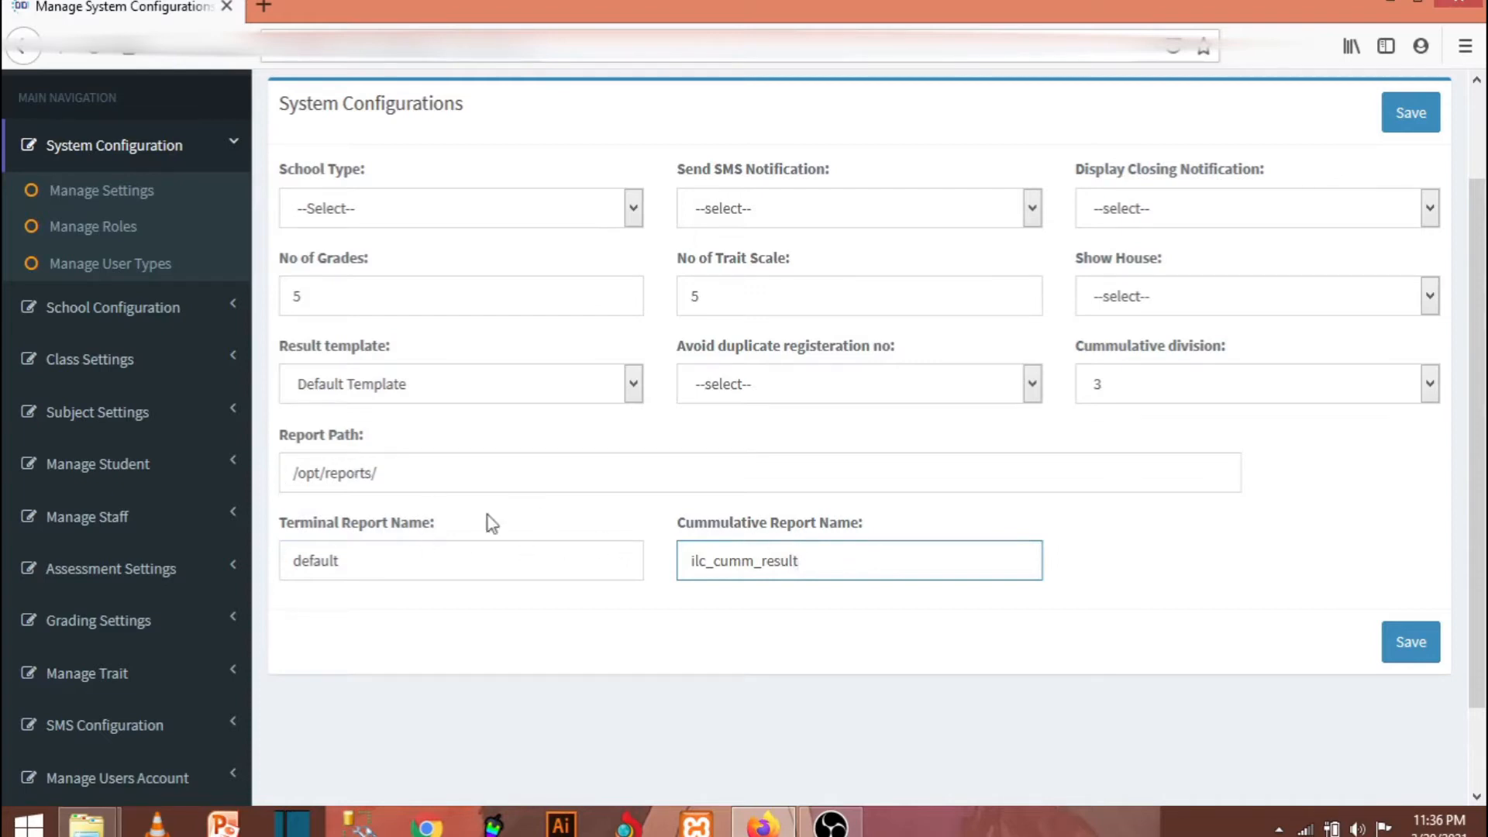
# - Recheck the No of Grades and No of Trait Scale values, then open the Create Grade Format page of the Grading Settings
pyautogui.click(186, 151)
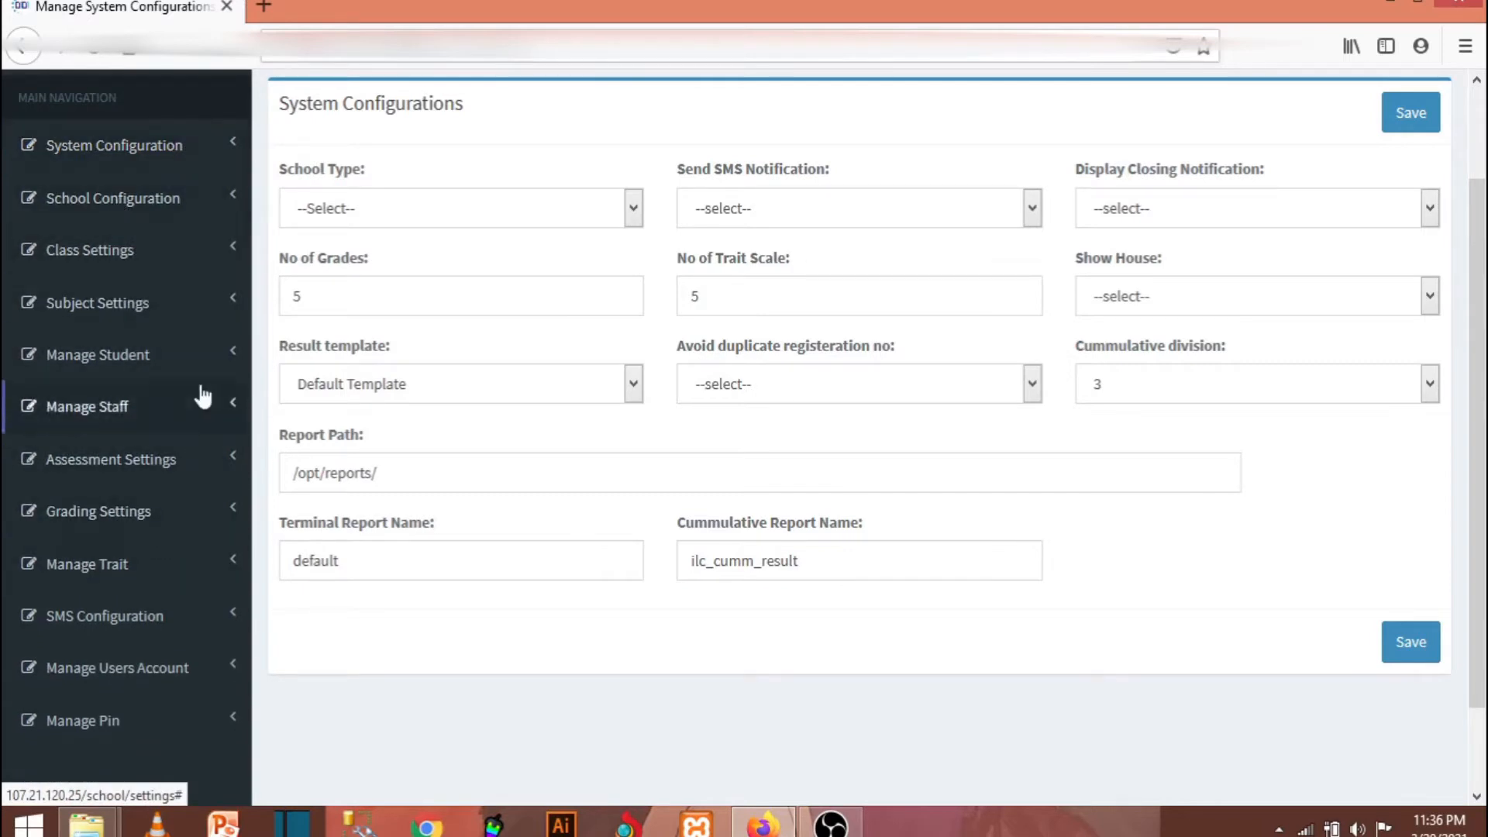
pyautogui.moveTo(320, 298); pyautogui.dragTo(283, 300)
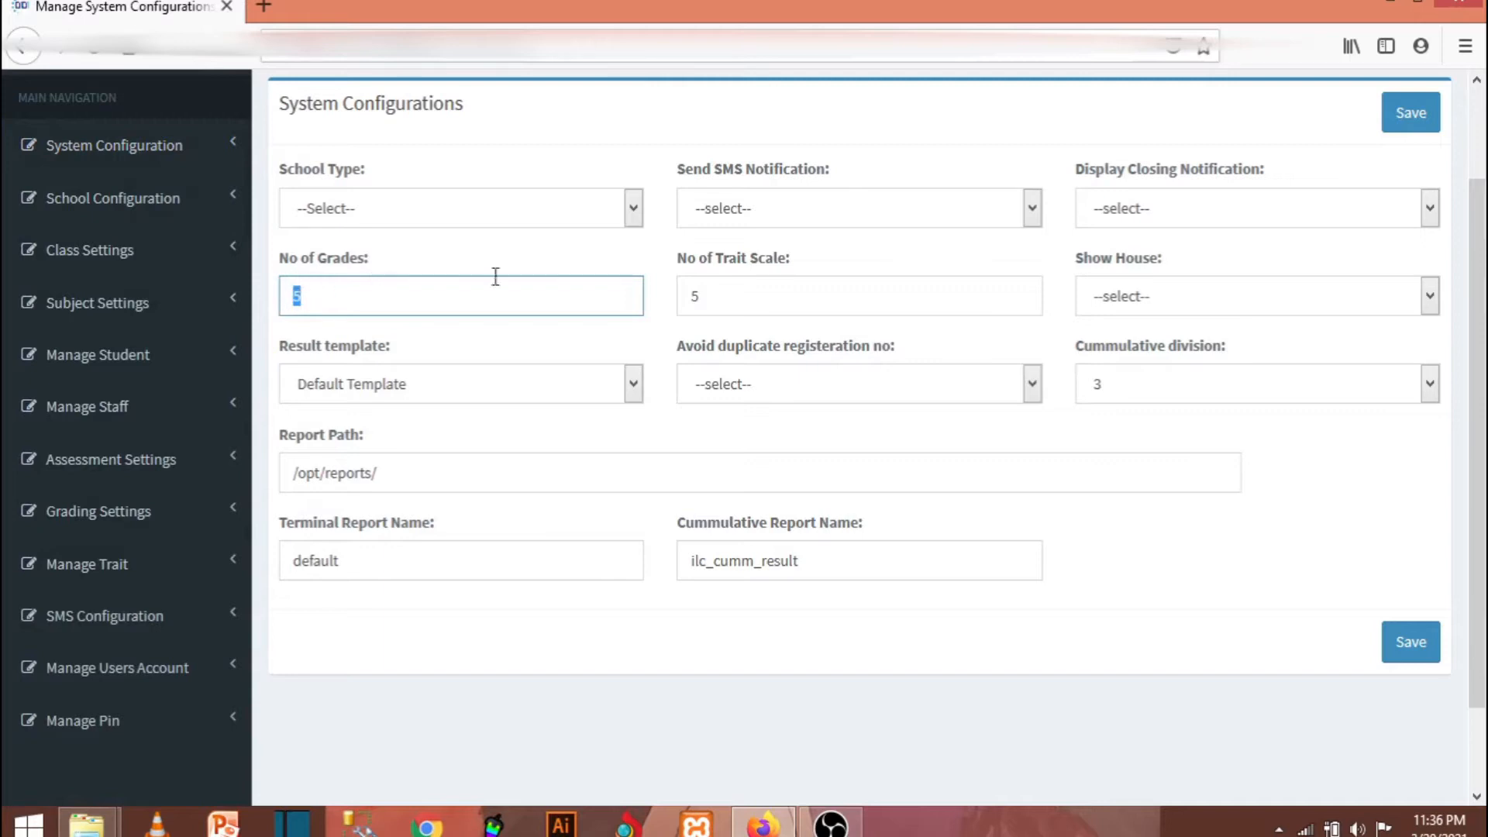
pyautogui.moveTo(761, 284); pyautogui.dragTo(675, 282)
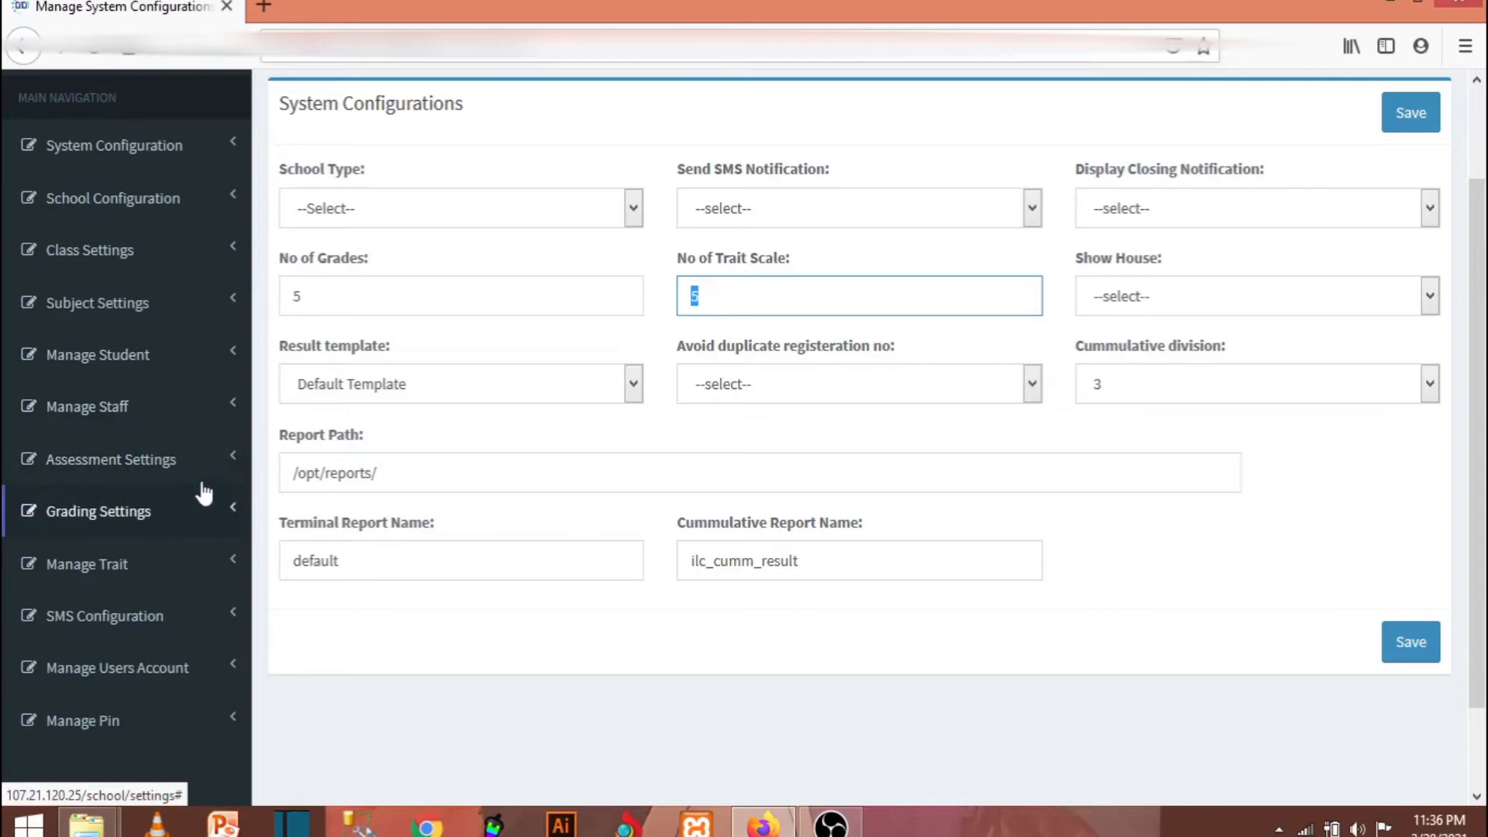
pyautogui.click(165, 515)
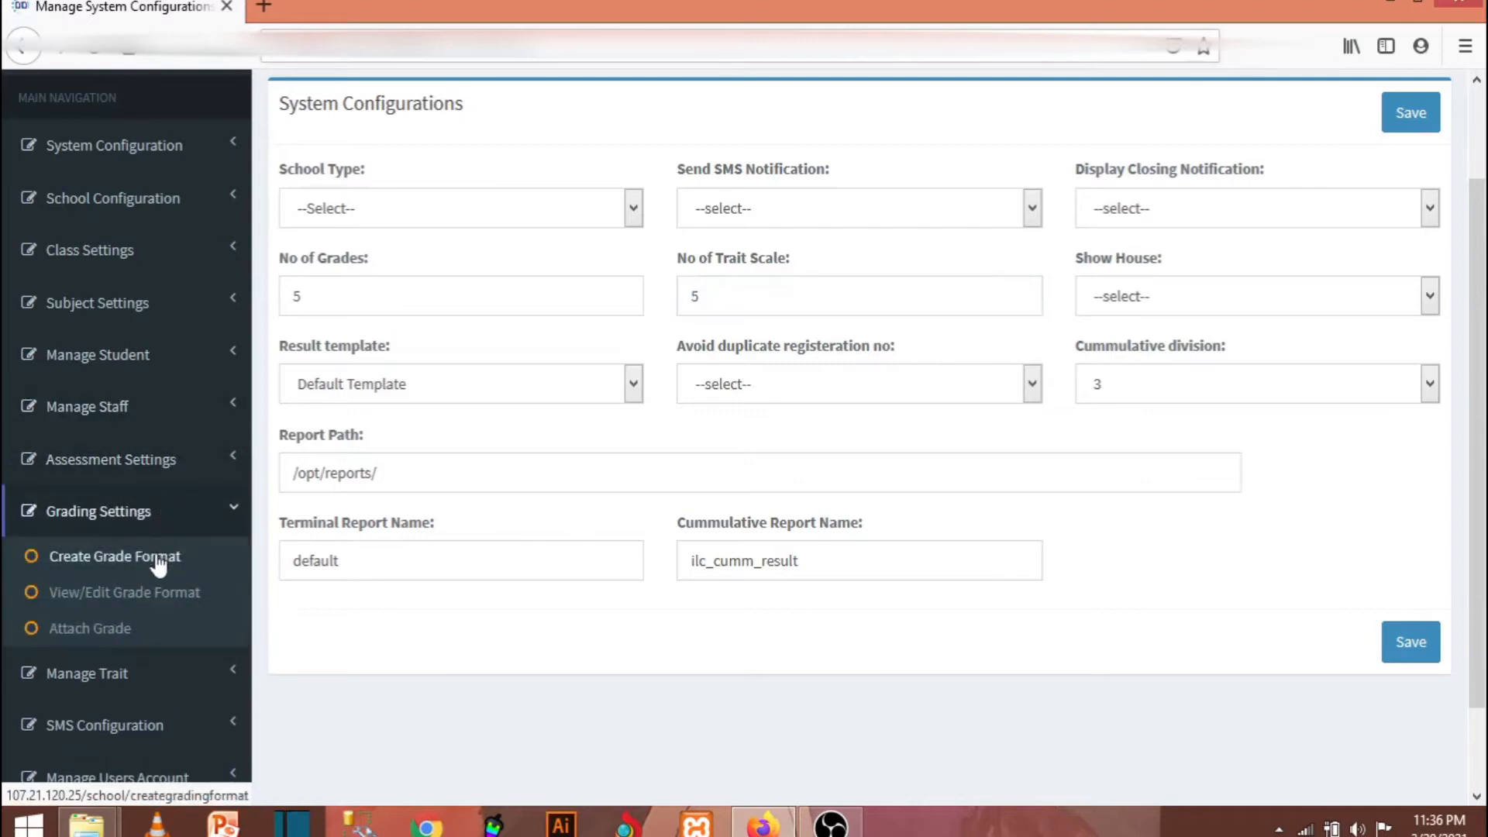
pyautogui.click(158, 566)
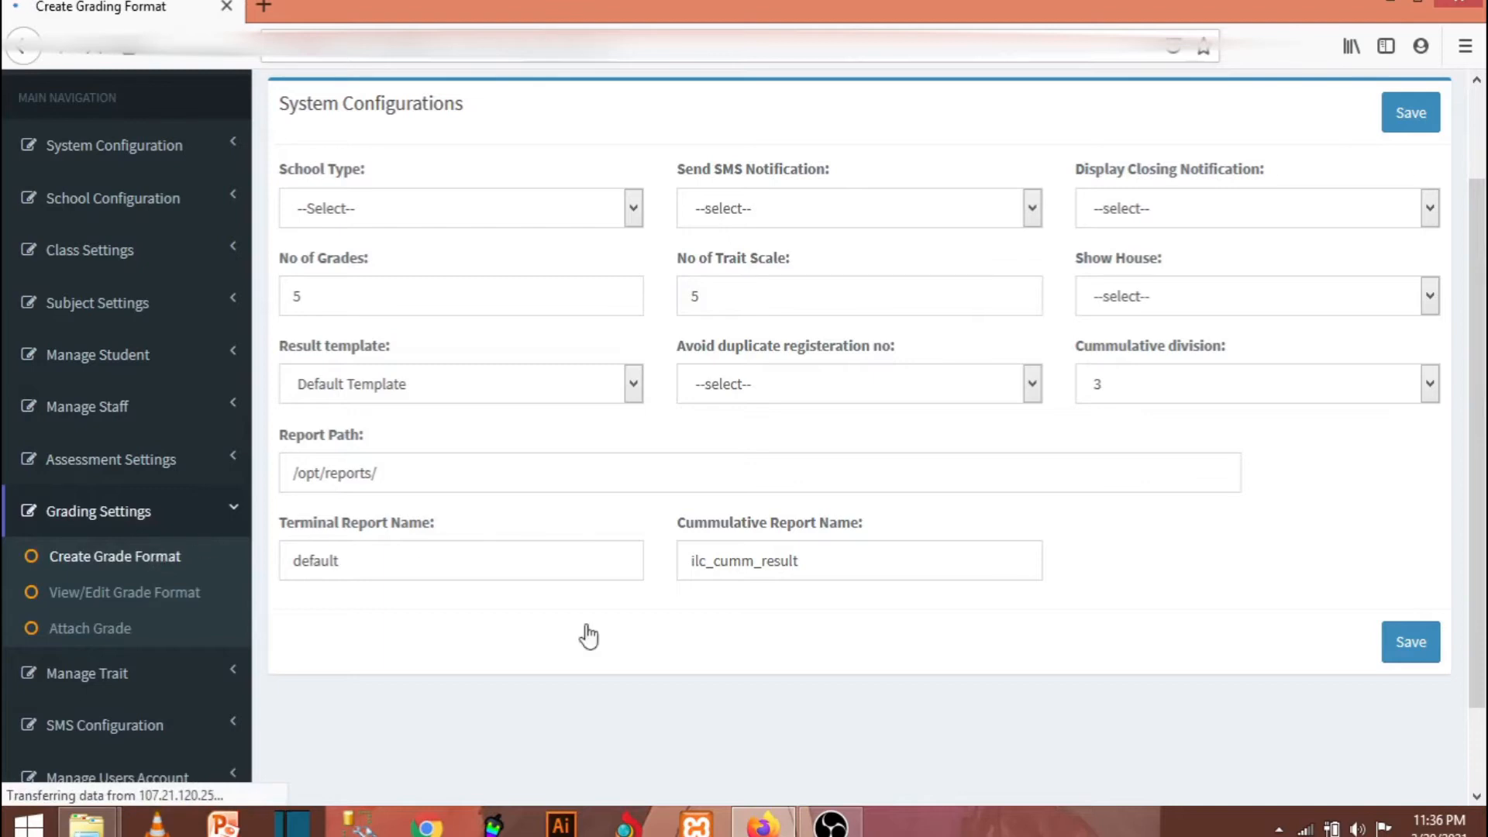
pyautogui.click(839, 826)
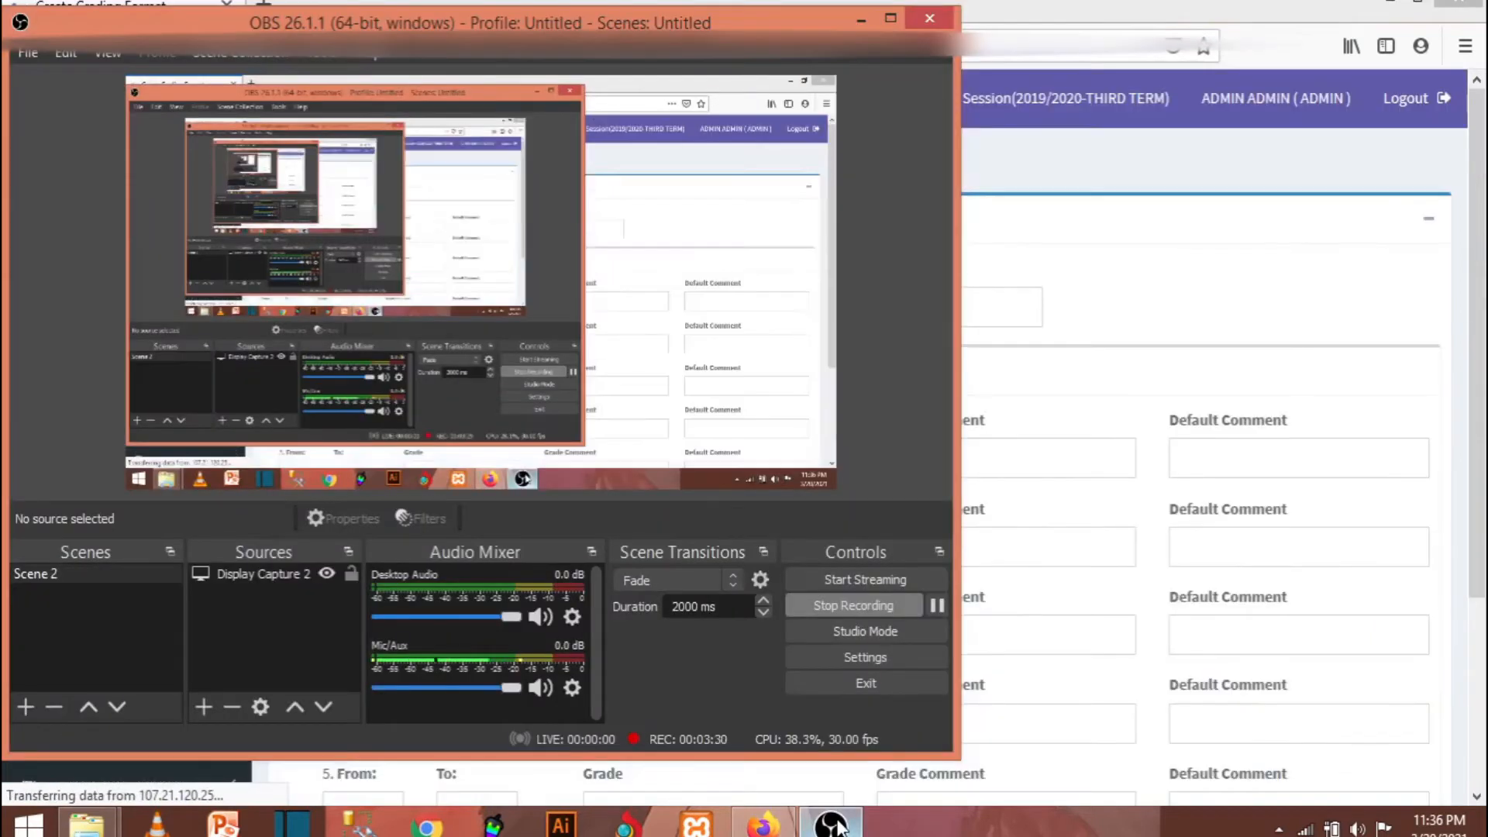
pyautogui.click(833, 826)
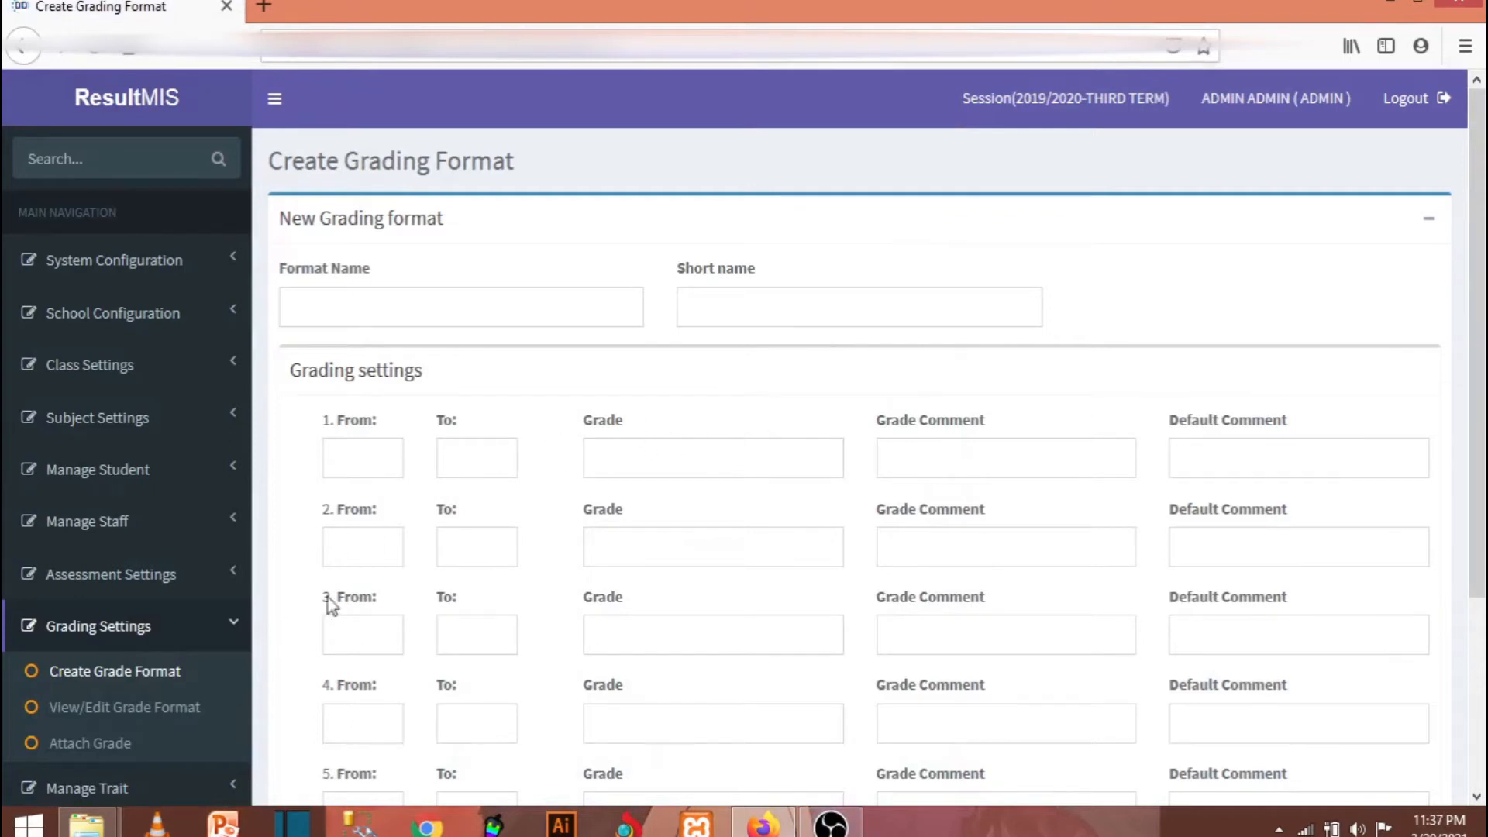
# - Examine the new grading format form, from the Format Name field through the numbered grade rows to the end
pyautogui.scroll(-2, 429, 392)
pyautogui.scroll(2, 434, 364)
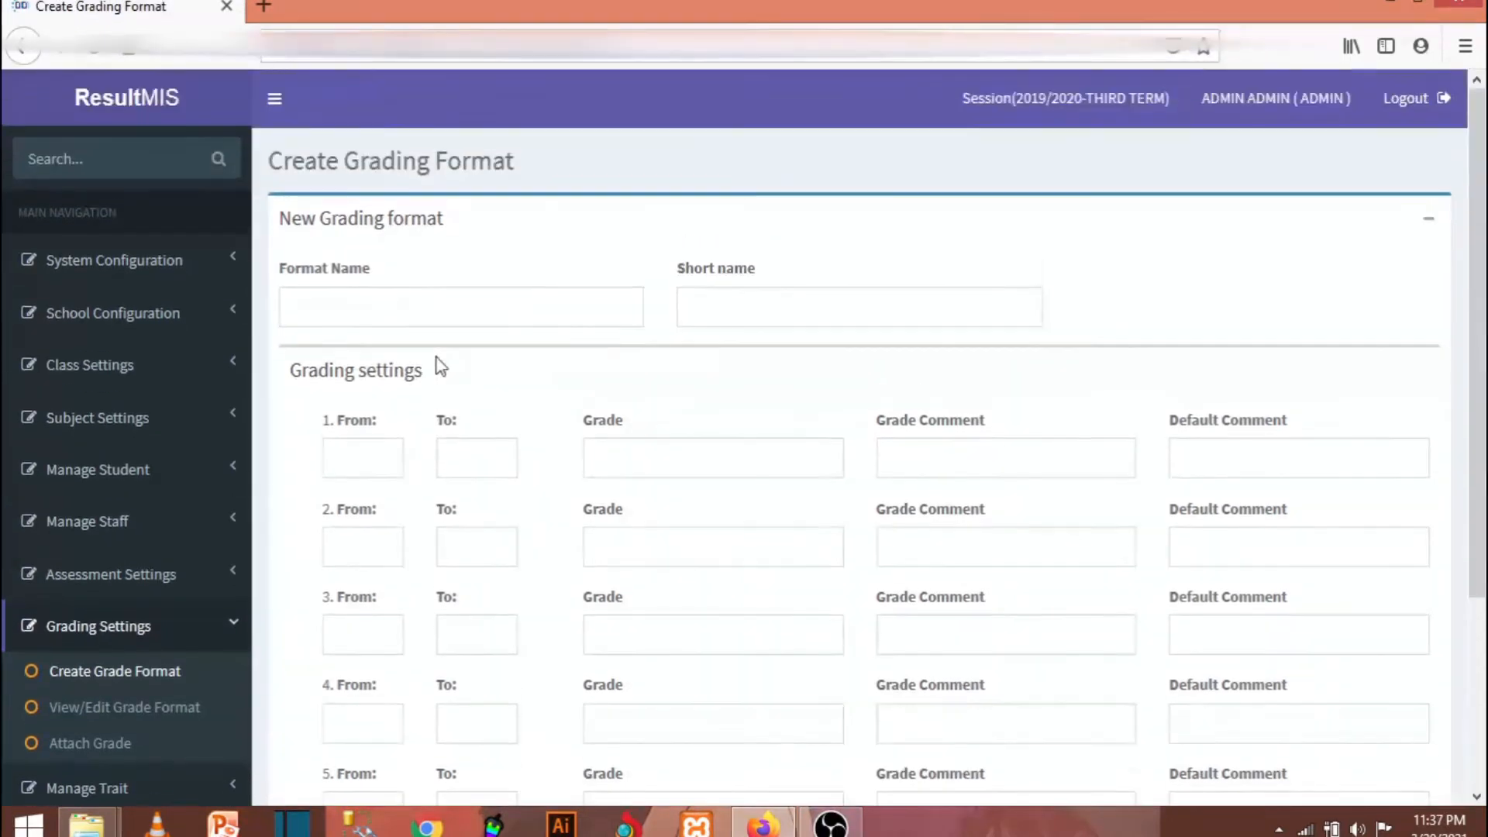
pyautogui.click(434, 305)
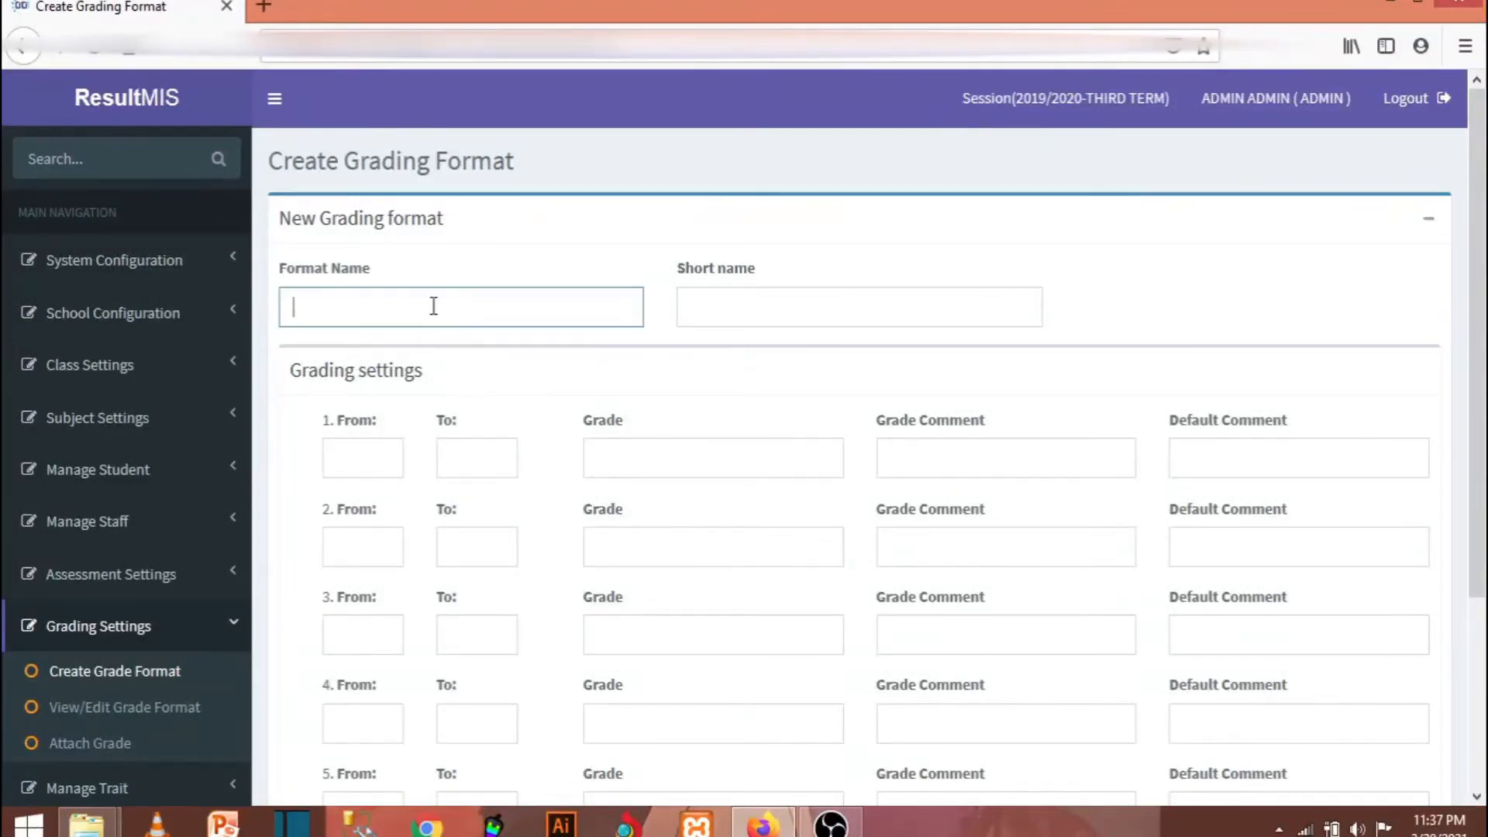
pyautogui.scroll(-2, 434, 310)
pyautogui.scroll(-2, 465, 348)
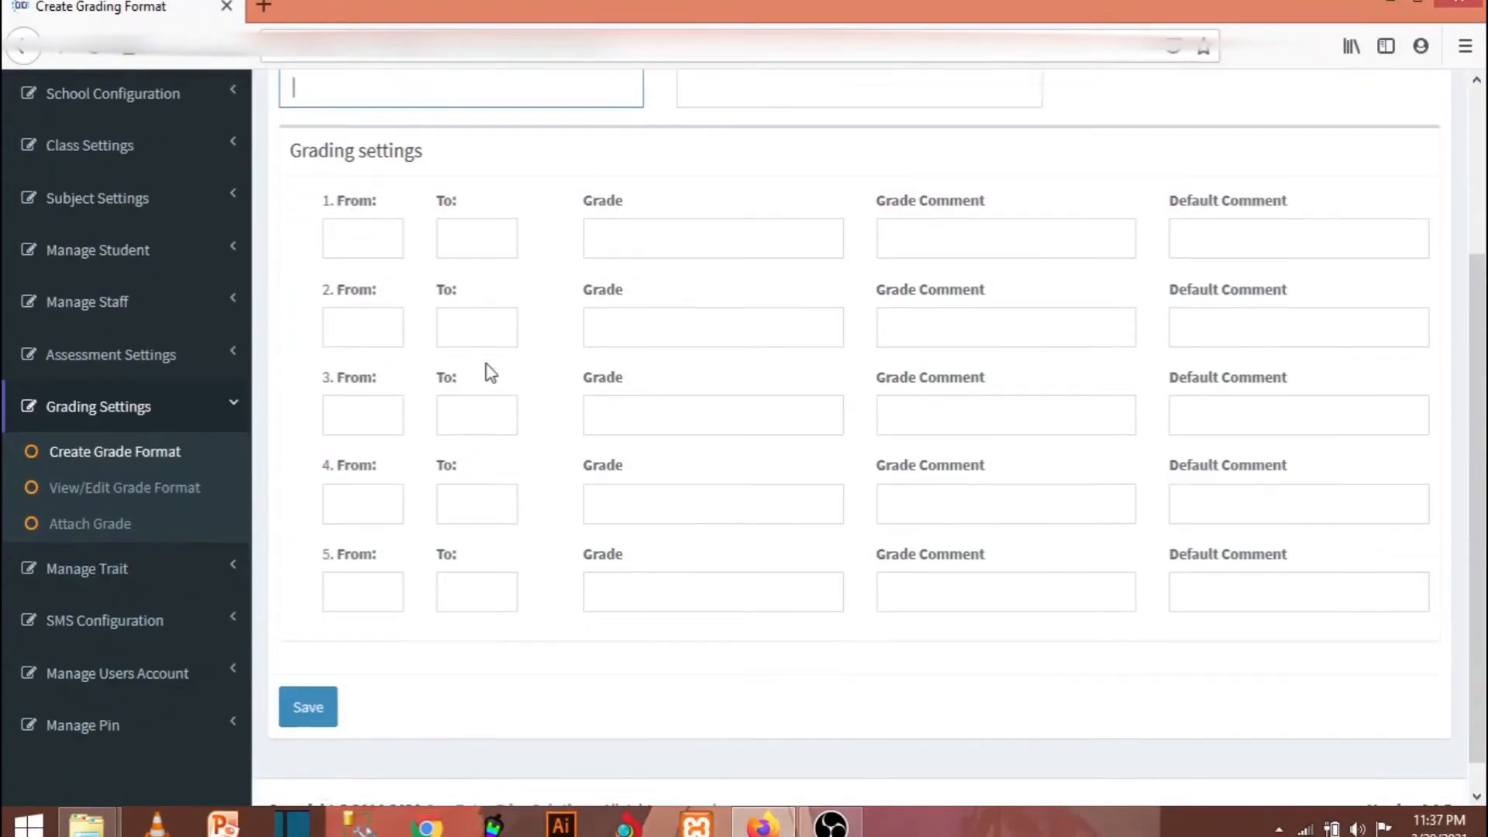
# - Set the No of Grades to 6 in the system configuration settings and save them
pyautogui.scroll(2, 399, 375)
pyautogui.scroll(-2, 388, 325)
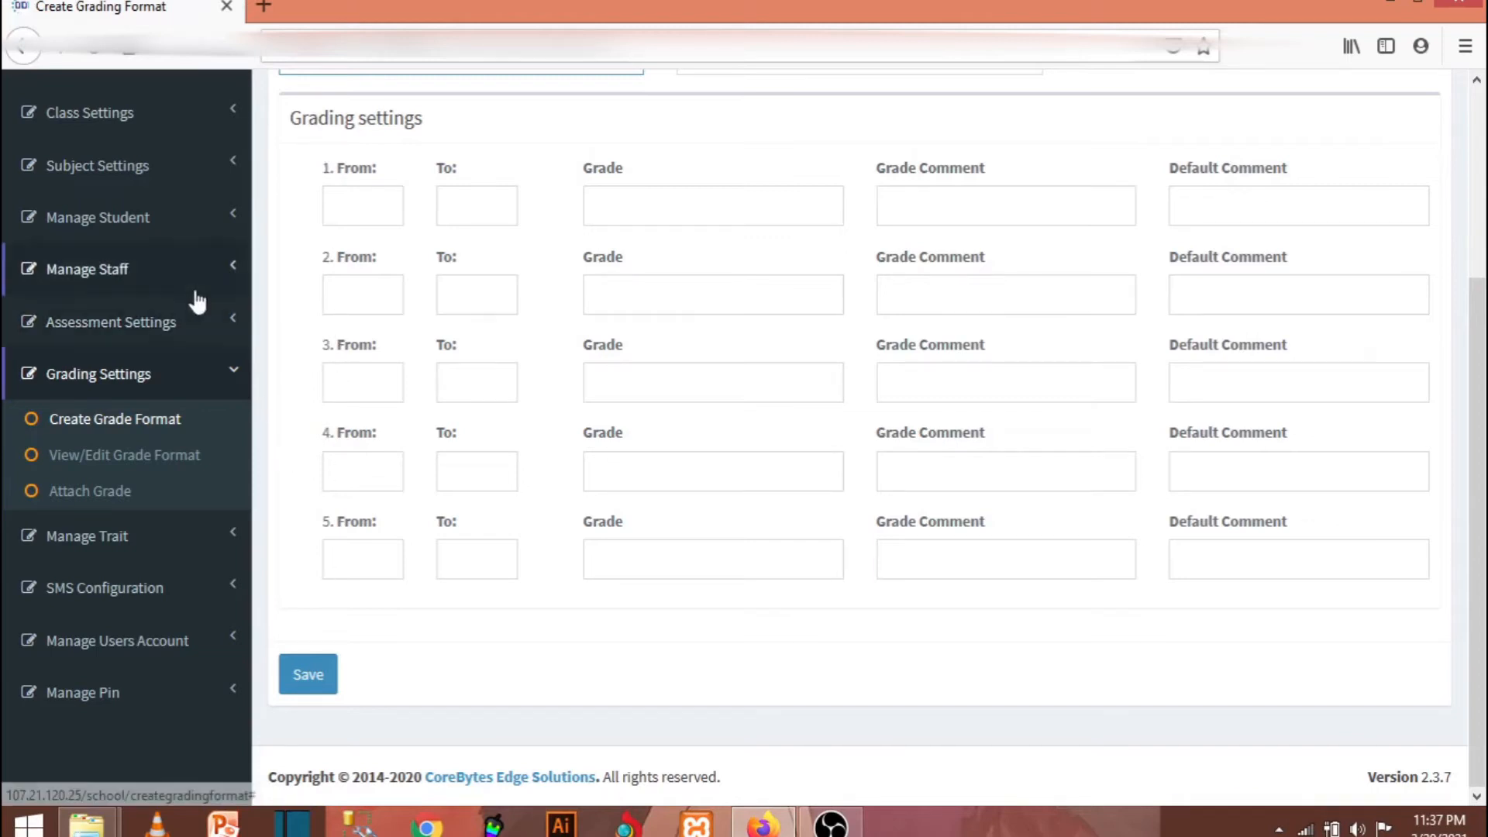
pyautogui.click(181, 133)
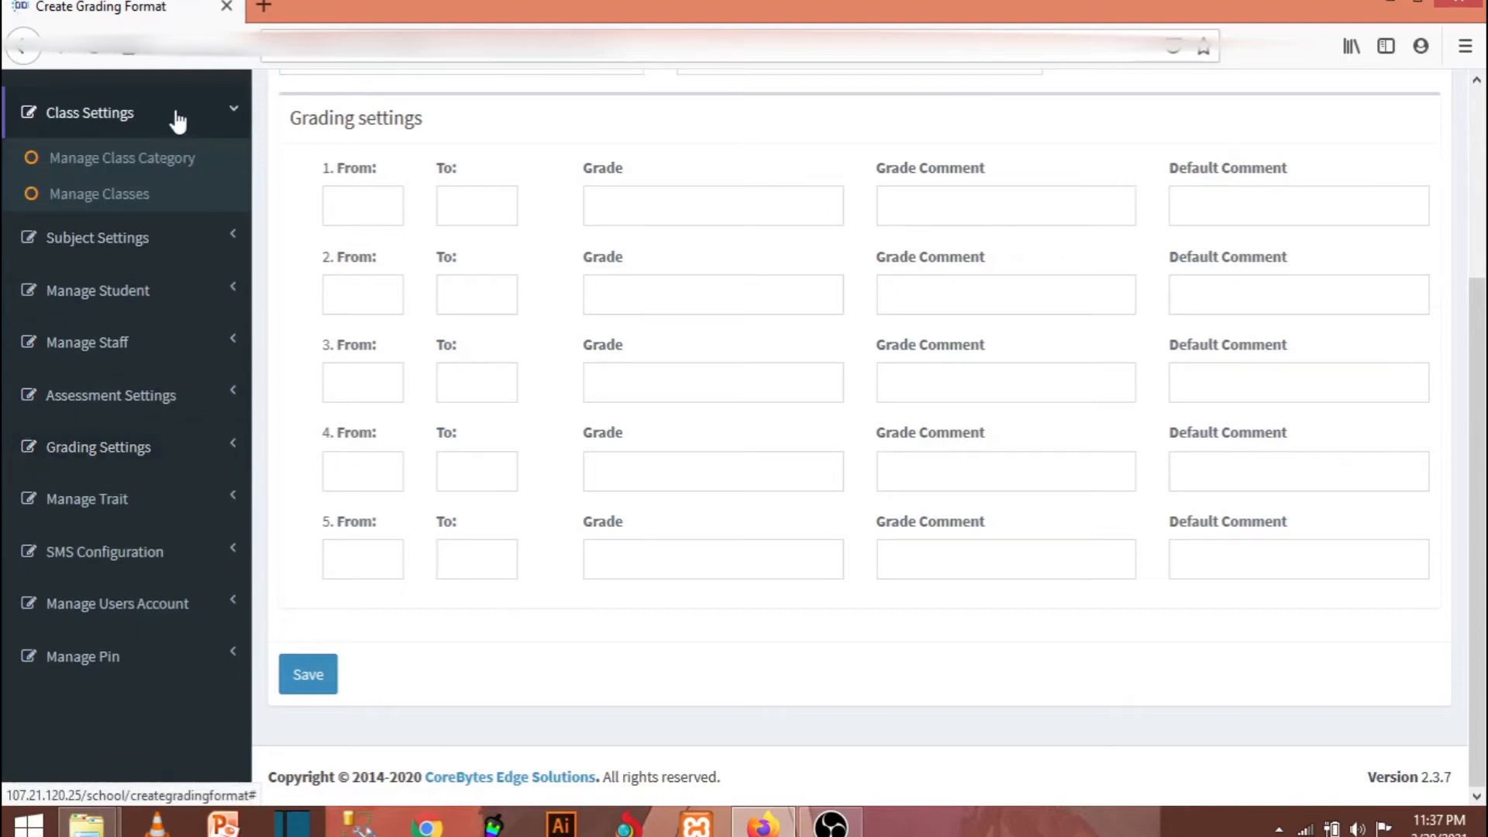
pyautogui.scroll(3, 186, 147)
pyautogui.click(185, 260)
pyautogui.click(137, 314)
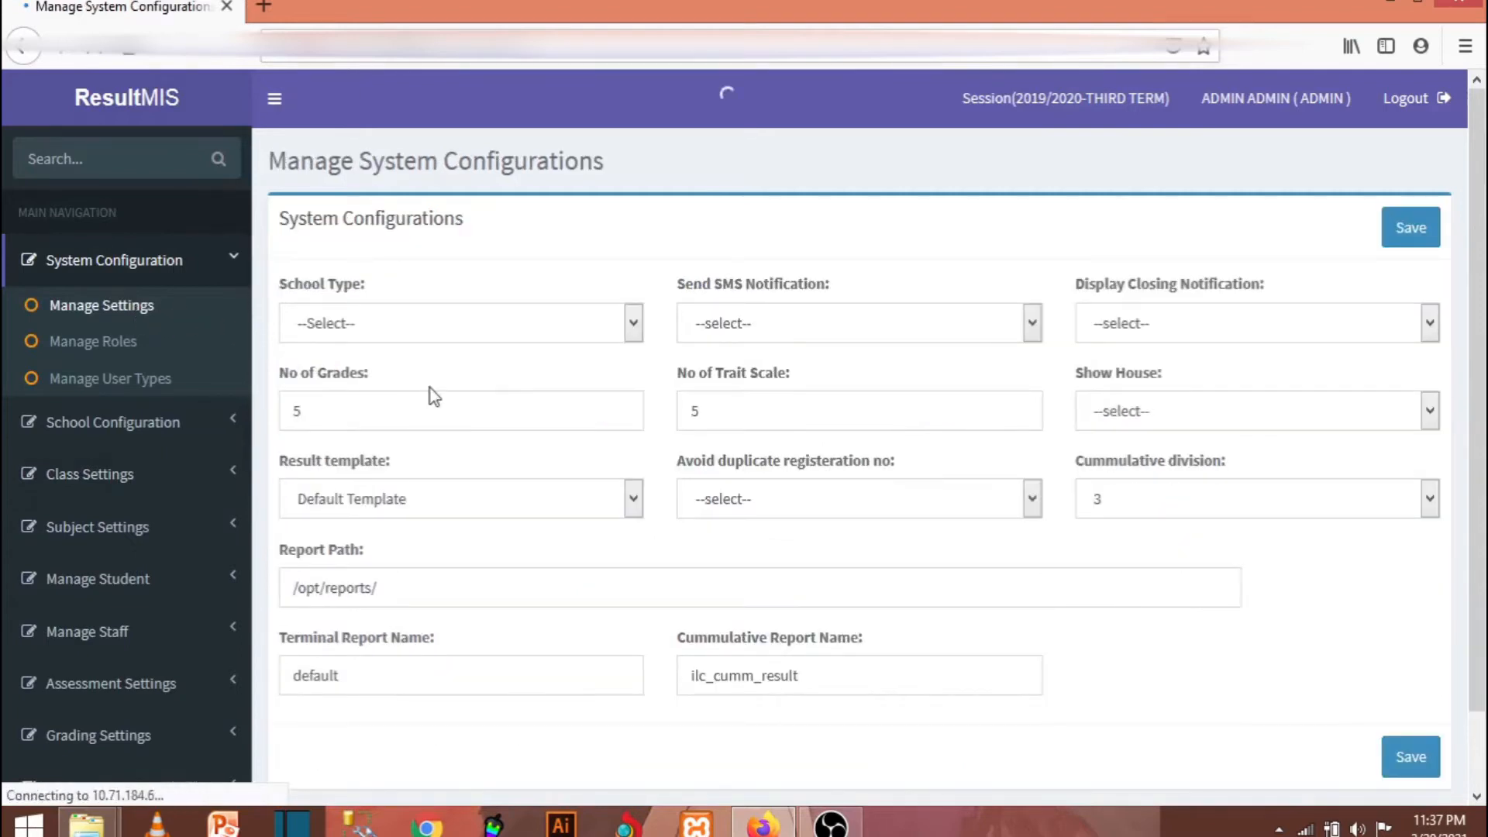
pyautogui.scroll(-2, 425, 475)
pyautogui.click(327, 307)
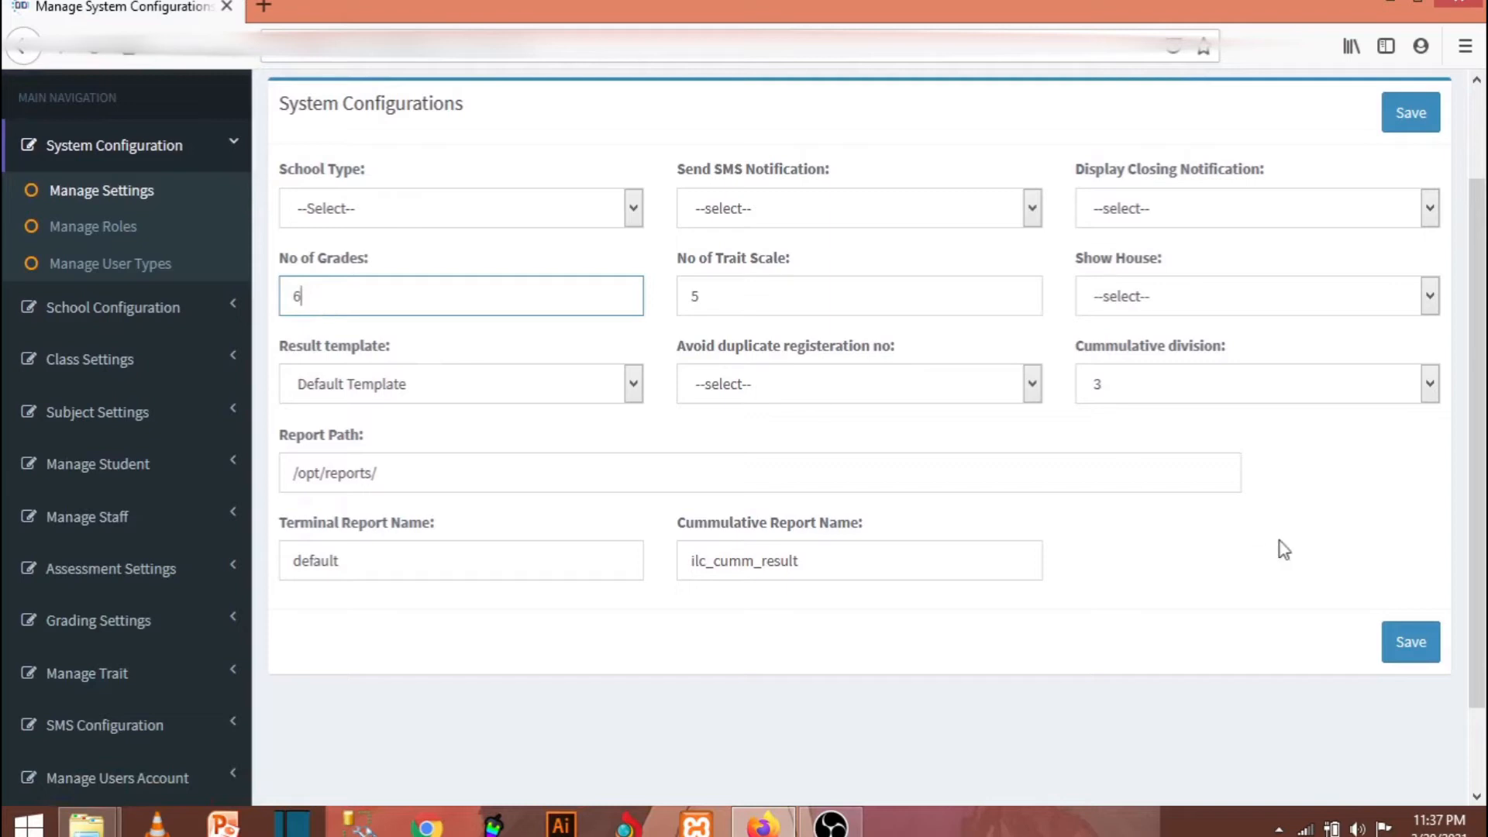
pyautogui.click(1408, 644)
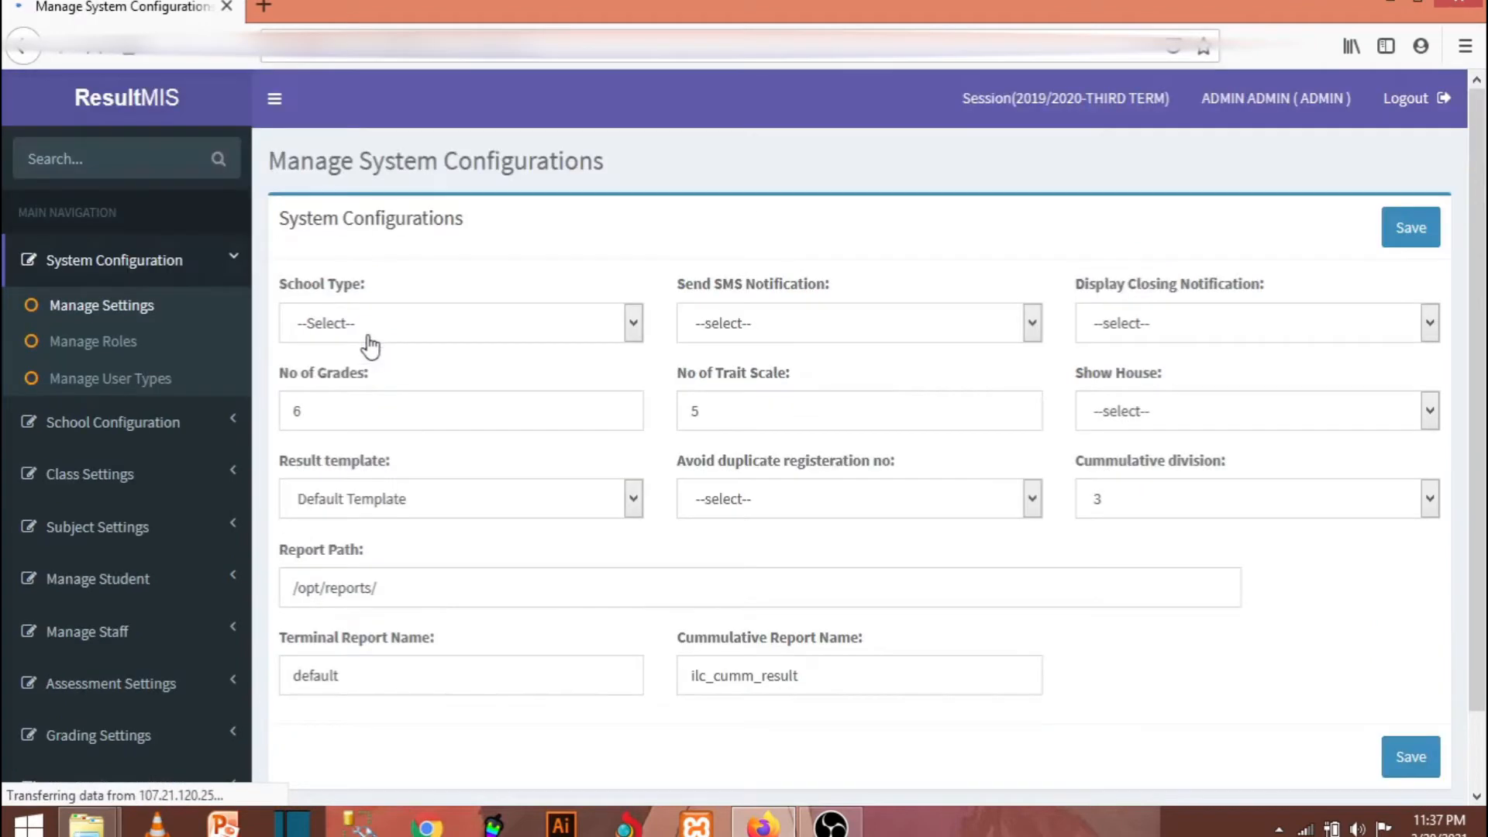
# - Open the Create Grade Format page of the Grading Settings
pyautogui.scroll(-2, 212, 420)
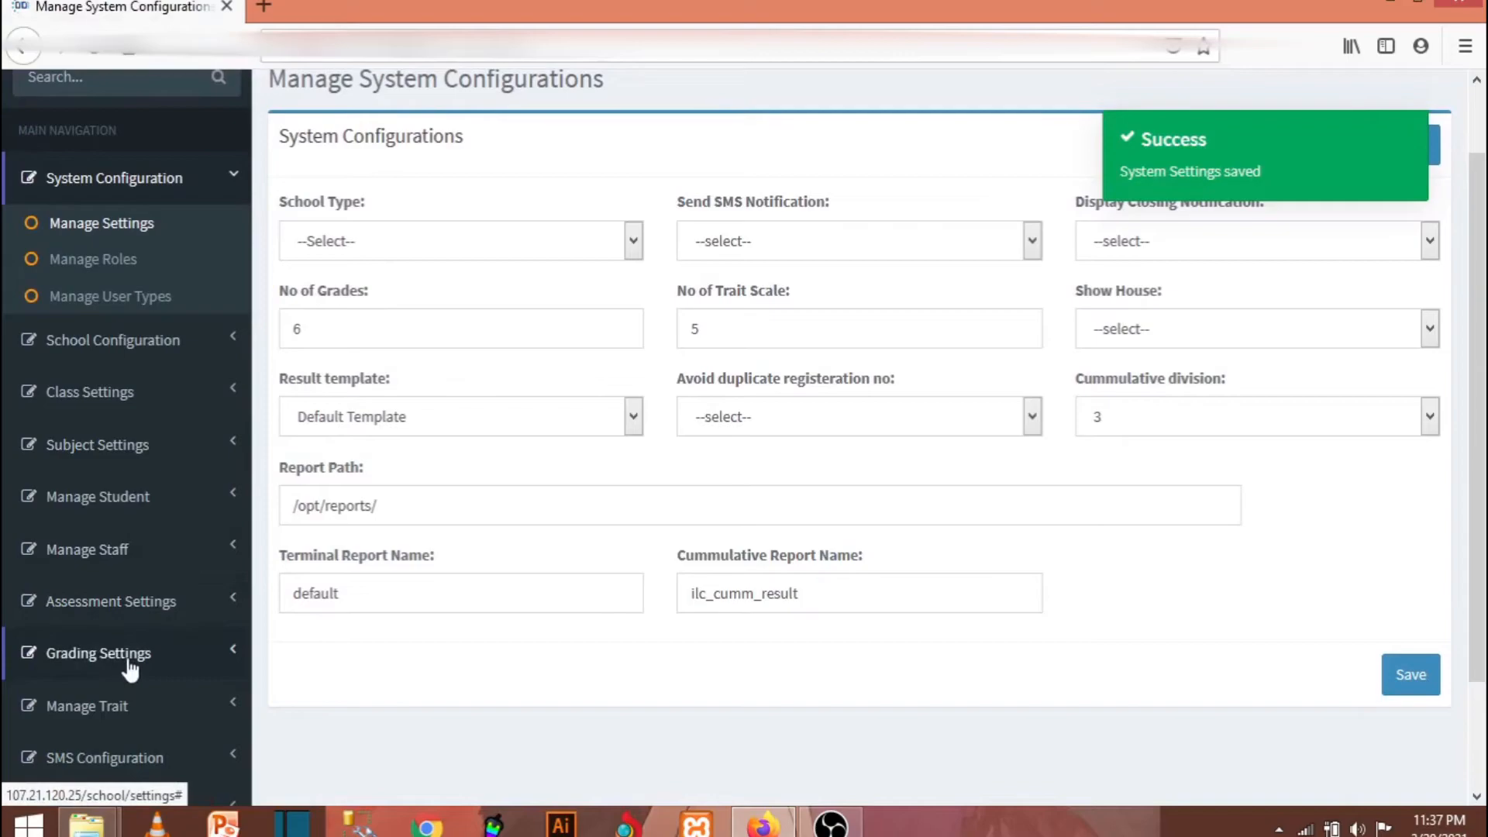
pyautogui.click(131, 655)
pyautogui.click(111, 595)
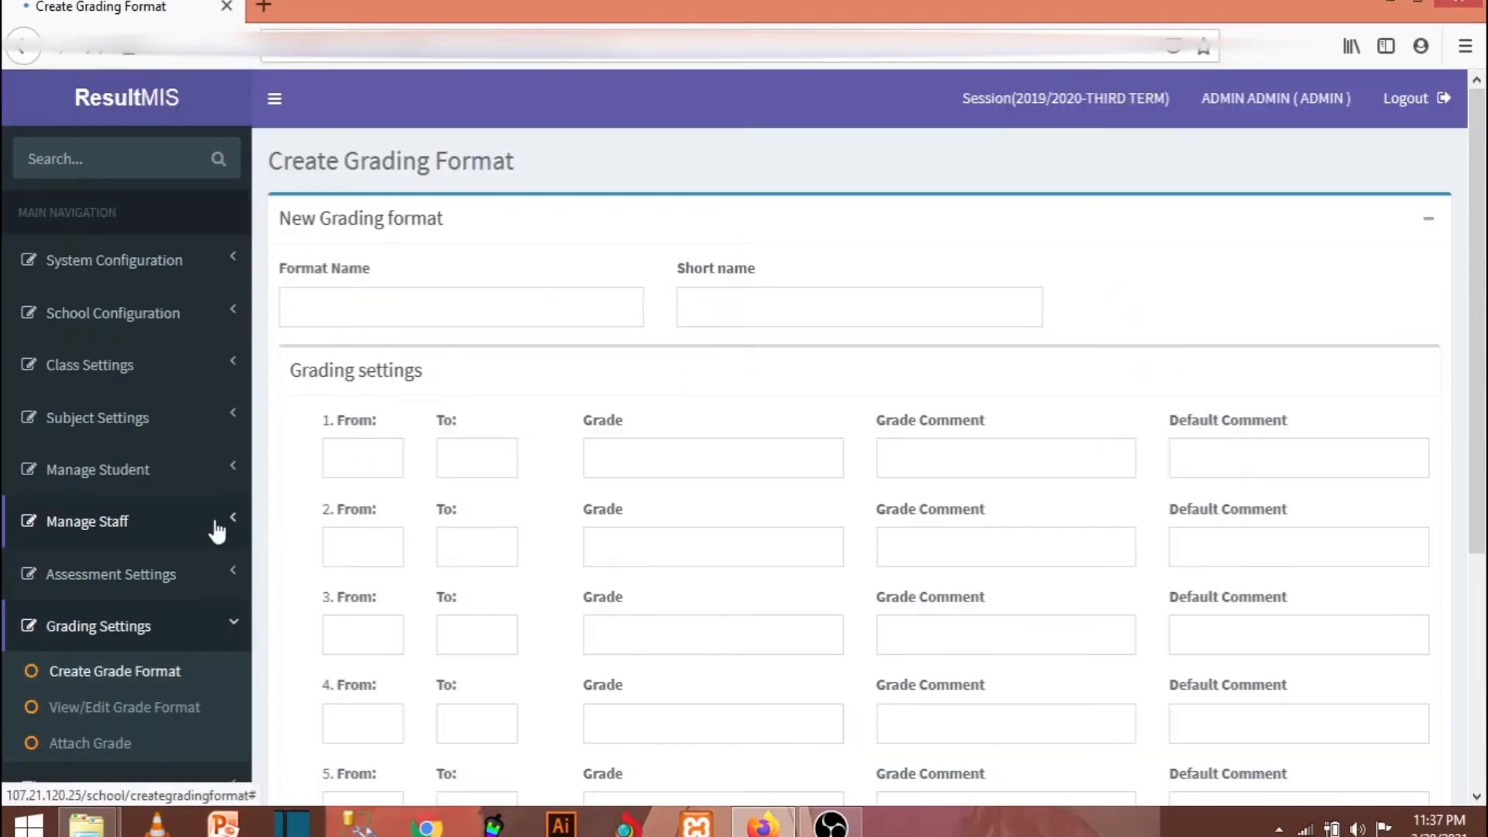
# - Examine the numbered grade rows on the new grading format form, including the From and To fields of the first two
pyautogui.scroll(-5, 369, 502)
pyautogui.scroll(5, 322, 393)
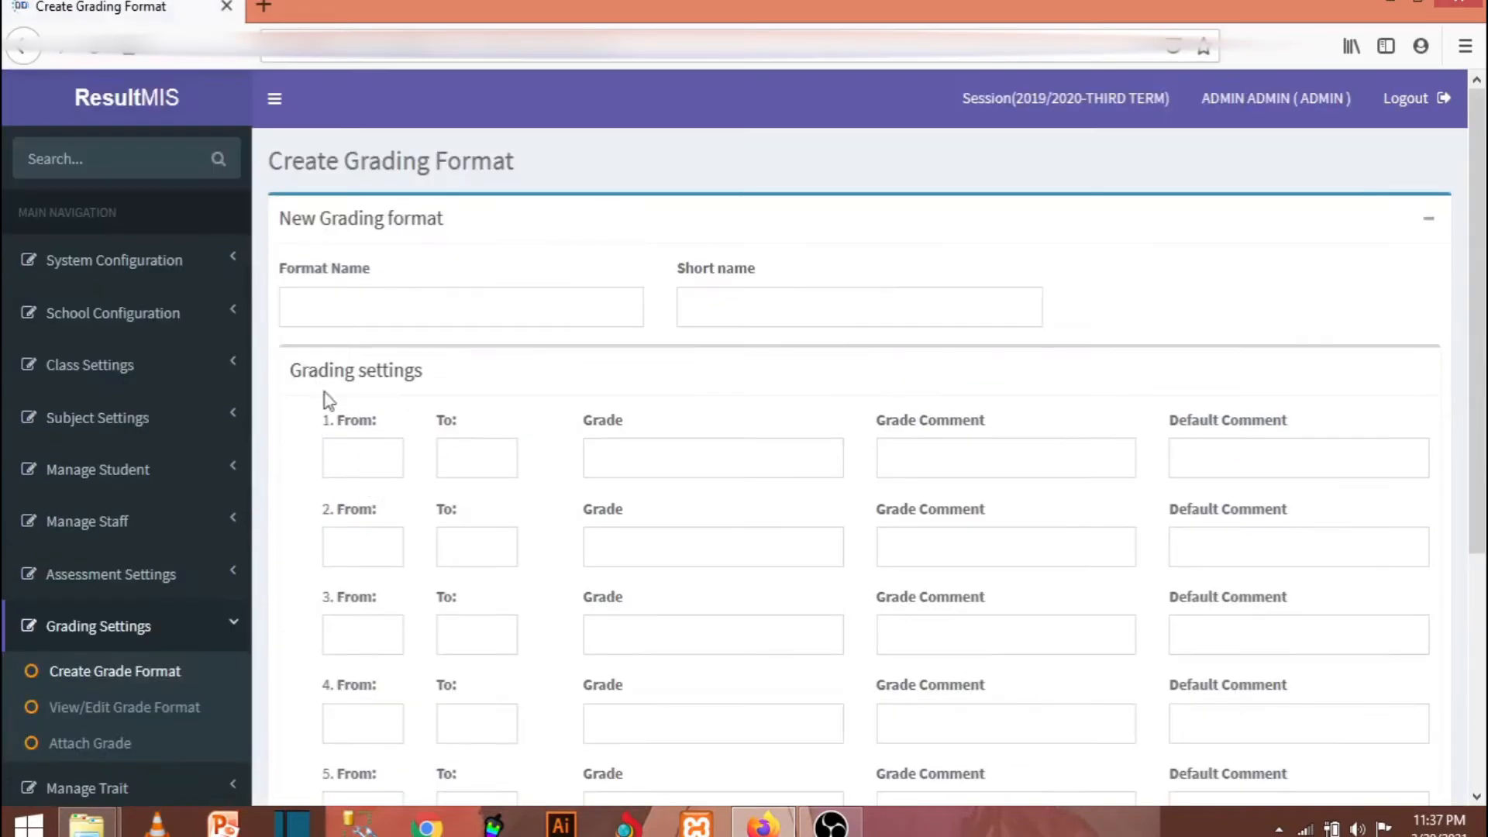
pyautogui.scroll(-5, 324, 480)
pyautogui.scroll(3, 341, 543)
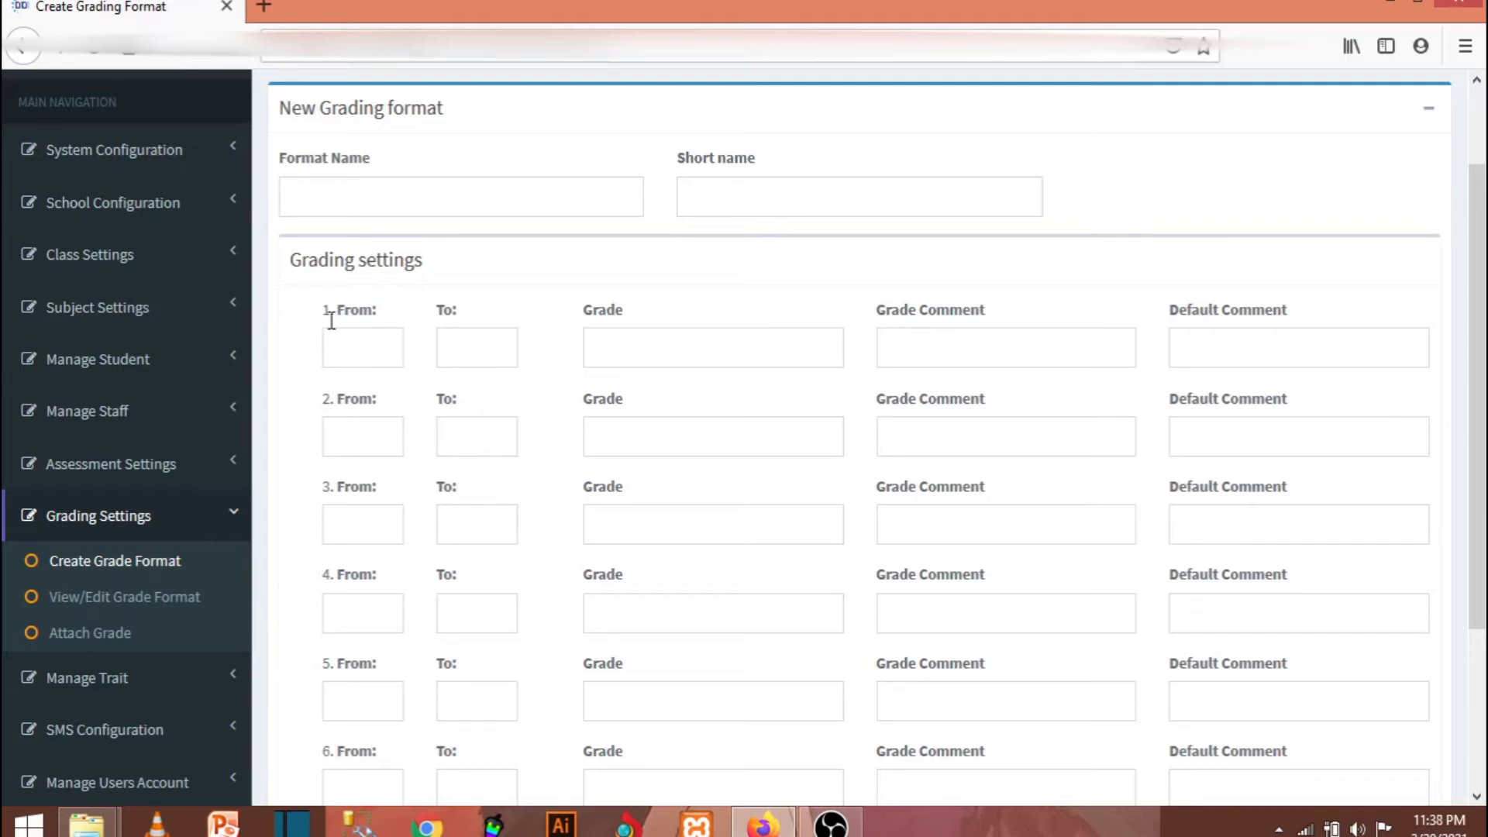
pyautogui.scroll(-3, 361, 341)
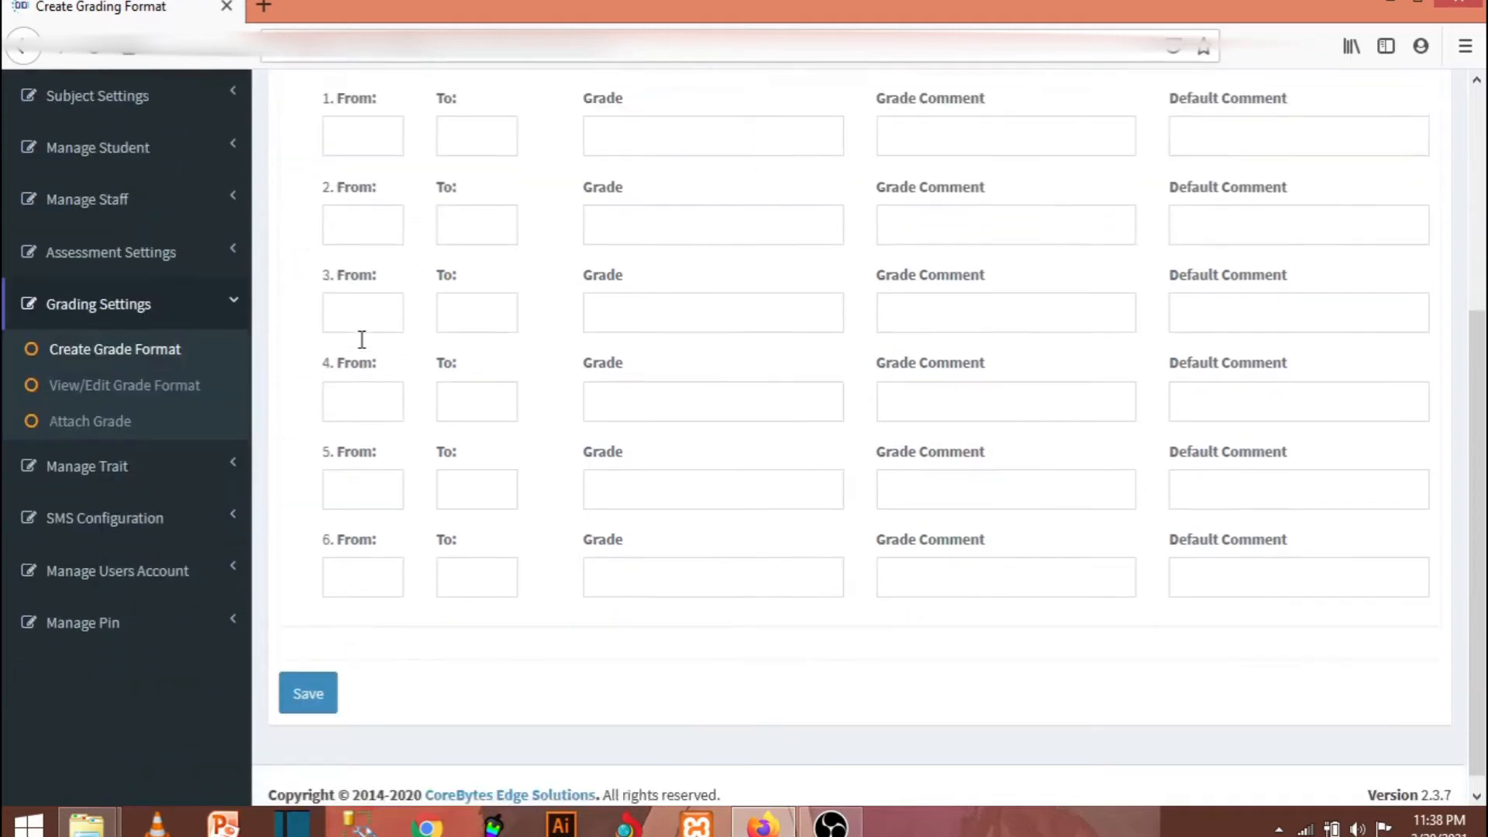
pyautogui.scroll(2, 357, 310)
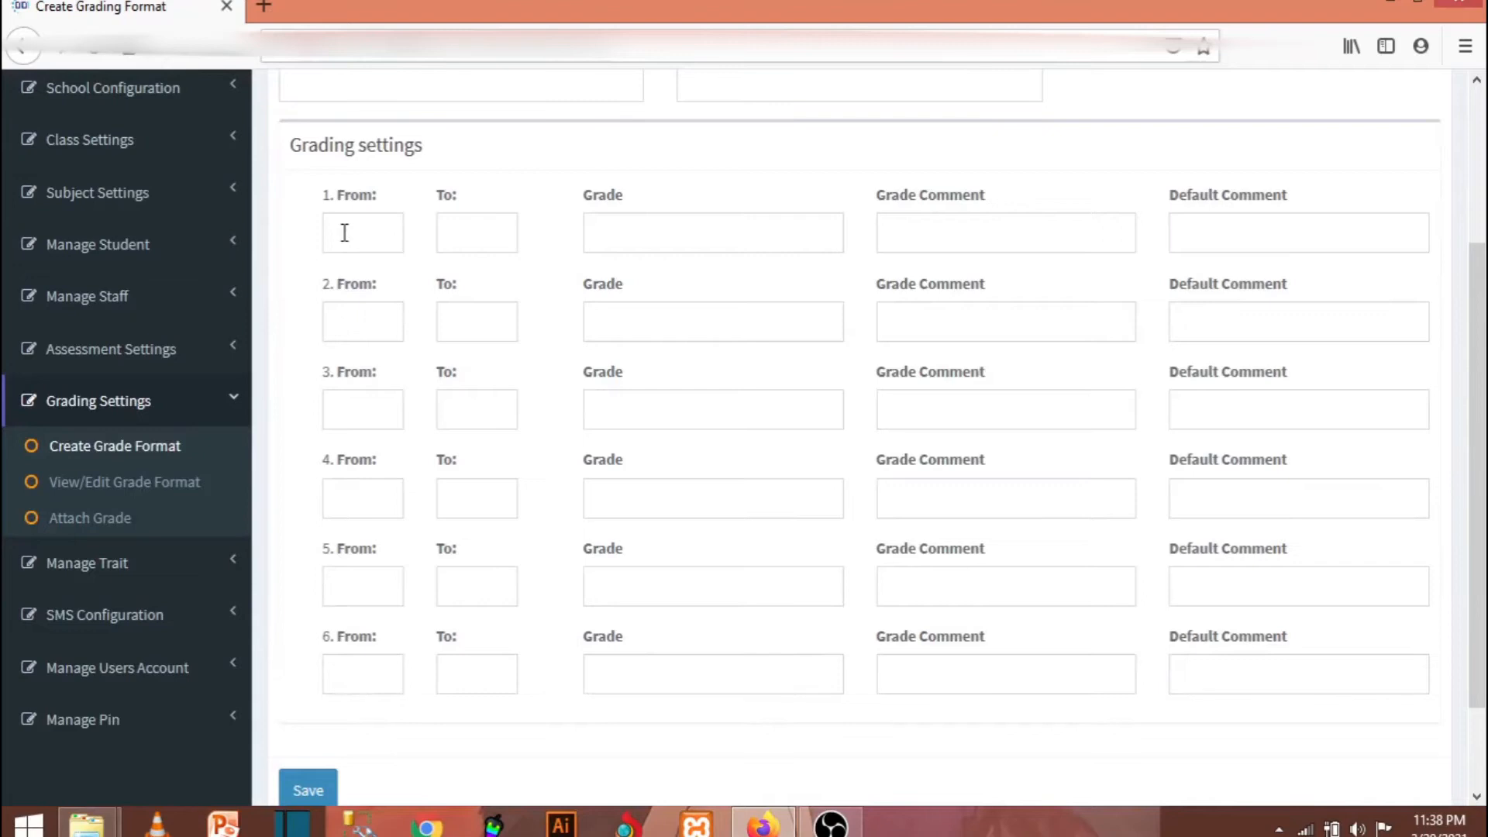
pyautogui.click(346, 231)
pyautogui.click(475, 233)
pyautogui.click(339, 323)
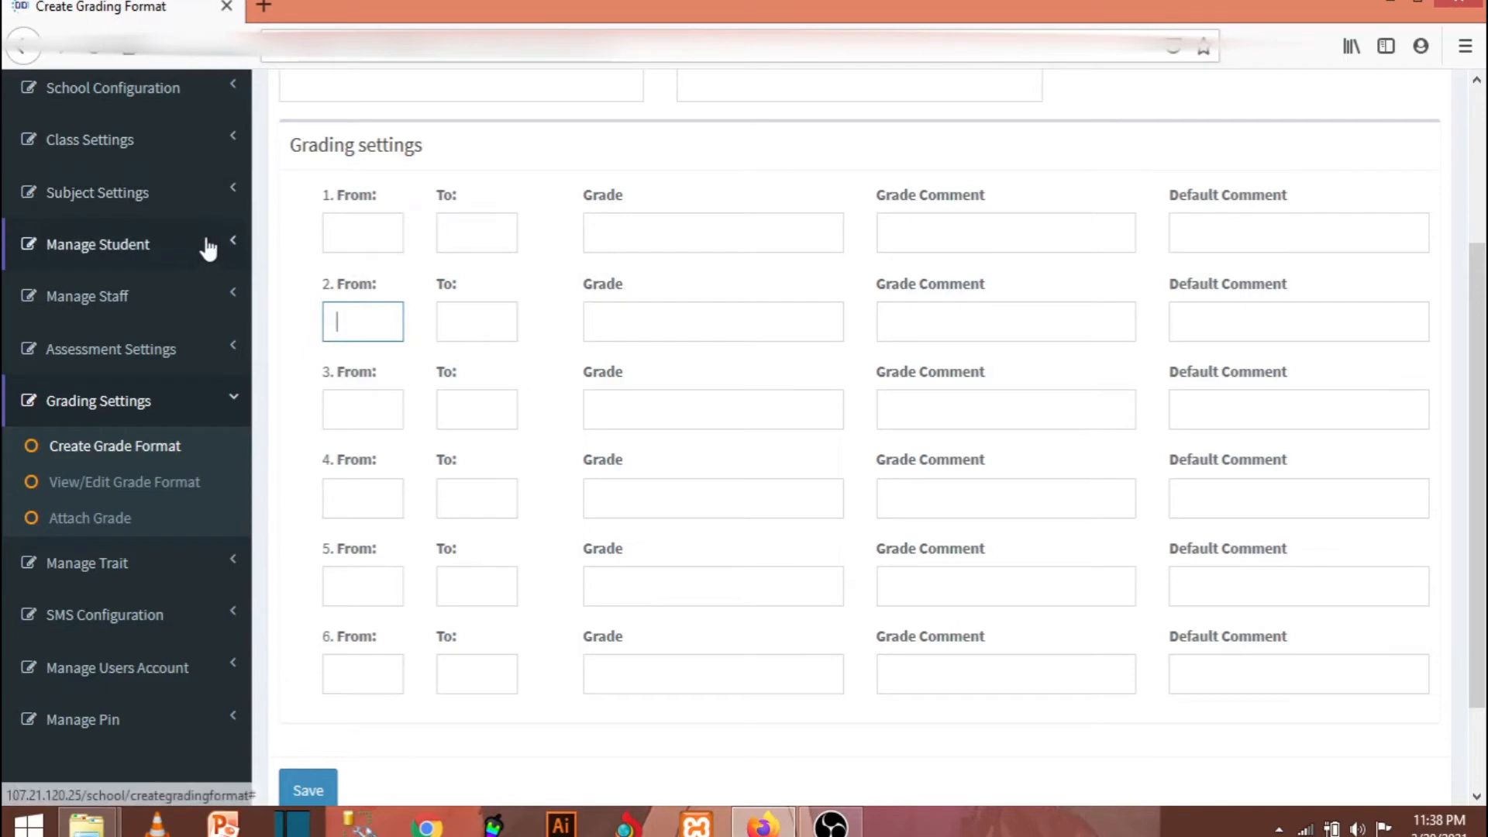
# - Set the No of Grades back to 5 in the system configuration settings and save them
pyautogui.scroll(3, 206, 243)
pyautogui.click(155, 262)
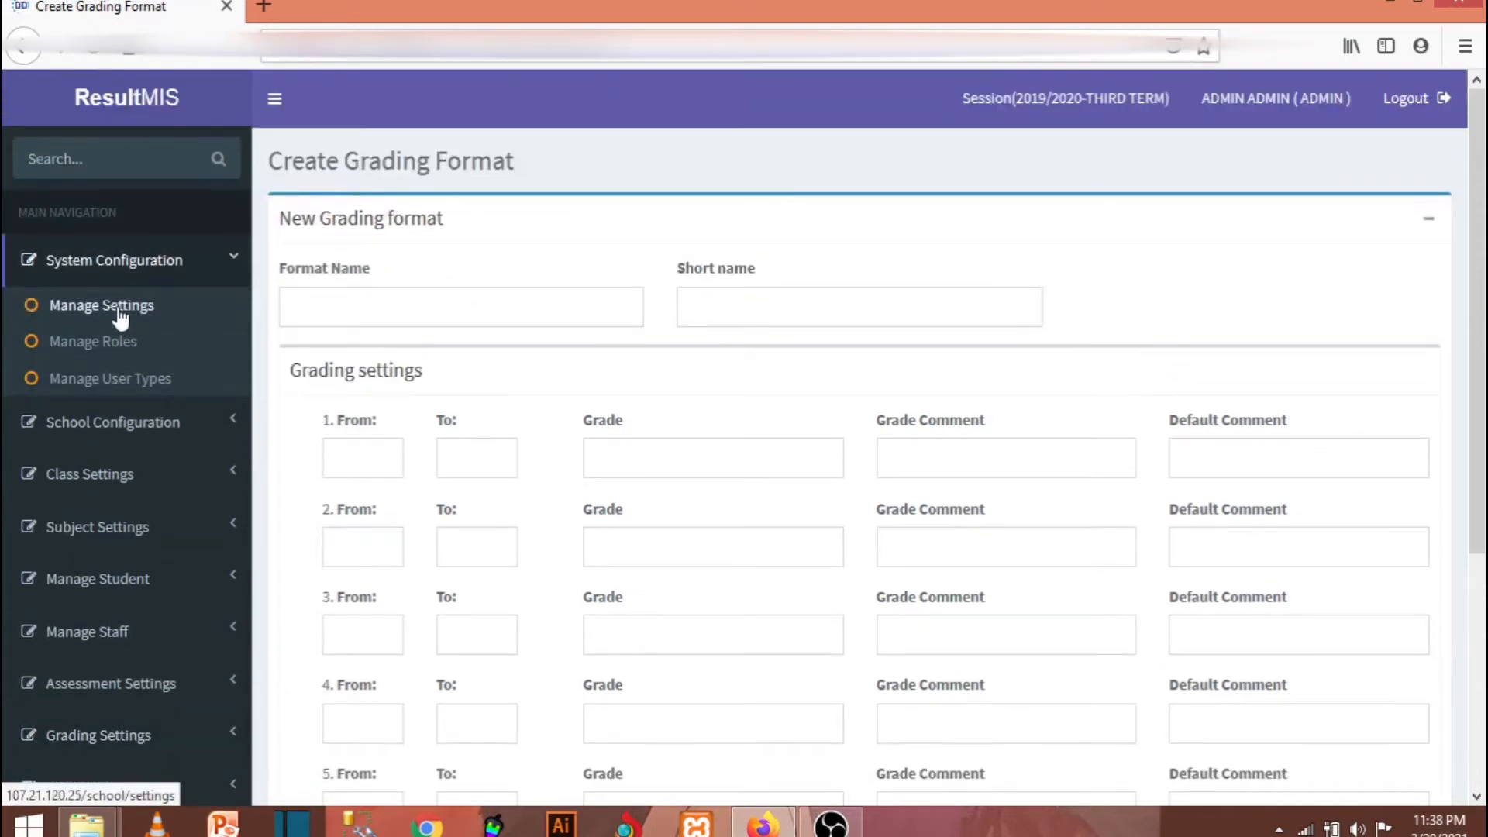
pyautogui.click(119, 312)
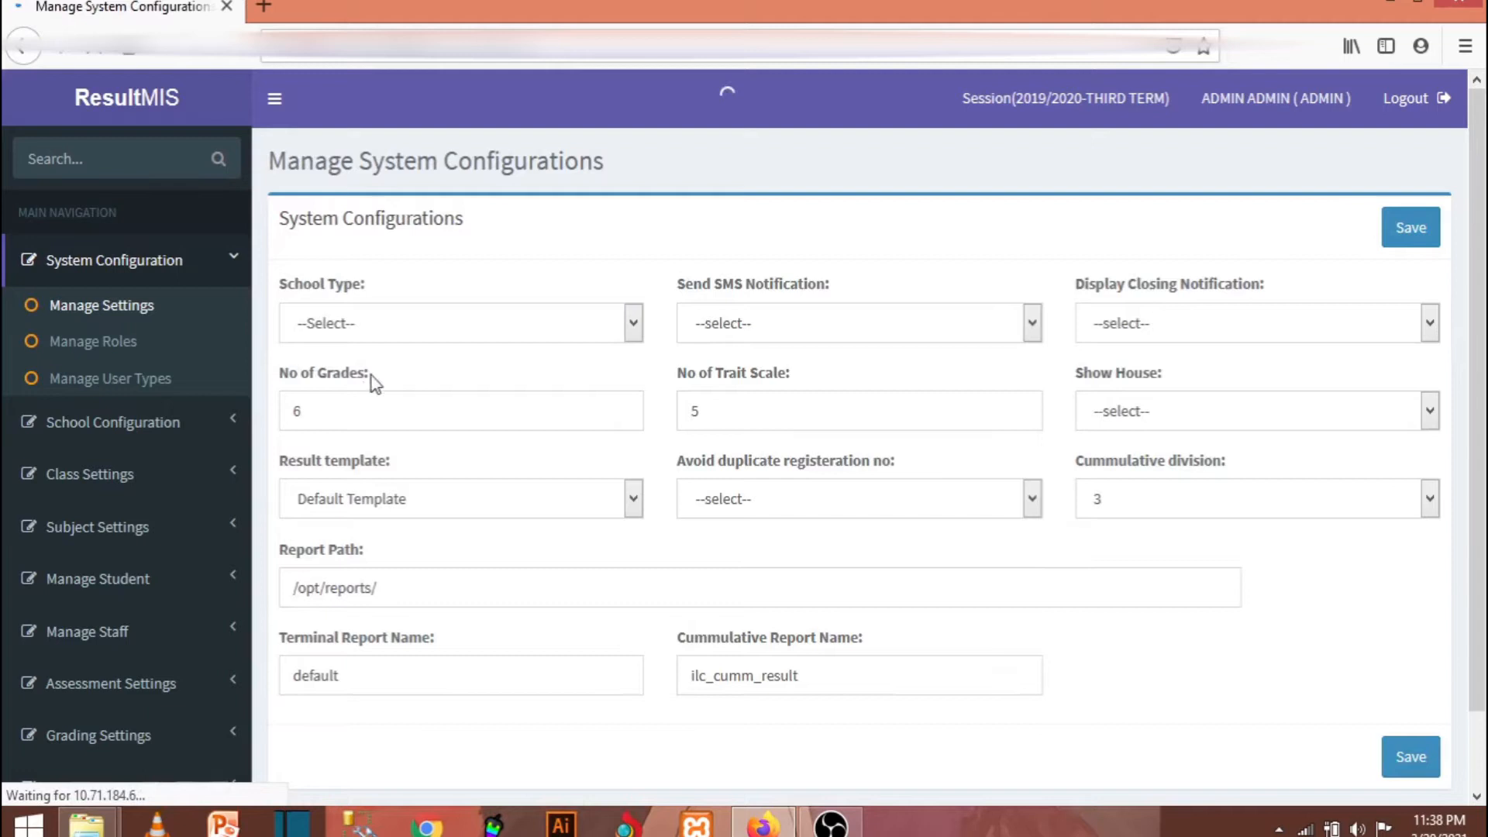
pyautogui.click(354, 410)
pyautogui.press('BackSpace')
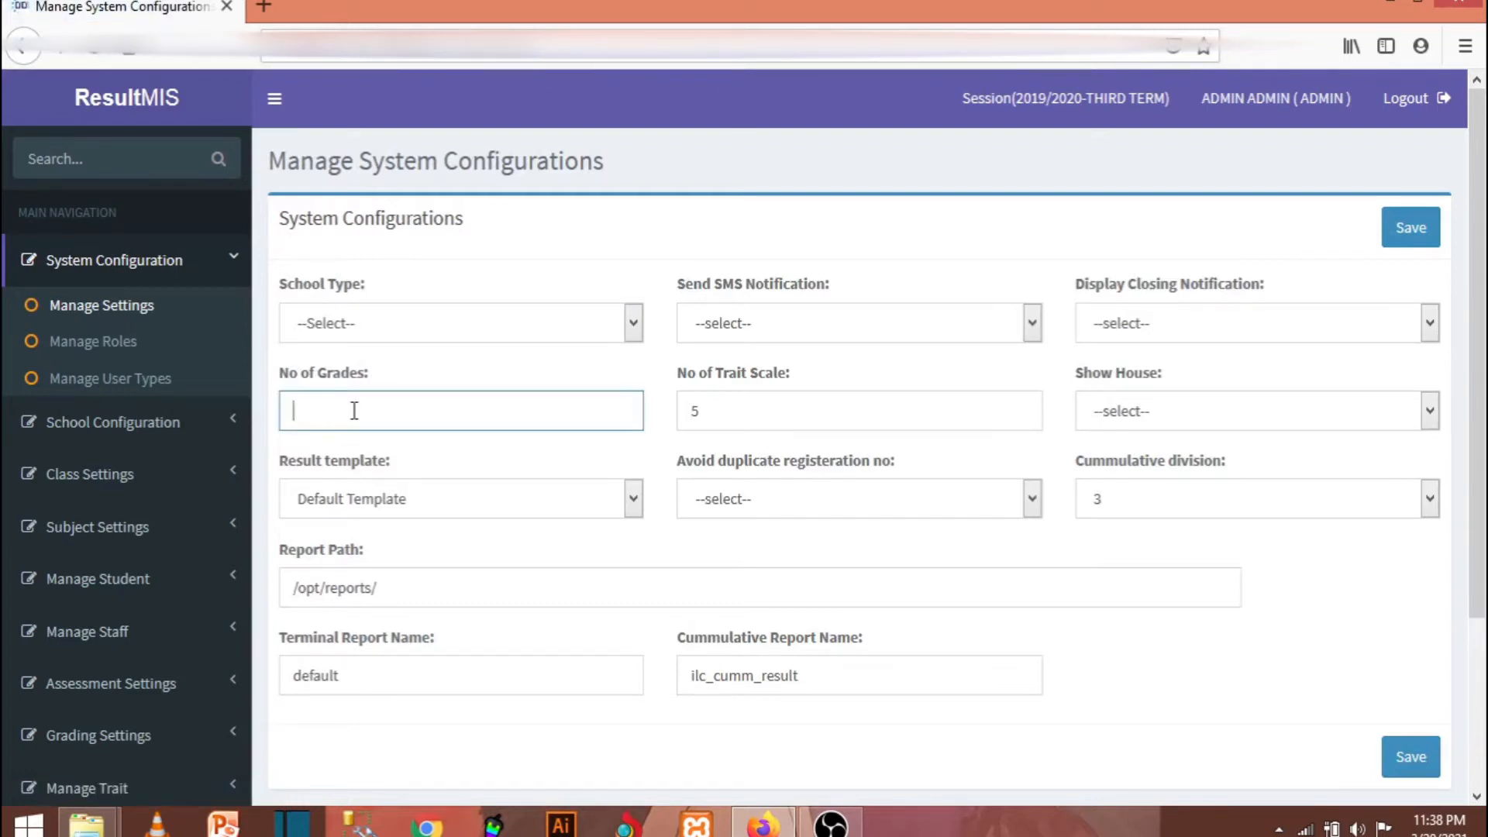
pyautogui.press('Return')
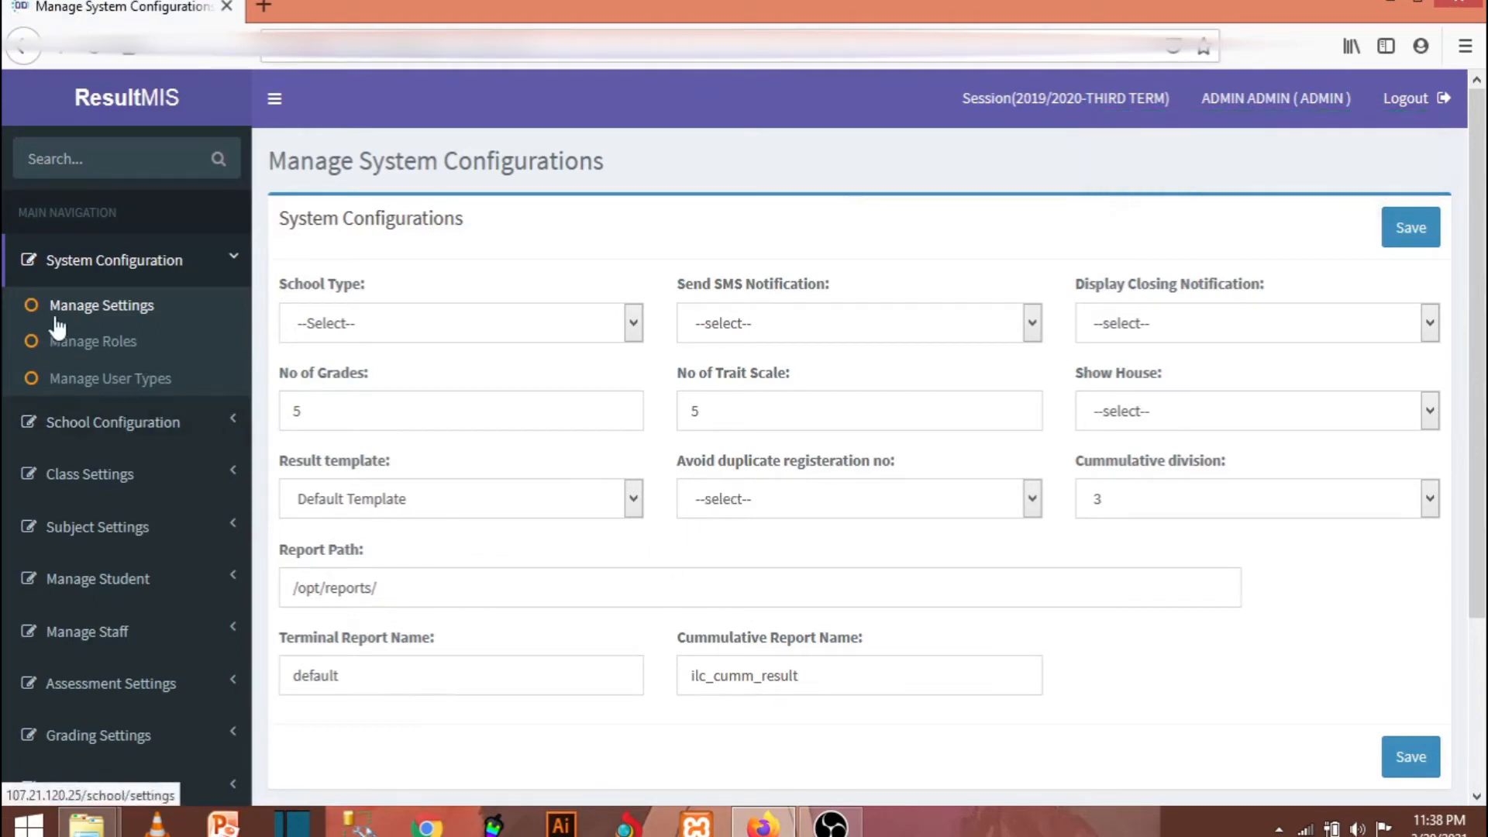
# - Return to the Create Grade Format page and check the number of grade rows on the form
pyautogui.click(115, 266)
pyautogui.click(115, 263)
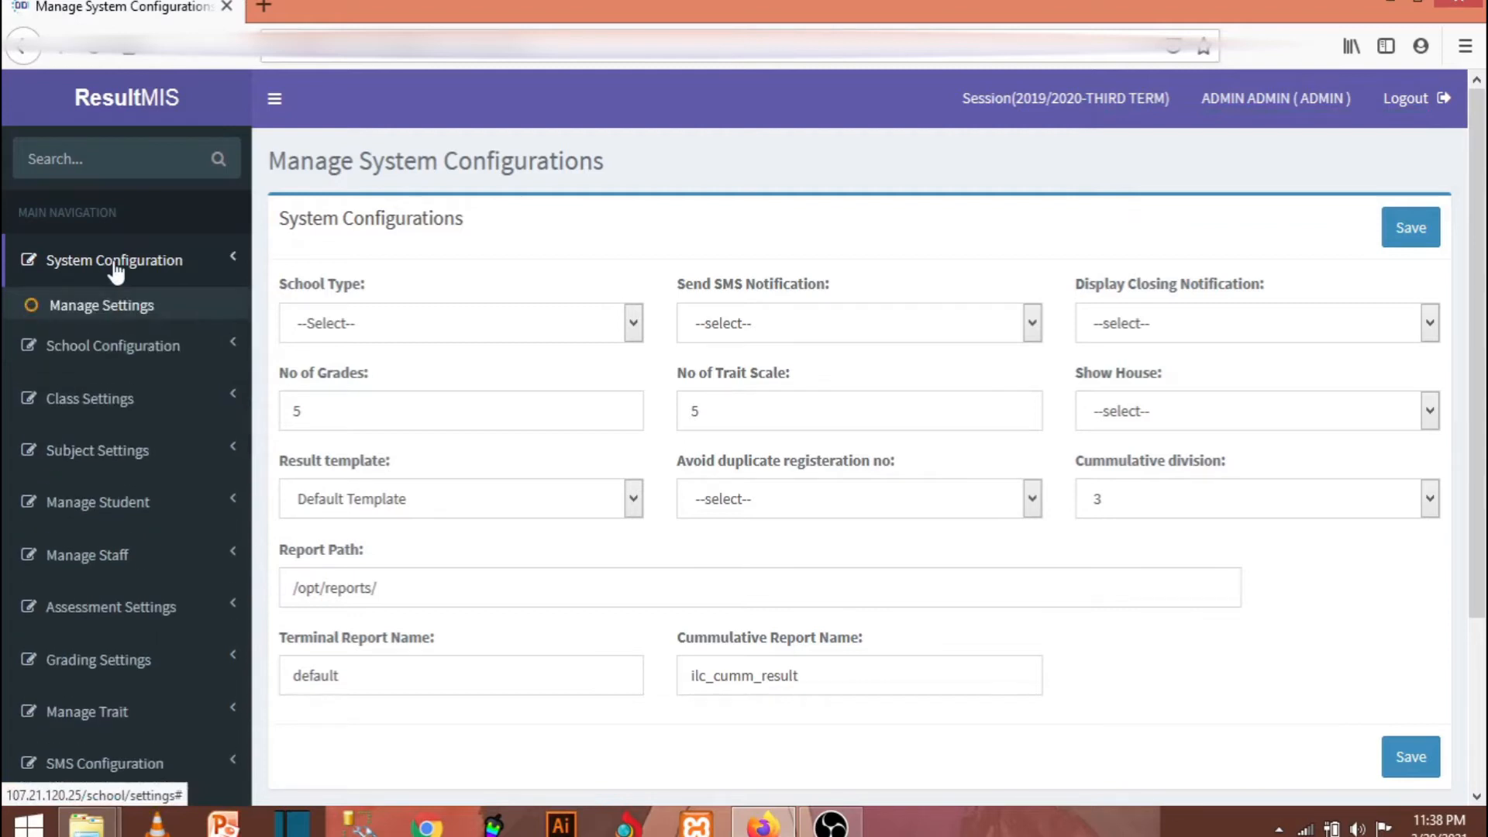
pyautogui.click(115, 264)
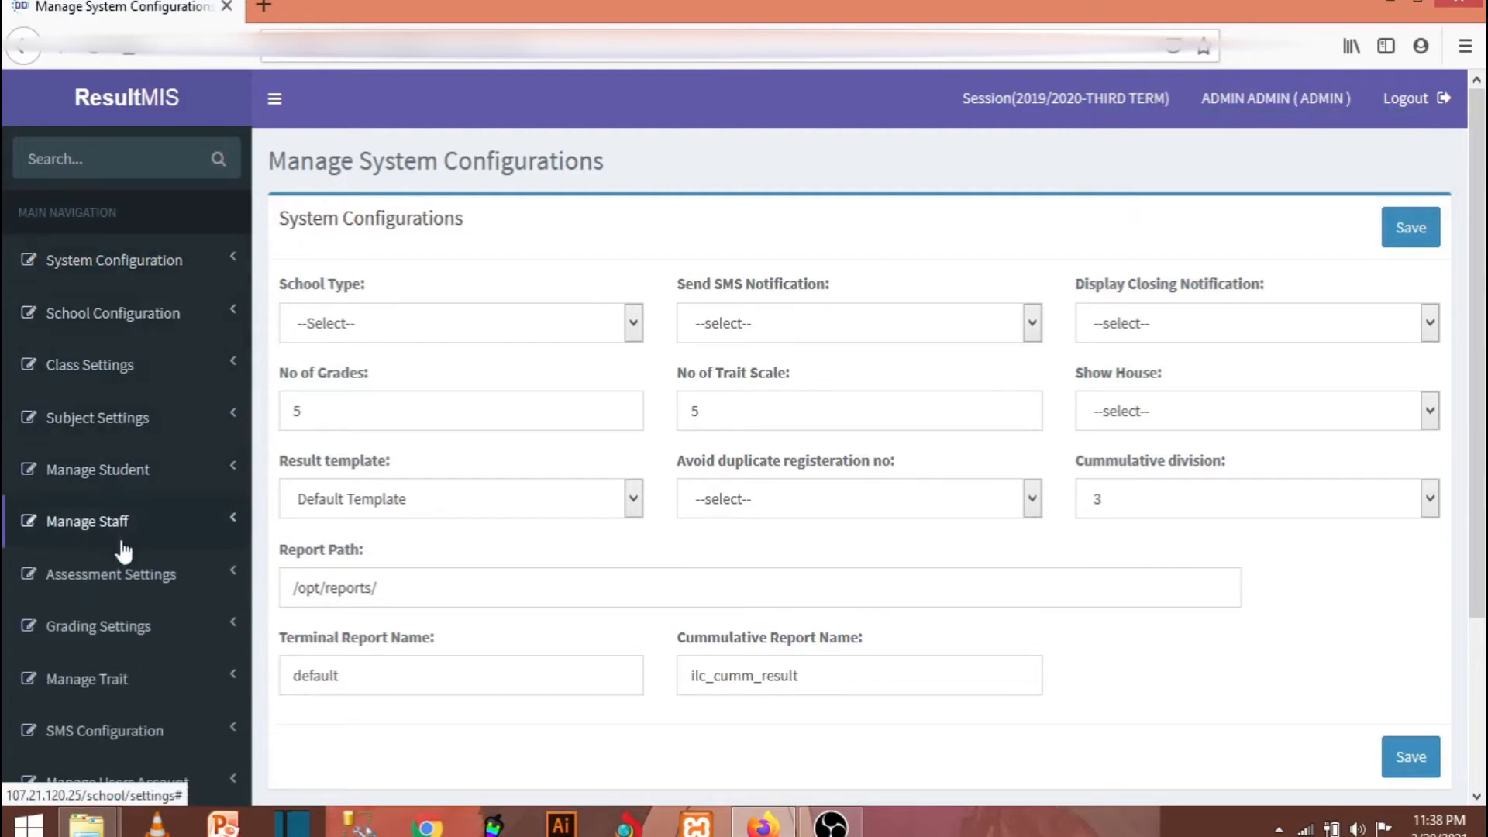
pyautogui.click(128, 682)
pyautogui.click(122, 684)
pyautogui.scroll(-2, 132, 659)
pyautogui.click(168, 509)
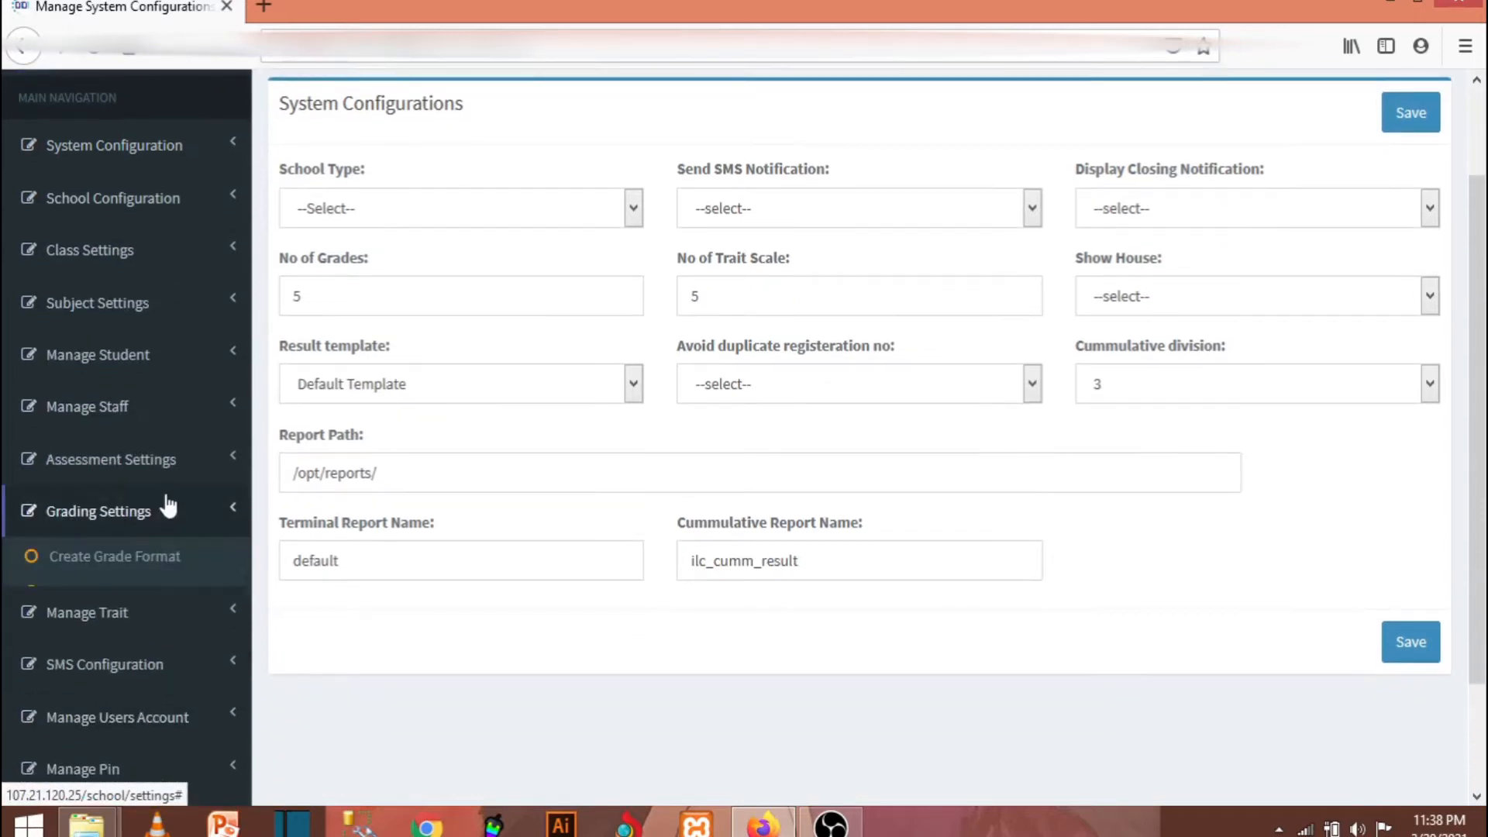
pyautogui.click(124, 558)
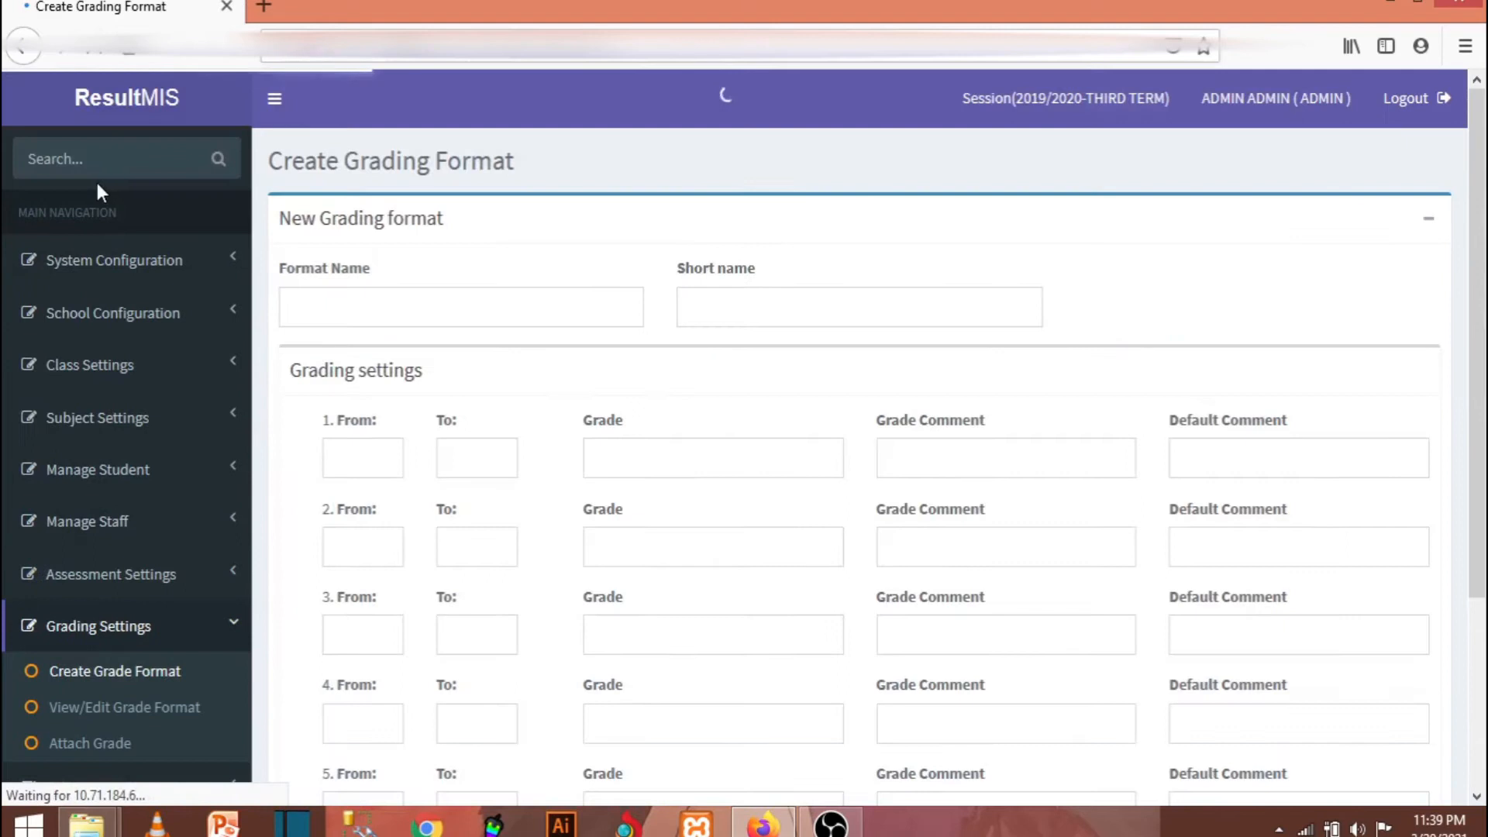
pyautogui.scroll(-2, 116, 582)
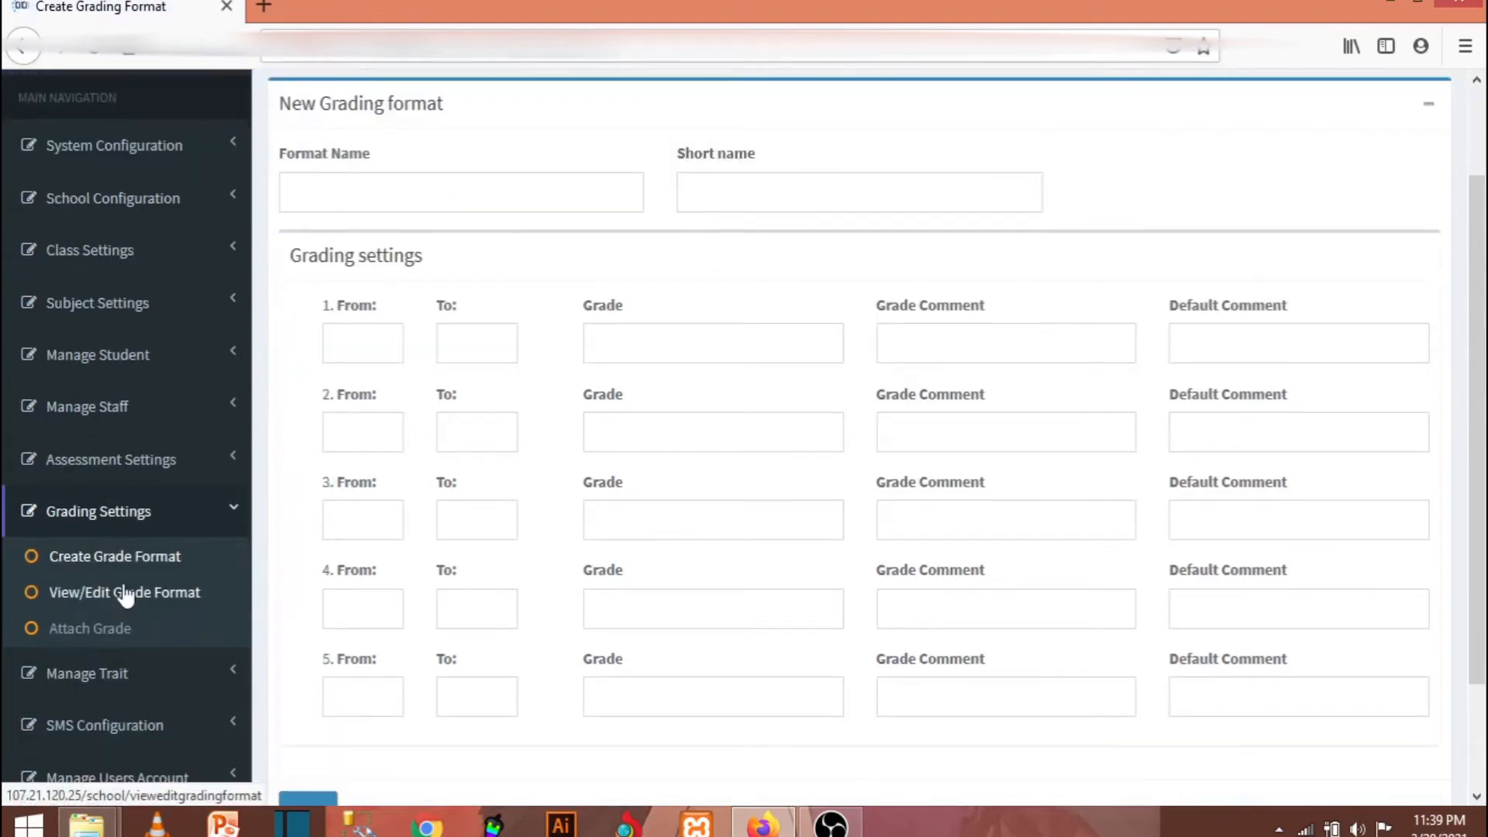
# - Open the existing SECONDARY SCHOOL GRADING format for editing from the View/Edit Grade Format page
pyautogui.click(126, 597)
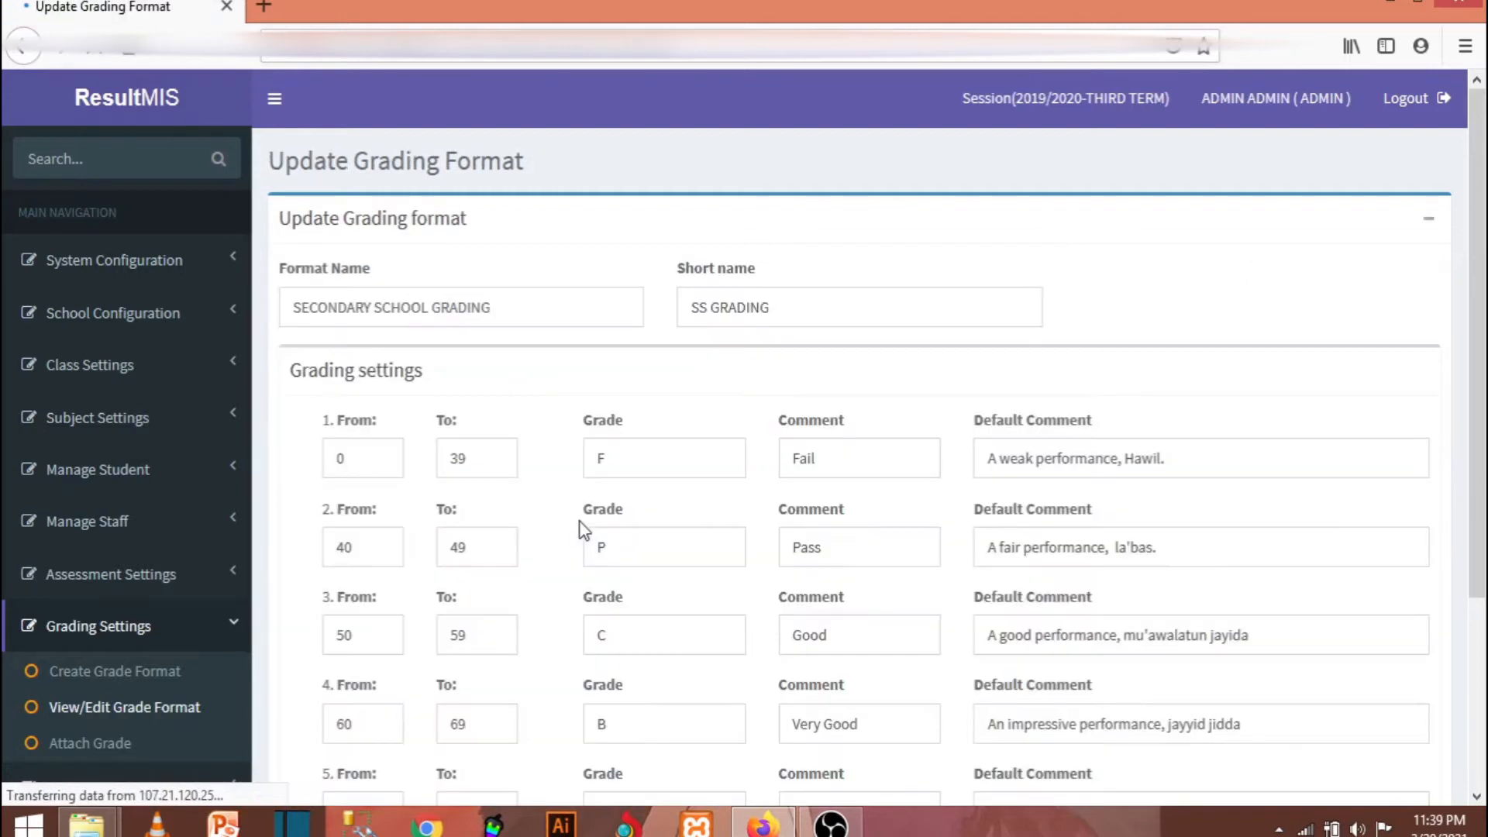
pyautogui.scroll(-3, 498, 458)
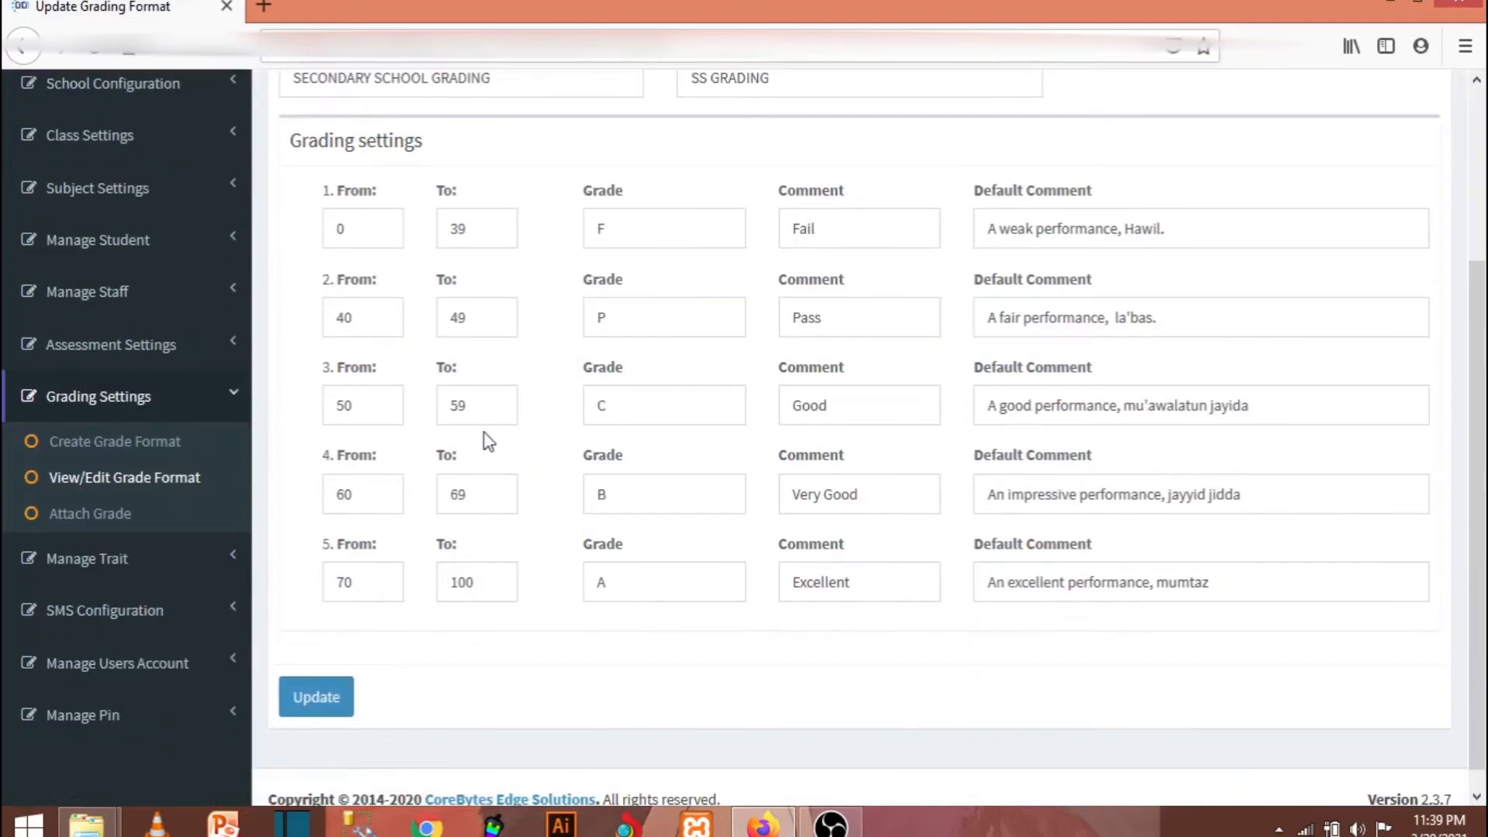
pyautogui.scroll(1, 485, 435)
pyautogui.scroll(-2, 342, 293)
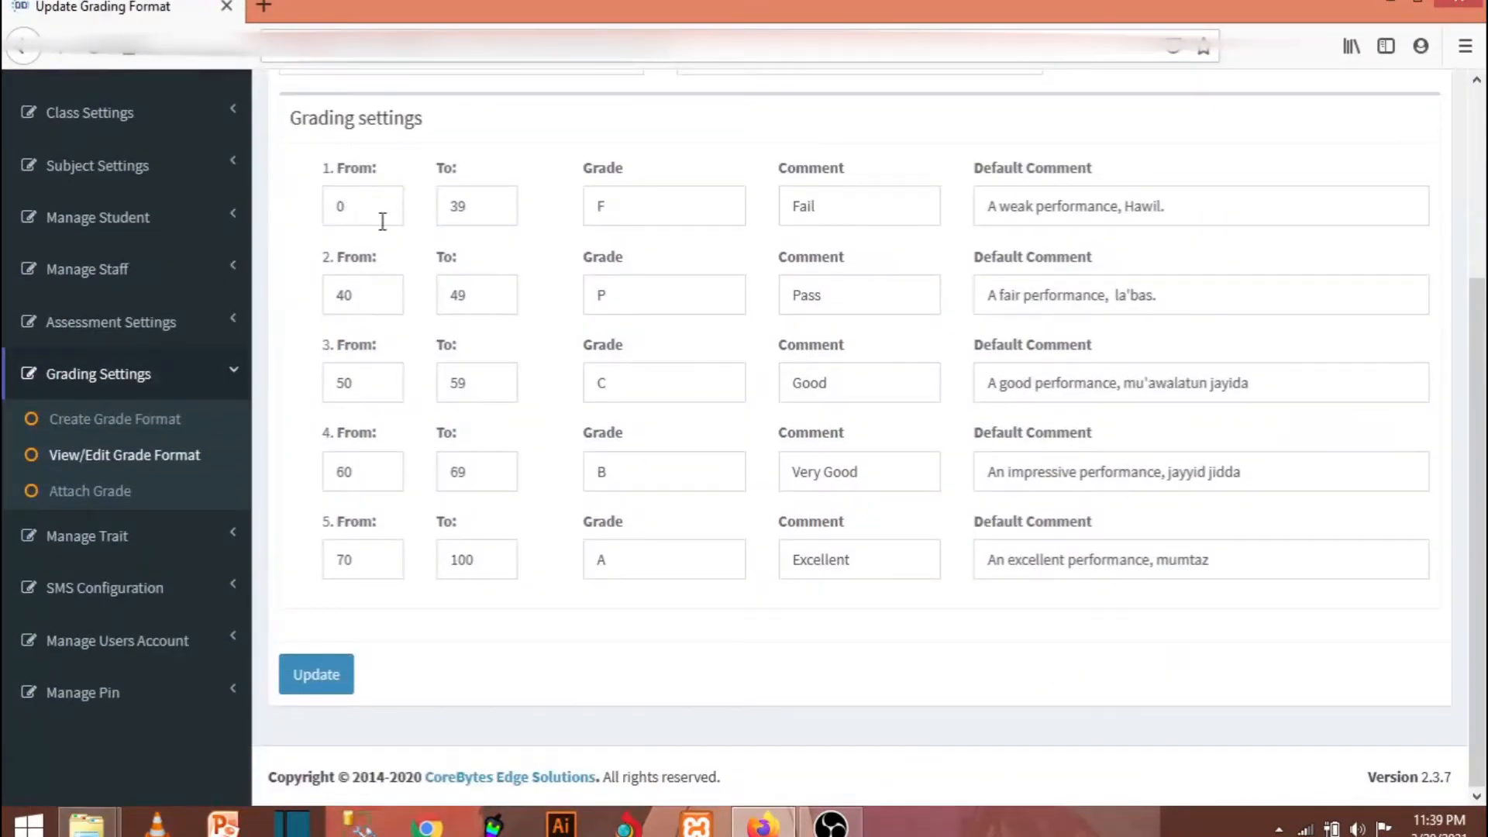
# - Inspect the score ranges, grades, comments and default comments in the first two rows of the secondary school grading
pyautogui.click(351, 205)
pyautogui.click(484, 215)
pyautogui.click(647, 216)
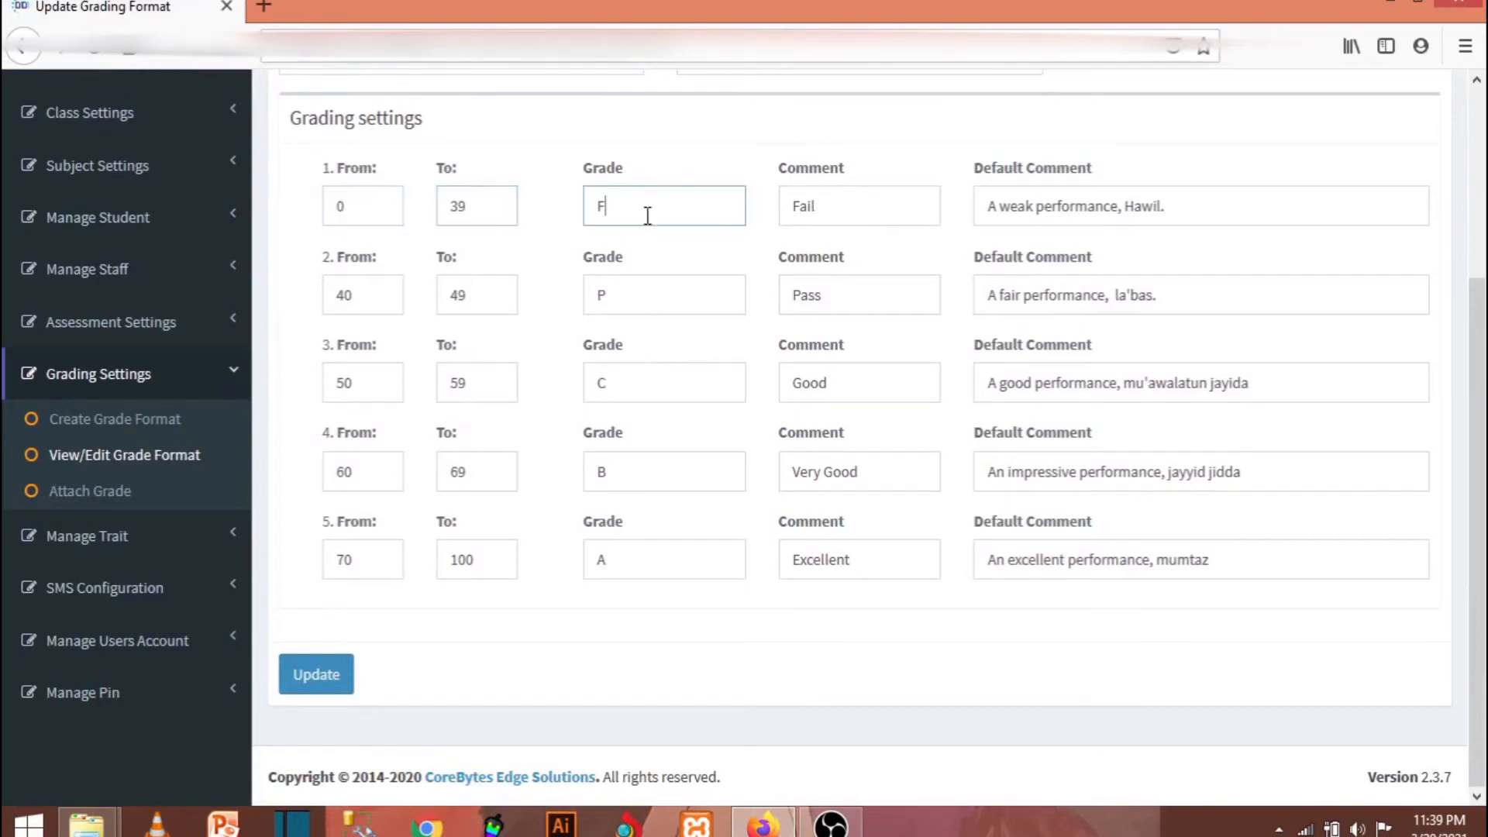
pyautogui.click(1114, 203)
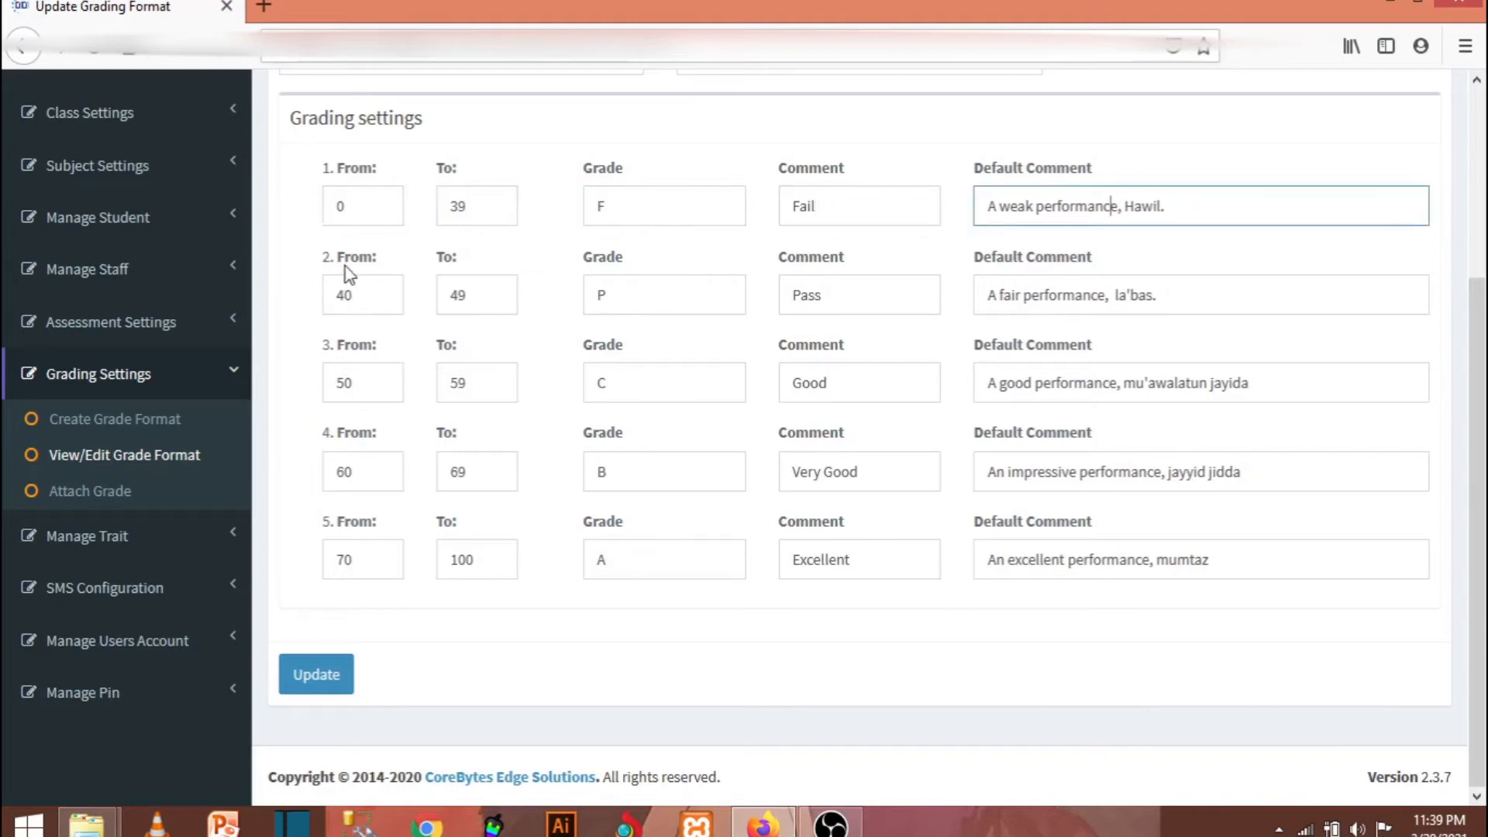
pyautogui.click(351, 293)
pyautogui.click(491, 301)
pyautogui.click(891, 298)
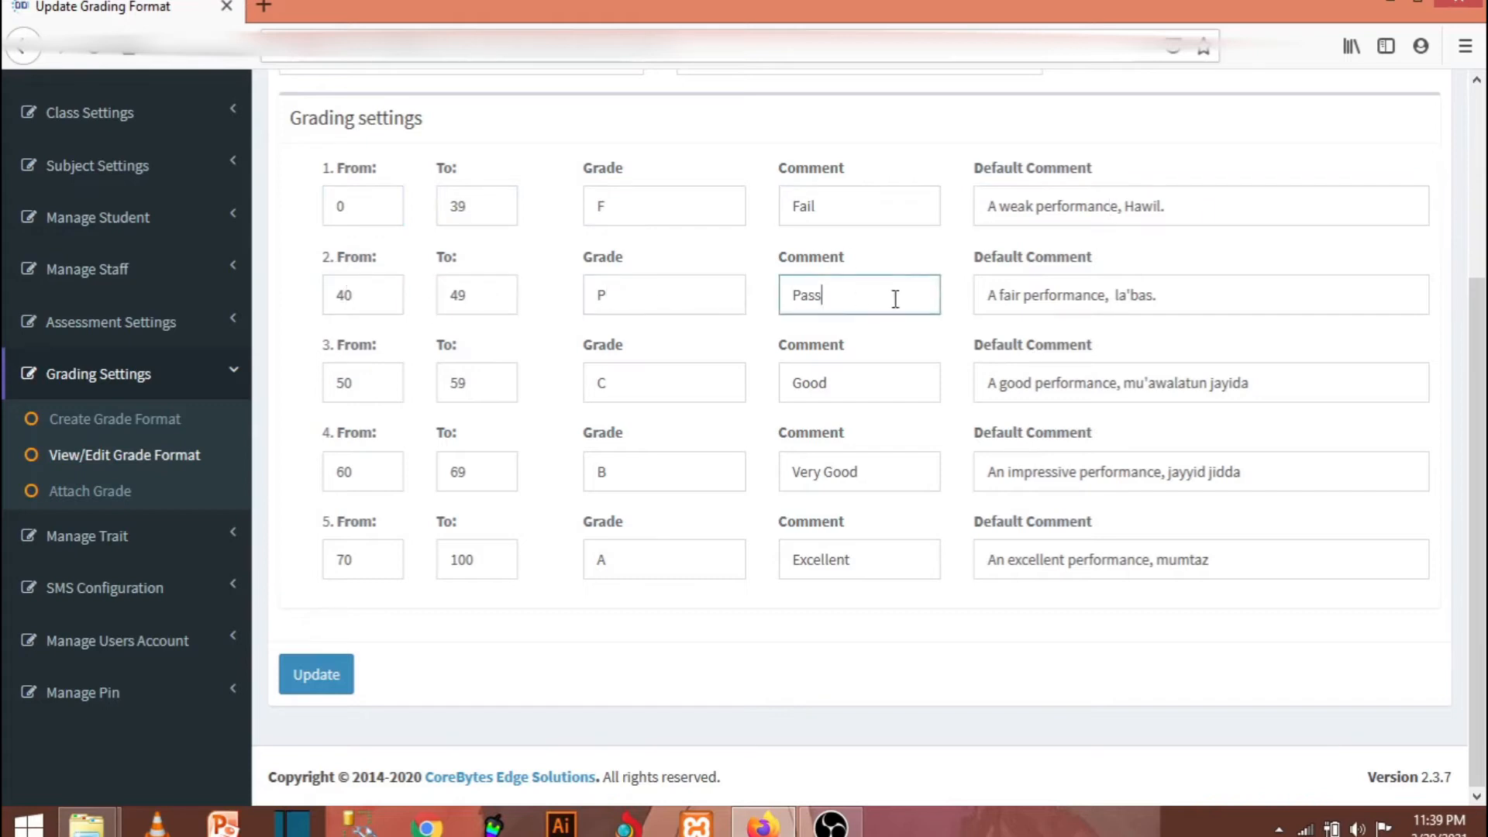
pyautogui.click(571, 295)
pyautogui.click(835, 294)
pyautogui.click(989, 294)
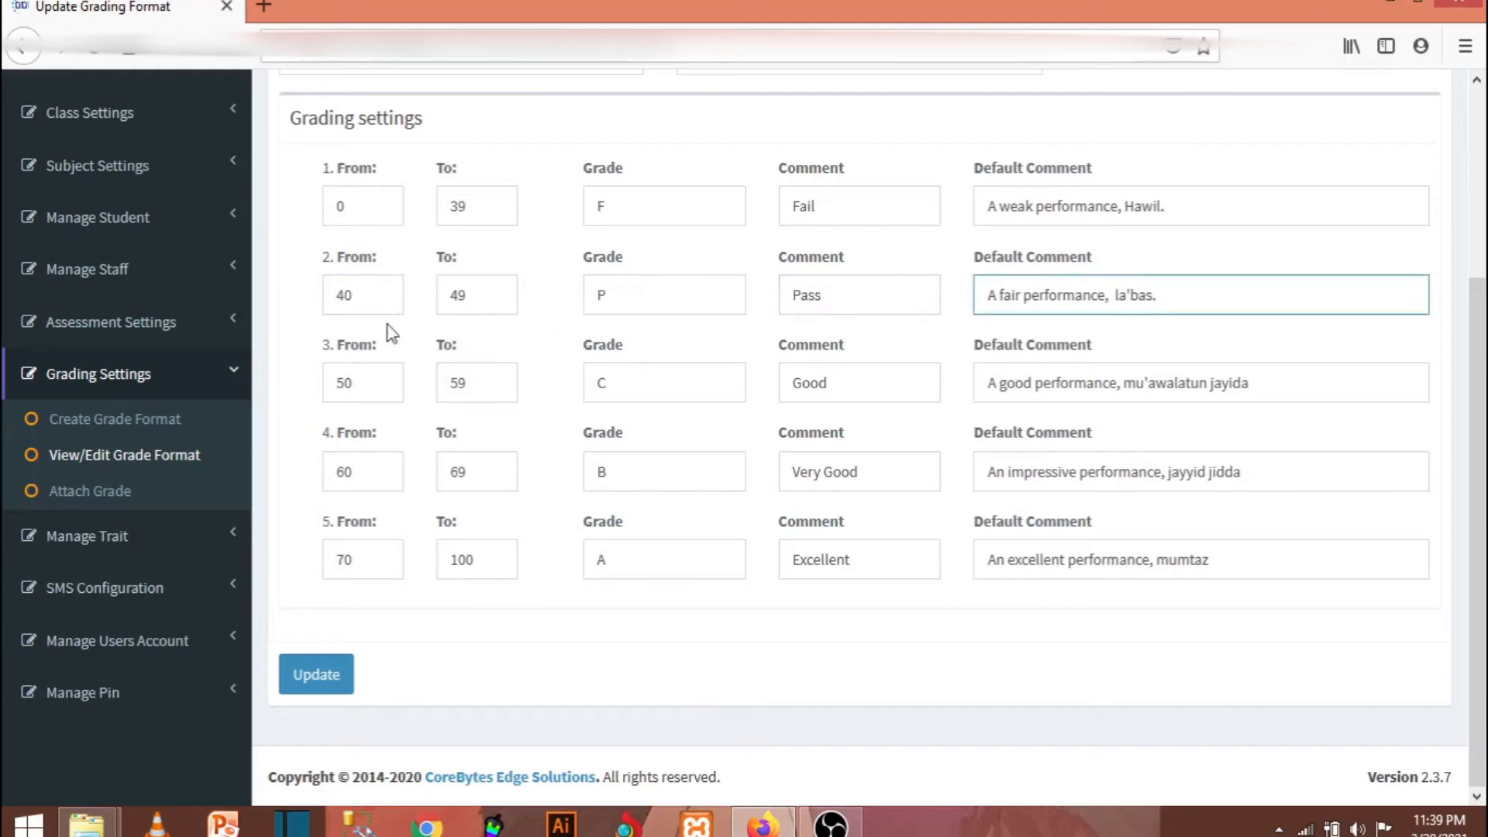
# - Inspect the score ranges and grades in rows three to five, including the fifth row's comments
pyautogui.click(357, 373)
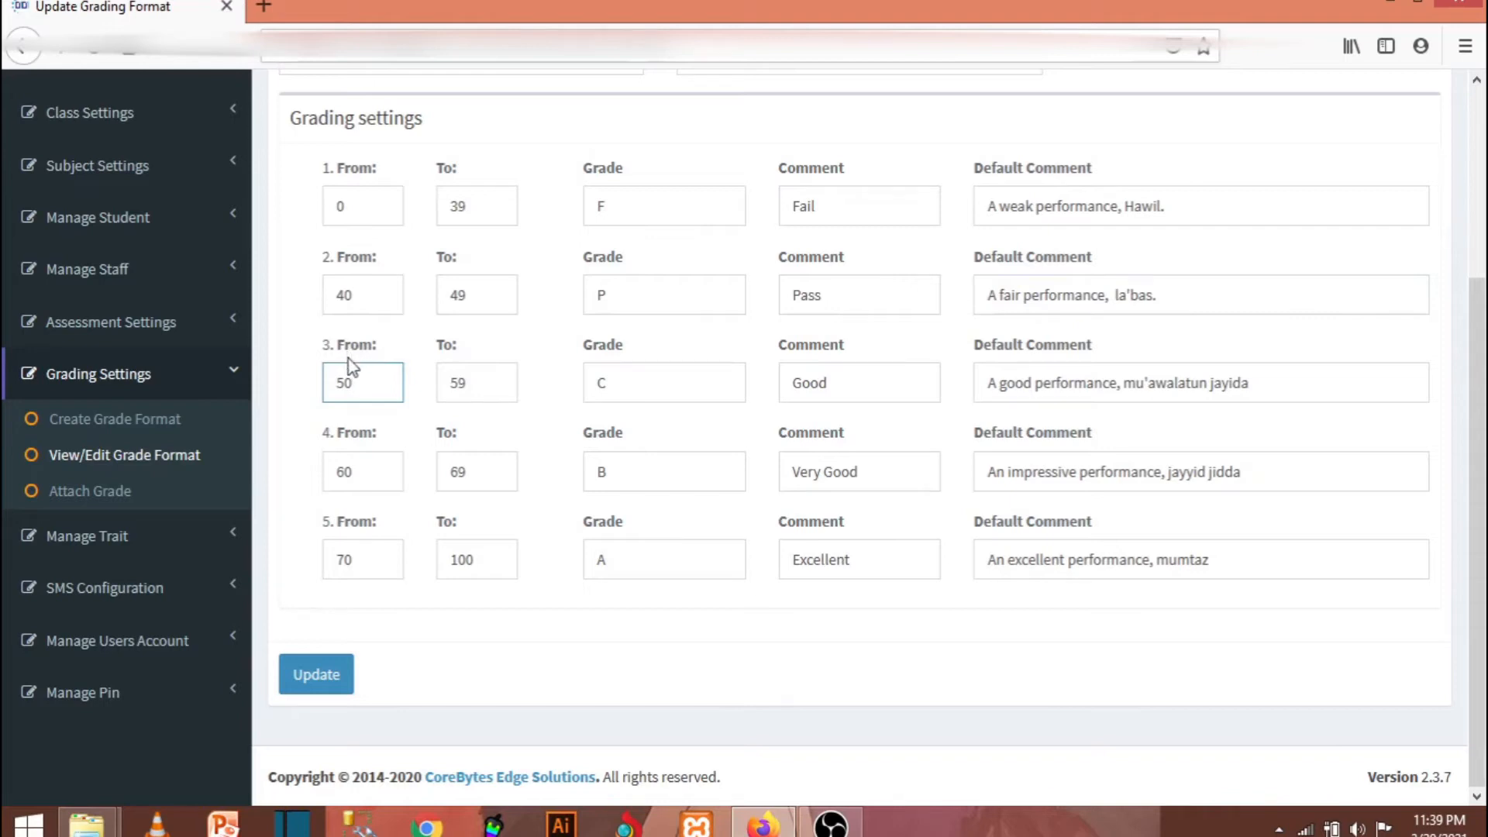
pyautogui.click(487, 397)
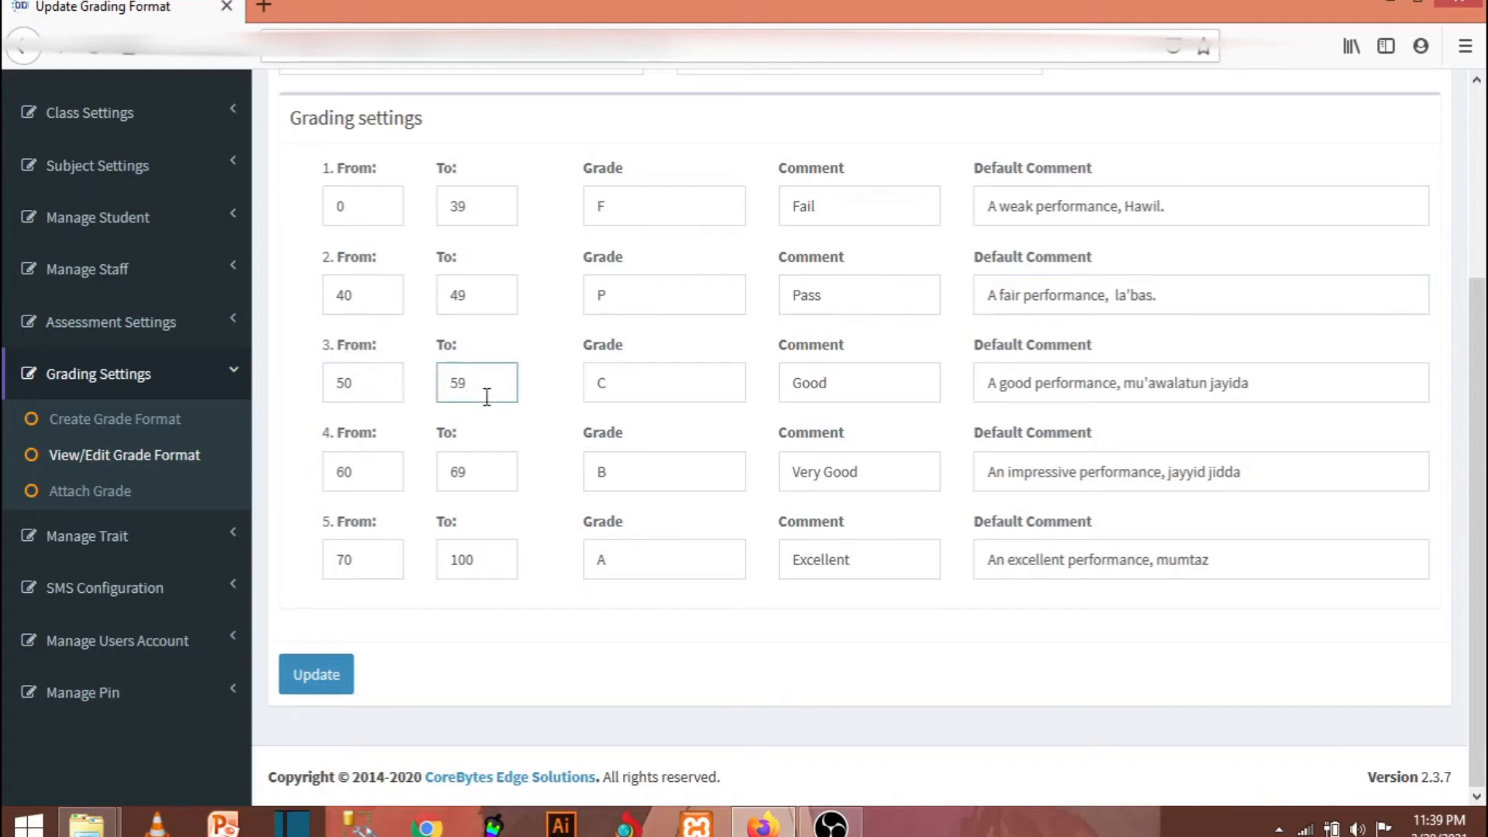
pyautogui.click(626, 387)
pyautogui.click(394, 468)
pyautogui.click(461, 471)
pyautogui.click(603, 465)
pyautogui.click(356, 556)
pyautogui.click(465, 554)
pyautogui.click(622, 557)
pyautogui.click(795, 554)
pyautogui.click(1045, 556)
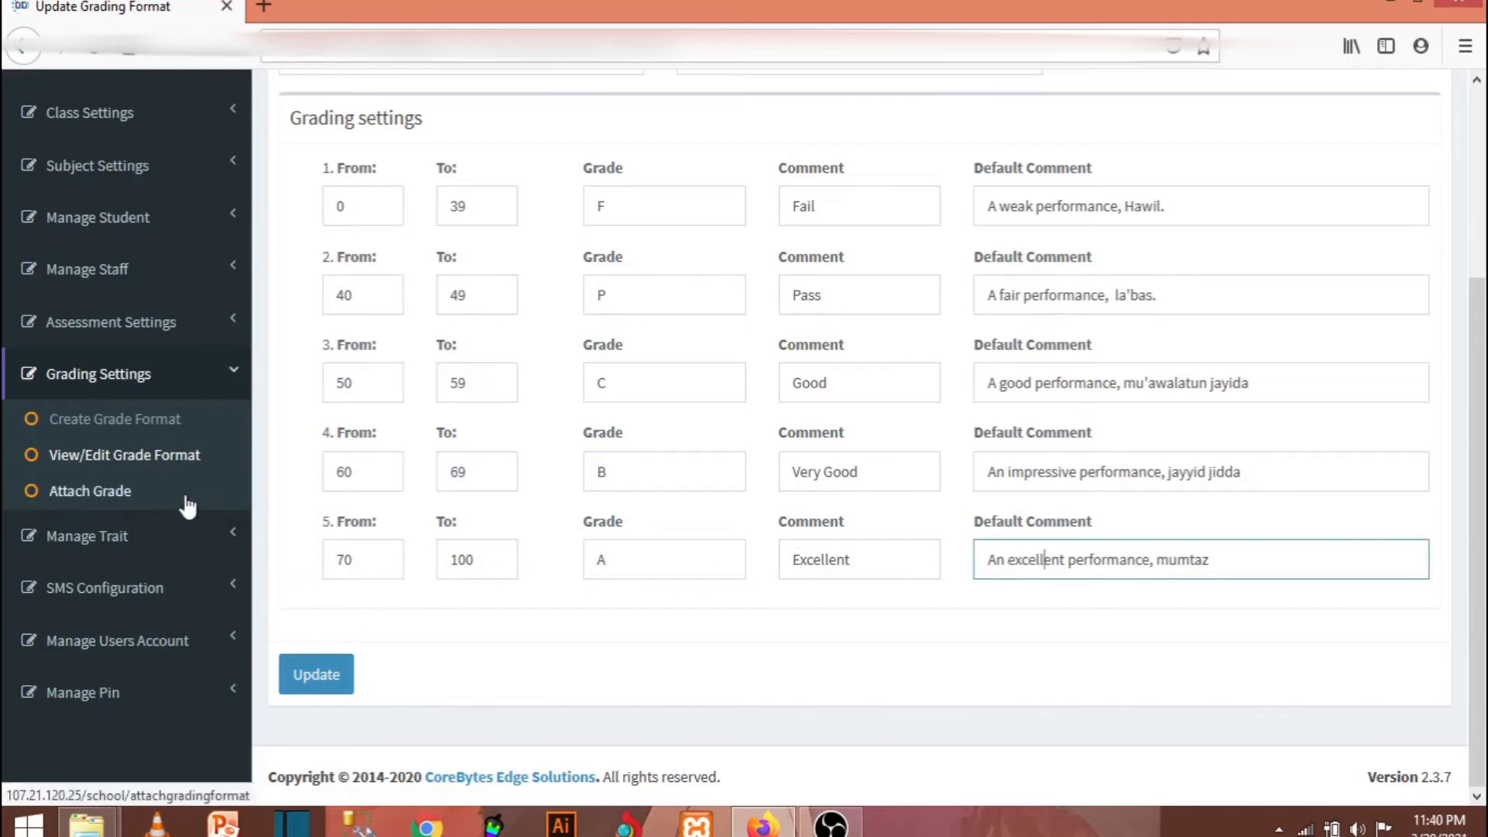
# - Update the SECONDARY SCHOOL GRADING format with its existing grade rows and collapse the Grading Settings entries
pyautogui.click(316, 675)
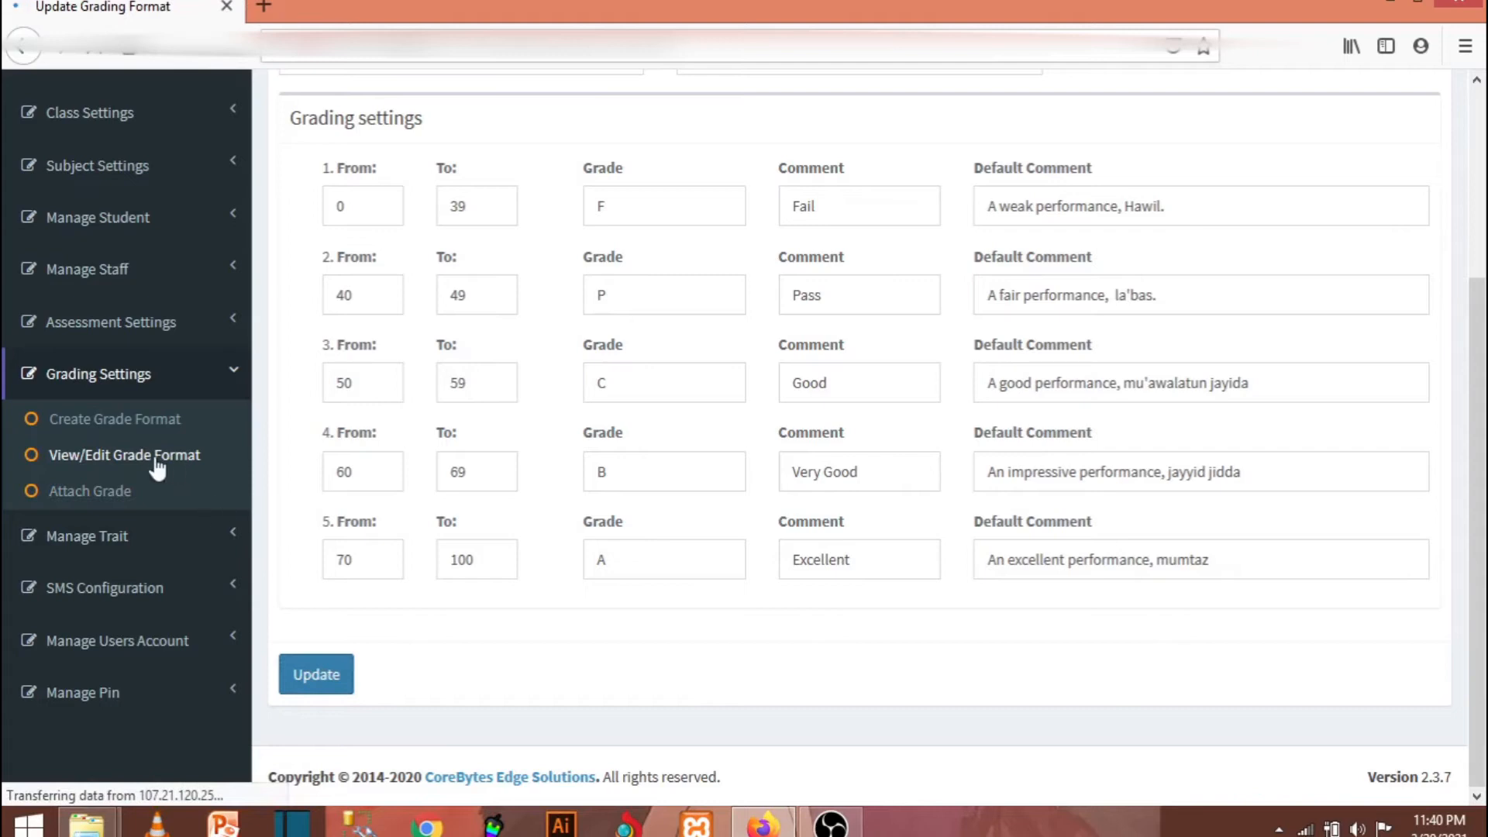
pyautogui.scroll(-5, 294, 495)
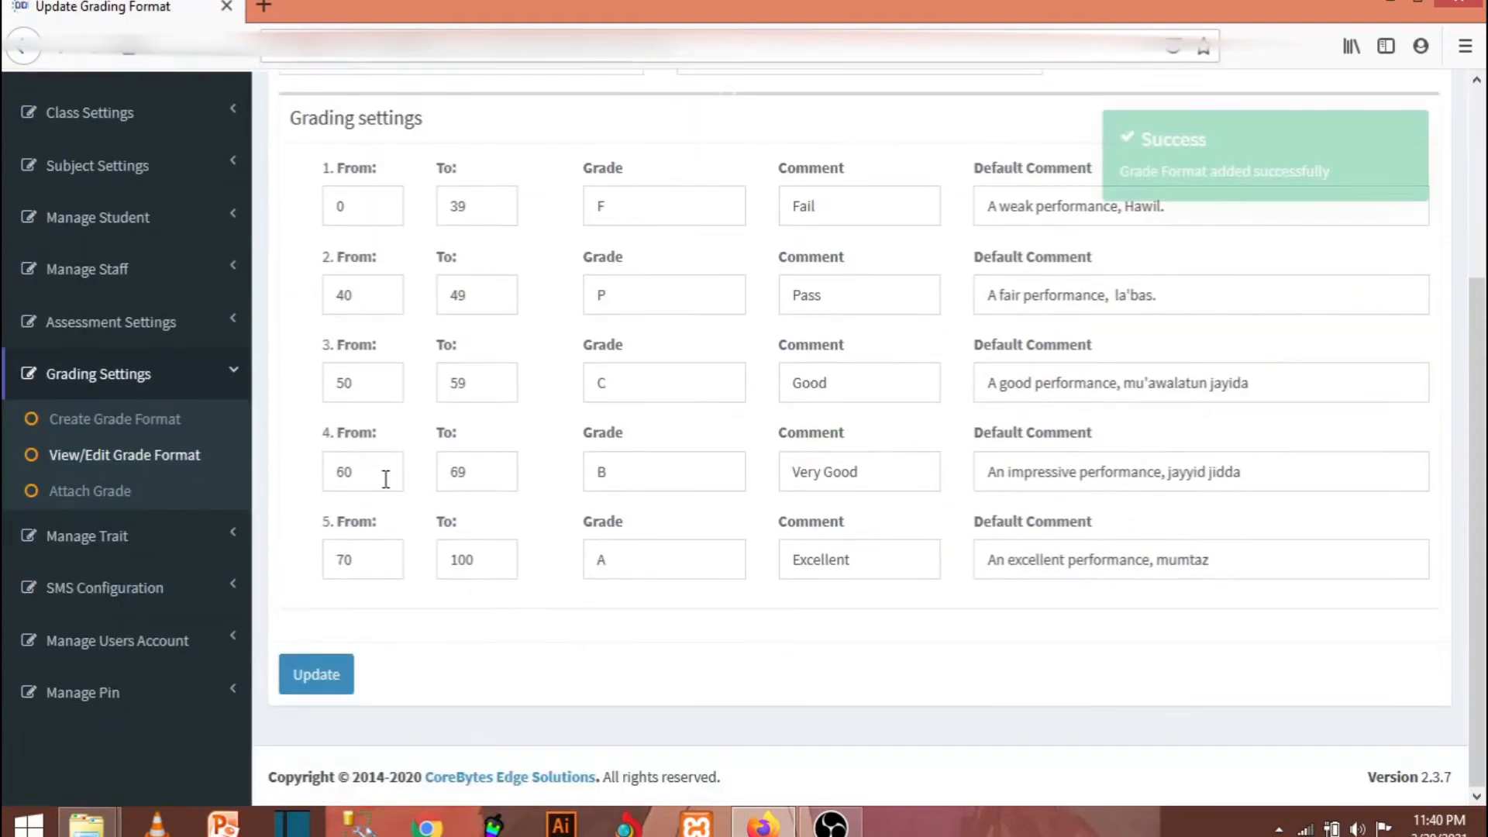
pyautogui.scroll(2, 333, 488)
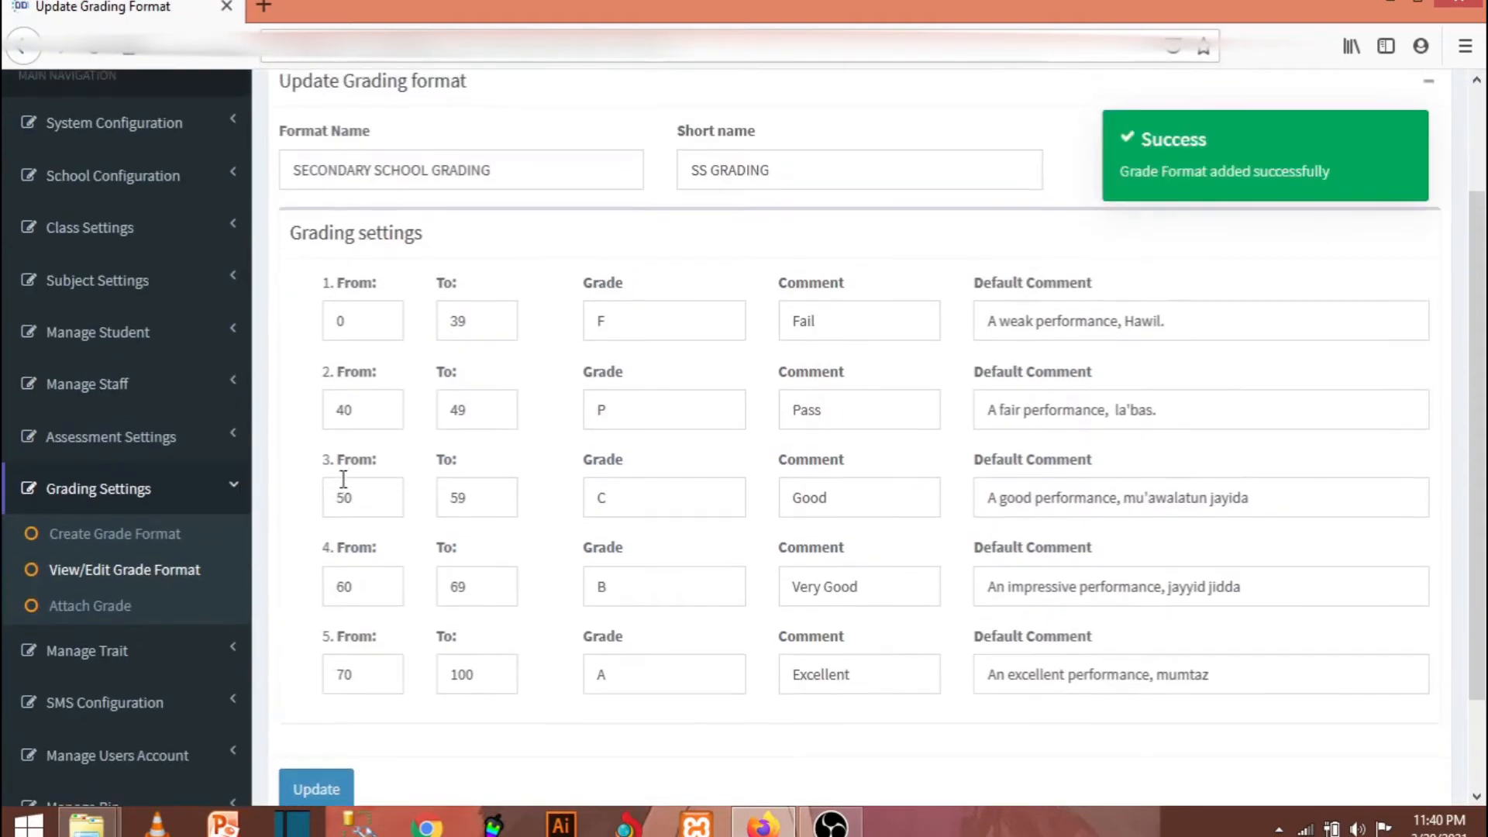
pyautogui.click(148, 490)
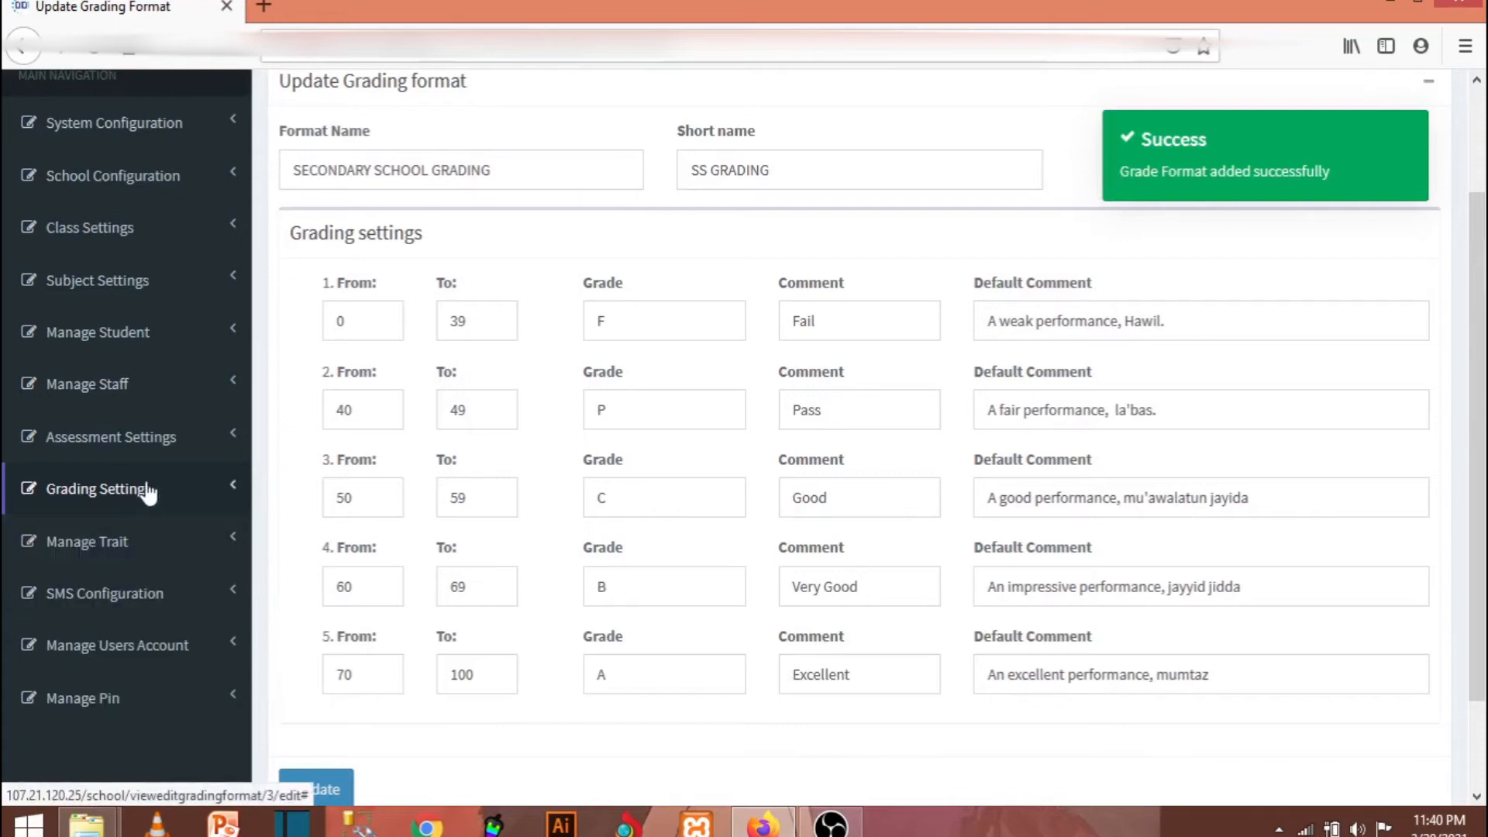
# - Open the Attach Grade page of the Grading Settings and select ILC - CONV as the school
pyautogui.click(148, 490)
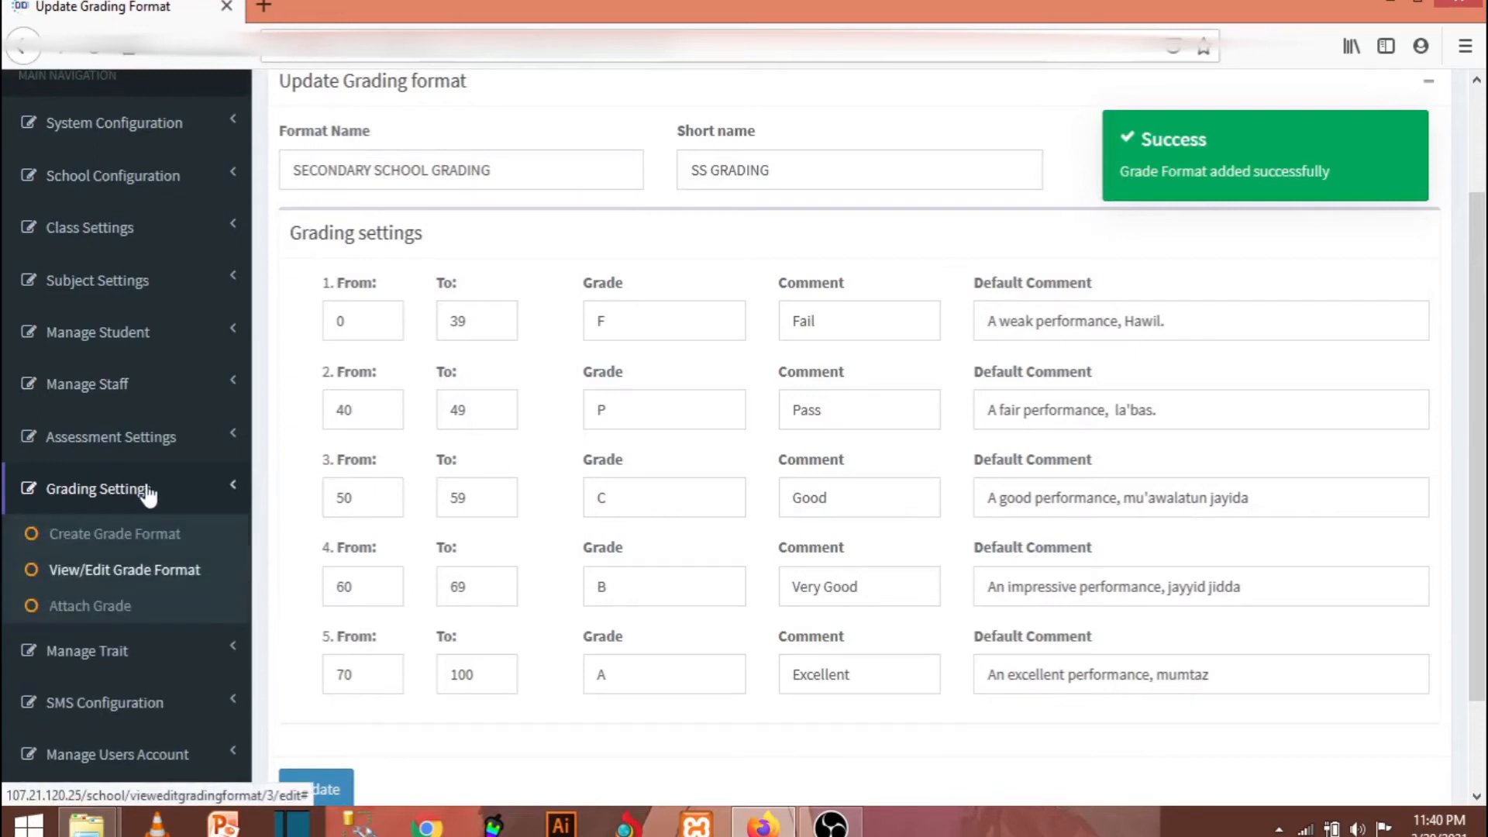
pyautogui.click(115, 612)
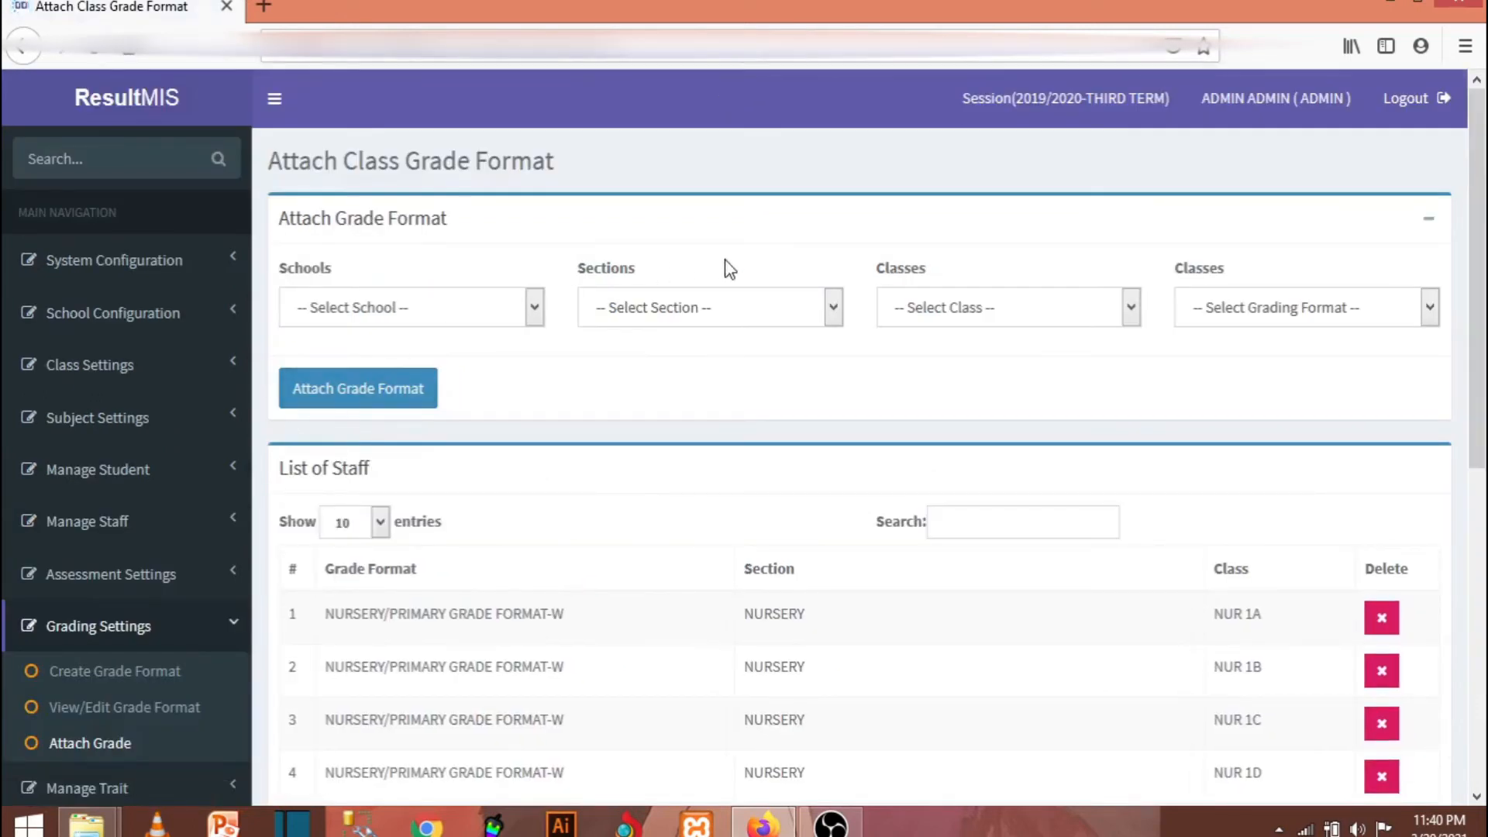
pyautogui.click(493, 313)
pyautogui.click(490, 305)
pyautogui.click(490, 305)
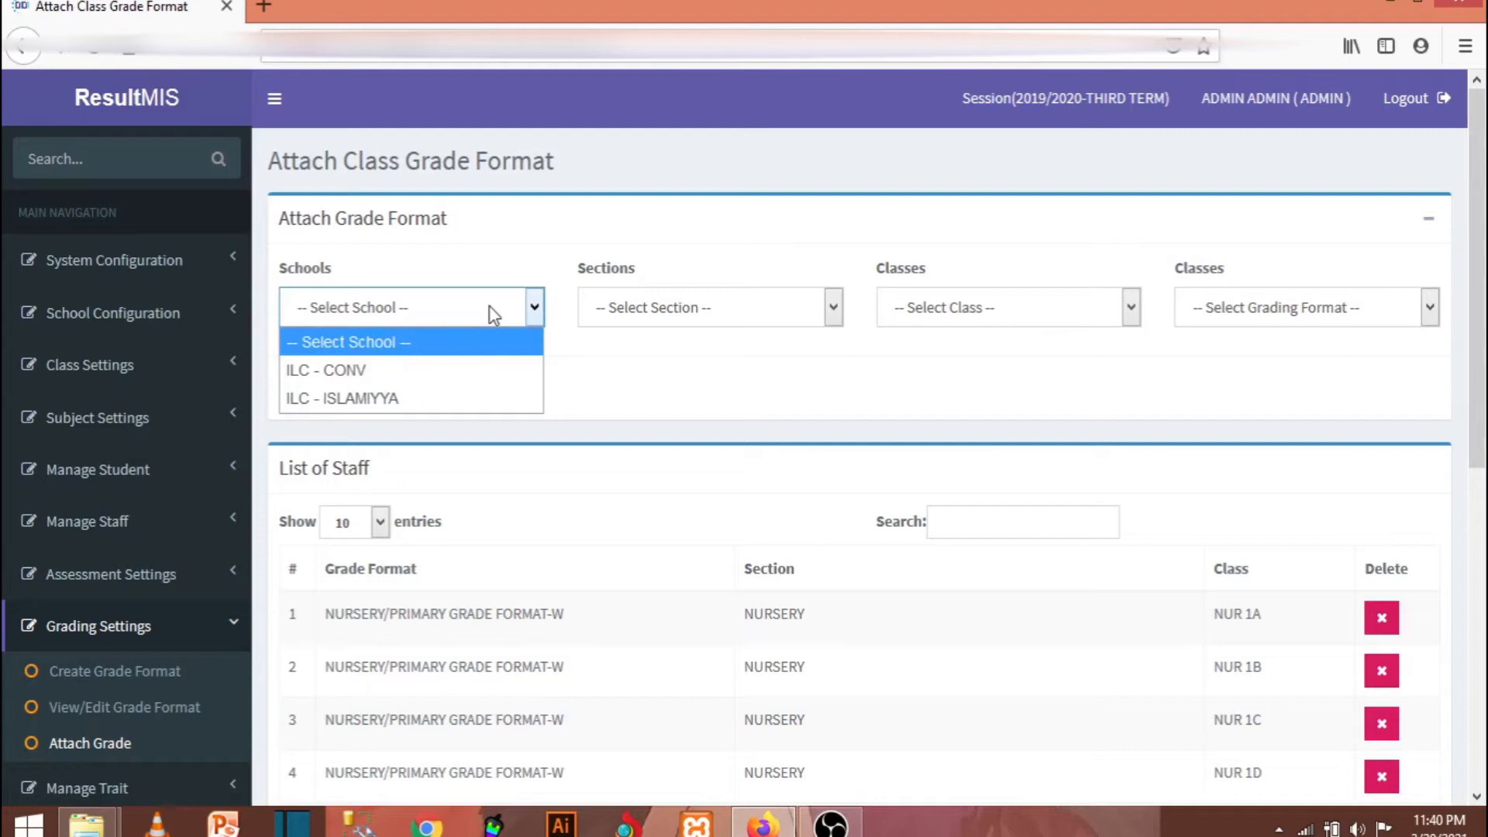
pyautogui.click(353, 370)
# - Select DUMY SECTION as the section and SECONDARY SCHOOL GRADING as the grading format
pyautogui.click(641, 310)
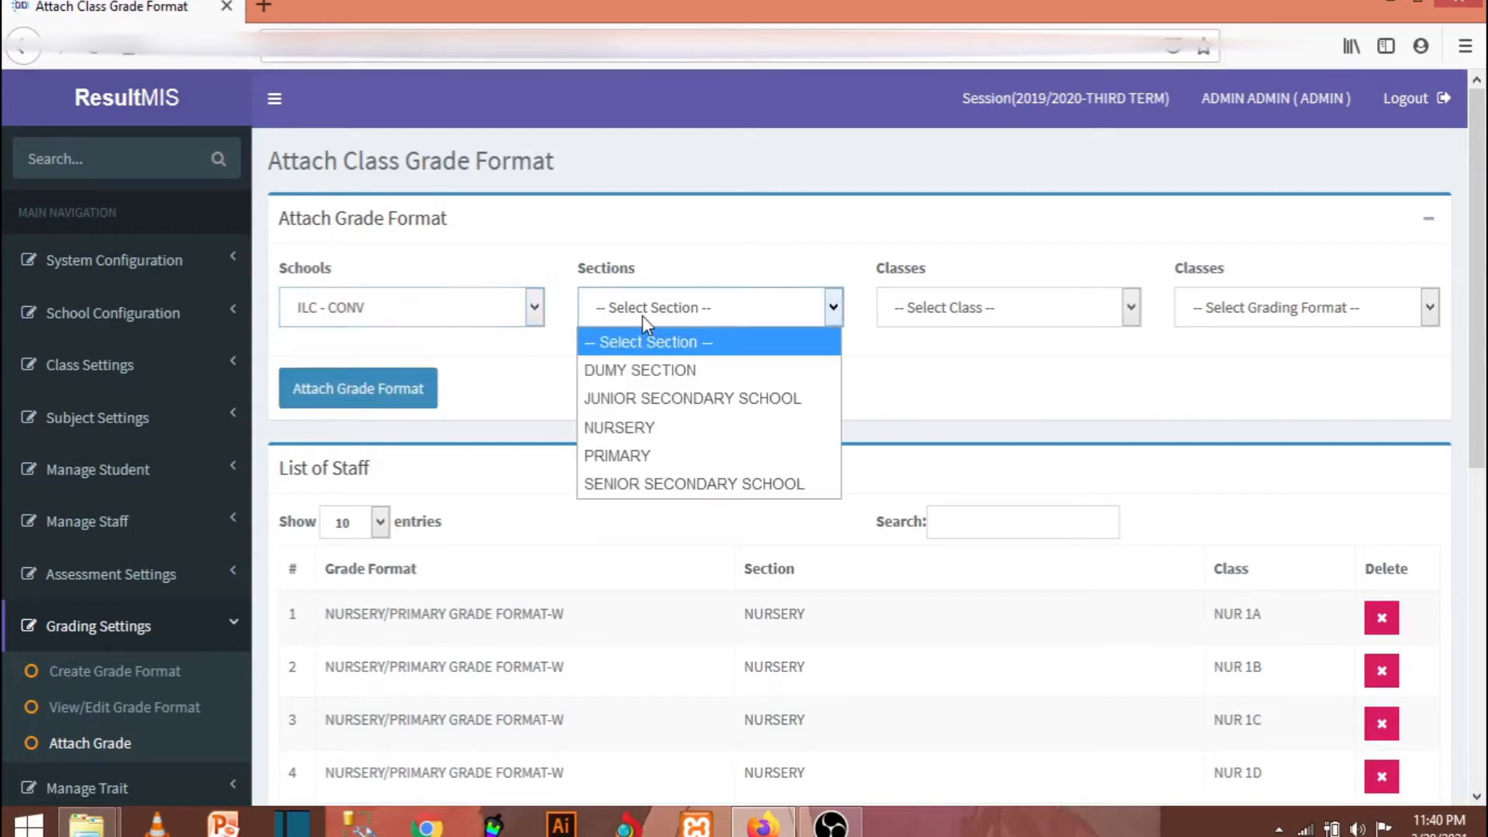
pyautogui.click(653, 371)
pyautogui.click(945, 318)
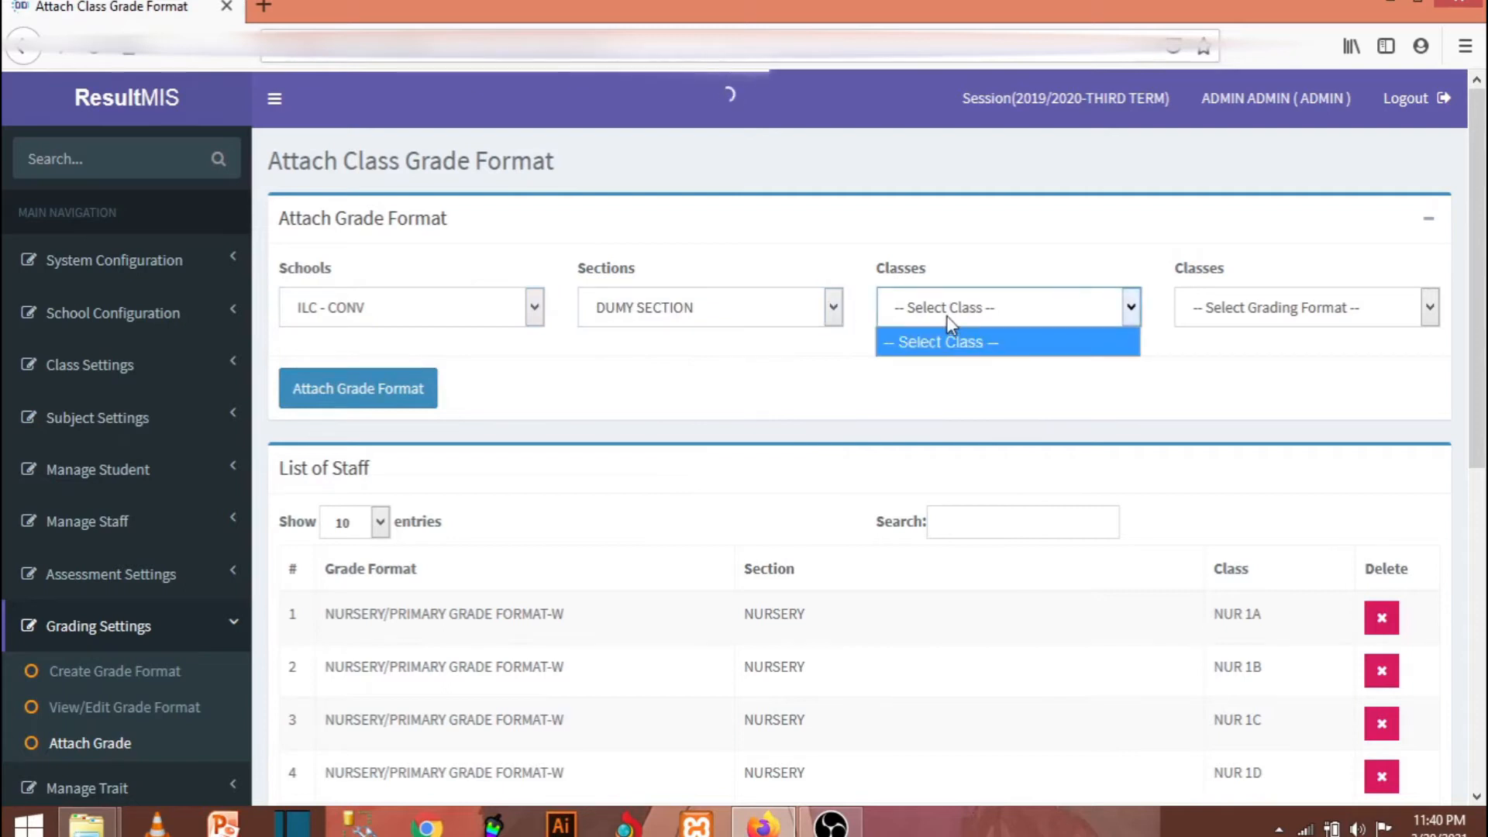
pyautogui.click(946, 315)
pyautogui.click(1222, 318)
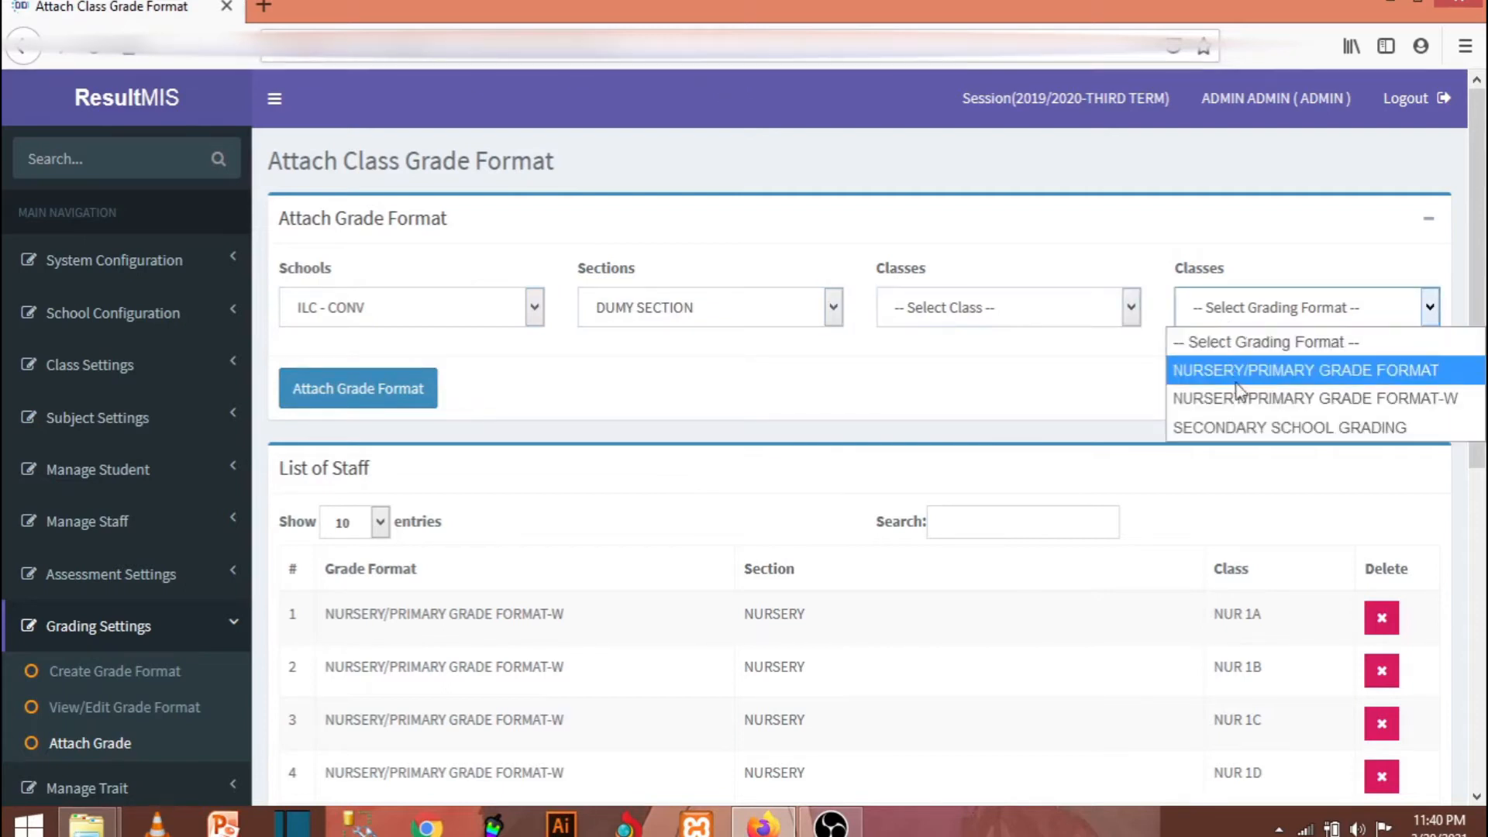
pyautogui.click(1246, 438)
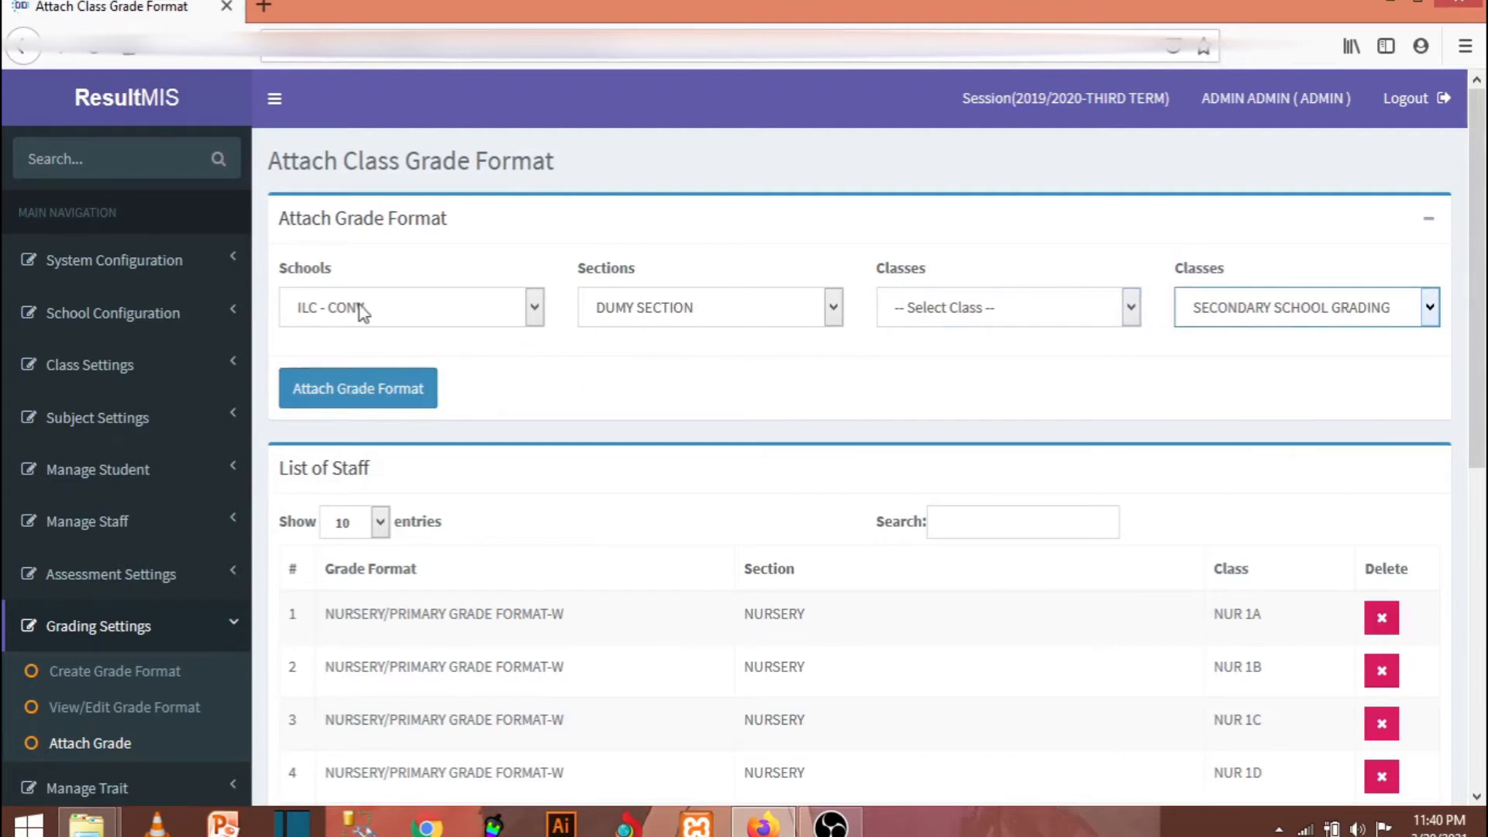
# - Try to attach the grade format to DUMY SECTION without a class and check the class choices
pyautogui.click(959, 308)
pyautogui.click(959, 308)
pyautogui.click(416, 413)
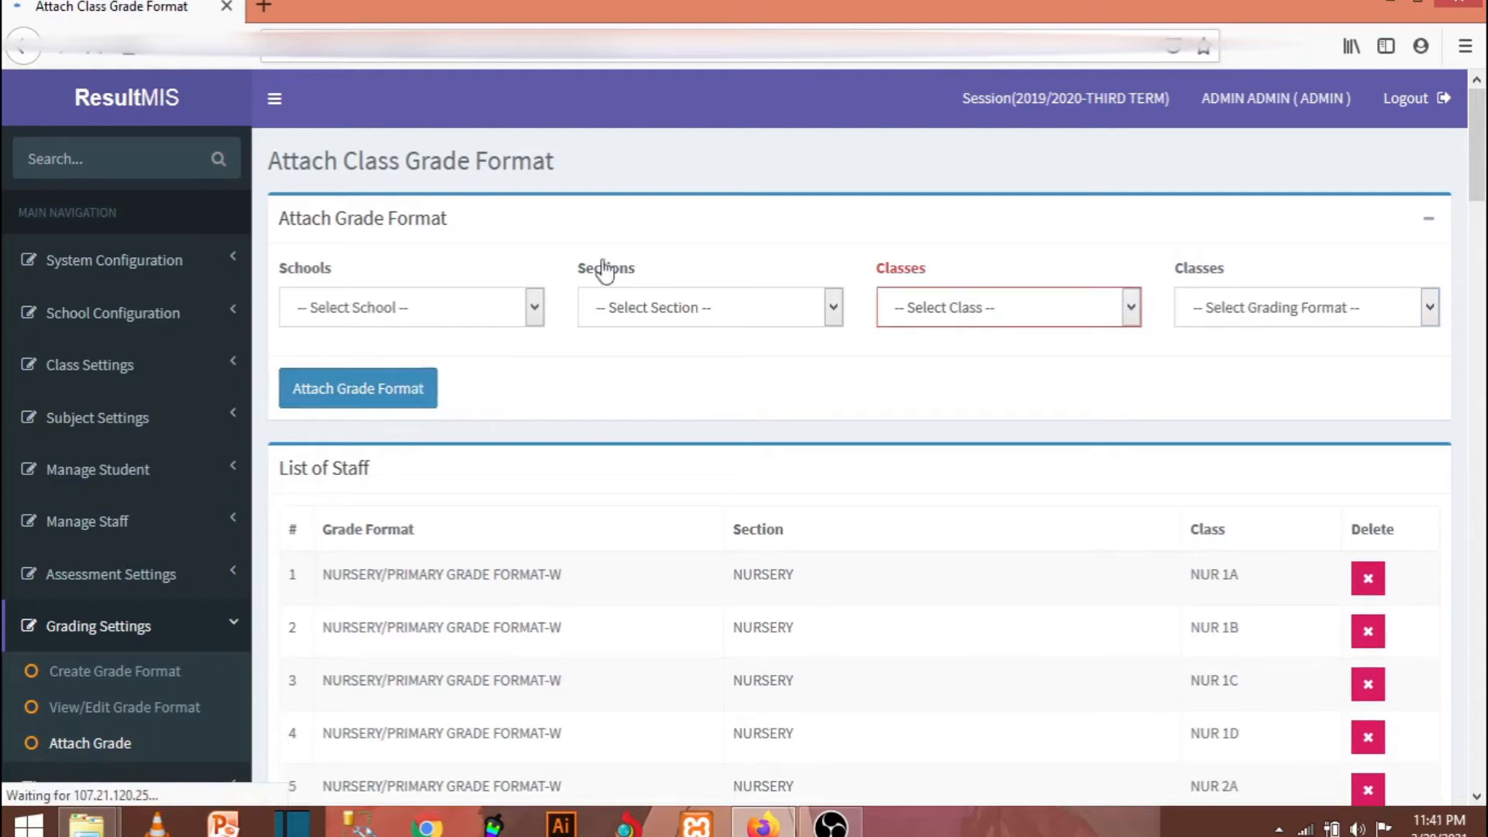
pyautogui.click(980, 311)
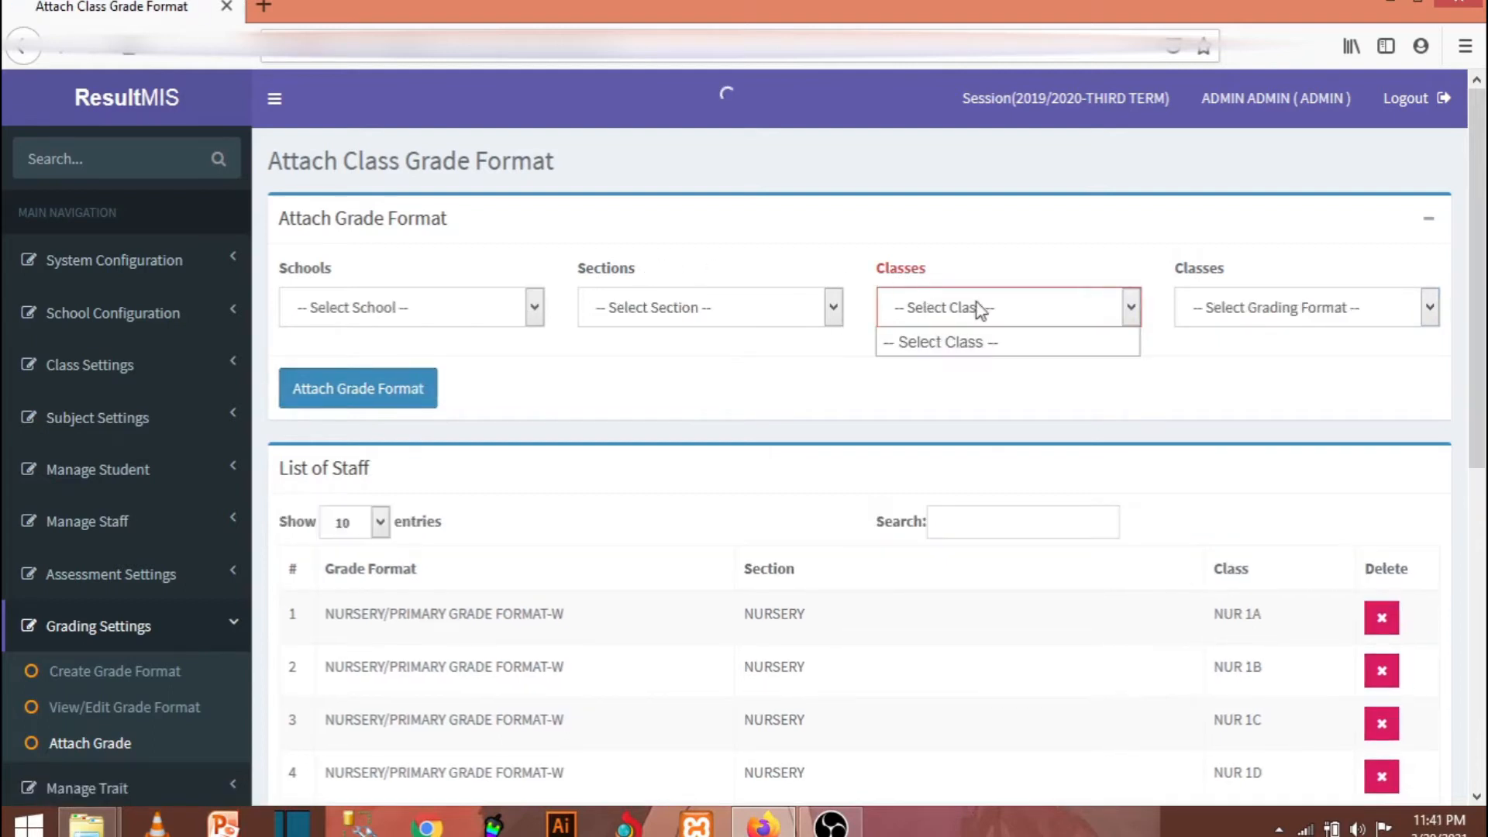
pyautogui.click(980, 311)
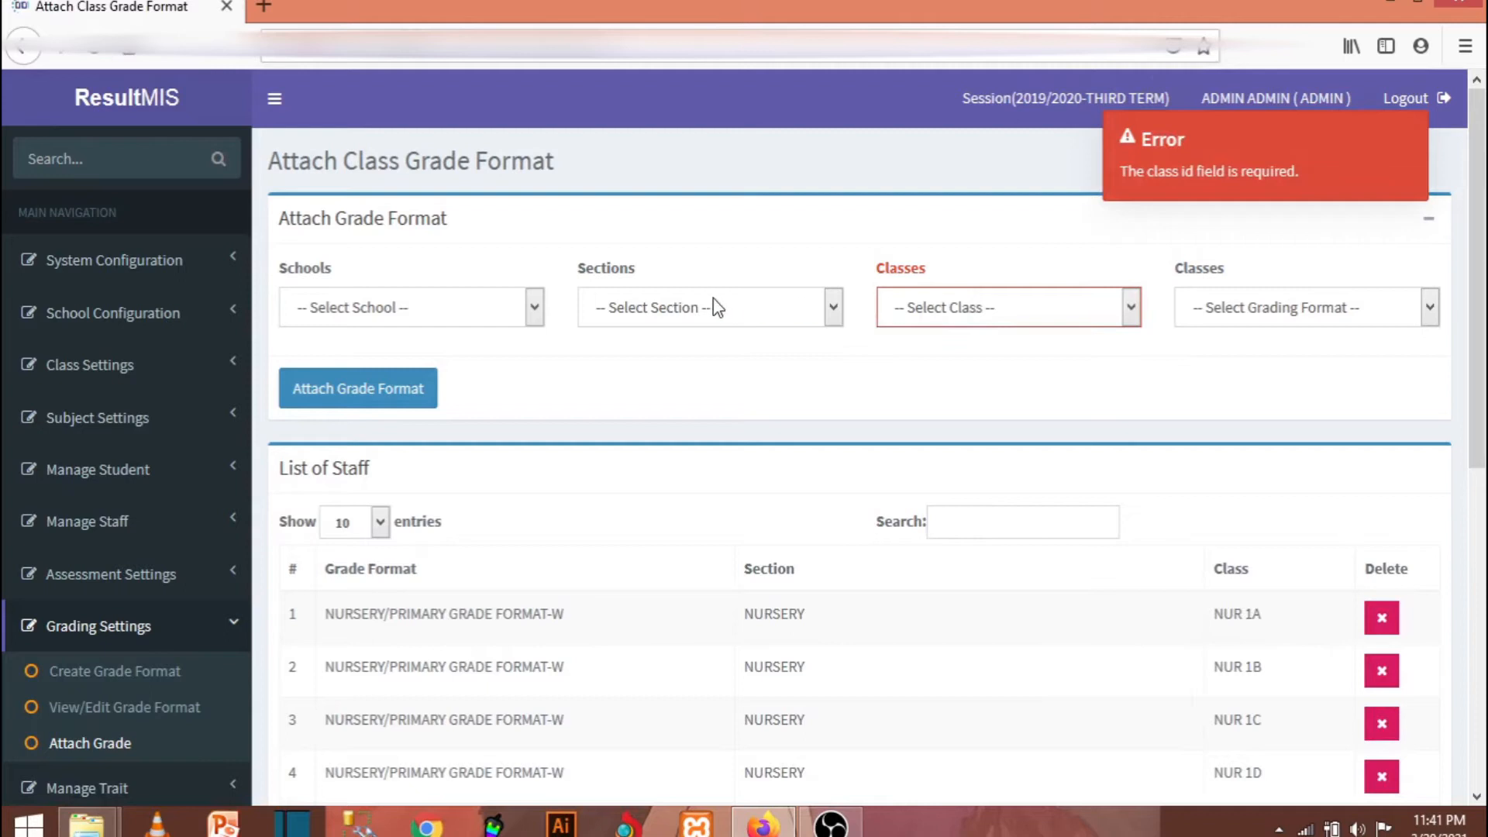
# - Select the ILC - CONV school, the SENIOR SECONDARY SCHOOL section and the SS1 BUSINESS class
pyautogui.click(517, 308)
pyautogui.click(496, 369)
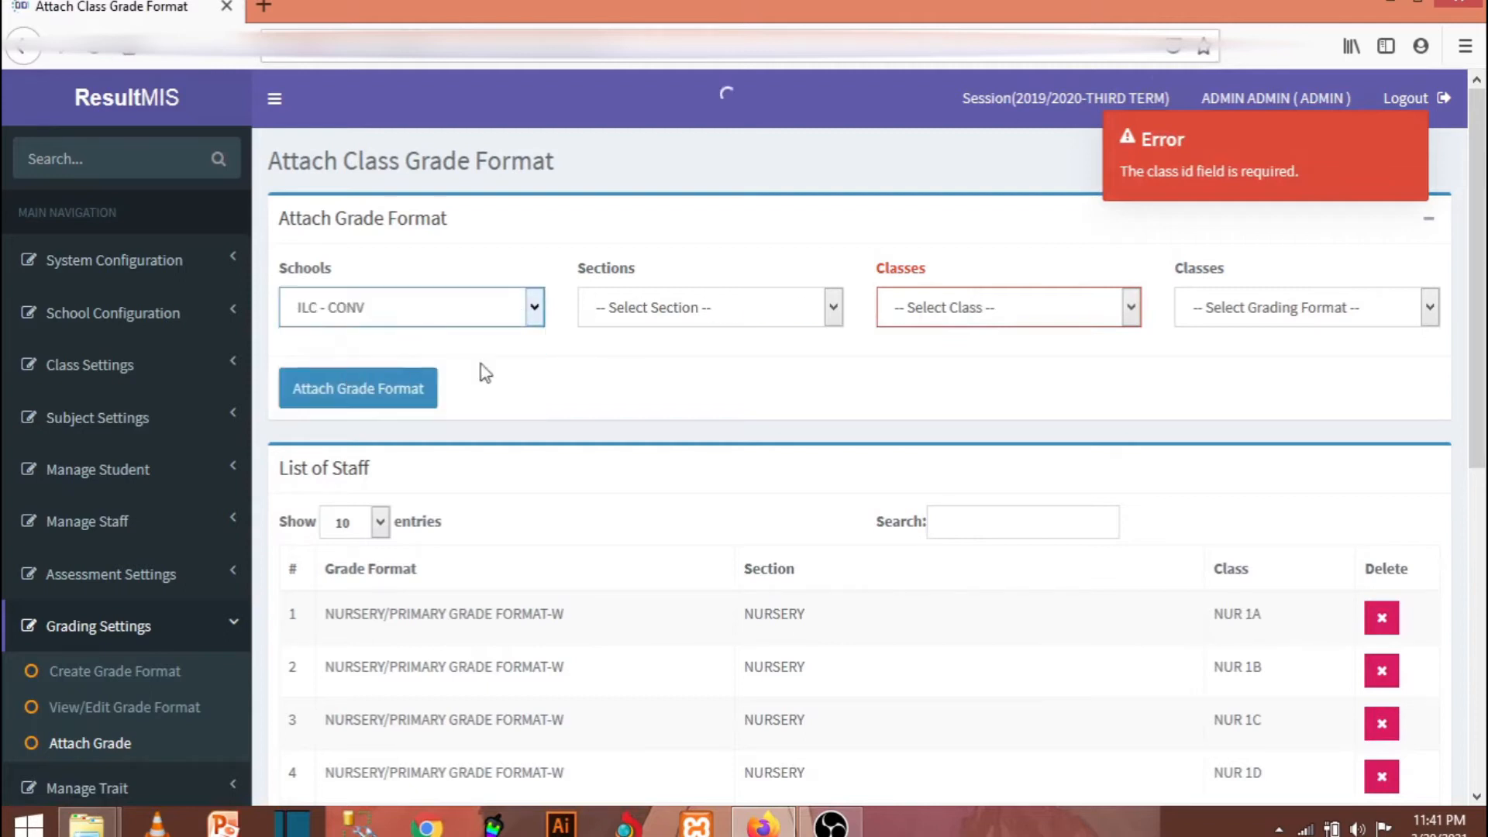
pyautogui.click(717, 319)
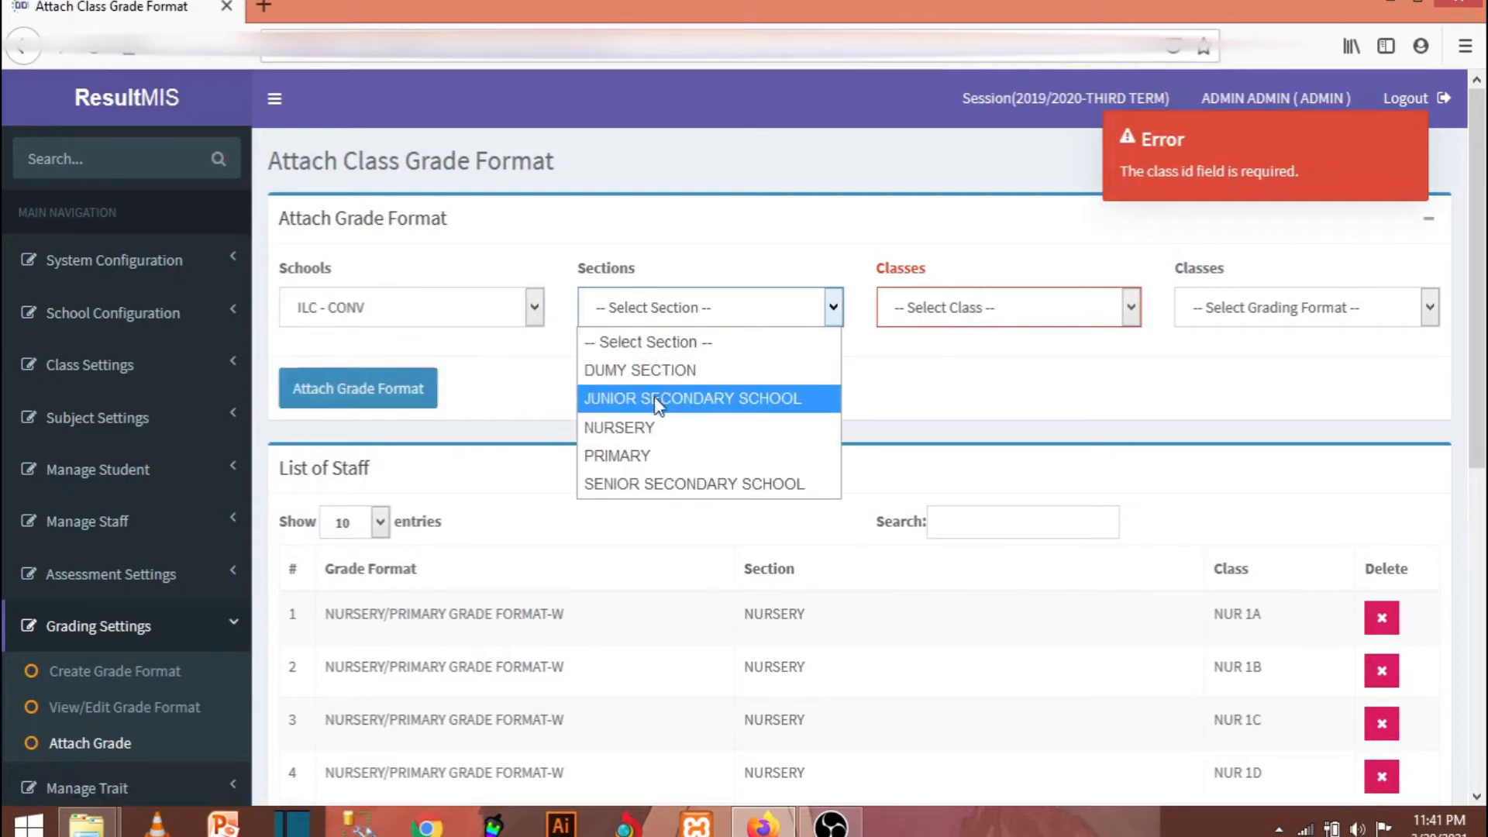
pyautogui.click(649, 484)
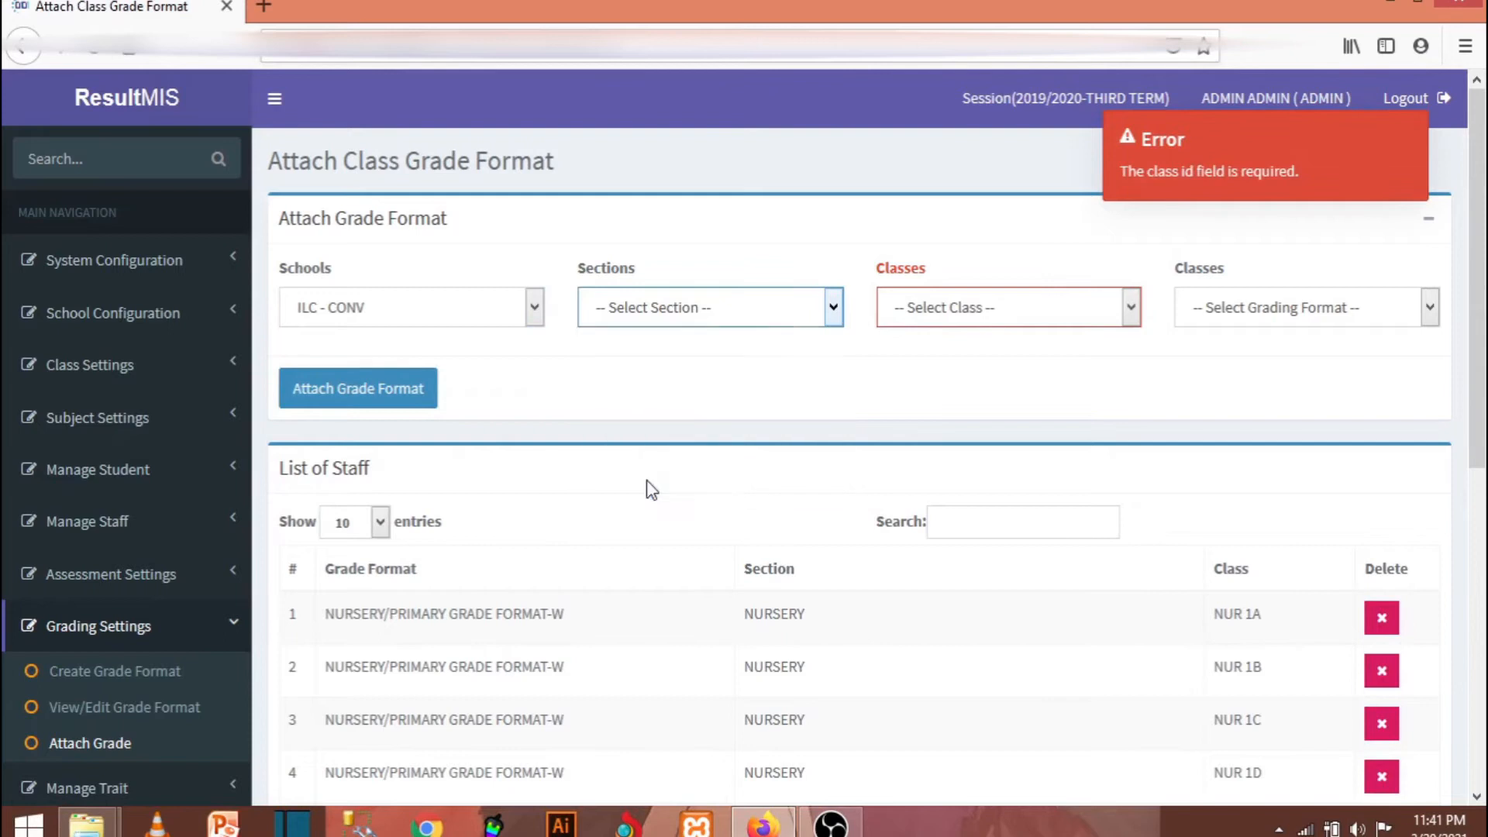
pyautogui.click(970, 309)
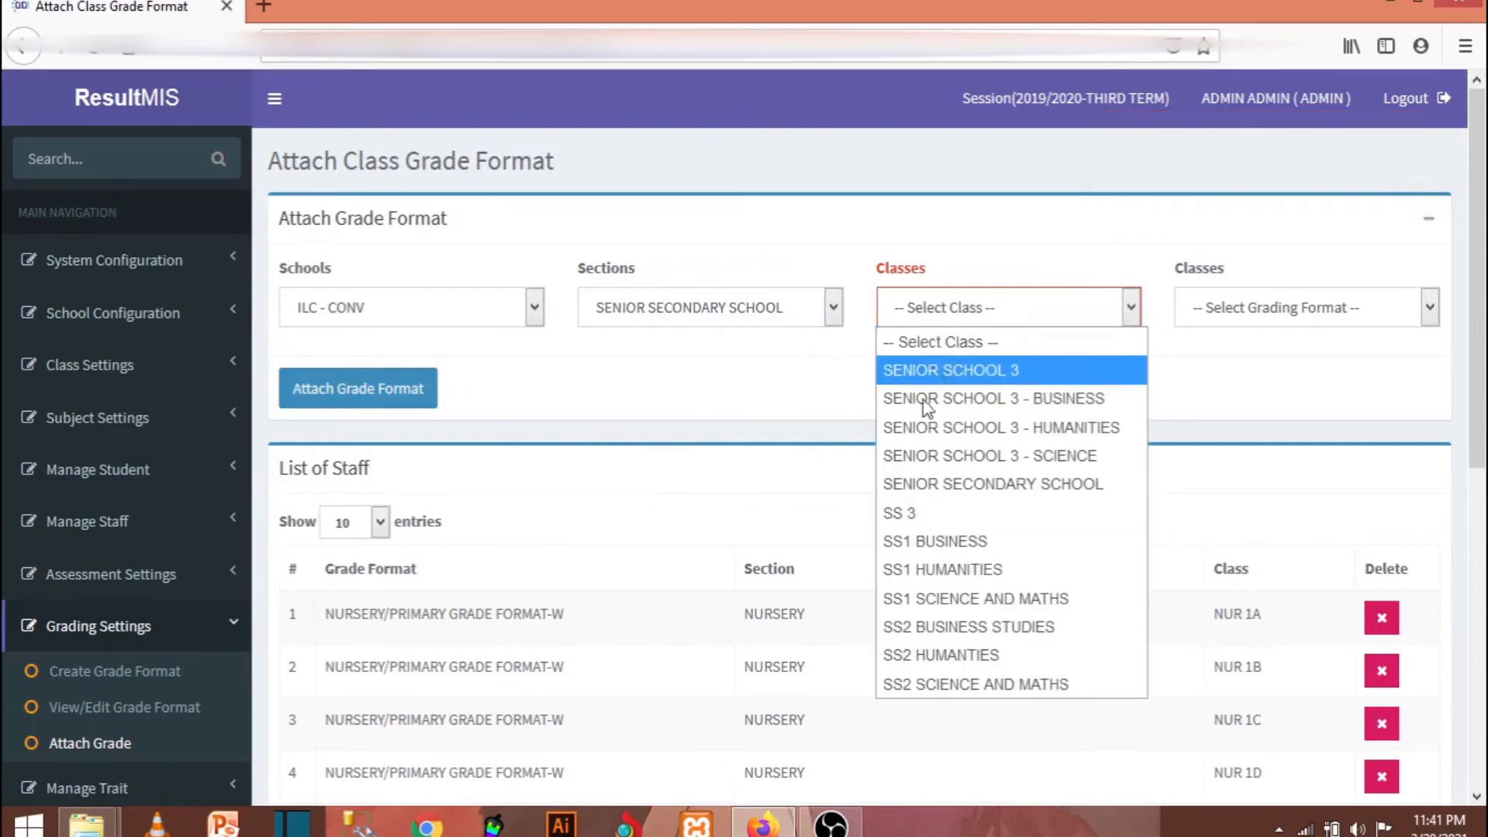
pyautogui.click(935, 543)
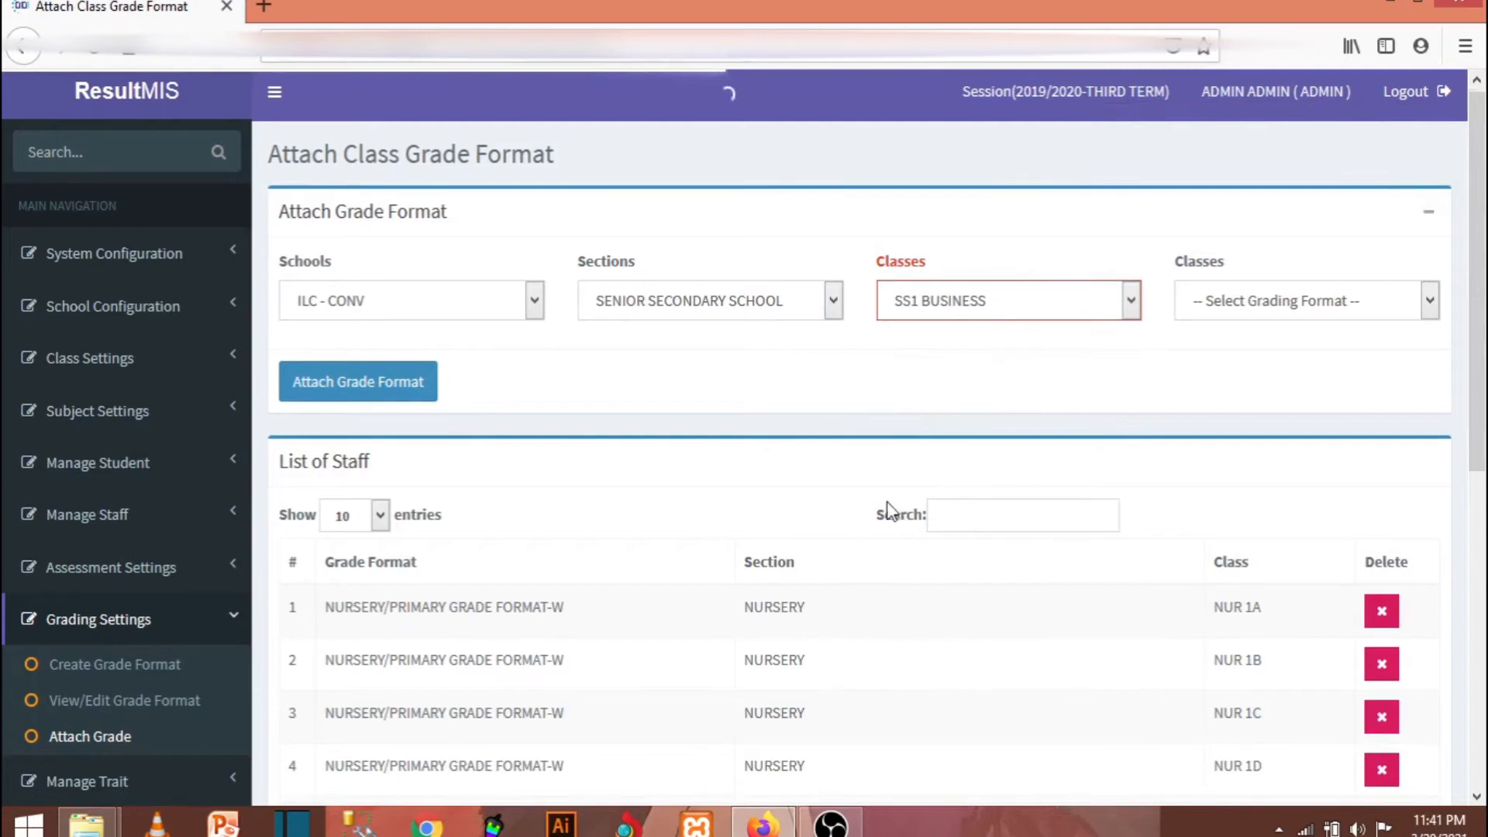
# - Examine the list of grade formats already attached to the sections and classes
pyautogui.scroll(-5, 583, 508)
pyautogui.scroll(-2, 583, 508)
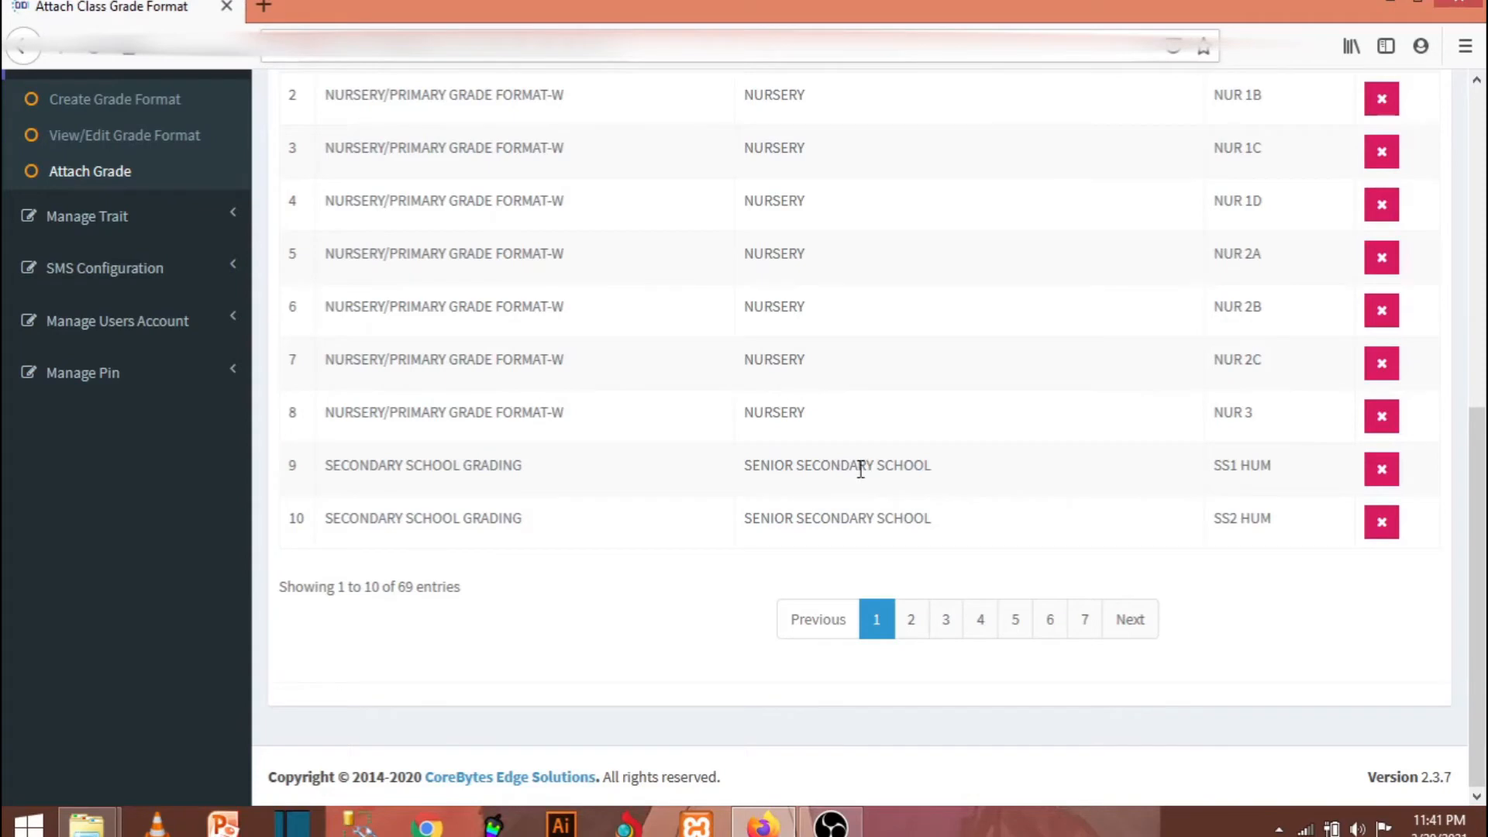
pyautogui.scroll(2, 860, 468)
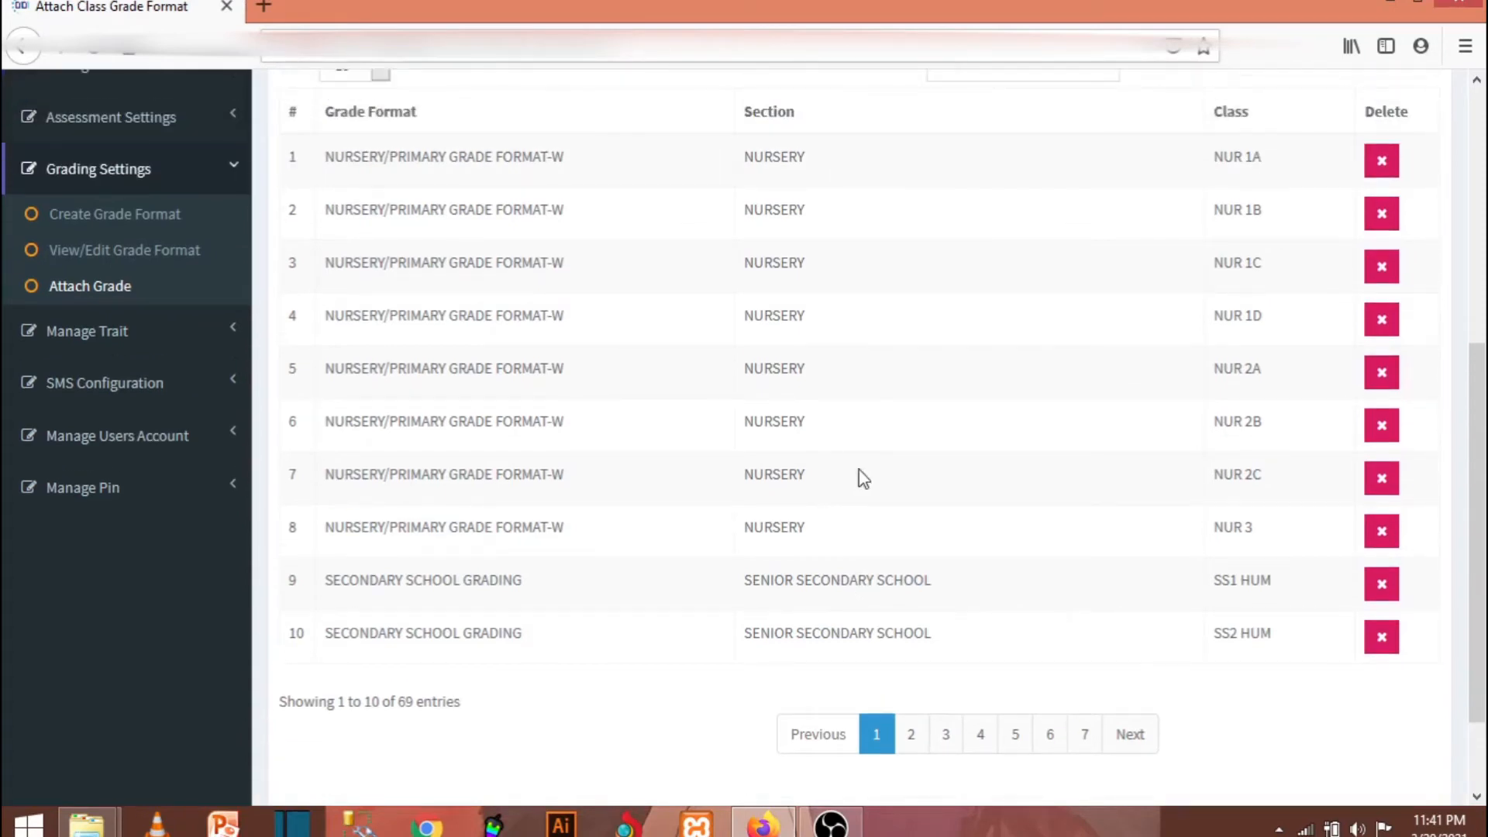
pyautogui.scroll(4, 645, 566)
pyautogui.scroll(-2, 645, 566)
pyautogui.scroll(-2, 650, 564)
pyautogui.scroll(2, 868, 541)
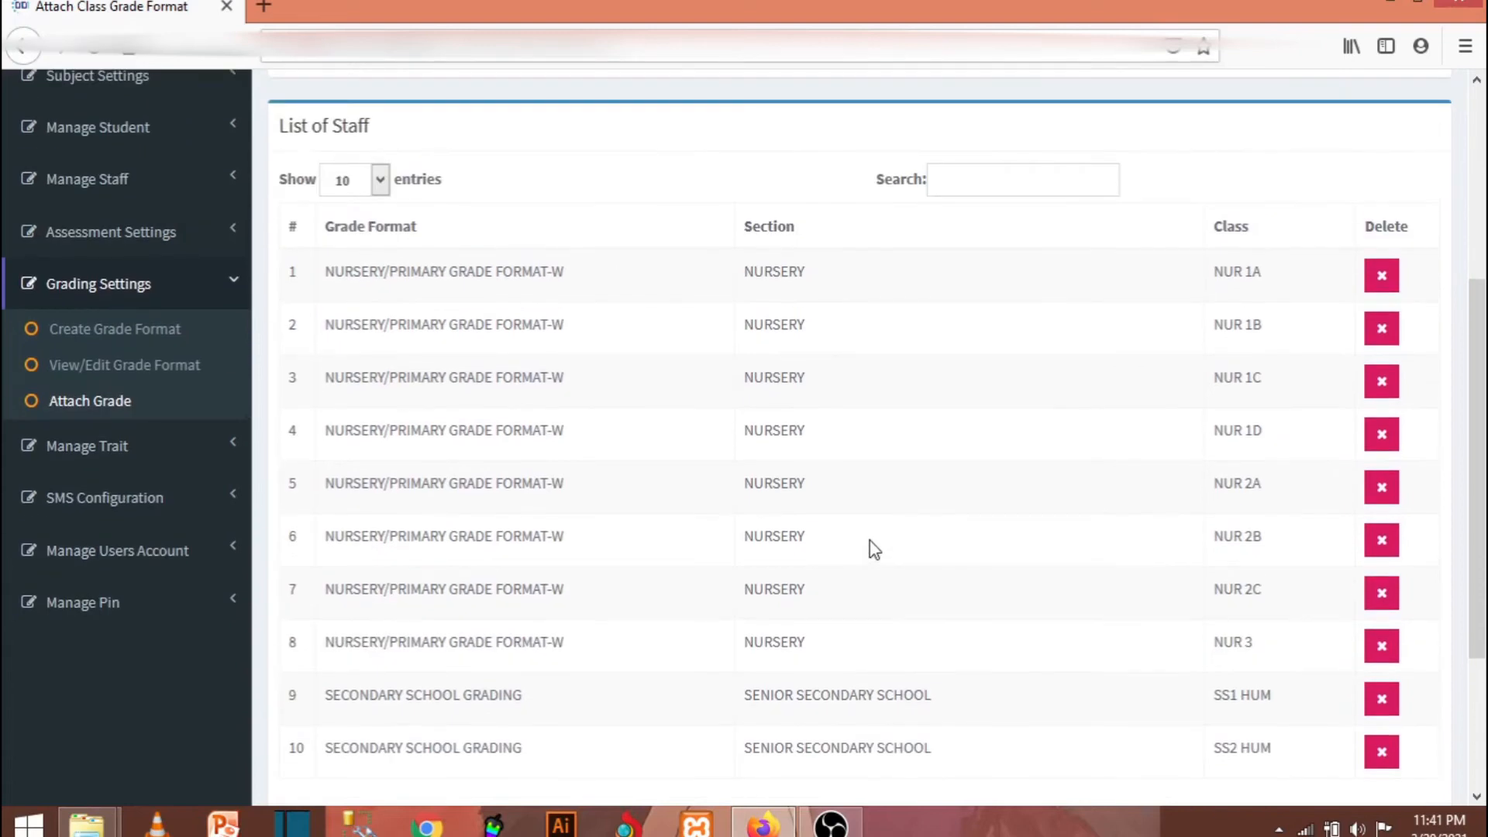
pyautogui.scroll(6, 909, 523)
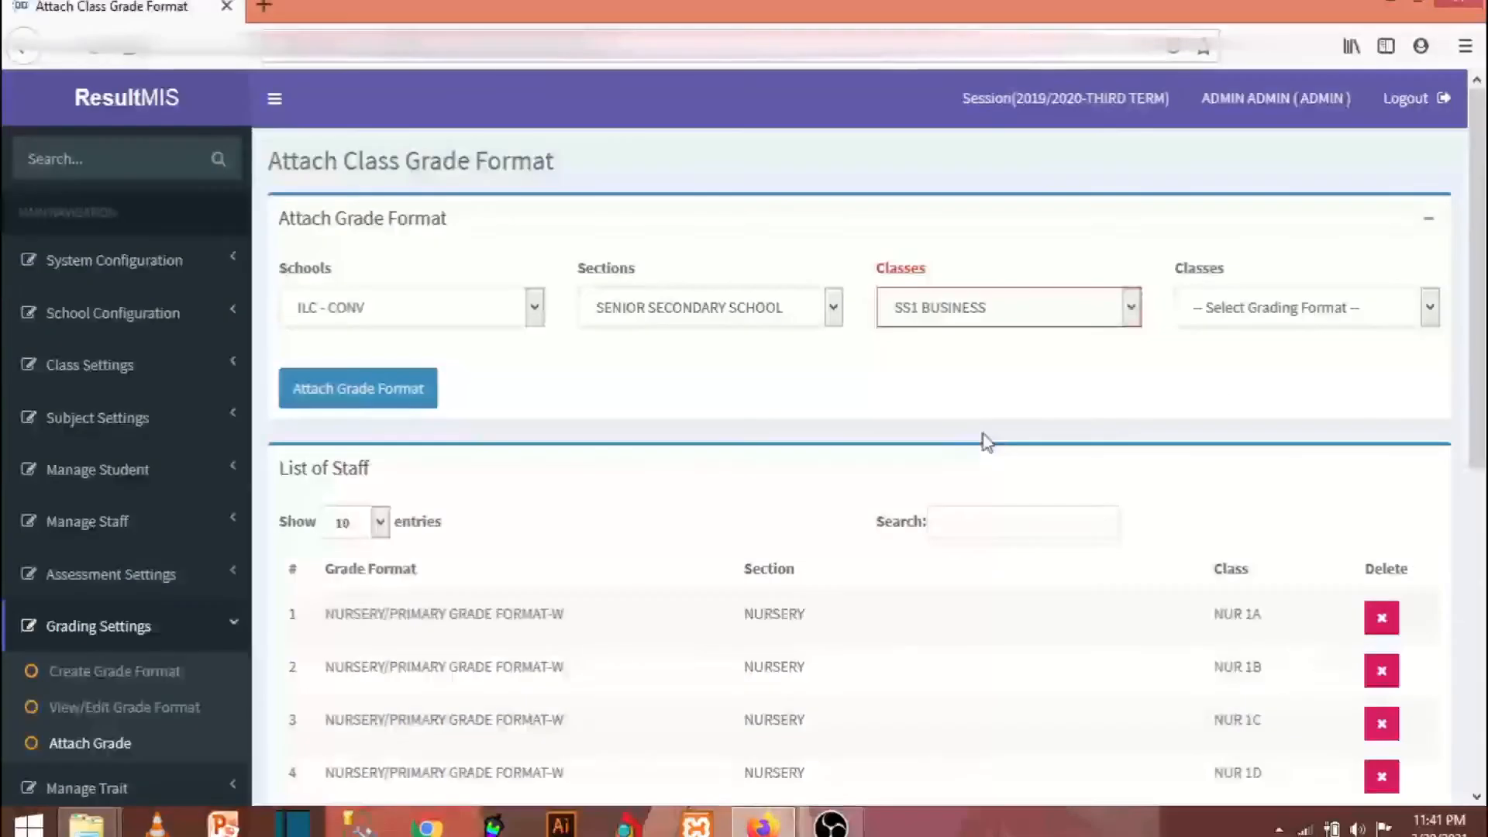
# - Try to attach the SECONDARY SCHOOL GRADING format to the SS1 BUSINESS class
pyautogui.click(1243, 317)
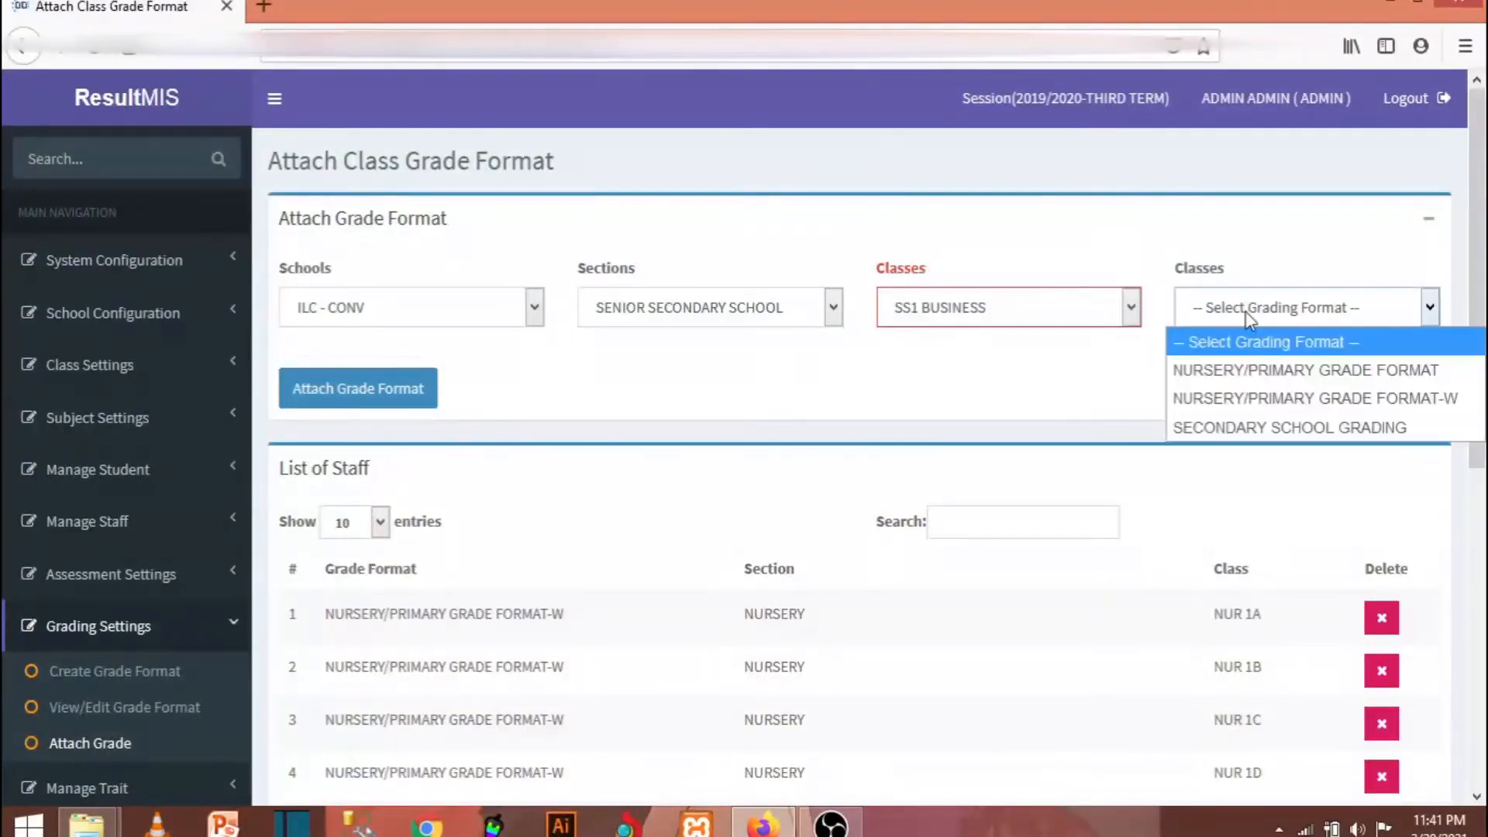
pyautogui.click(1243, 429)
pyautogui.scroll(-2, 1140, 435)
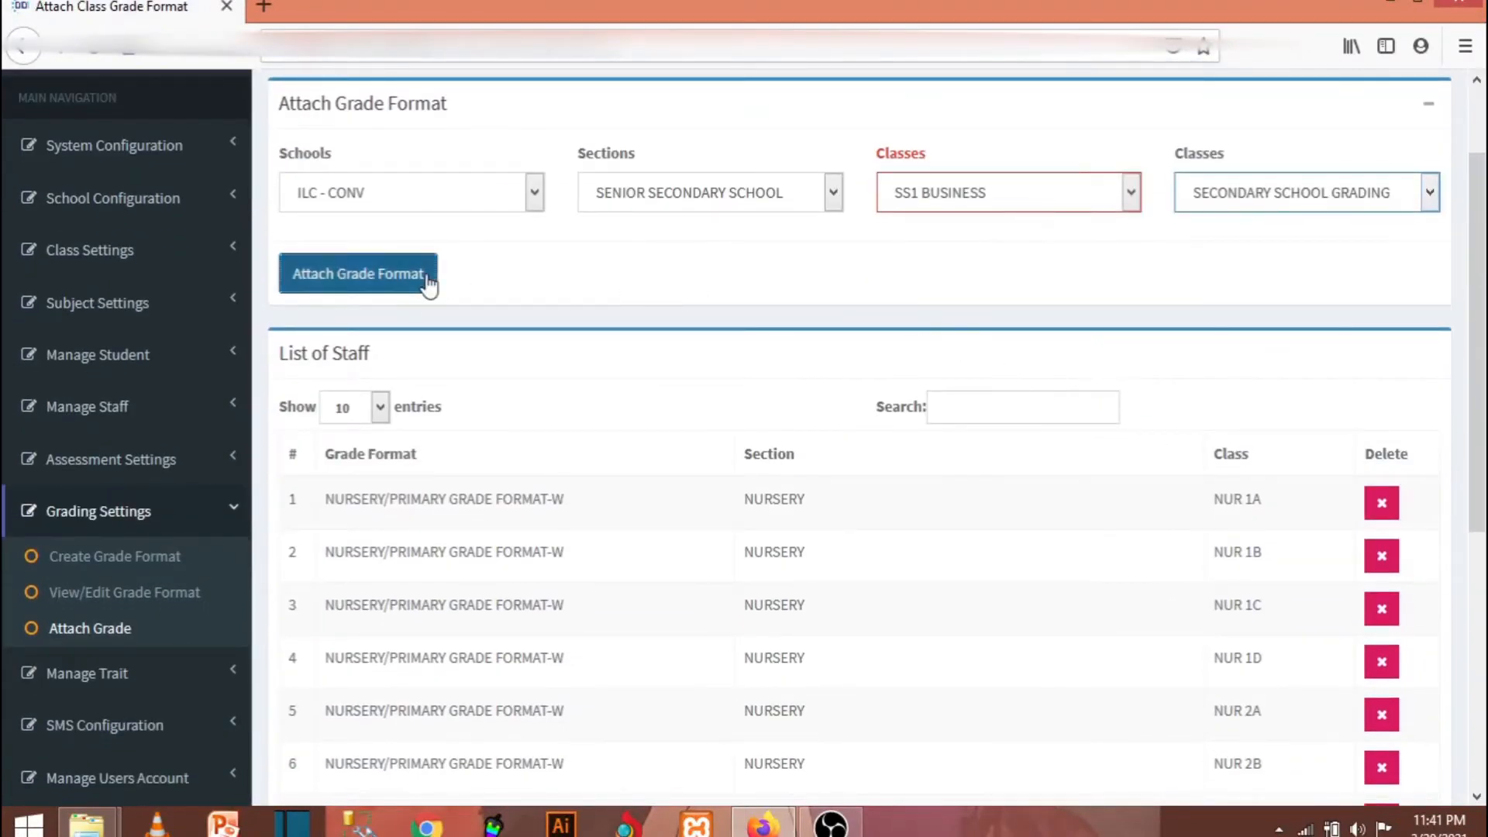
pyautogui.click(426, 282)
pyautogui.scroll(-6, 697, 308)
pyautogui.scroll(-3, 699, 301)
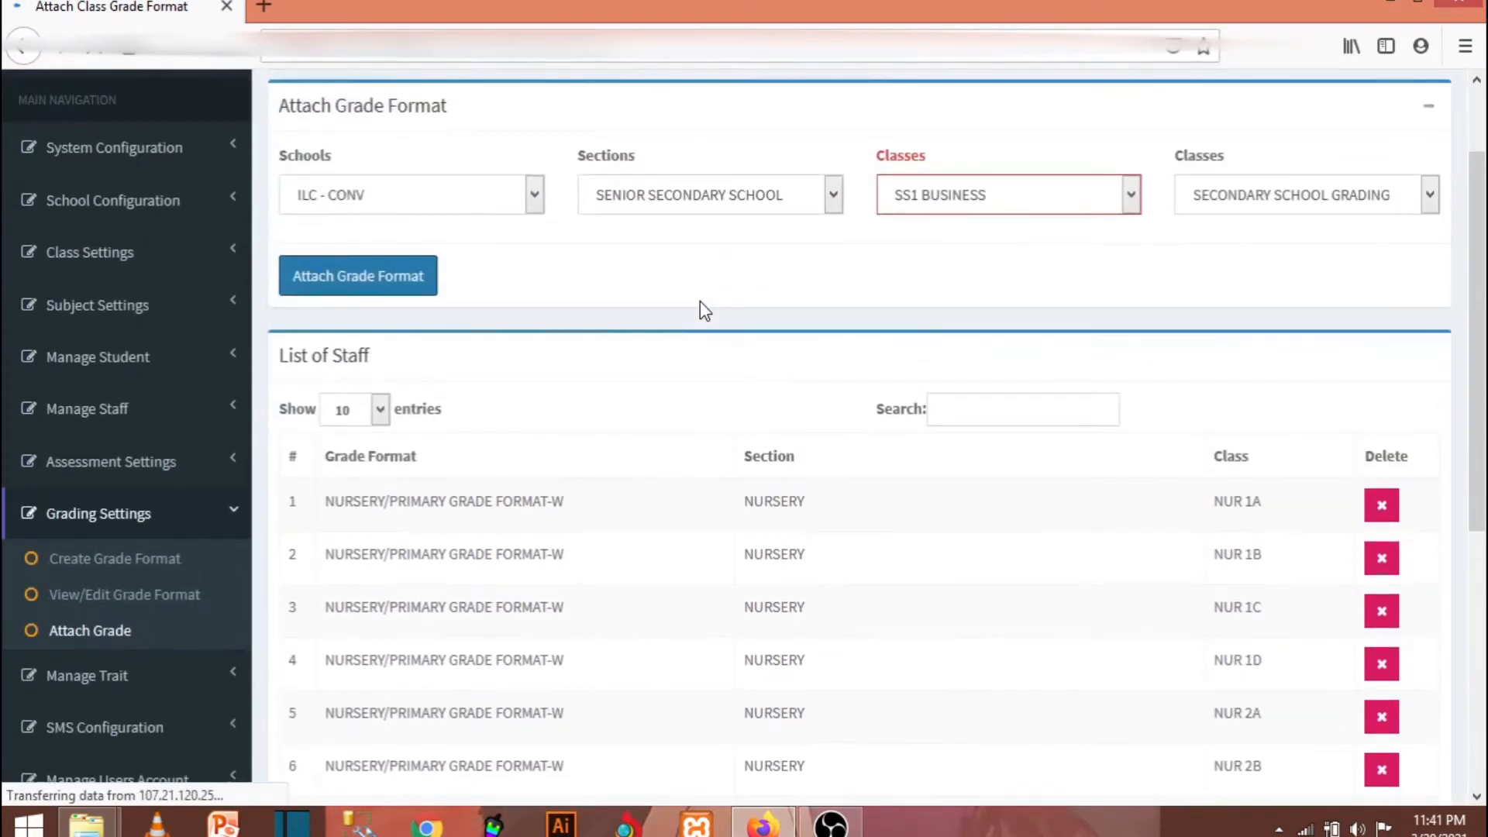
pyautogui.scroll(-6, 700, 301)
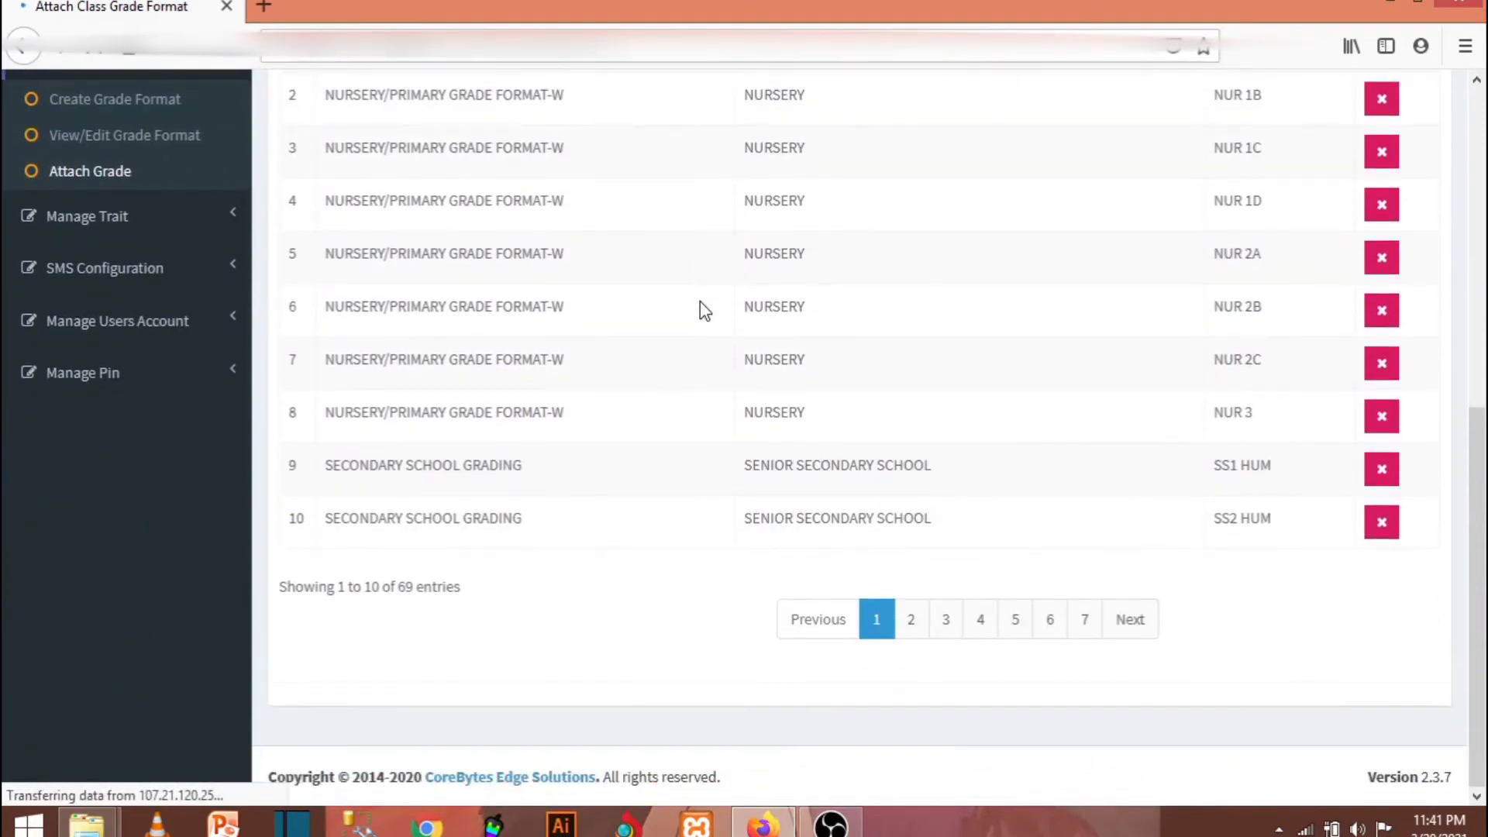
pyautogui.scroll(10, 700, 301)
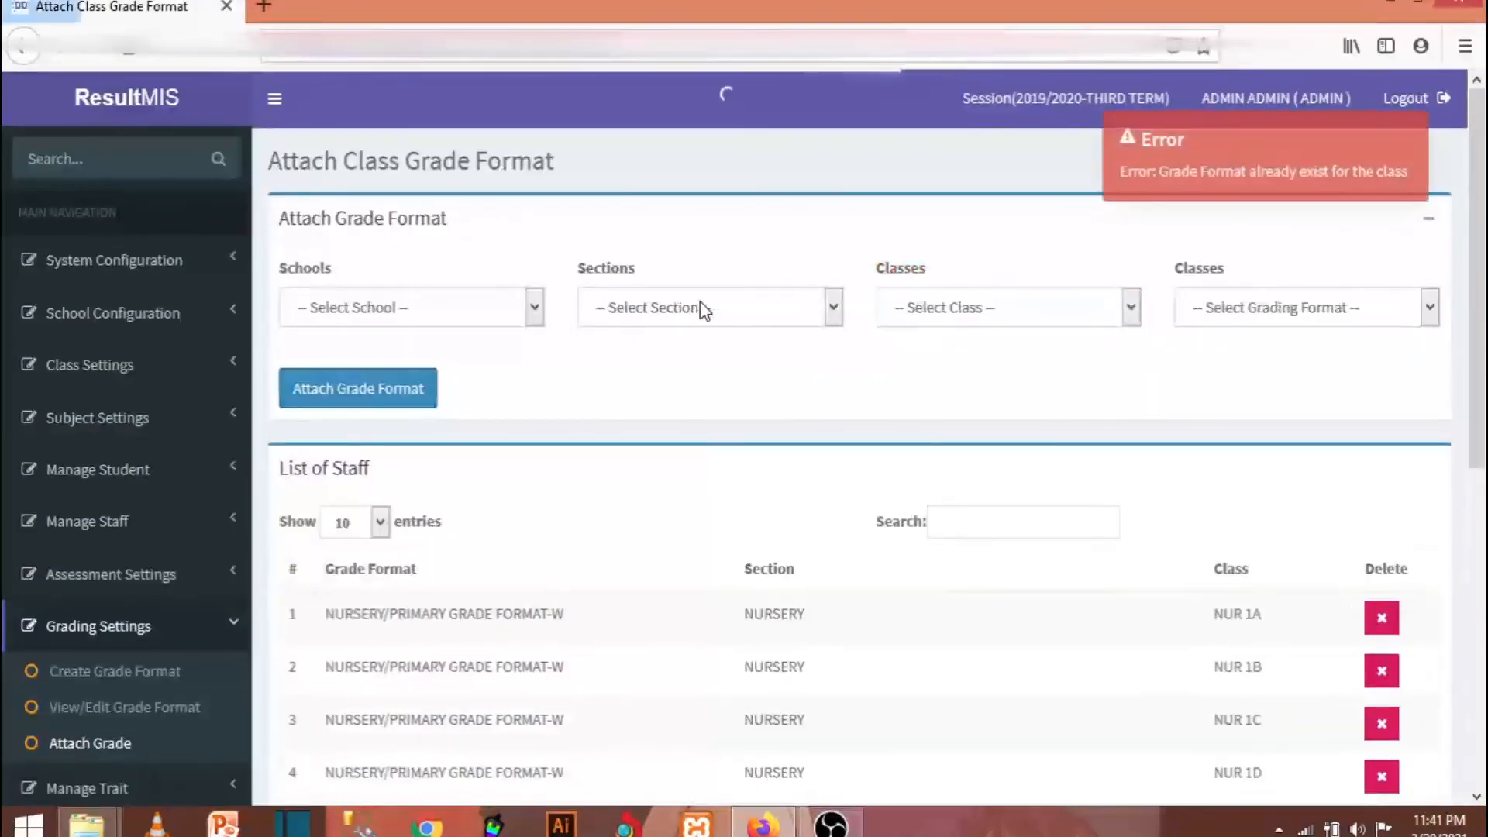
pyautogui.moveTo(1201, 147)
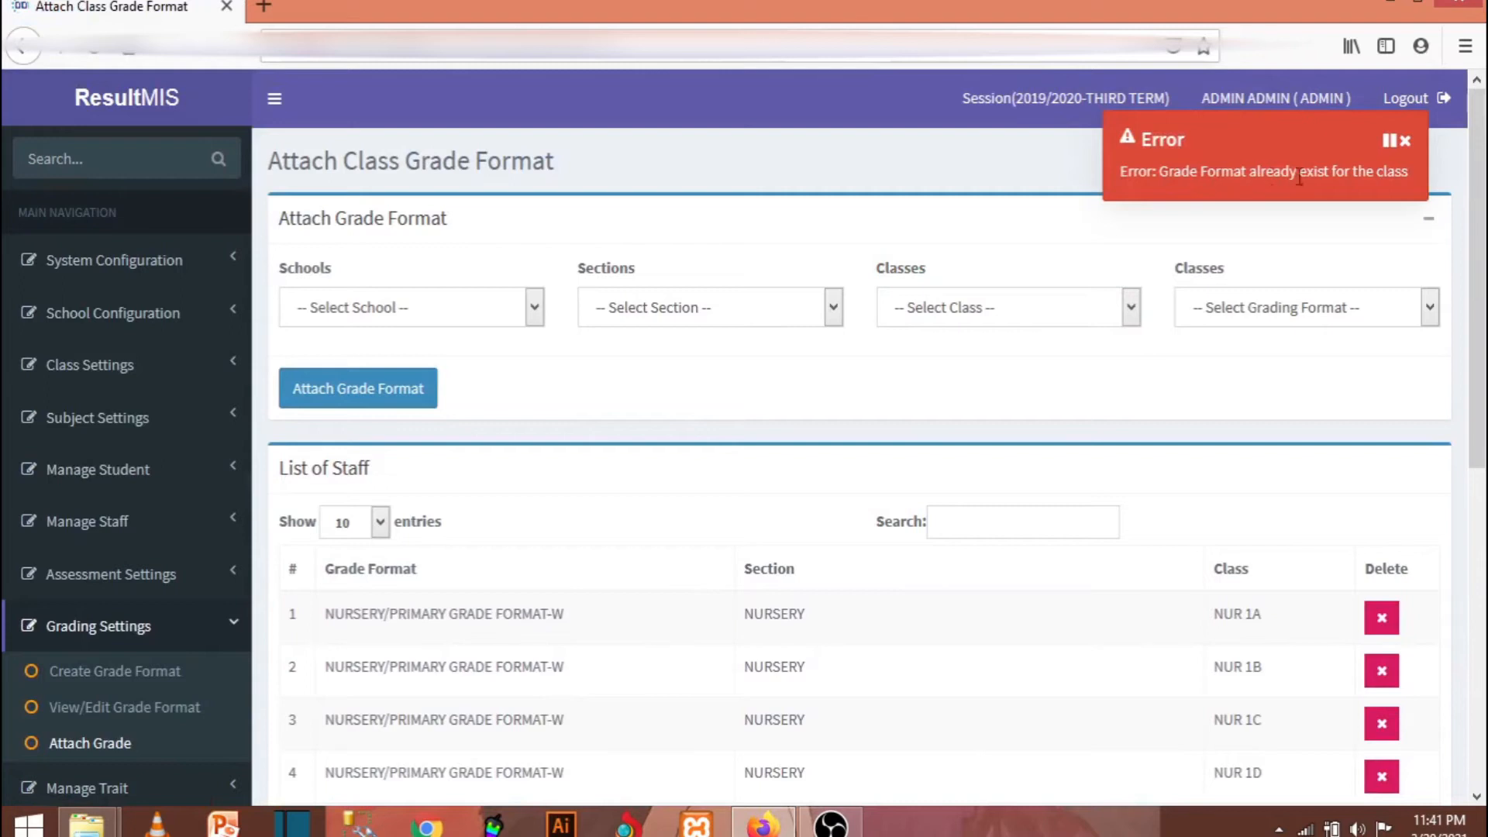
# - Set the list of attached grade formats to show 100 entries
pyautogui.scroll(-2, 419, 508)
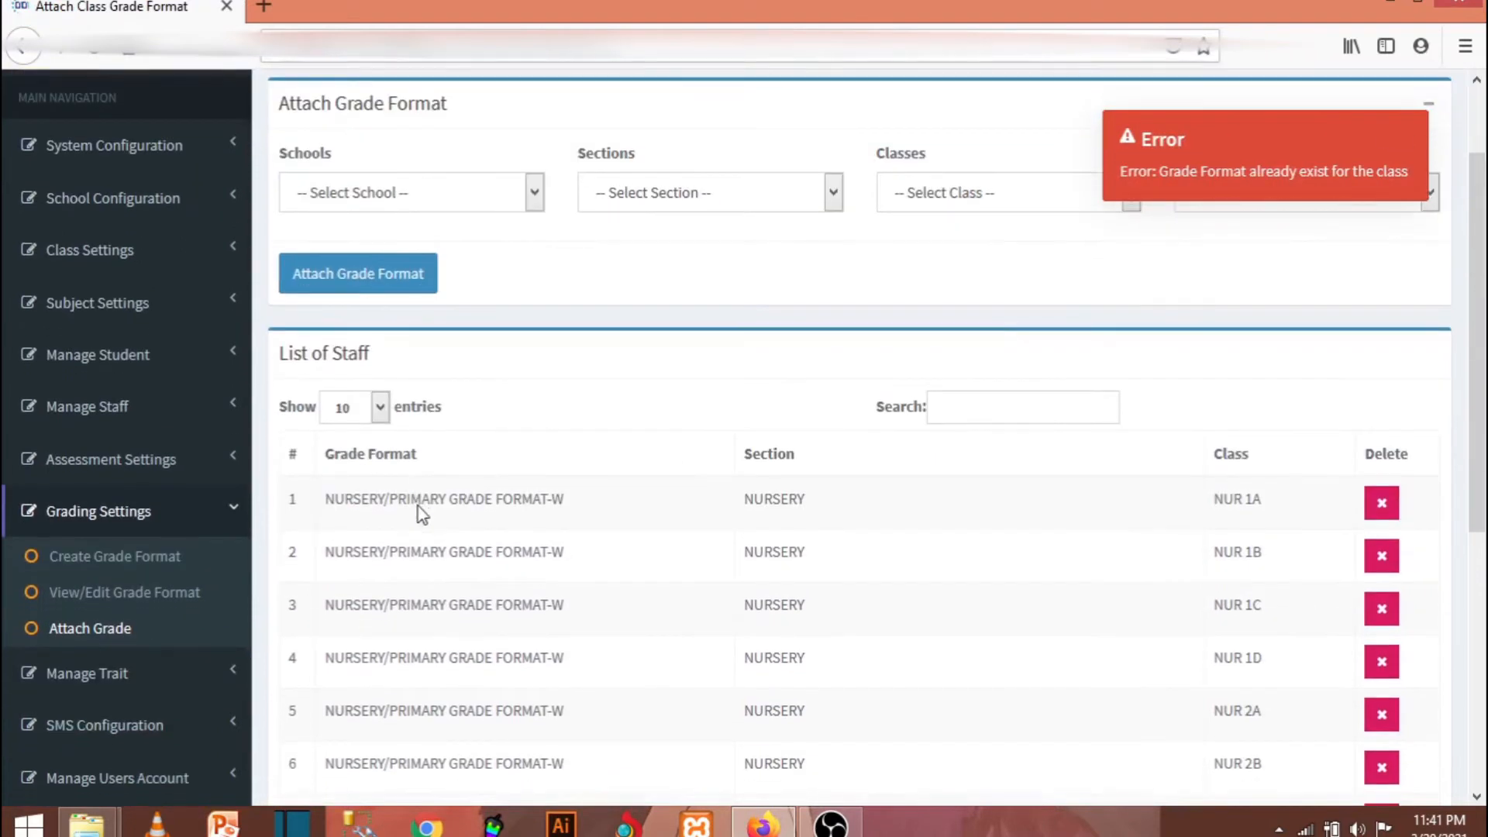
pyautogui.click(379, 407)
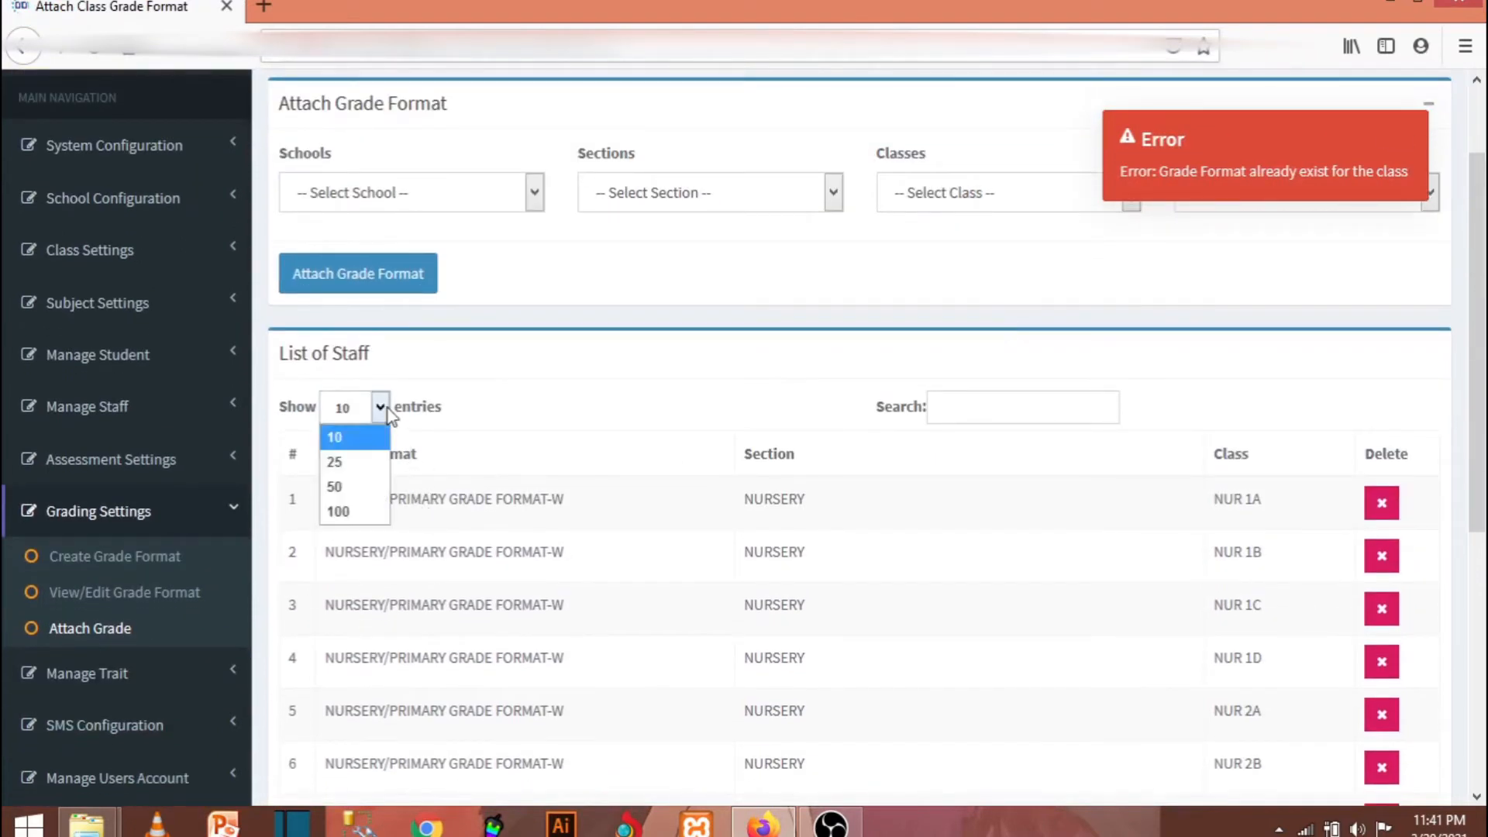
pyautogui.click(341, 510)
# - Review which grade format is attached to each nursery, primary, junior and senior secondary class in the full list
pyautogui.scroll(-10, 654, 538)
pyautogui.scroll(10, 756, 474)
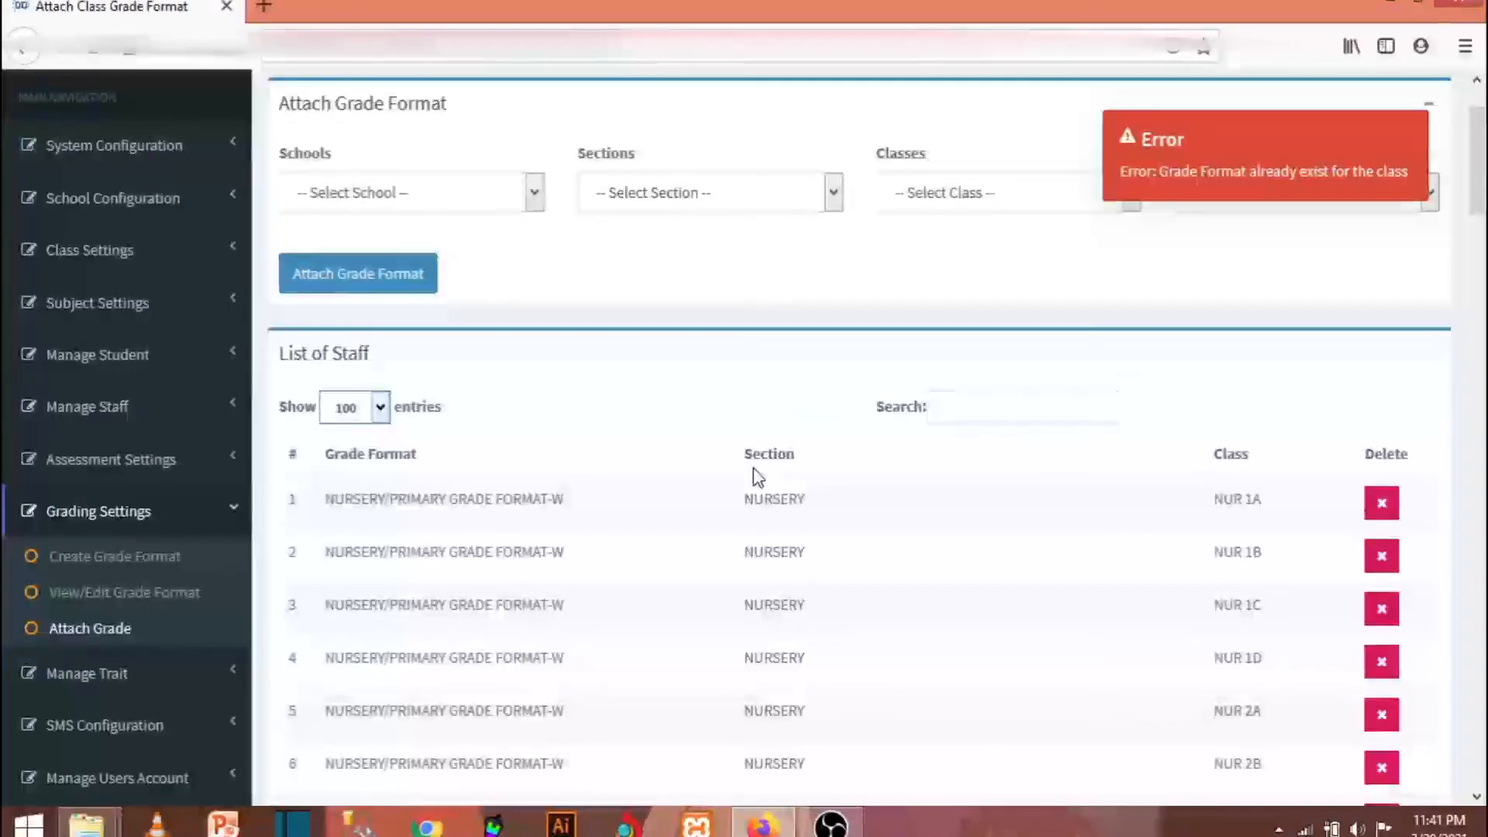
pyautogui.scroll(-15, 847, 481)
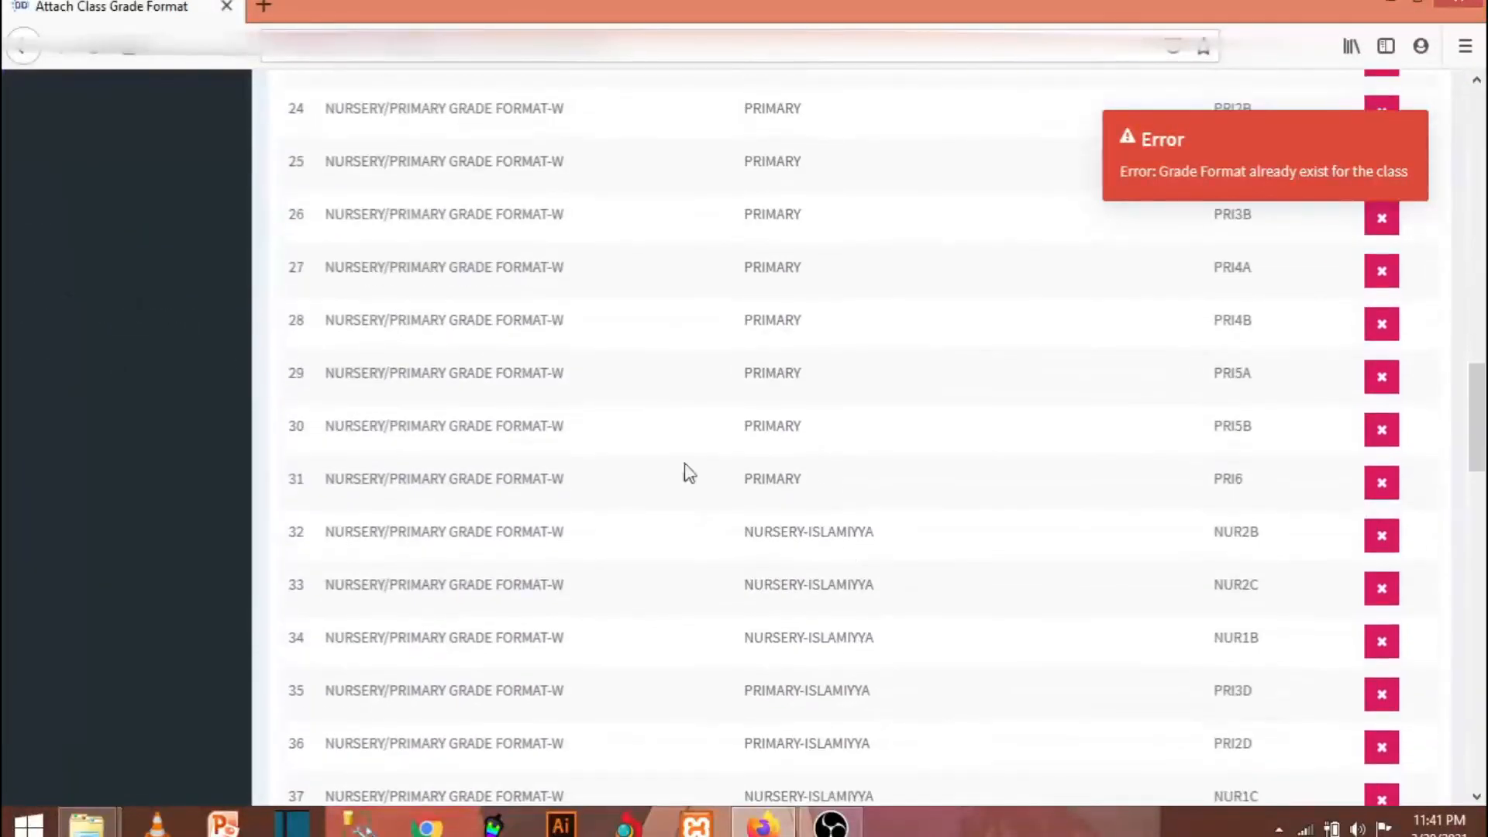
pyautogui.scroll(-2, 736, 518)
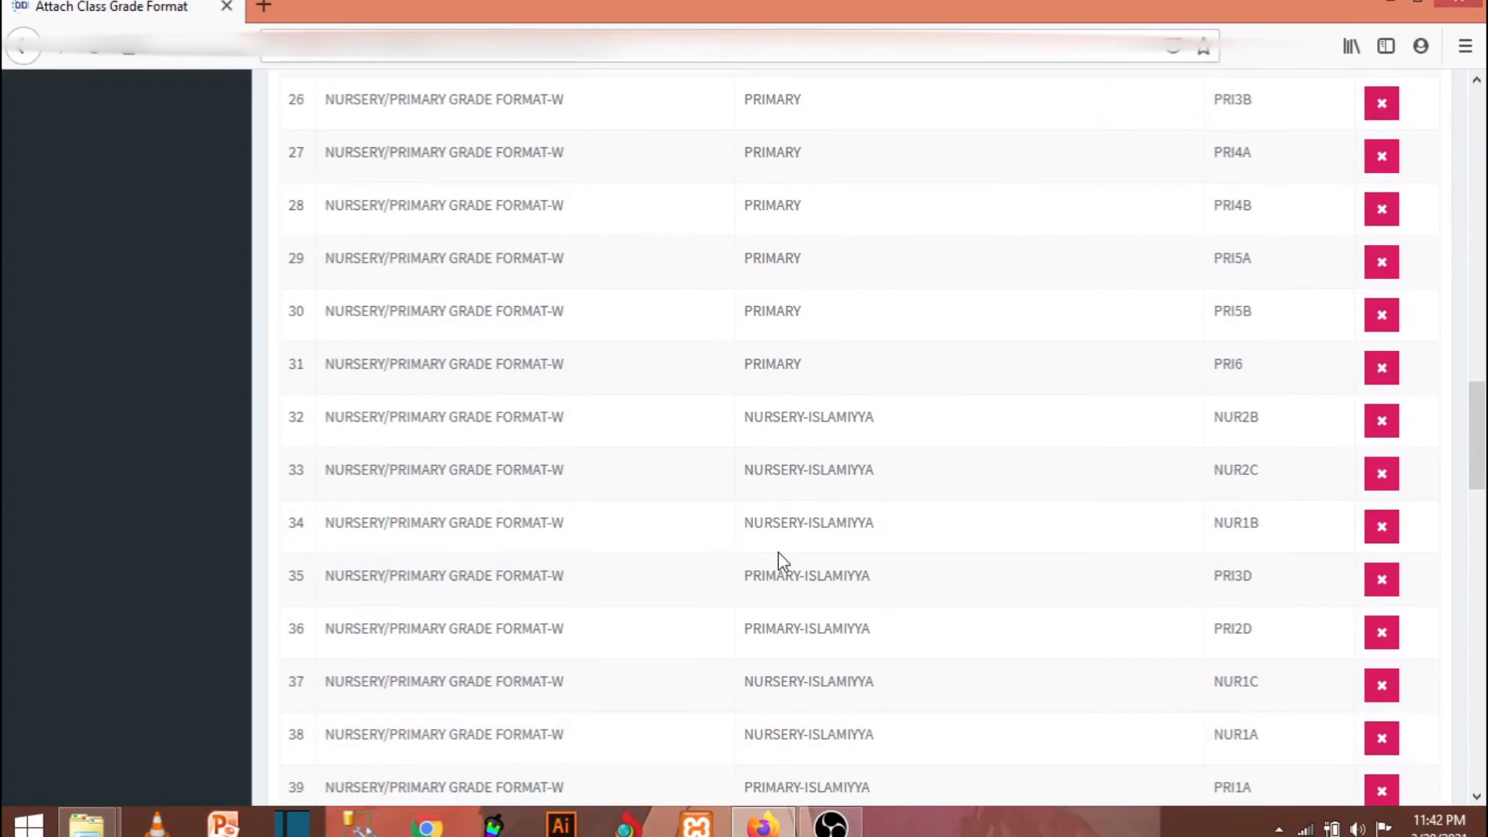
pyautogui.scroll(10, 778, 552)
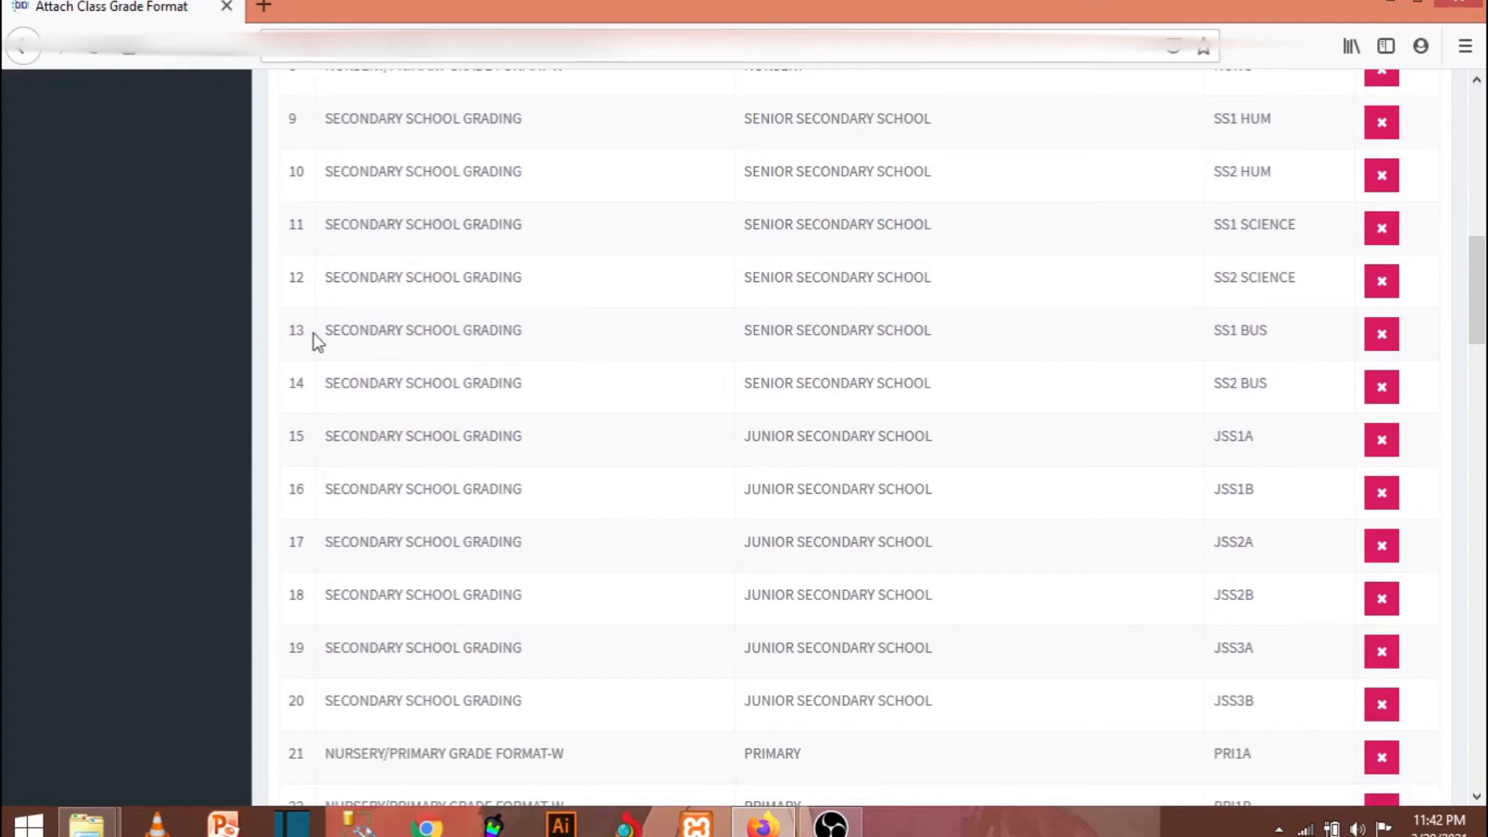
pyautogui.scroll(6, 1081, 359)
pyautogui.scroll(4, 876, 418)
pyautogui.scroll(-6, 1016, 482)
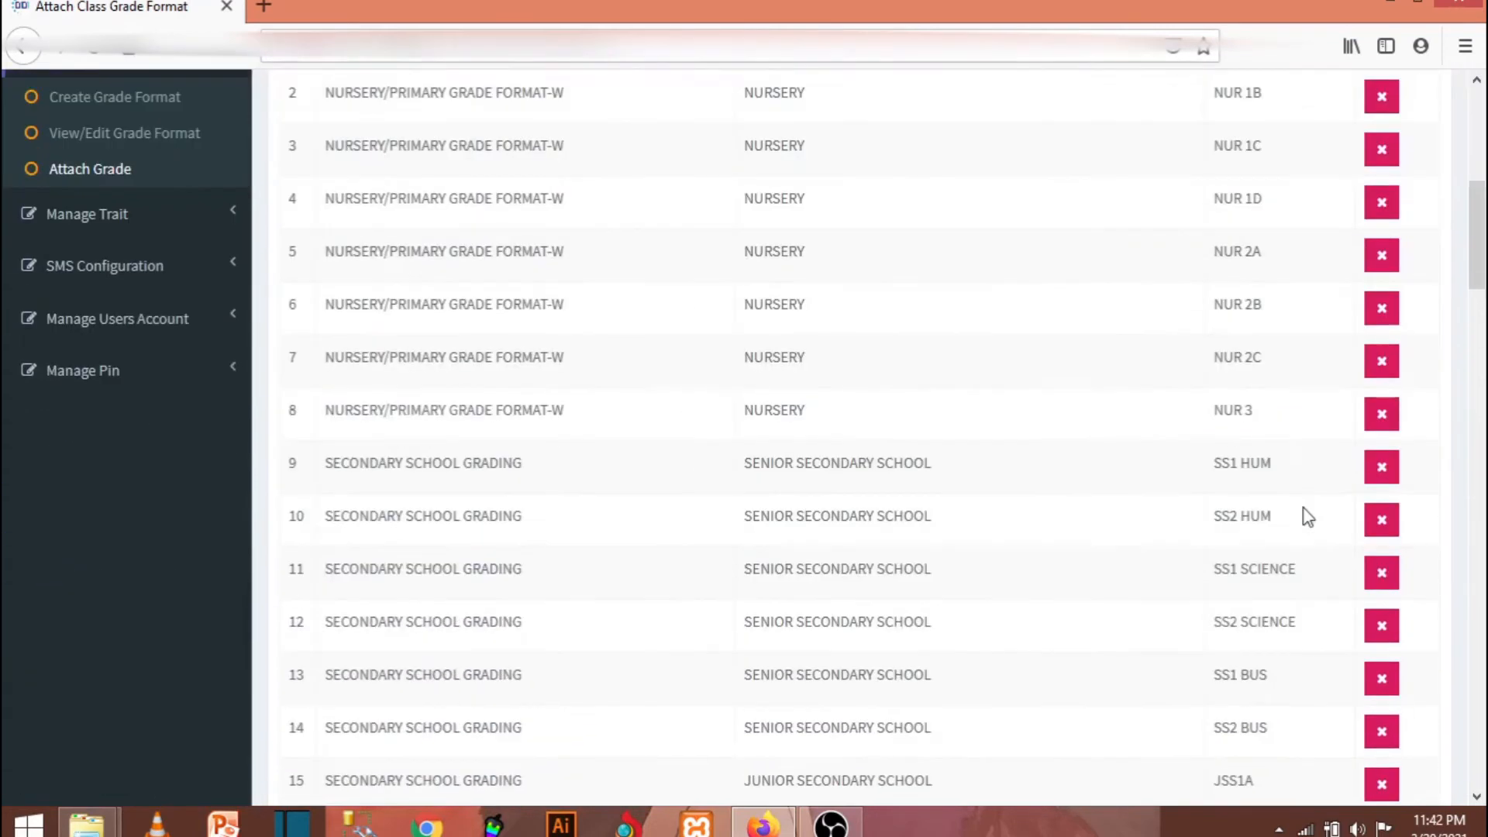
pyautogui.scroll(4, 225, 416)
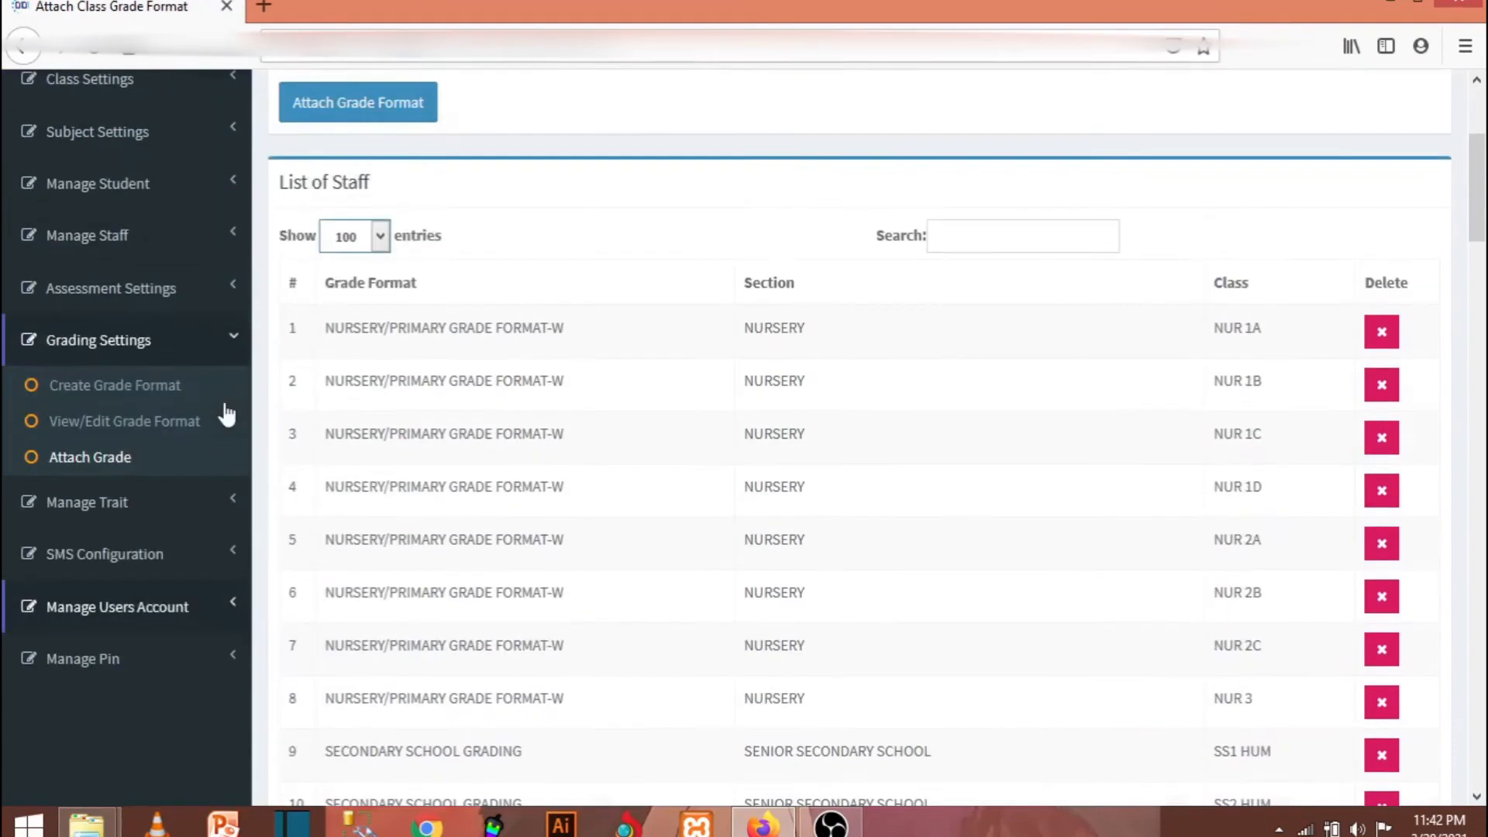
# - Collapse the Grading Settings entries and open the Manage Settings page of the System Configuration
pyautogui.click(113, 399)
pyautogui.scroll(3, 113, 404)
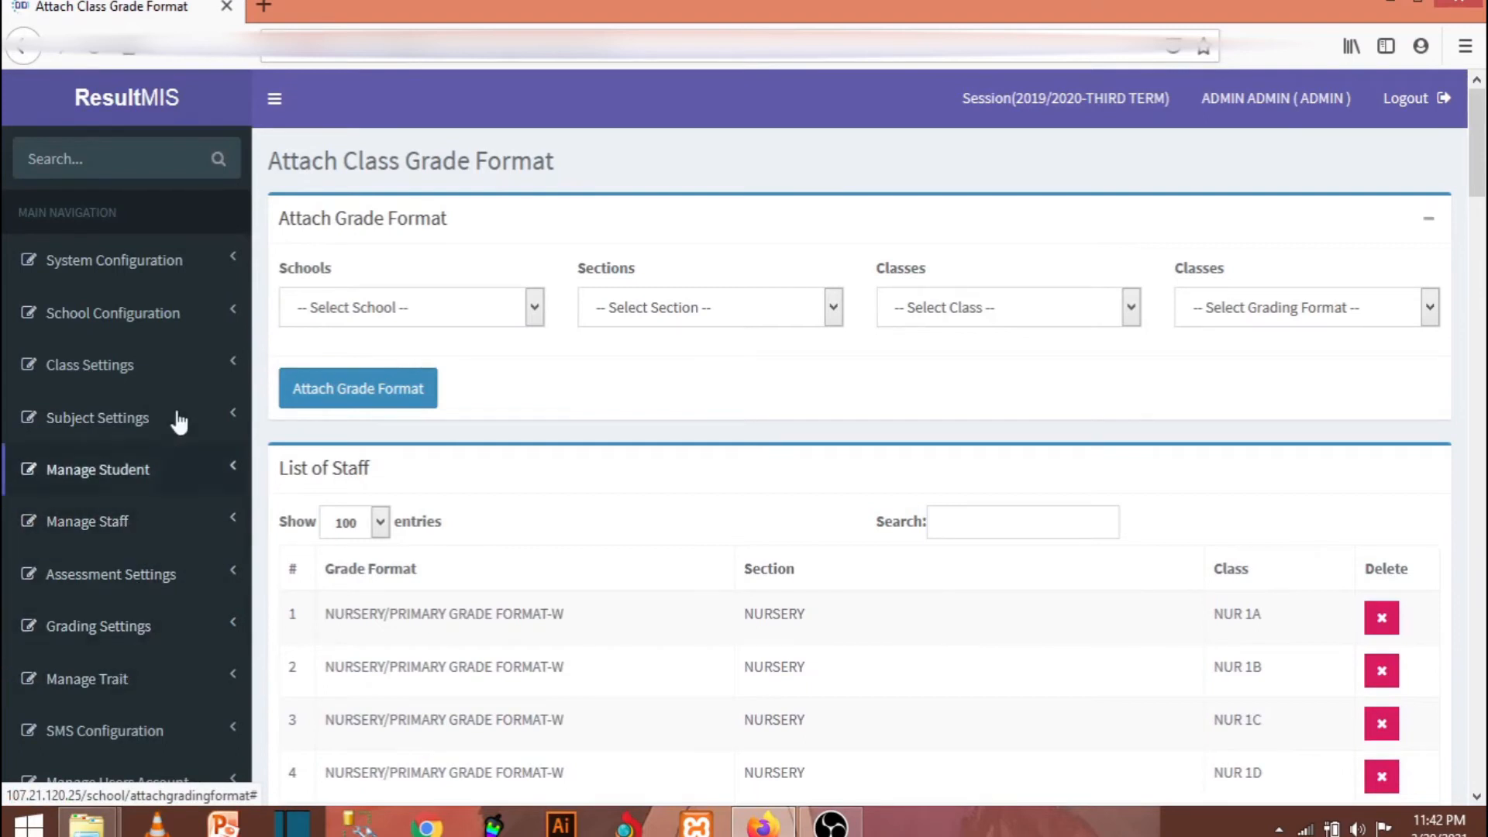
pyautogui.click(99, 268)
pyautogui.click(115, 316)
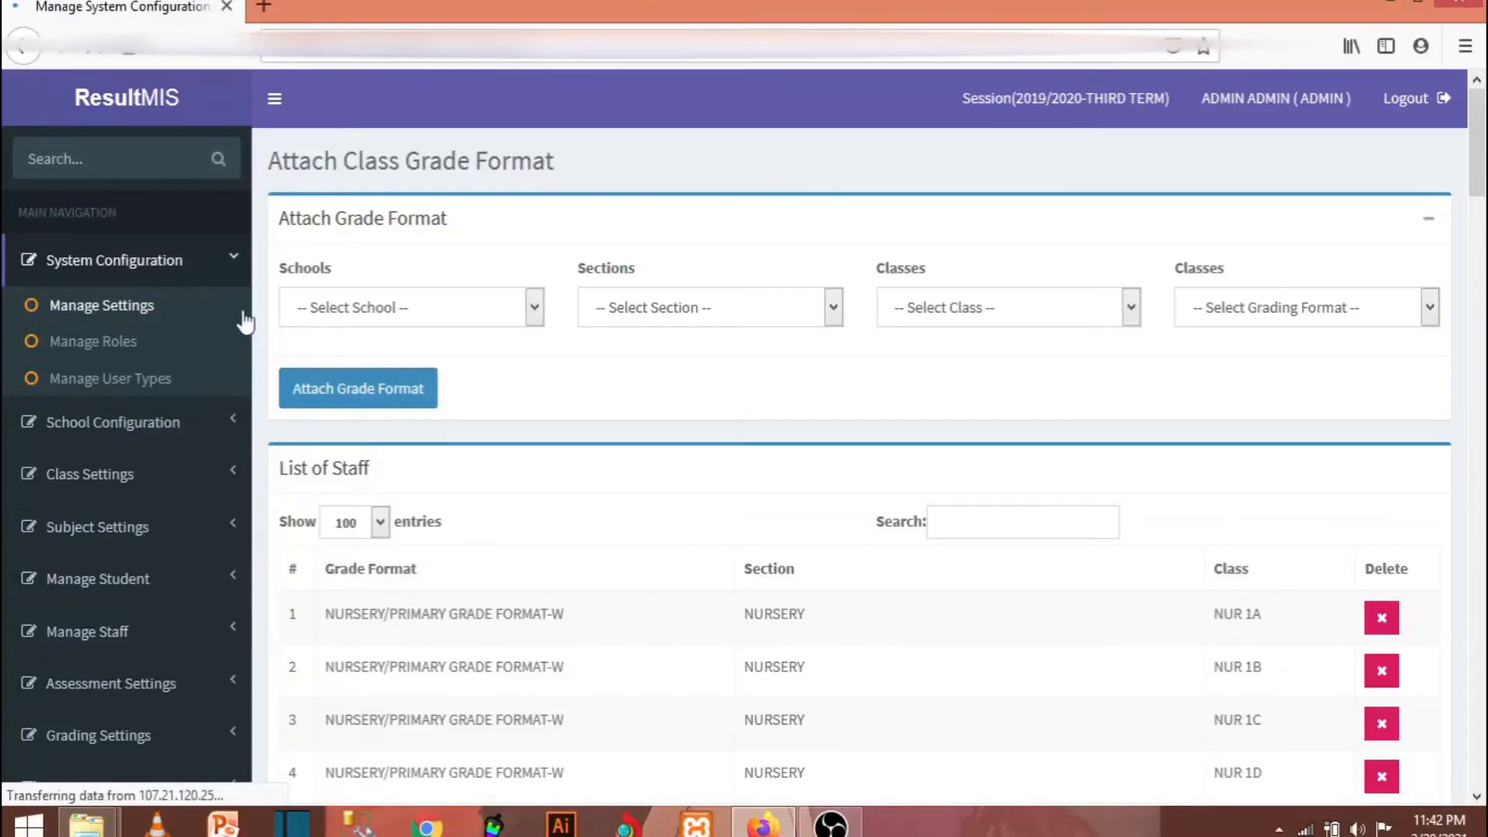
# - Select the No of Trait Scale value in the System Configurations form
pyautogui.click(744, 415)
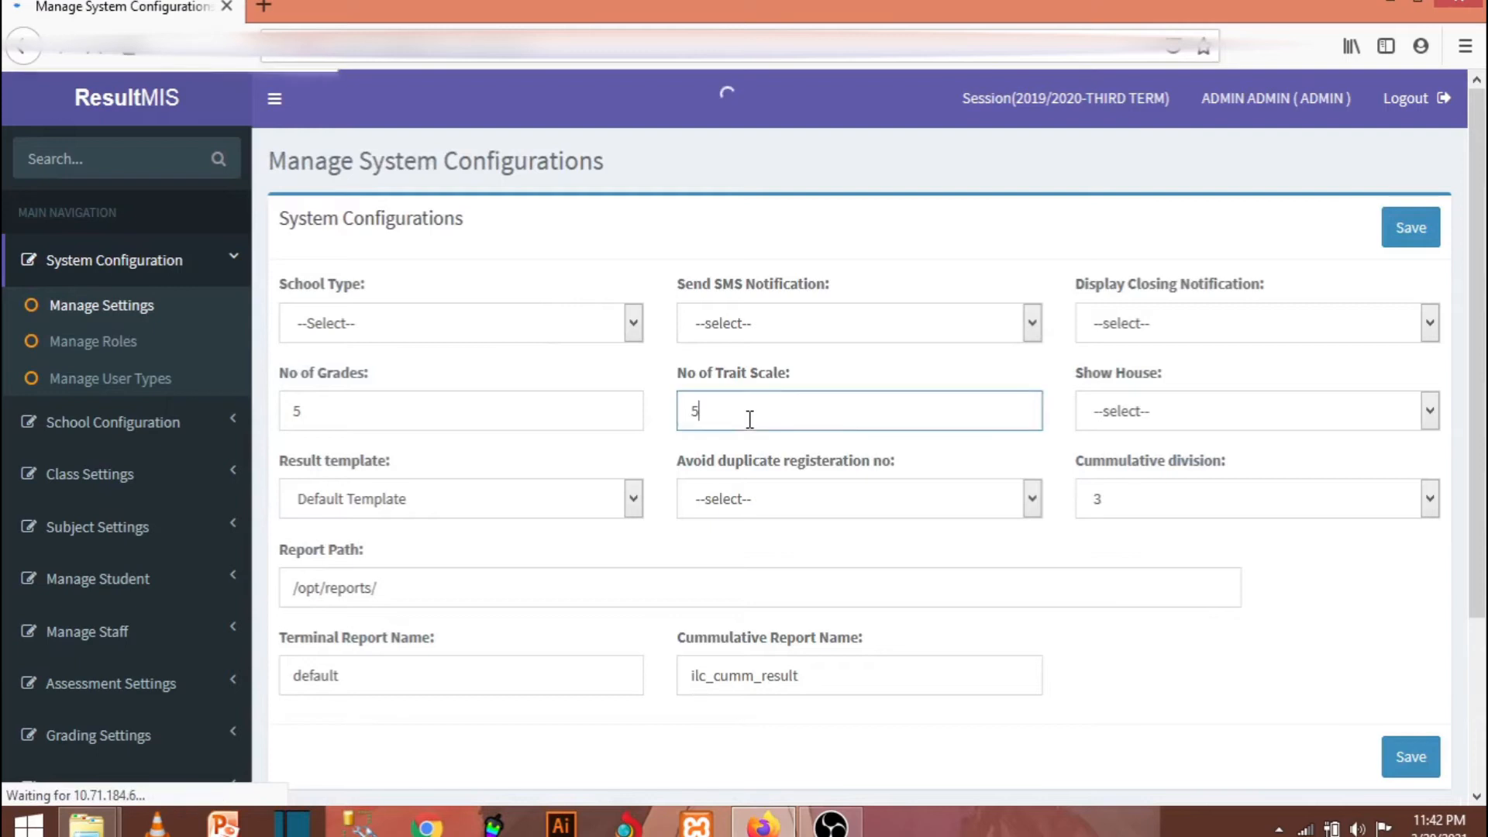
pyautogui.moveTo(714, 413); pyautogui.dragTo(671, 412)
pyautogui.scroll(-3, 189, 392)
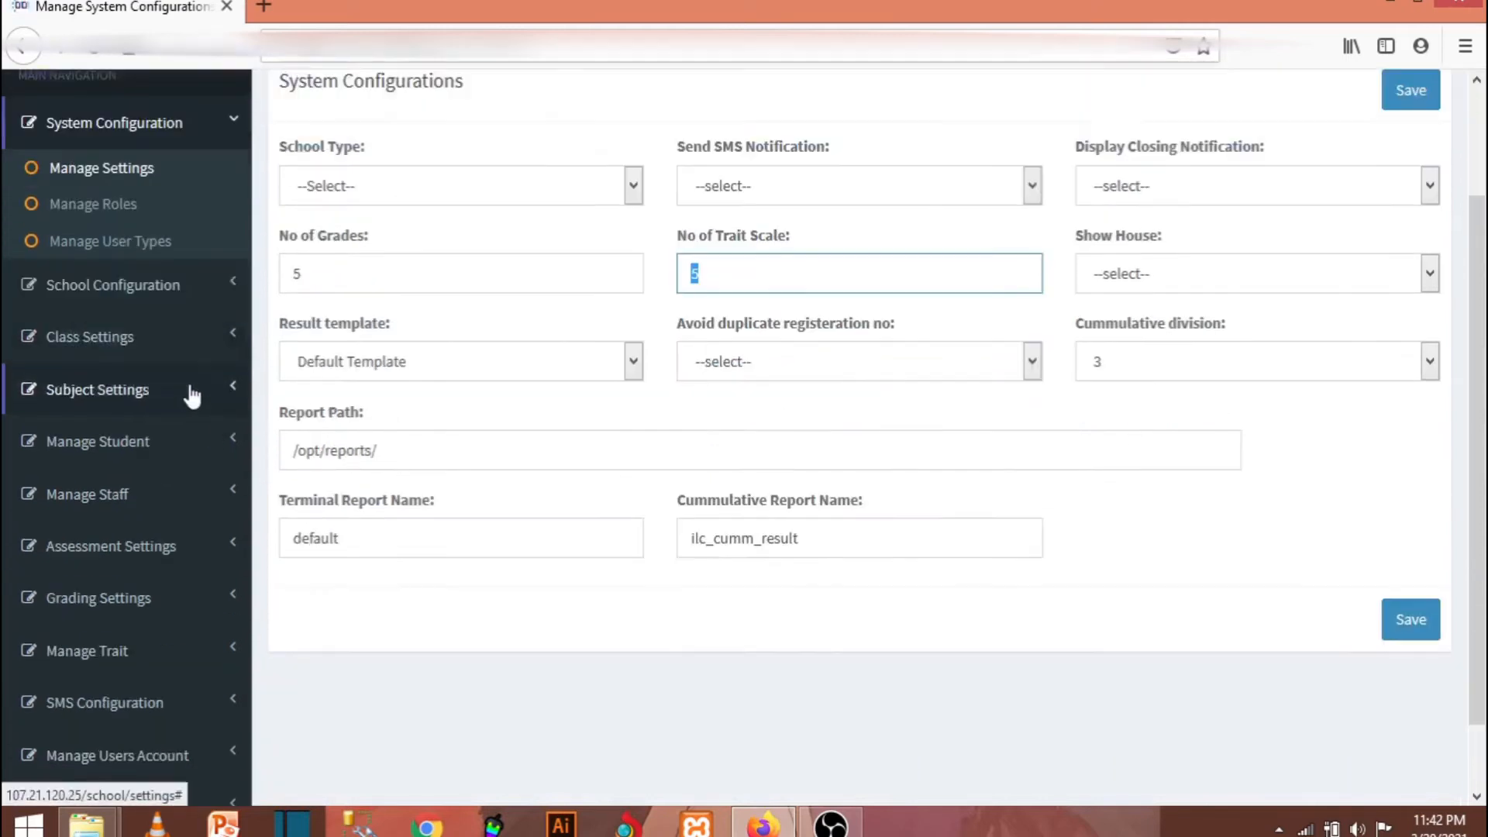
# - Open the Trait Range page under Manage Trait and look over the trait scale form and the list of existing traits
pyautogui.click(124, 570)
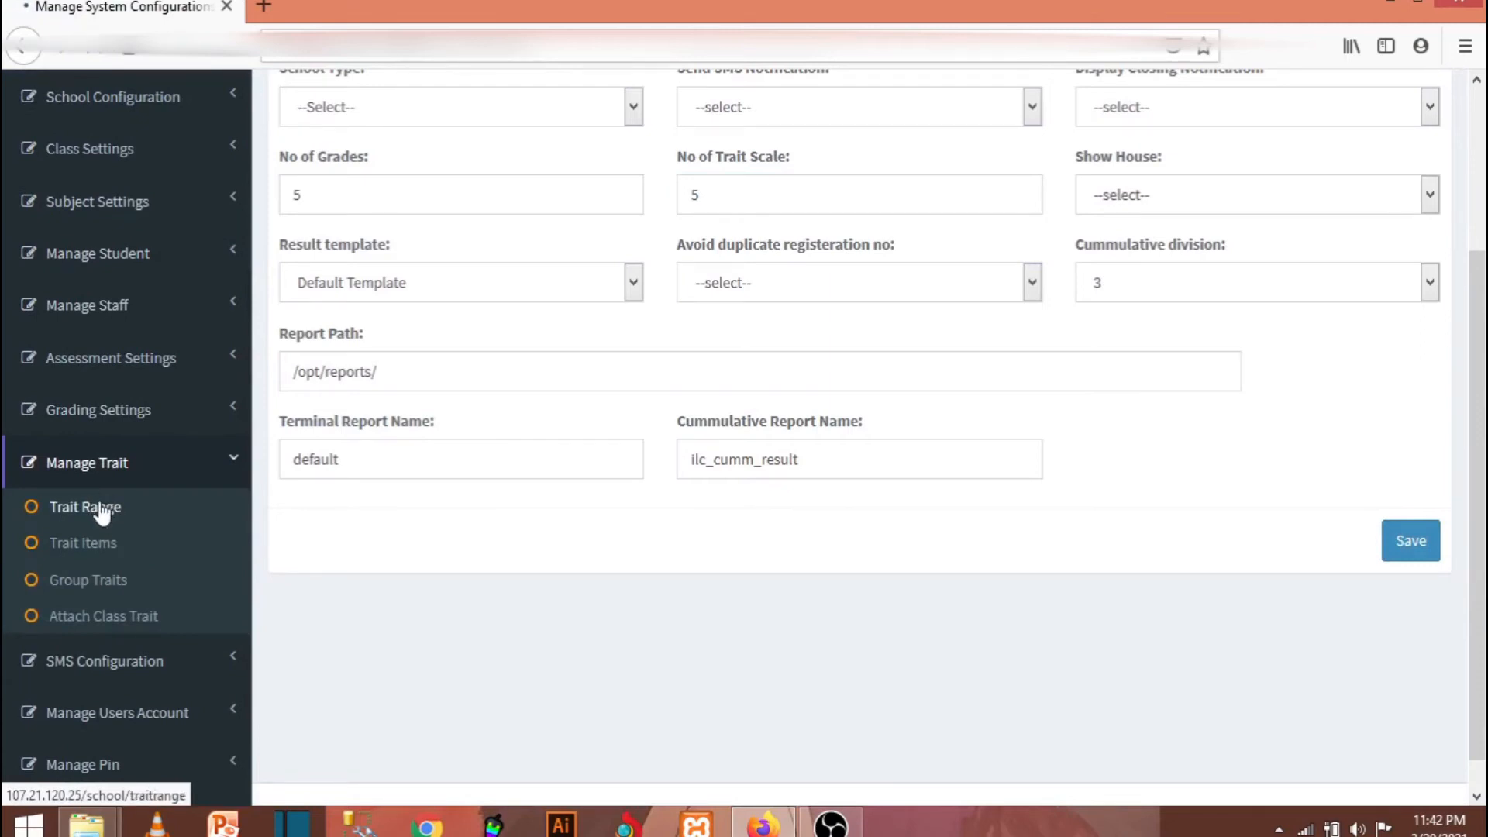
pyautogui.click(101, 507)
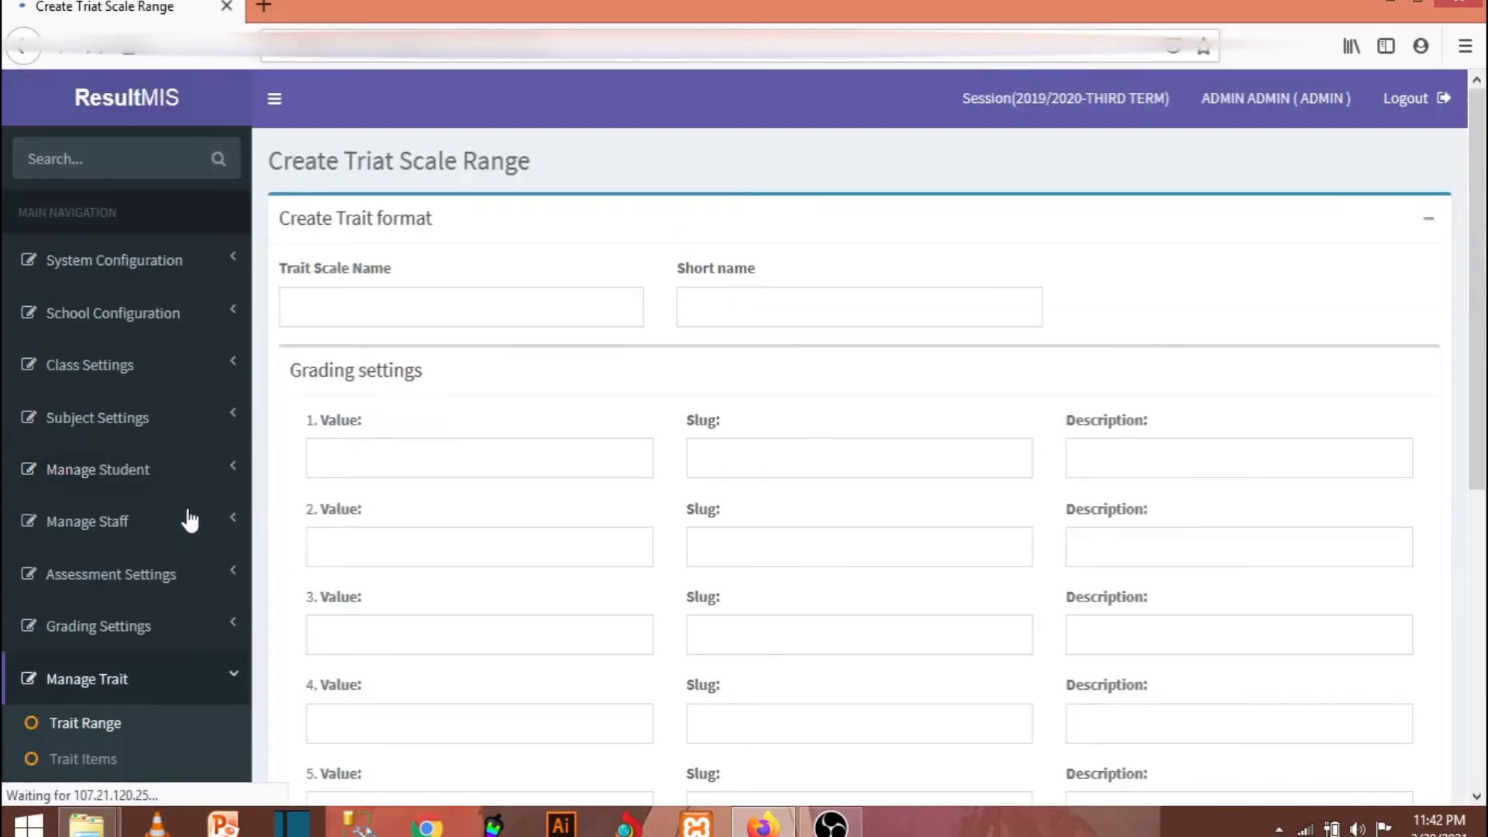
pyautogui.click(331, 298)
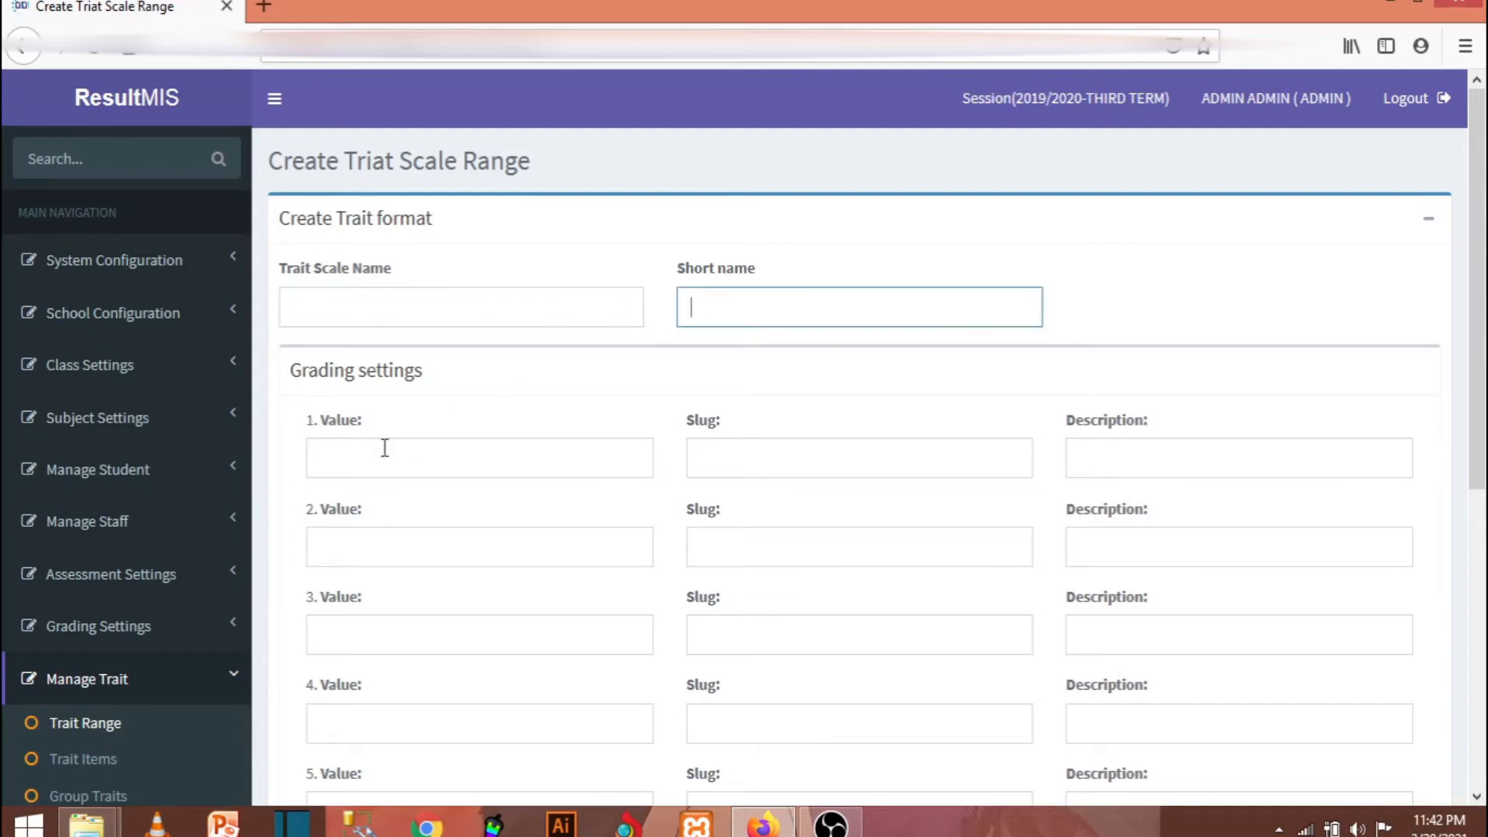
pyautogui.scroll(-4, 360, 461)
pyautogui.scroll(1, 329, 209)
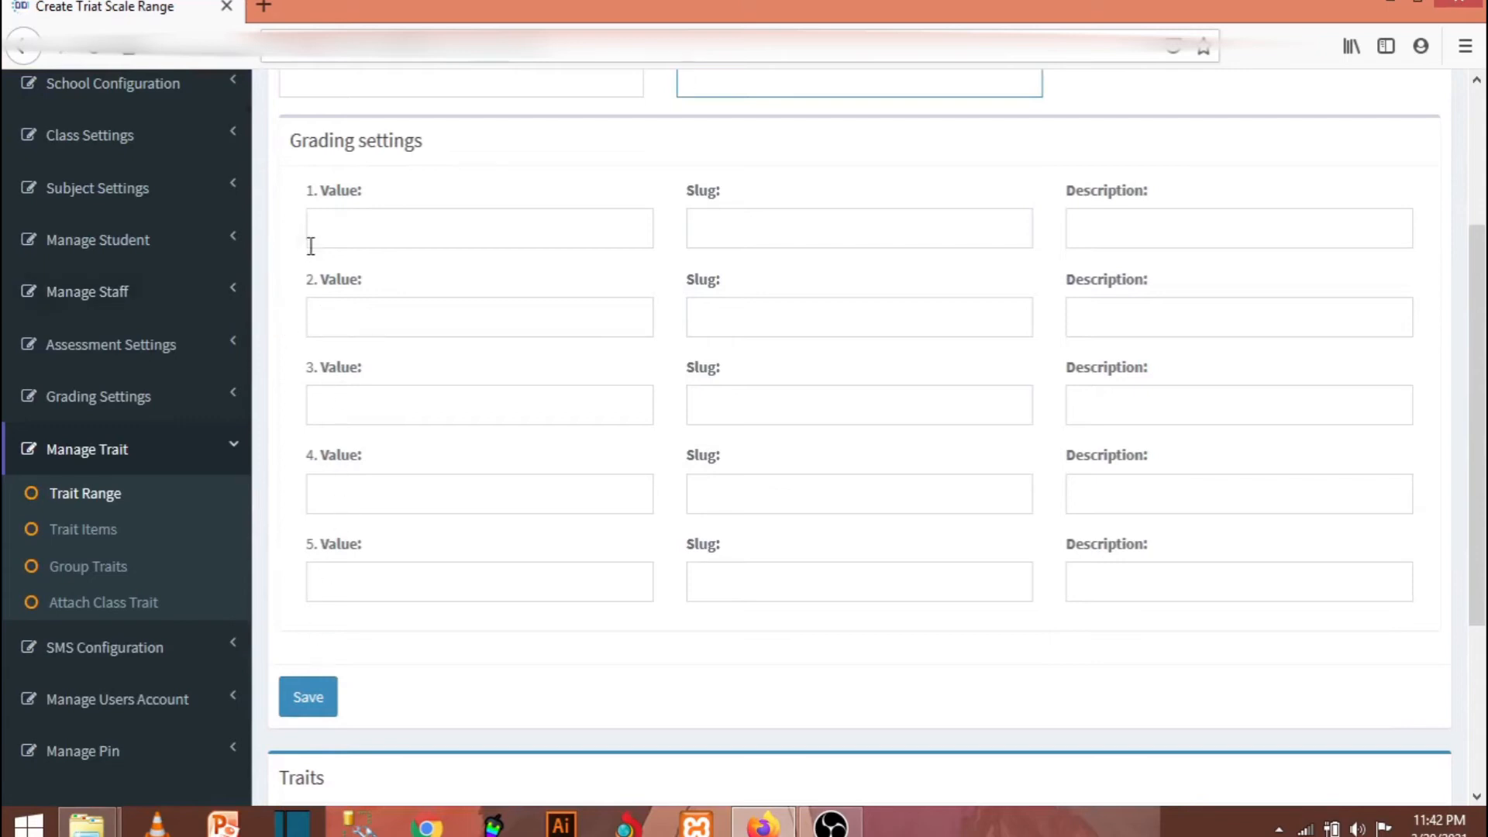
pyautogui.scroll(-4, 314, 577)
pyautogui.scroll(3, 318, 597)
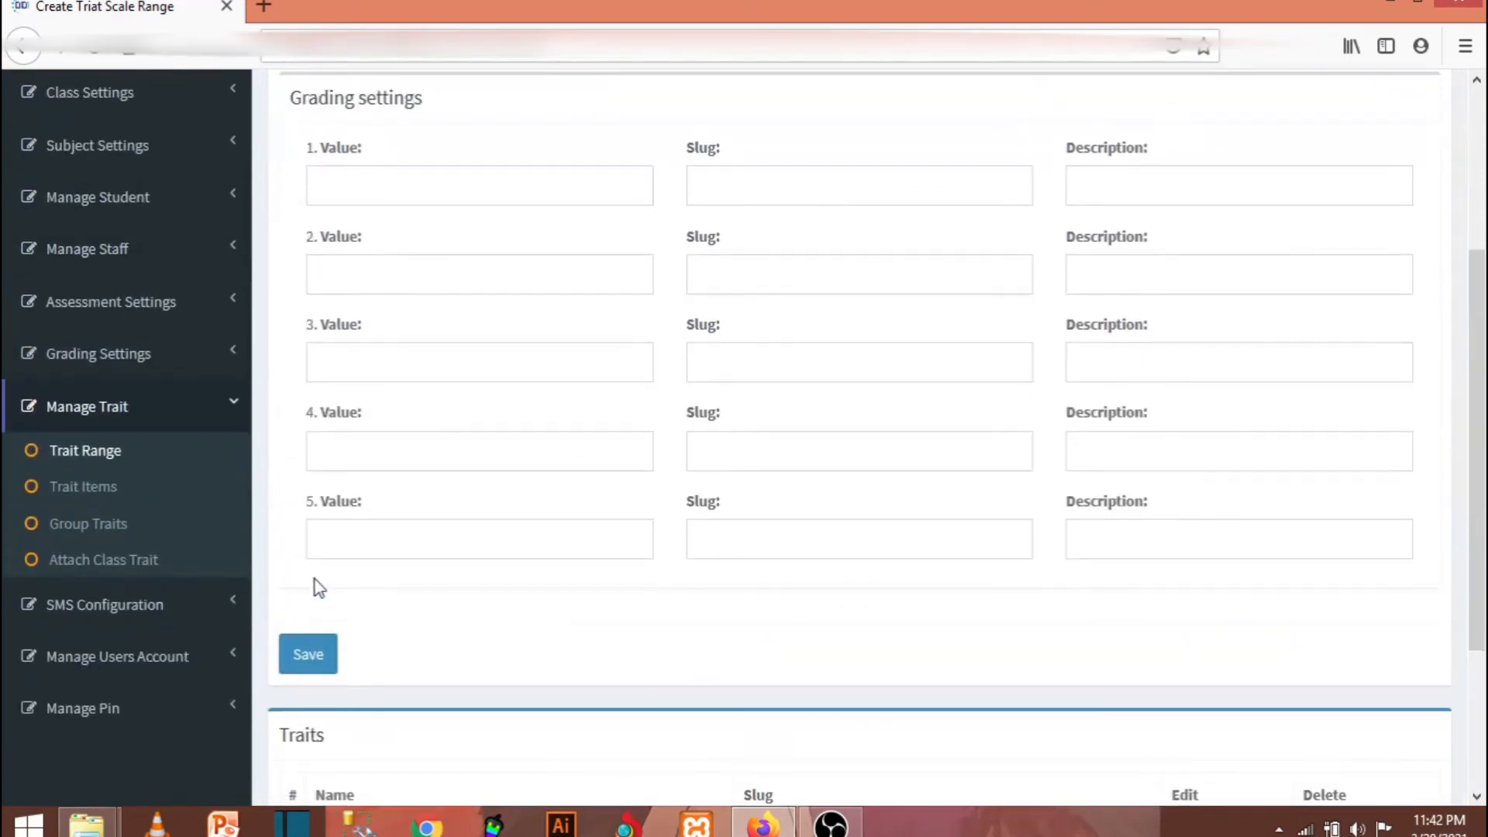
# - Open the Trait Items page and review the list of existing trait items
pyautogui.click(91, 498)
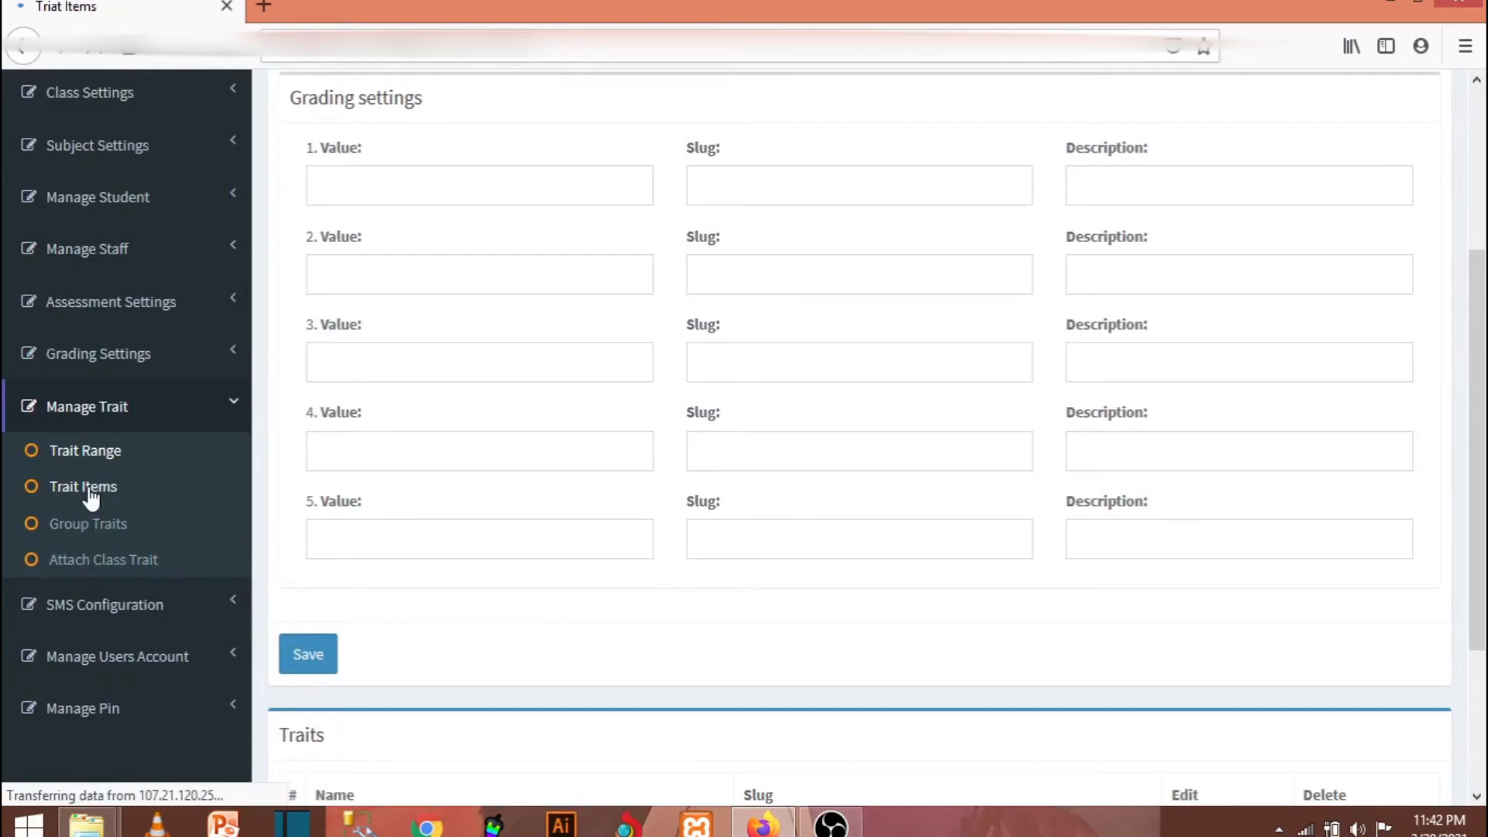
pyautogui.scroll(-3, 758, 477)
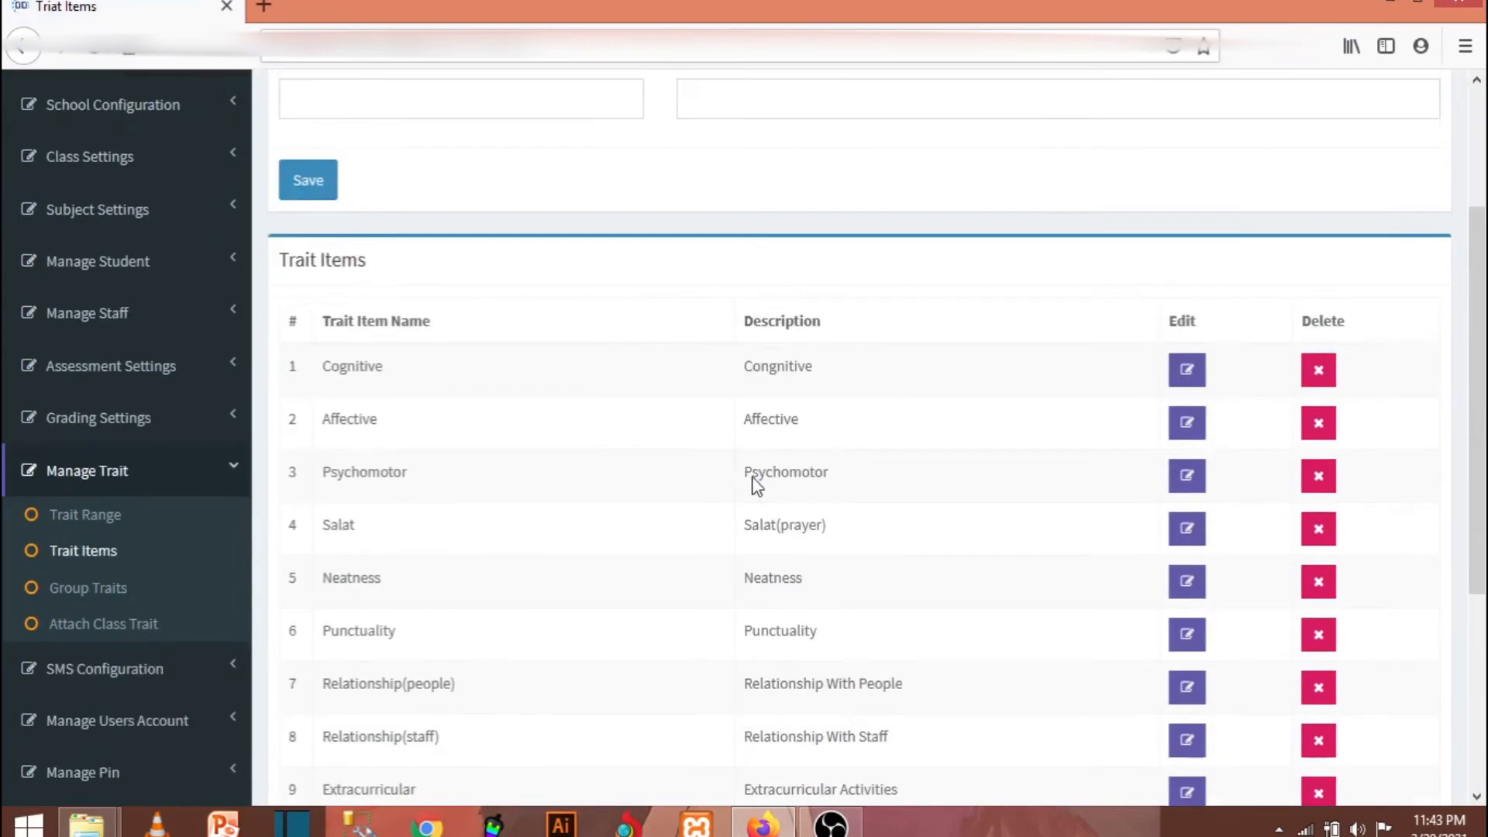
pyautogui.scroll(-3, 759, 470)
pyautogui.scroll(2, 651, 360)
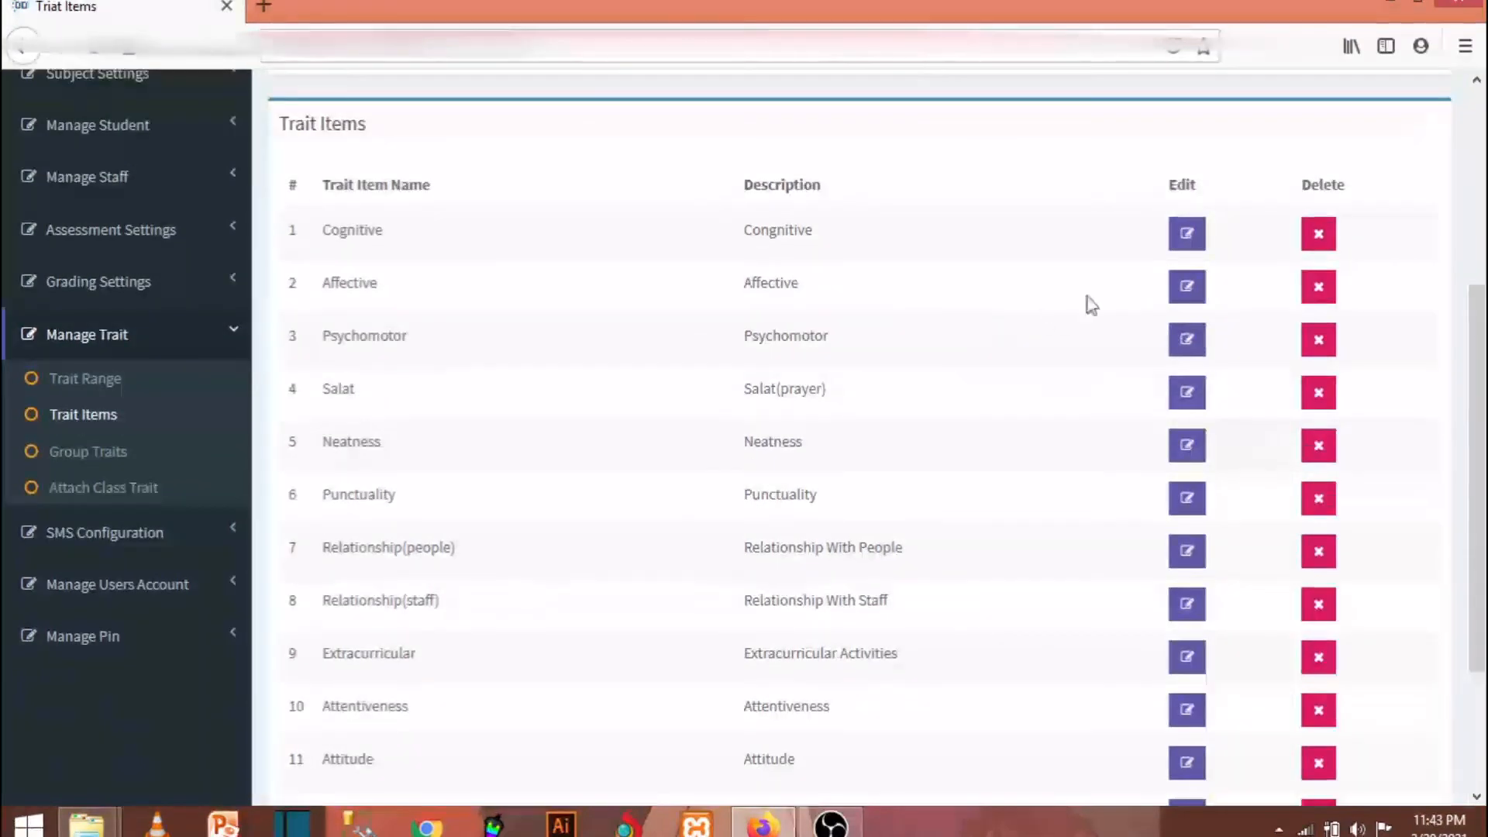
# - Open the Cognitive trait item for editing, check its name and description, and submit the update
pyautogui.click(1186, 235)
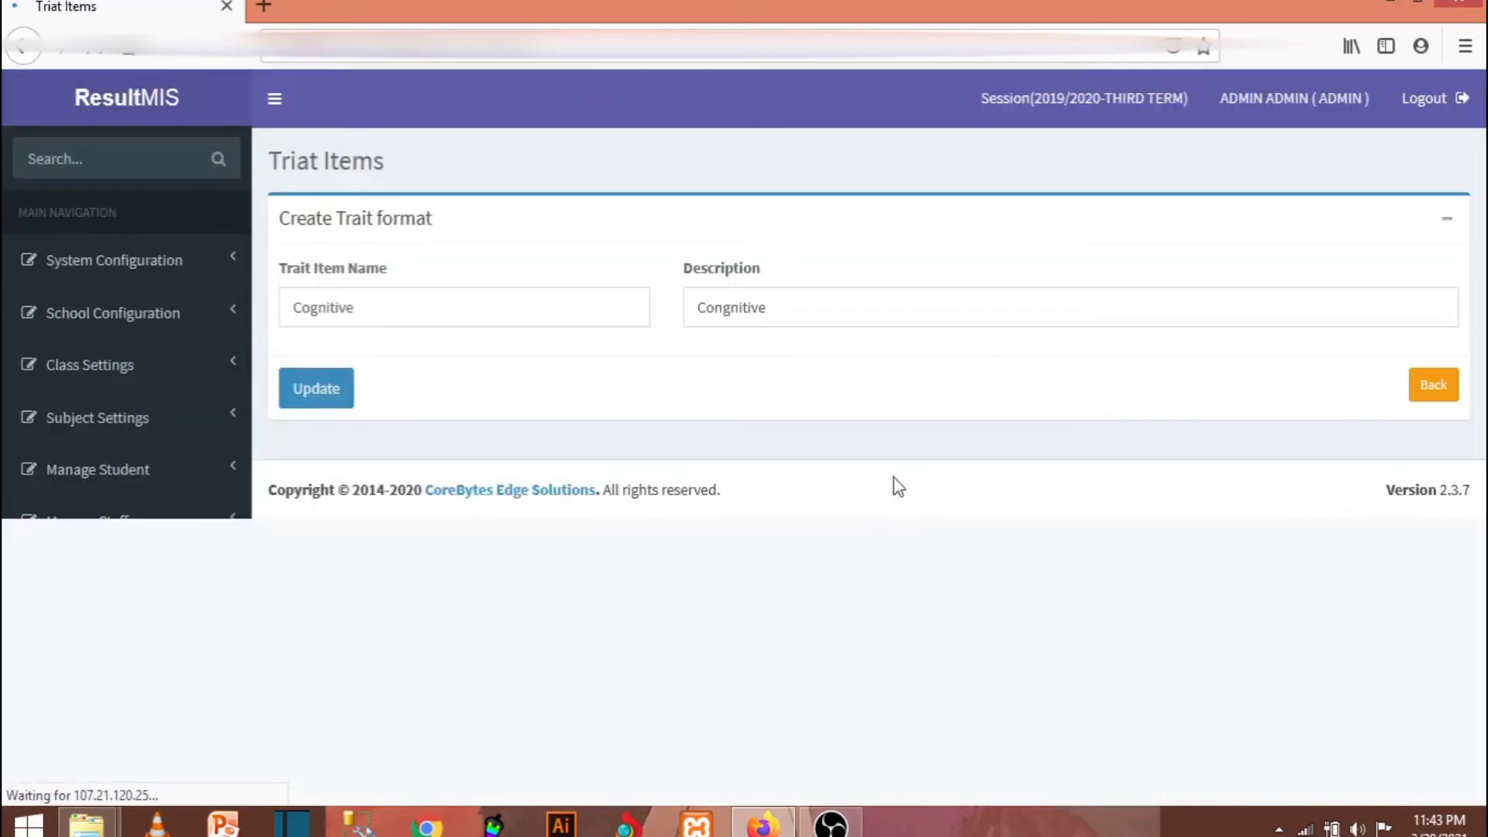
pyautogui.click(490, 310)
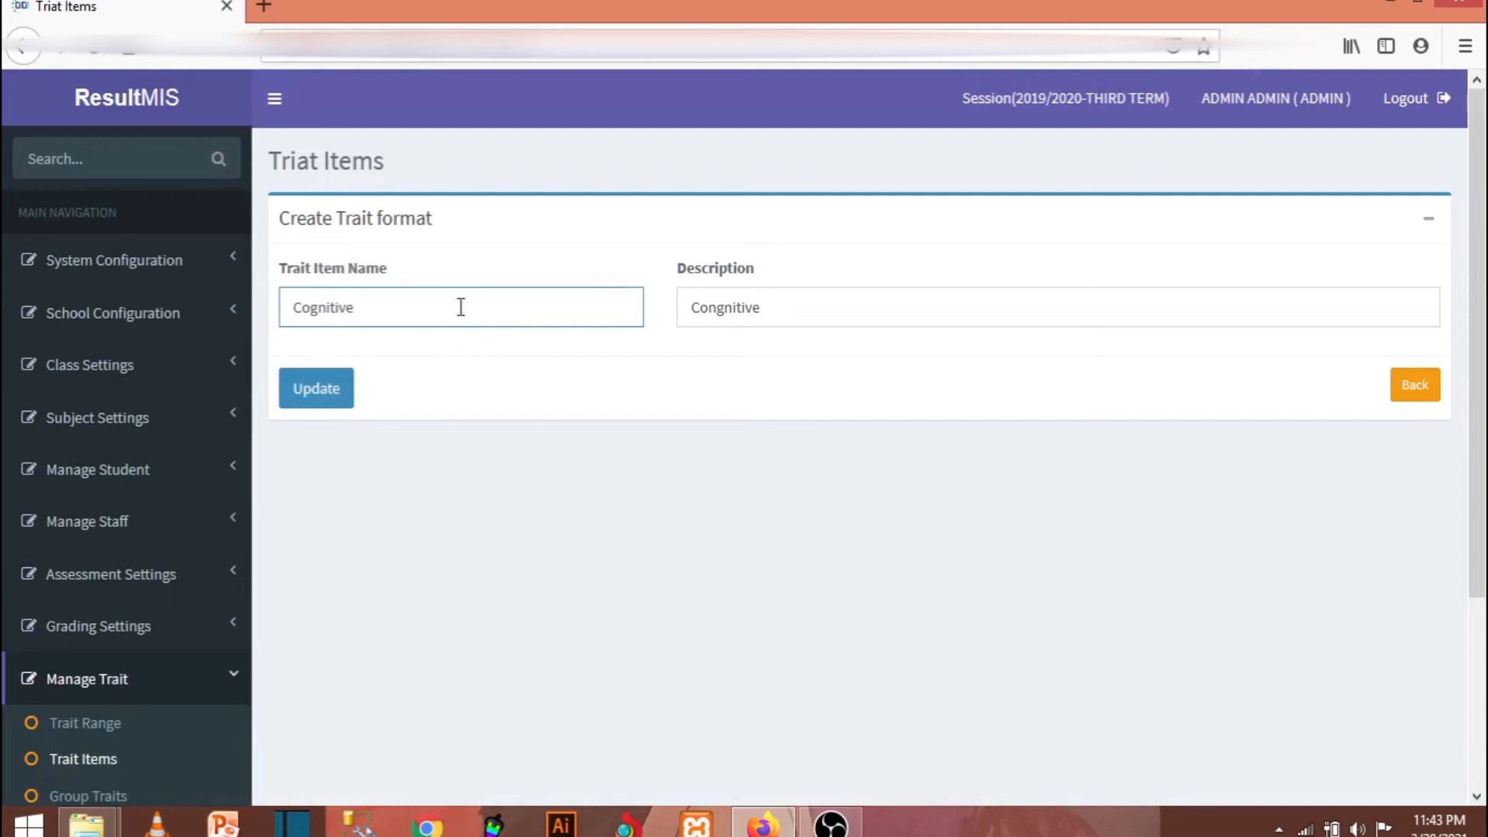
pyautogui.click(715, 307)
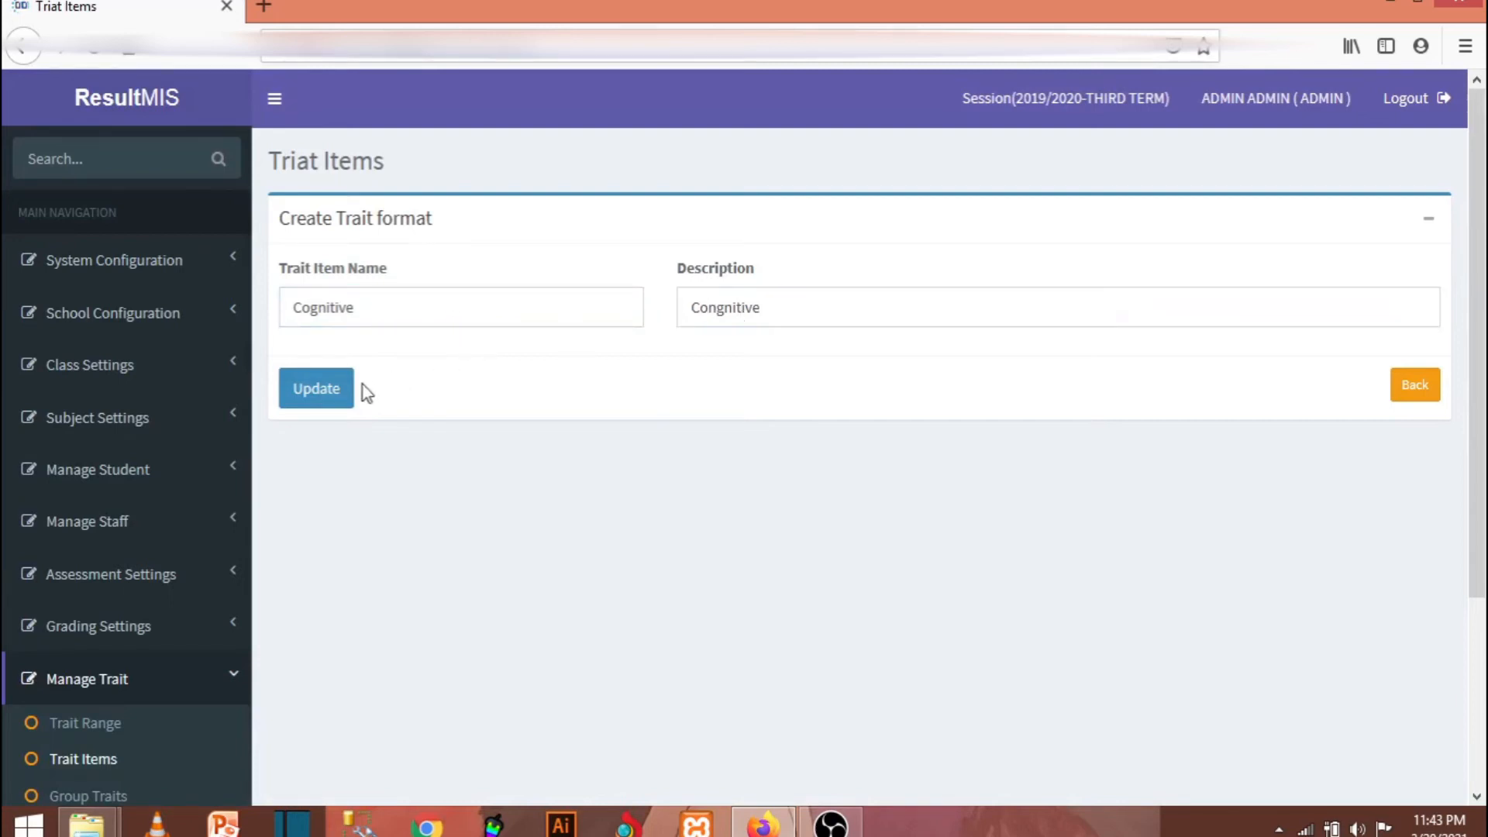
pyautogui.click(345, 400)
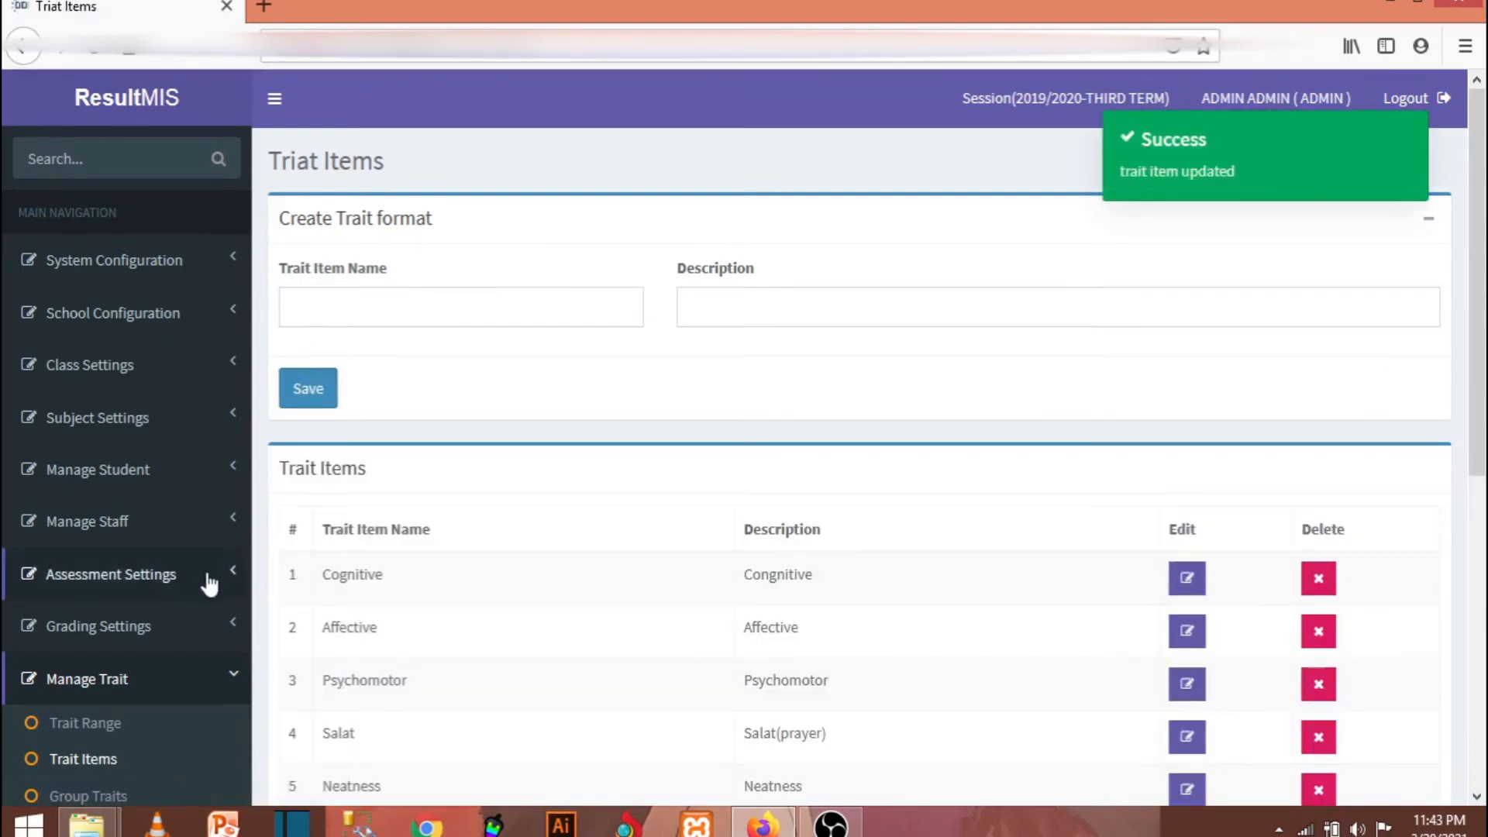
# - Return to the Trait Range page and examine the trait scale name and grading settings sections of its form
pyautogui.scroll(-2, 163, 690)
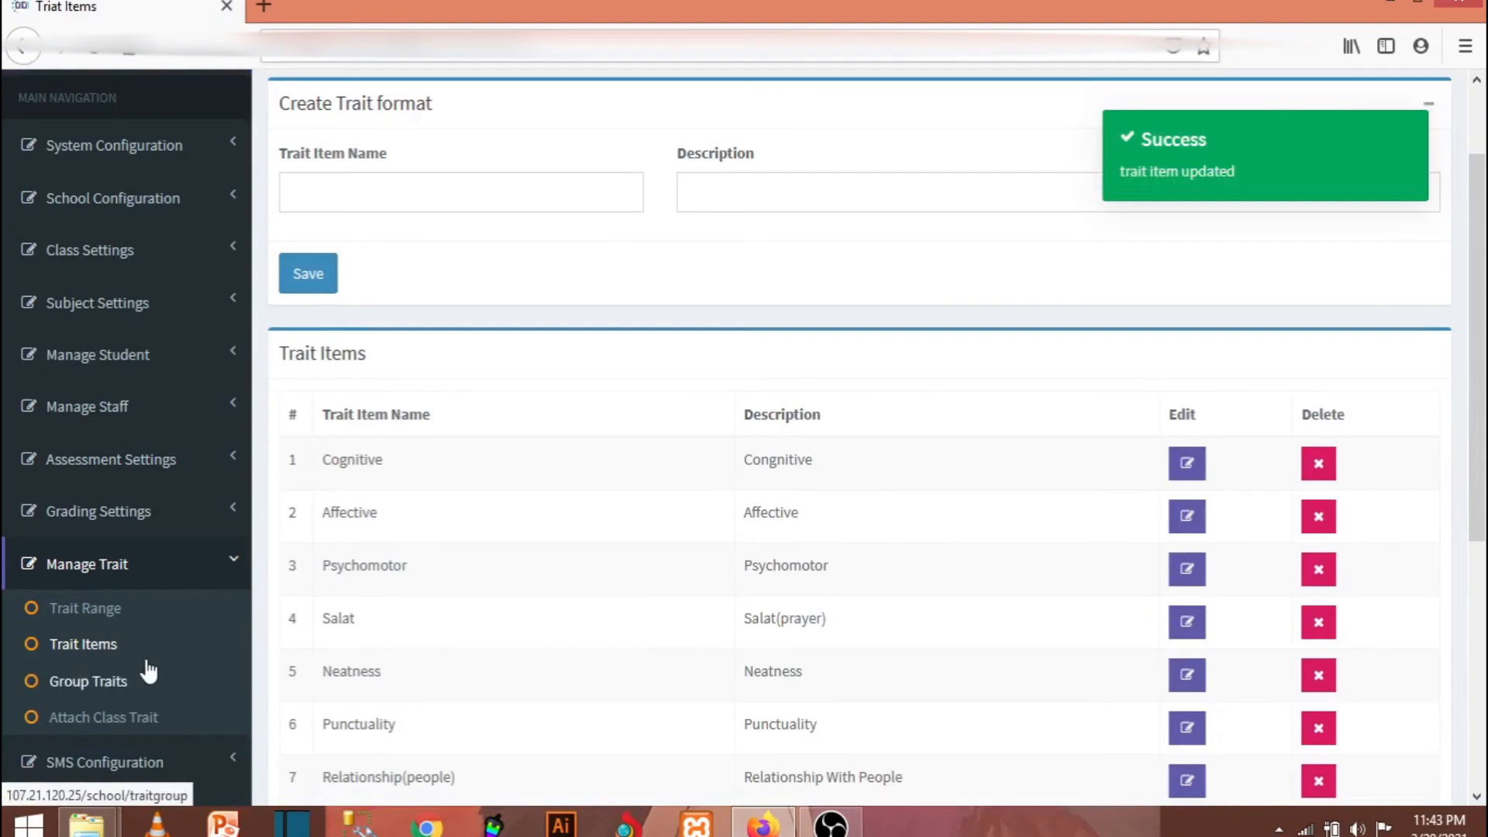
pyautogui.click(115, 612)
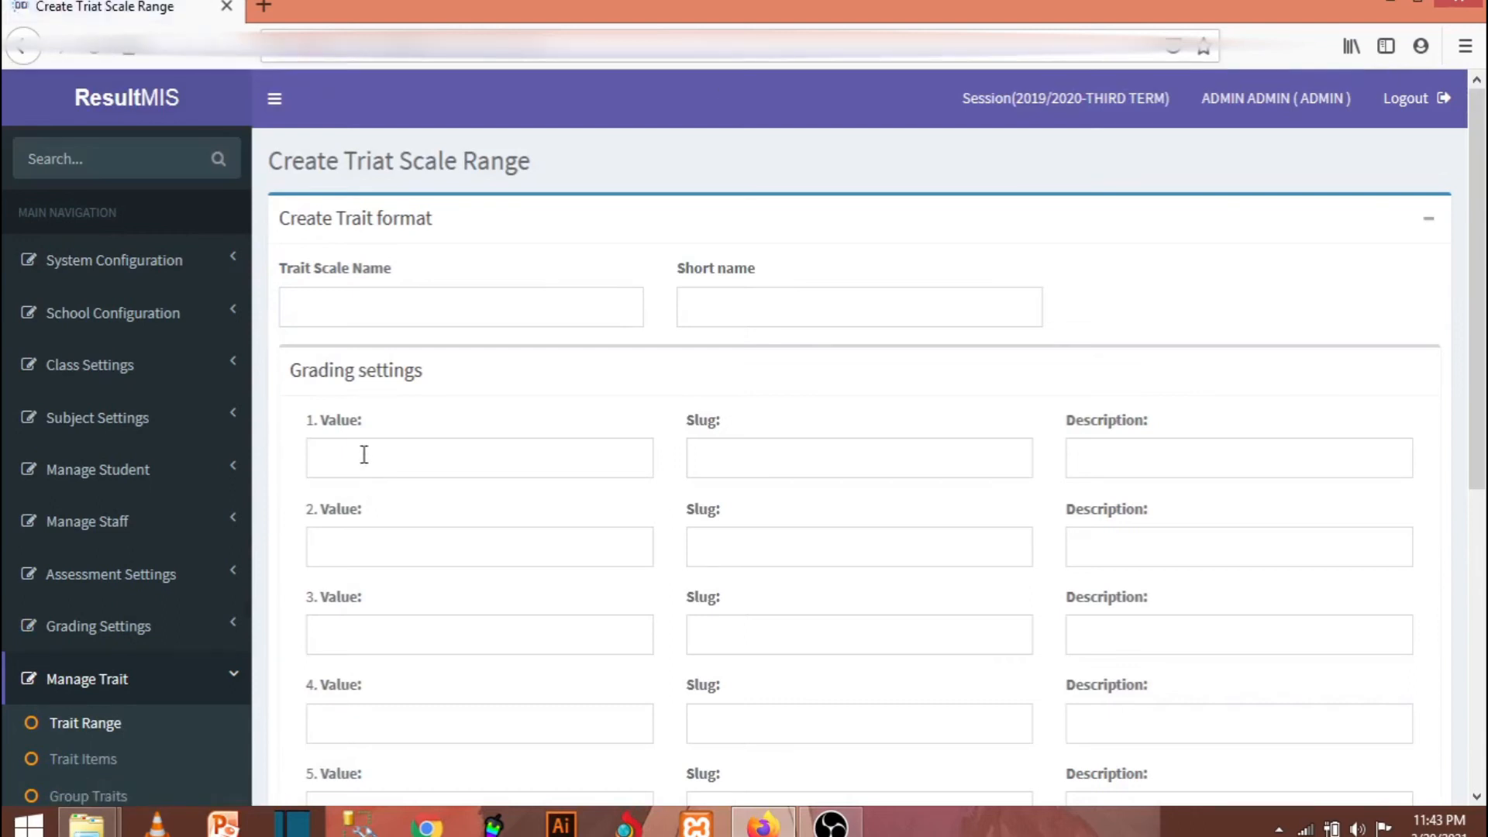
pyautogui.click(369, 304)
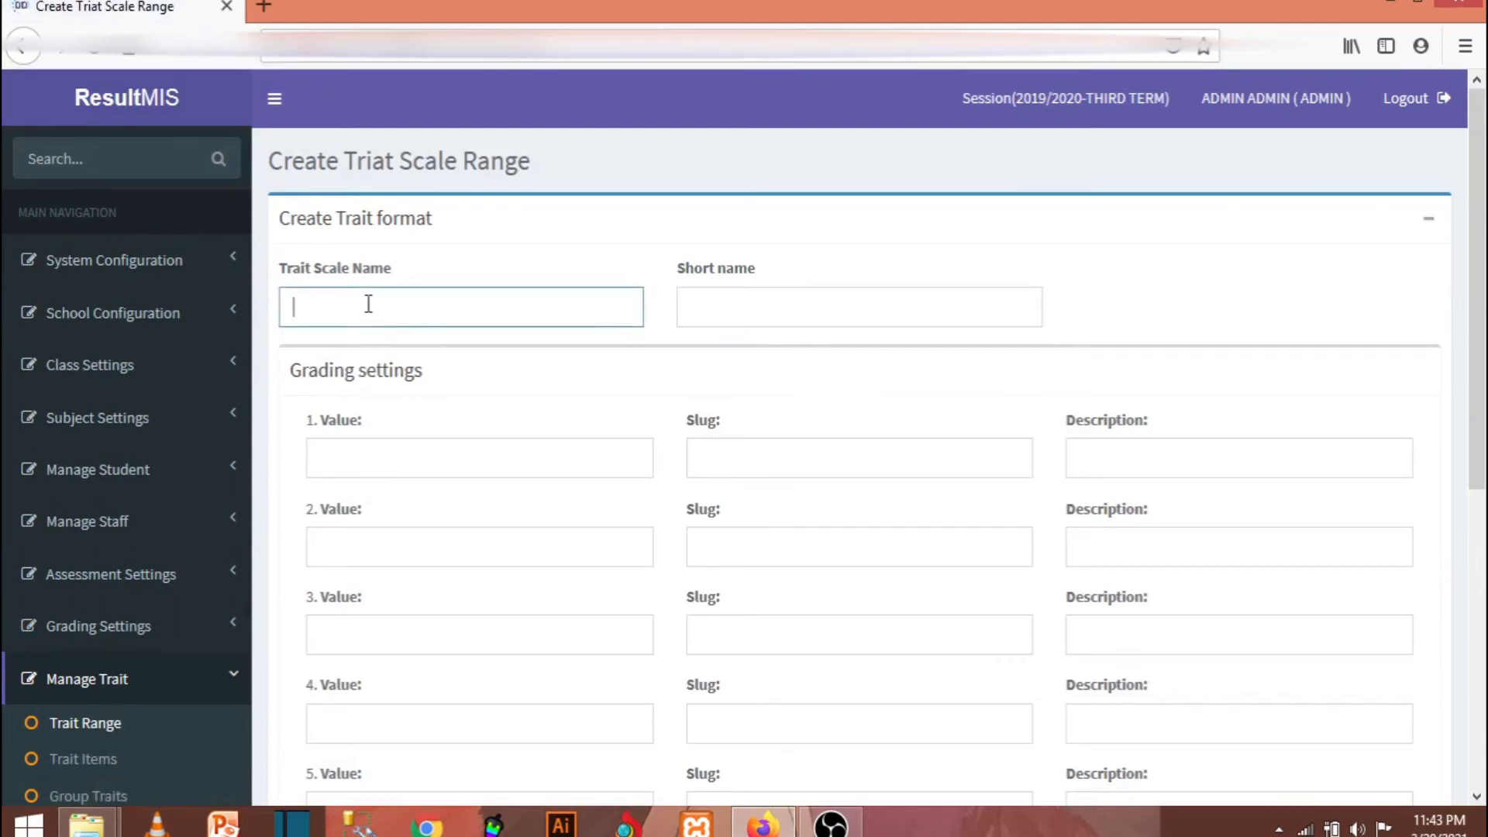
pyautogui.scroll(-1, 369, 304)
pyautogui.scroll(1, 369, 304)
pyautogui.scroll(-3, 406, 305)
pyautogui.scroll(3, 411, 322)
pyautogui.scroll(-3, 422, 341)
pyautogui.scroll(2, 425, 345)
pyautogui.click(385, 331)
pyautogui.scroll(1, 345, 299)
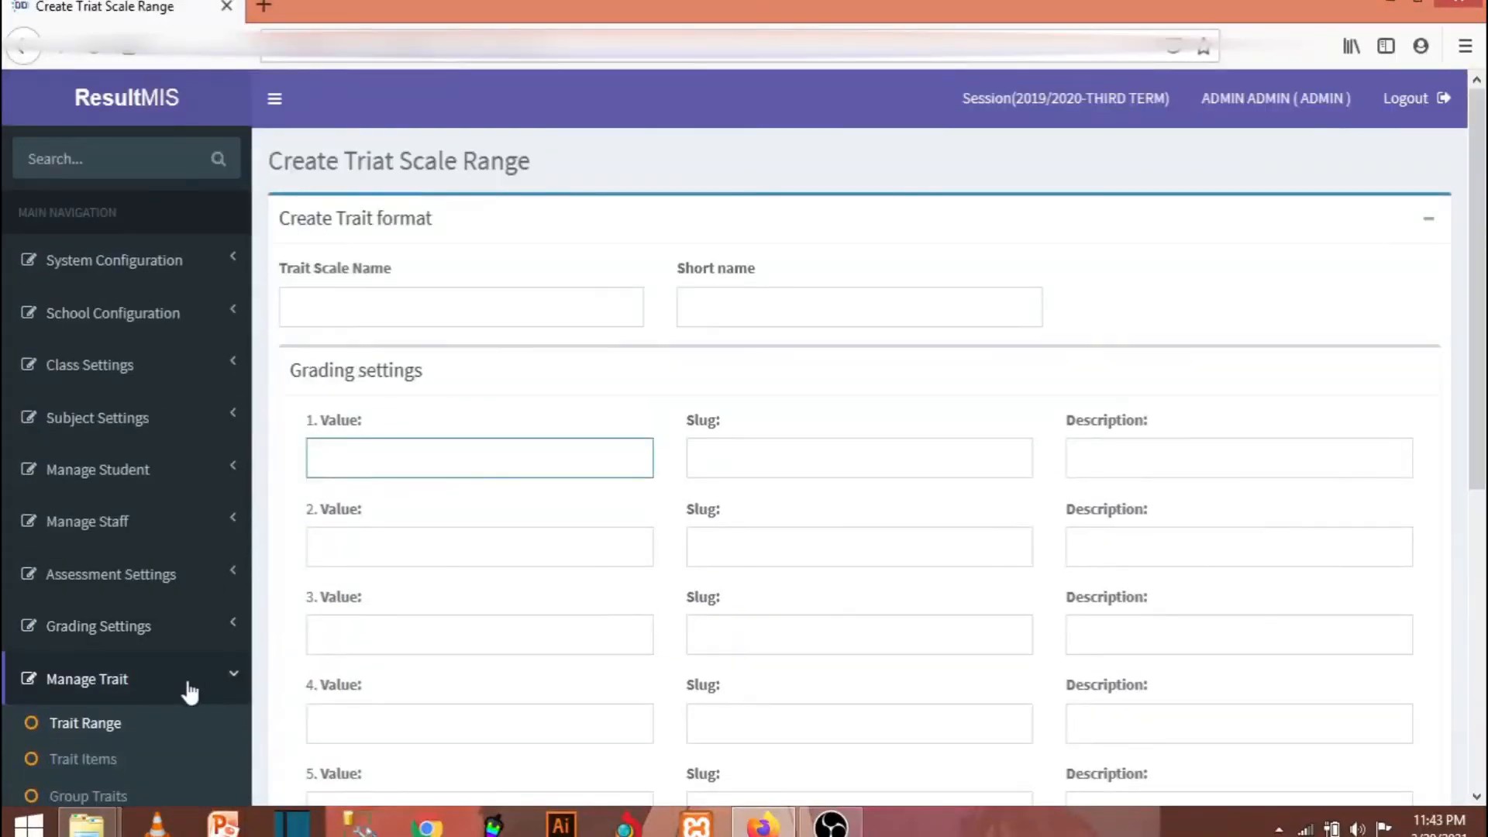
# - Go through the five Value fields in the grading settings of the trait scale form
pyautogui.scroll(-3, 403, 471)
pyautogui.click(396, 207)
pyautogui.scroll(1, 396, 207)
pyautogui.click(395, 227)
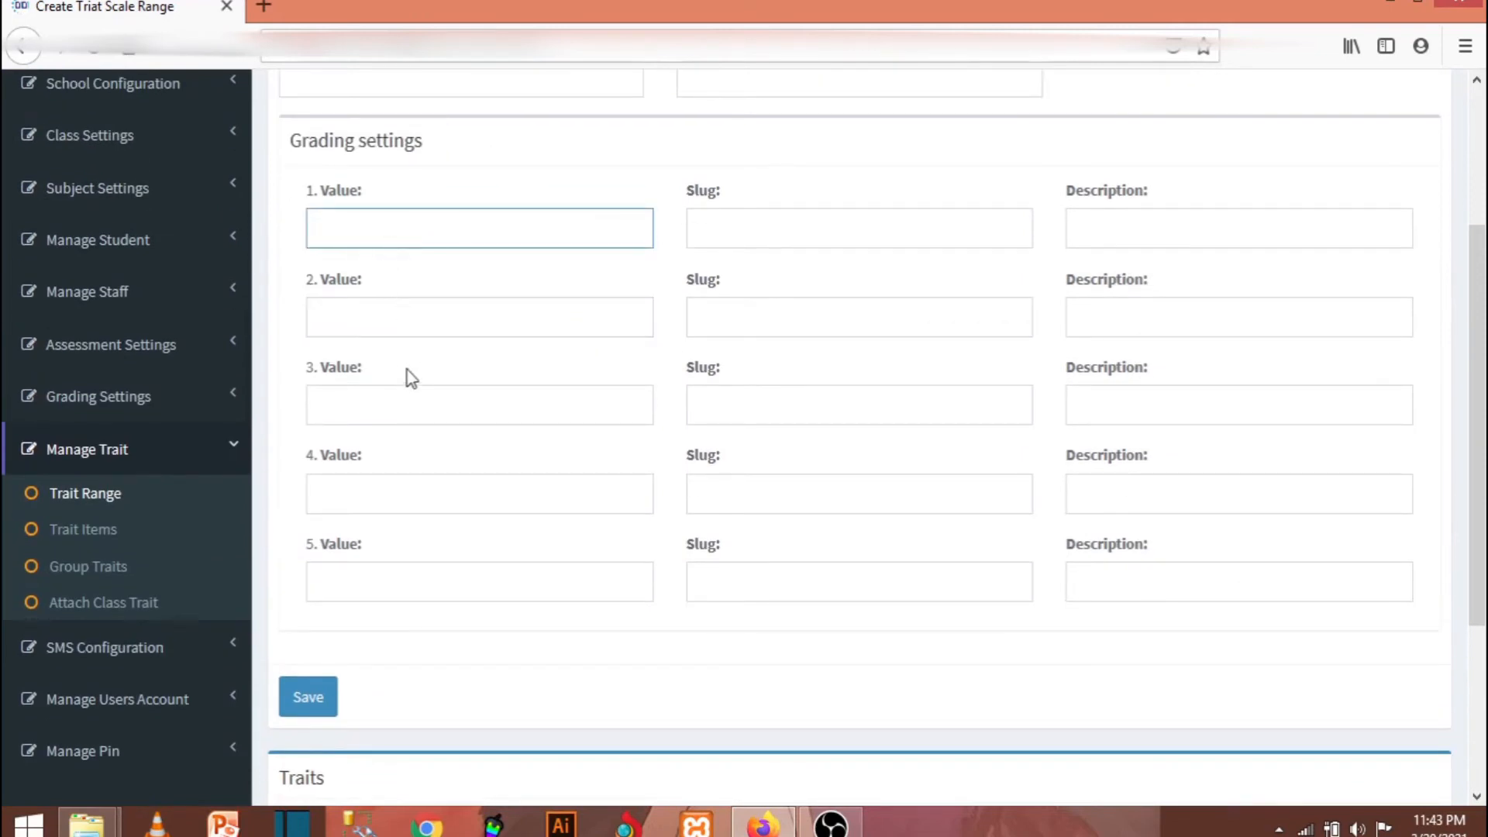
pyautogui.click(391, 316)
pyautogui.click(374, 313)
pyautogui.click(368, 399)
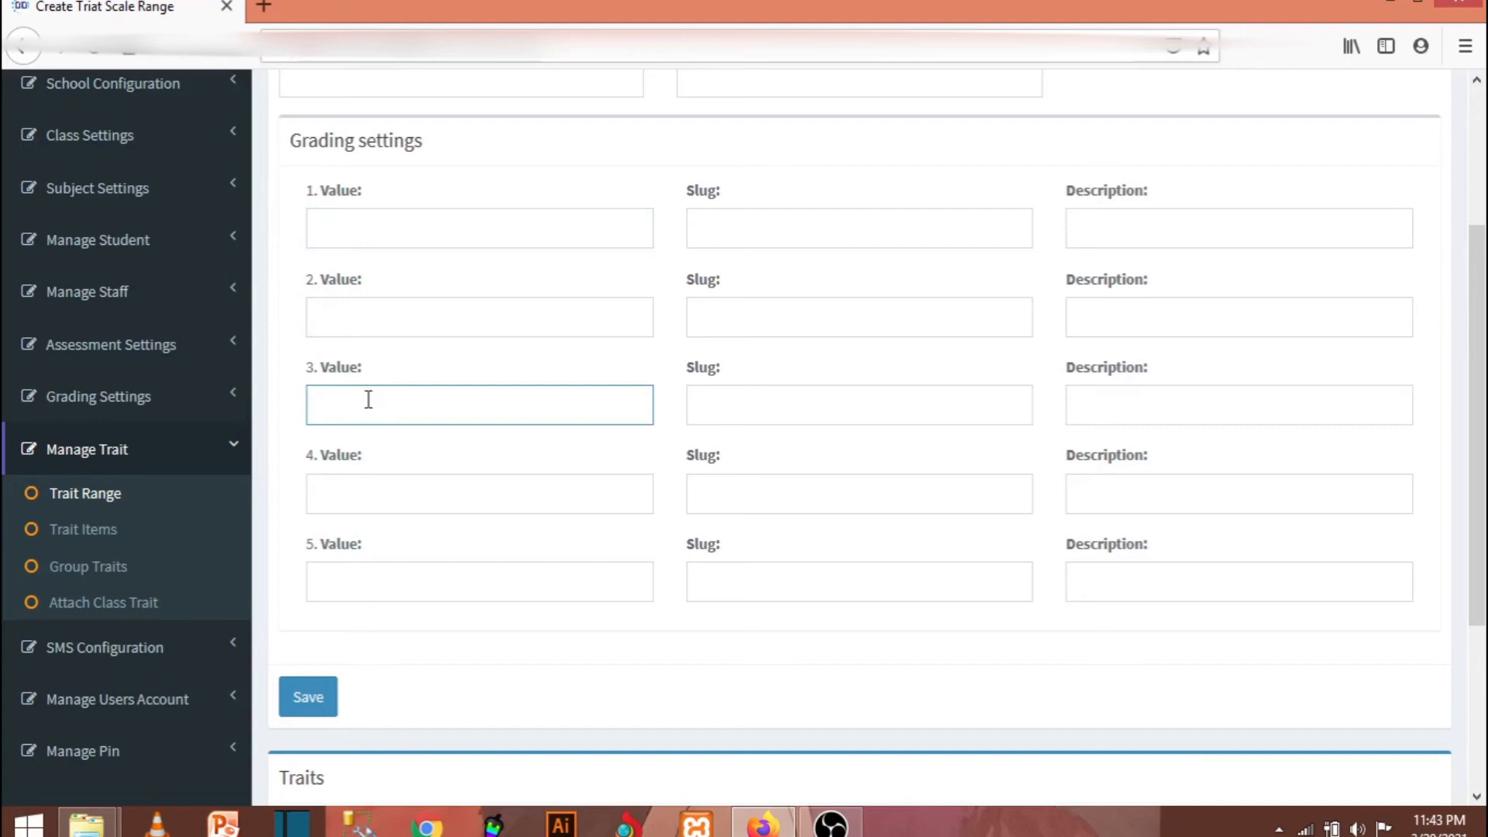
pyautogui.click(364, 232)
pyautogui.click(360, 319)
pyautogui.click(364, 370)
pyautogui.click(362, 398)
pyautogui.click(365, 482)
pyautogui.click(394, 557)
pyautogui.click(393, 570)
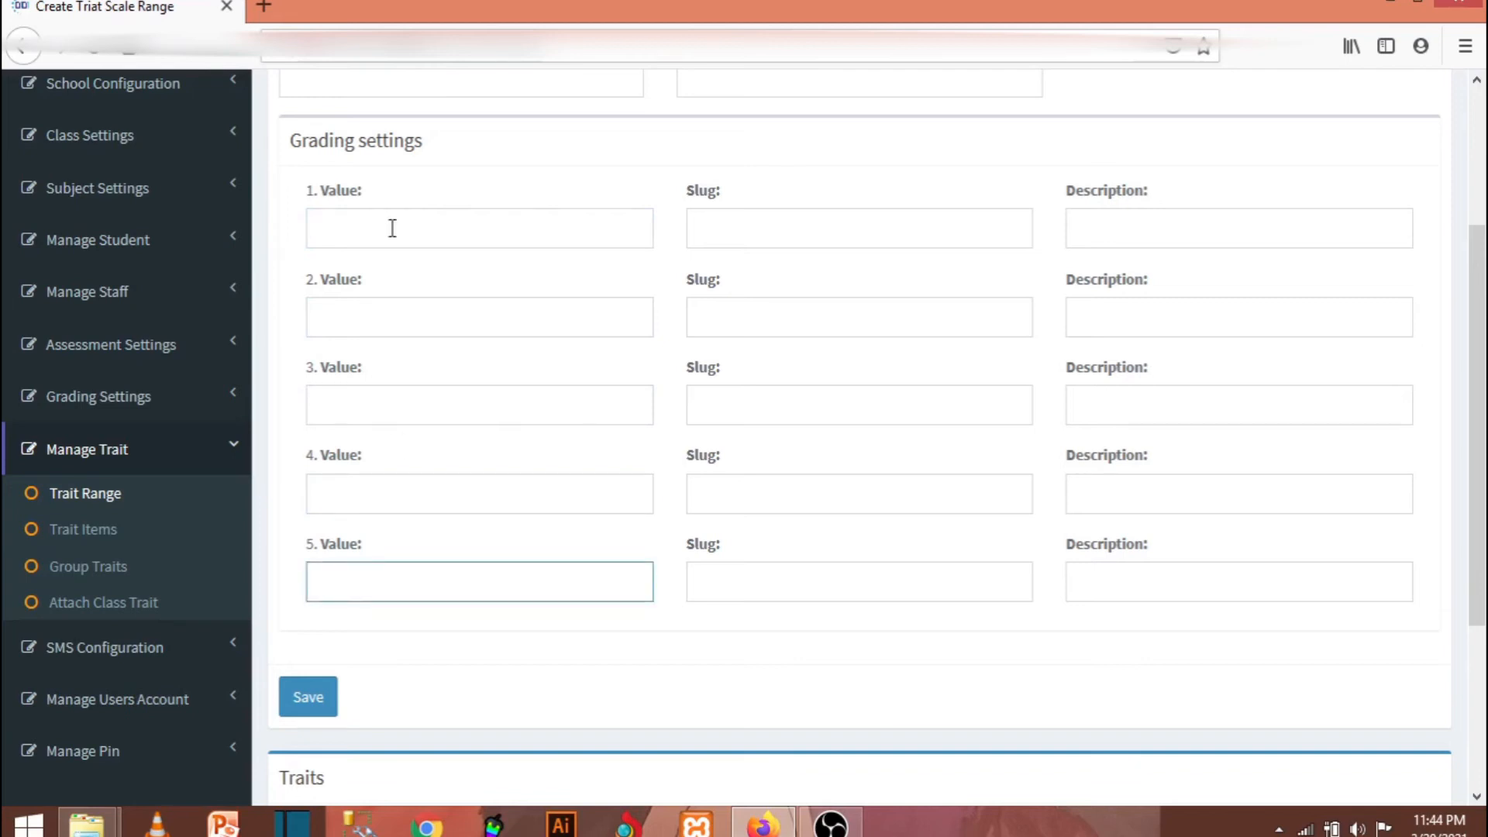
# - Go through the Description and Slug fields for the five rows of the trait scale's grading settings
pyautogui.click(1108, 223)
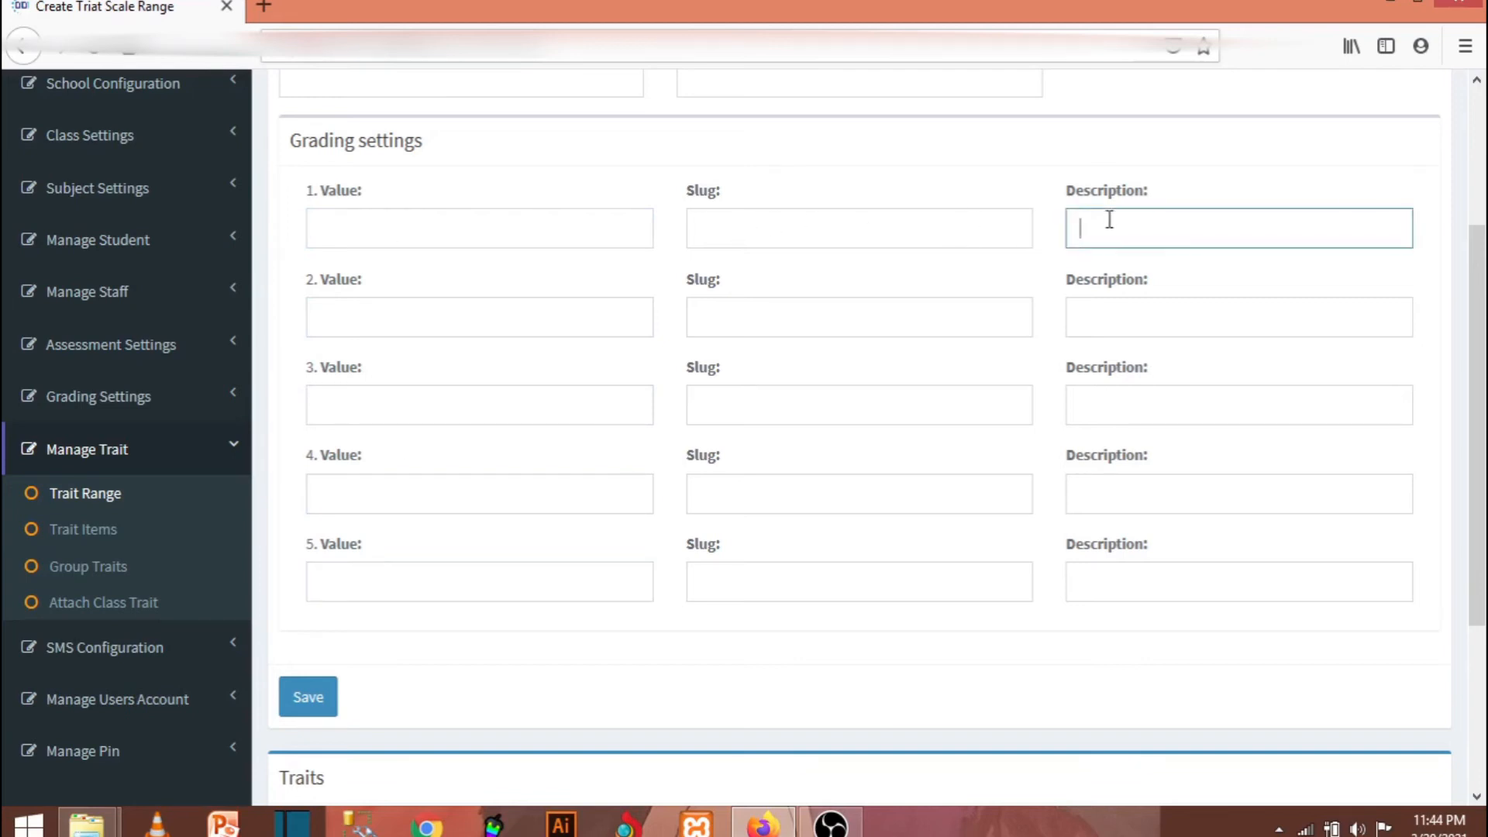
pyautogui.click(1113, 313)
pyautogui.click(1109, 226)
pyautogui.click(1088, 400)
pyautogui.click(1068, 487)
pyautogui.click(1103, 577)
pyautogui.click(855, 227)
pyautogui.click(792, 332)
pyautogui.click(781, 399)
pyautogui.click(751, 496)
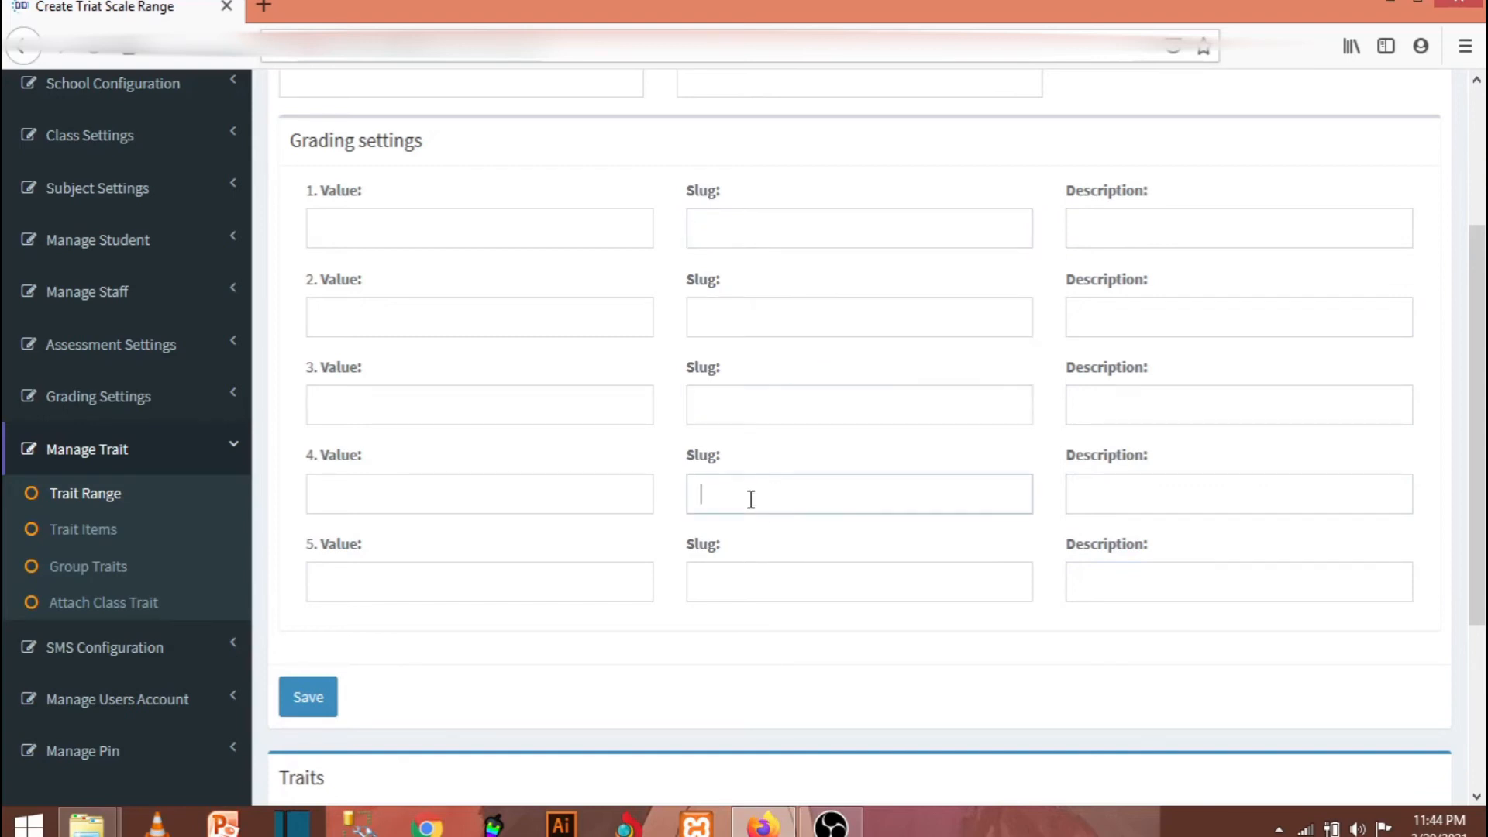
pyautogui.click(764, 567)
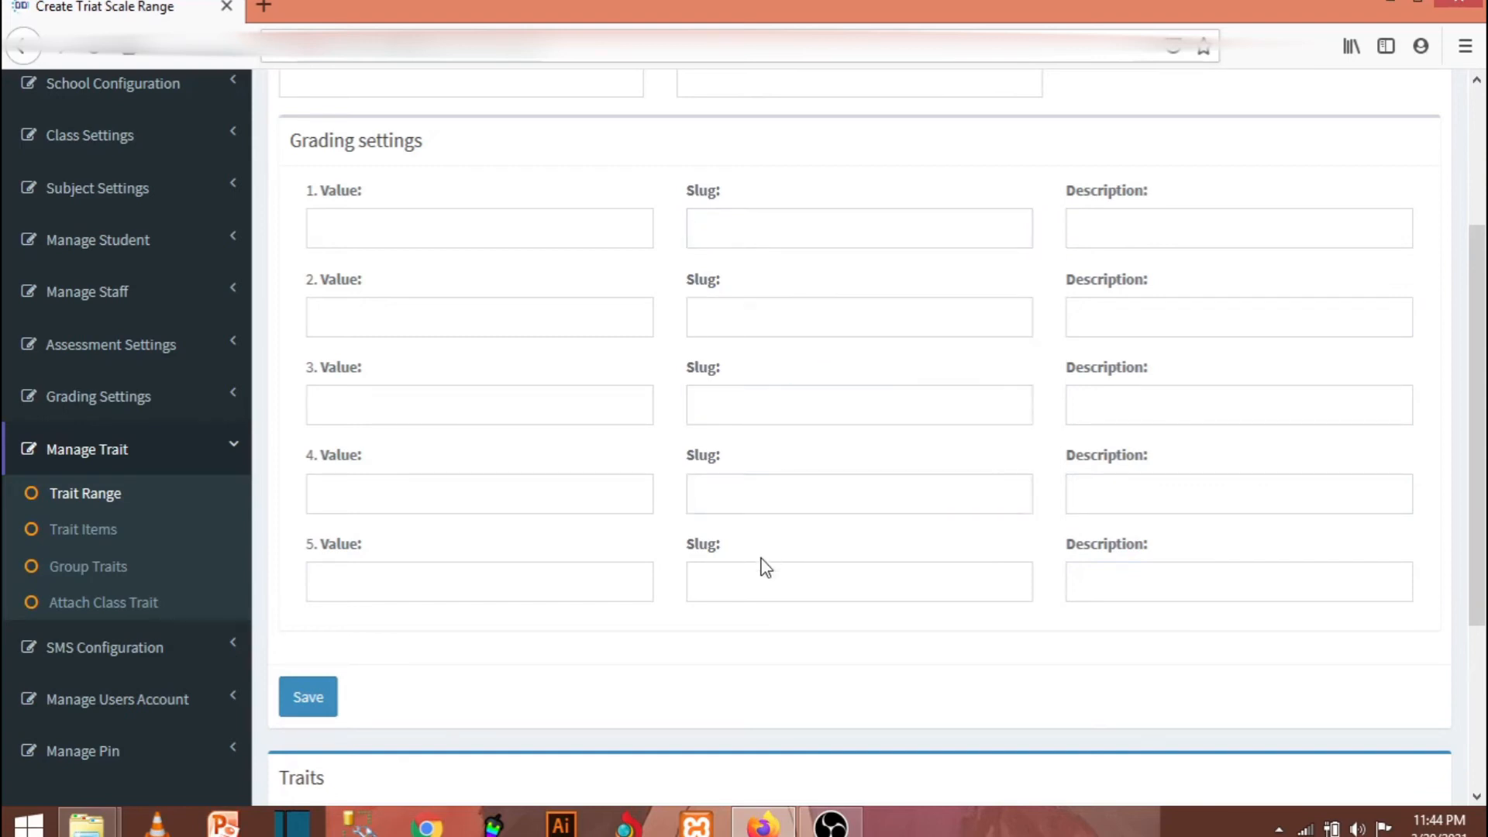
# - Open the Group Traits page and review the existing trait groups with their trait ranges and items
pyautogui.click(112, 572)
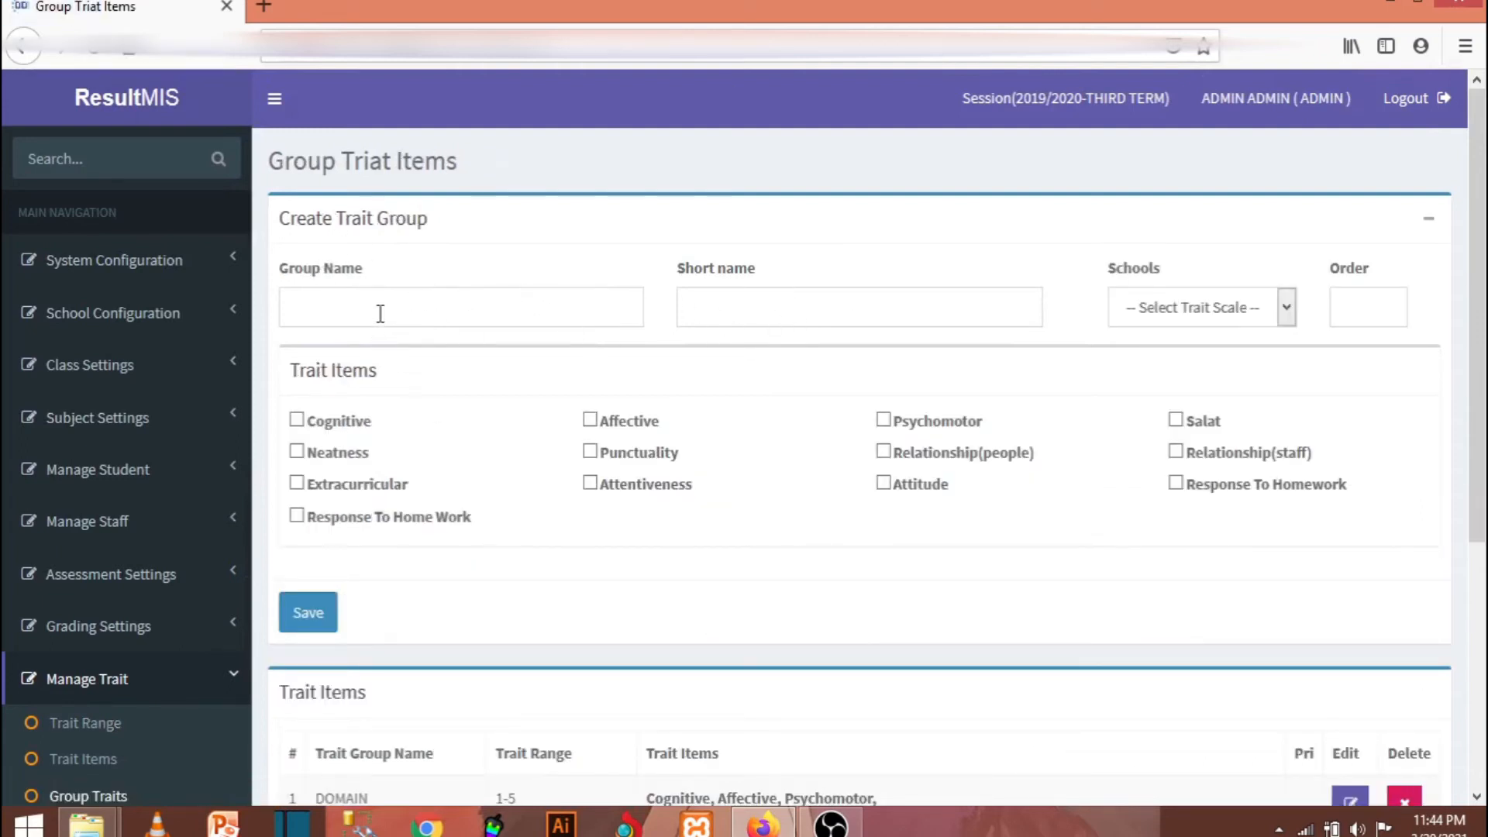
pyautogui.click(381, 314)
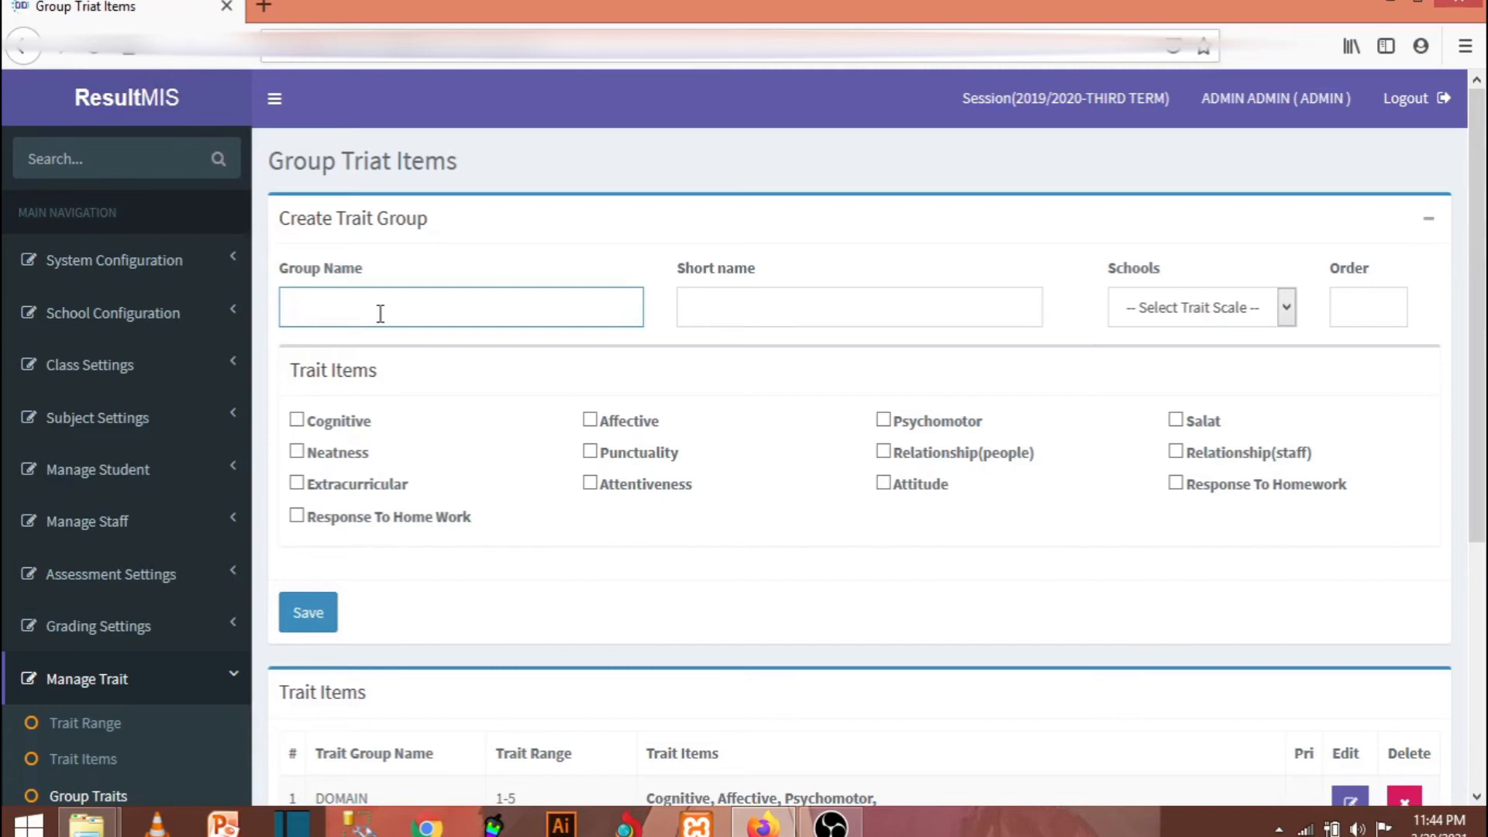
pyautogui.scroll(-3, 381, 313)
pyautogui.scroll(-2, 379, 314)
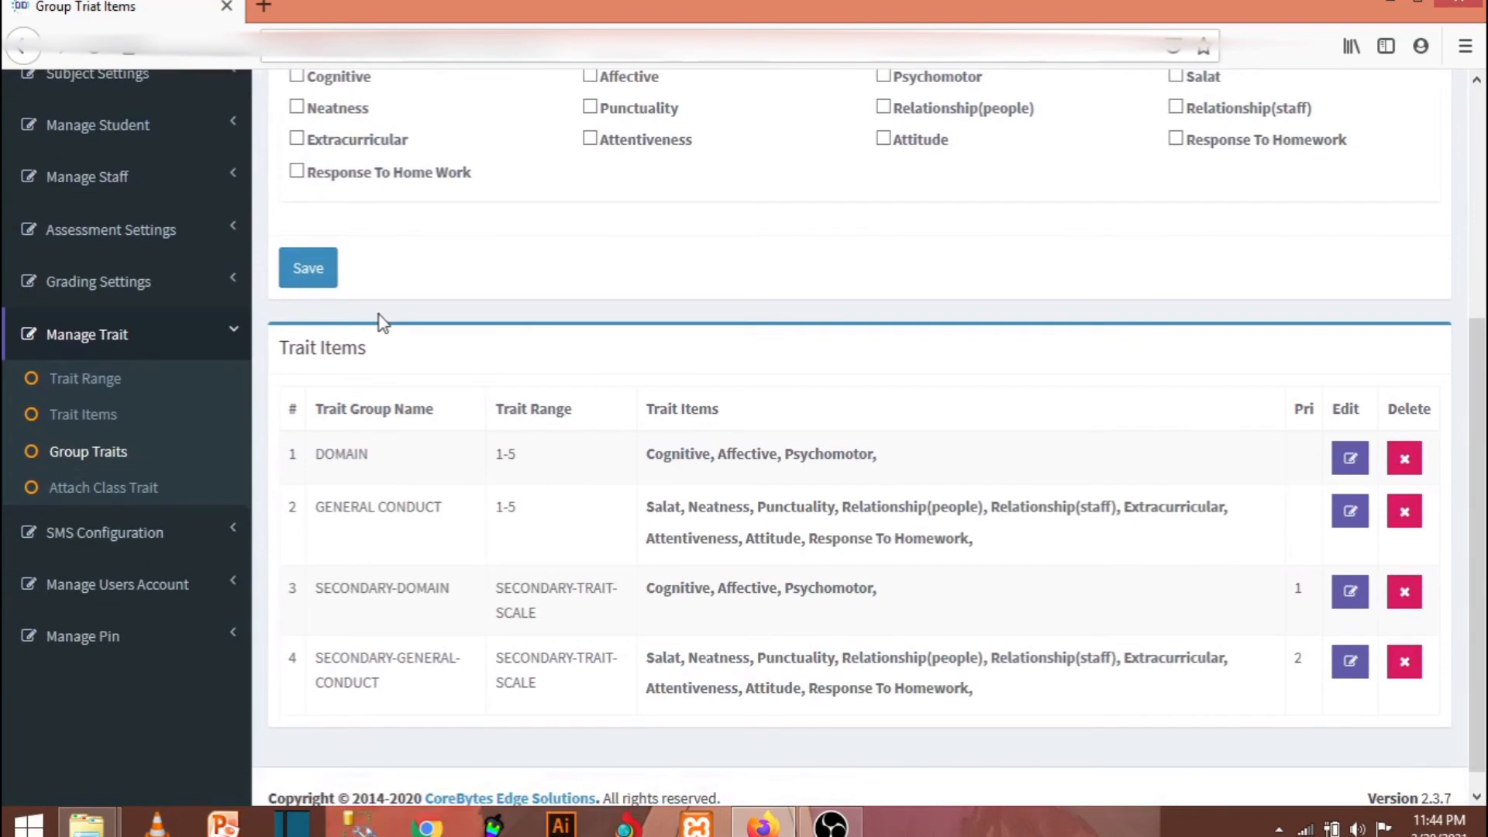
pyautogui.scroll(-1, 381, 322)
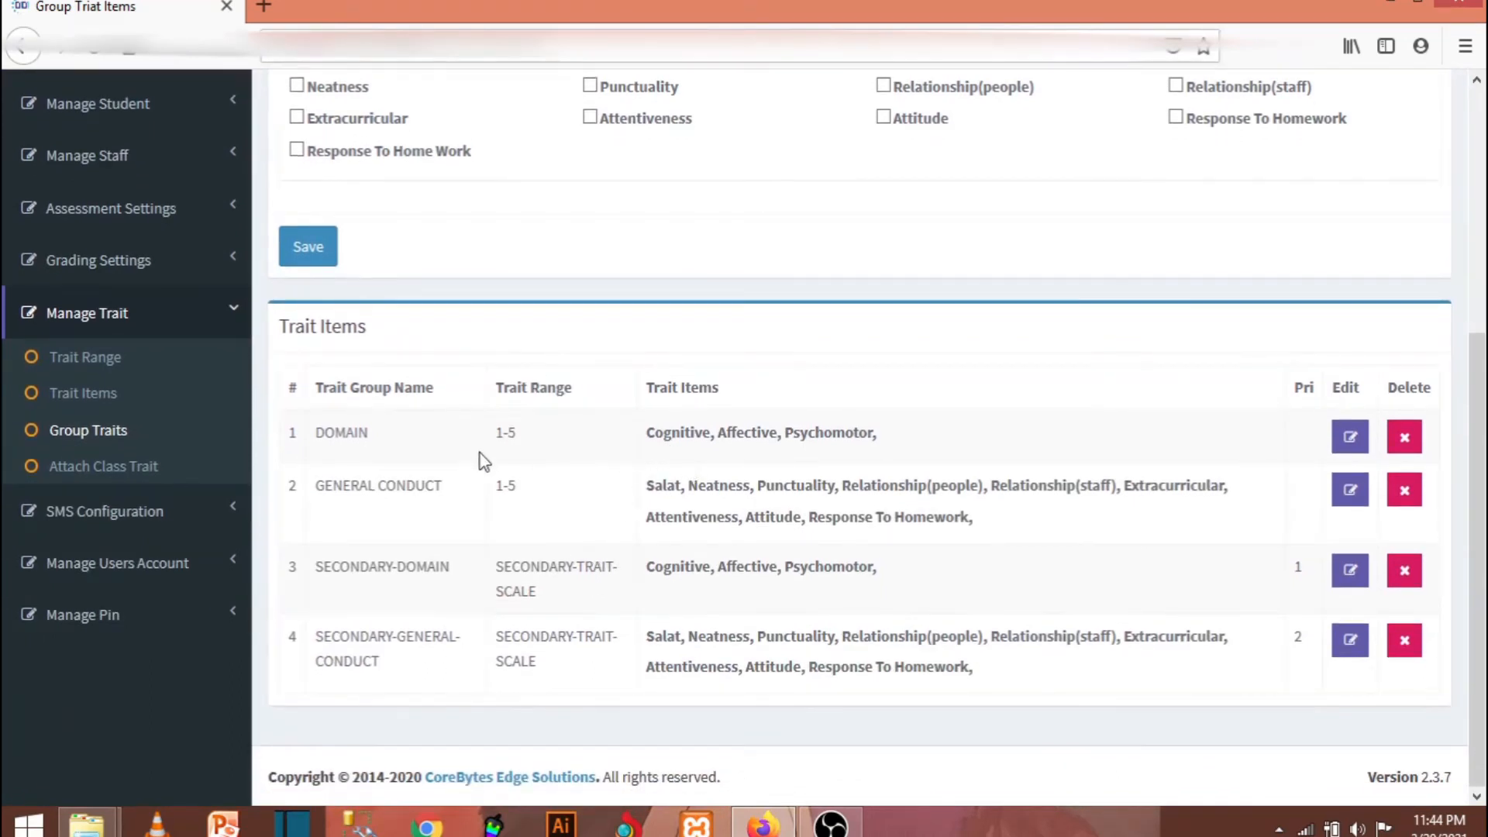
pyautogui.scroll(3, 907, 496)
pyautogui.scroll(-3, 904, 498)
pyautogui.click(1347, 491)
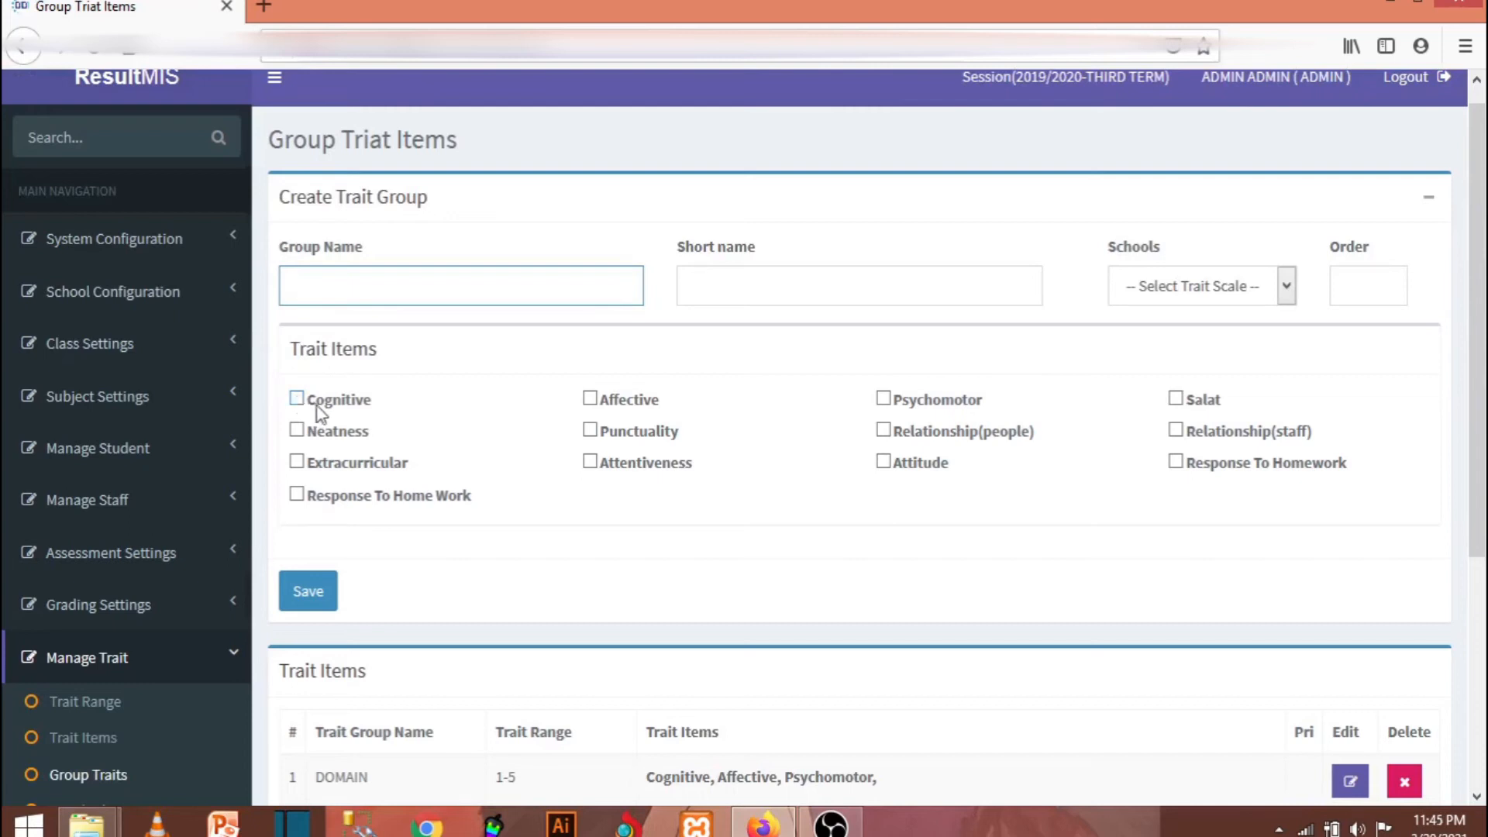
# - Include all the listed trait items, from Cognitive to Response To Home Work, in the new trait group
pyautogui.click(296, 399)
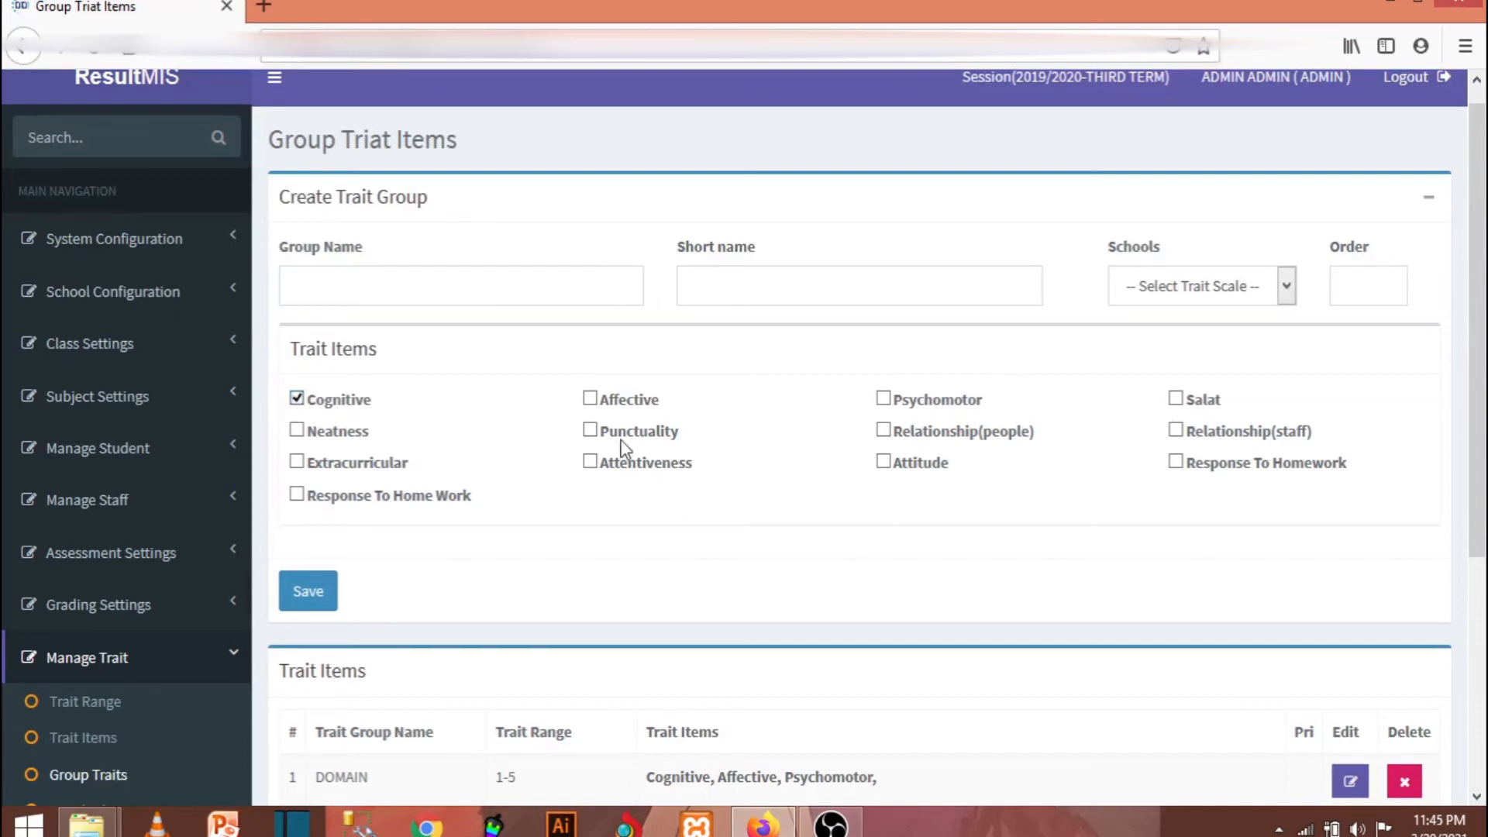
pyautogui.click(591, 400)
pyautogui.click(881, 399)
pyautogui.click(1177, 400)
pyautogui.click(590, 431)
pyautogui.click(884, 430)
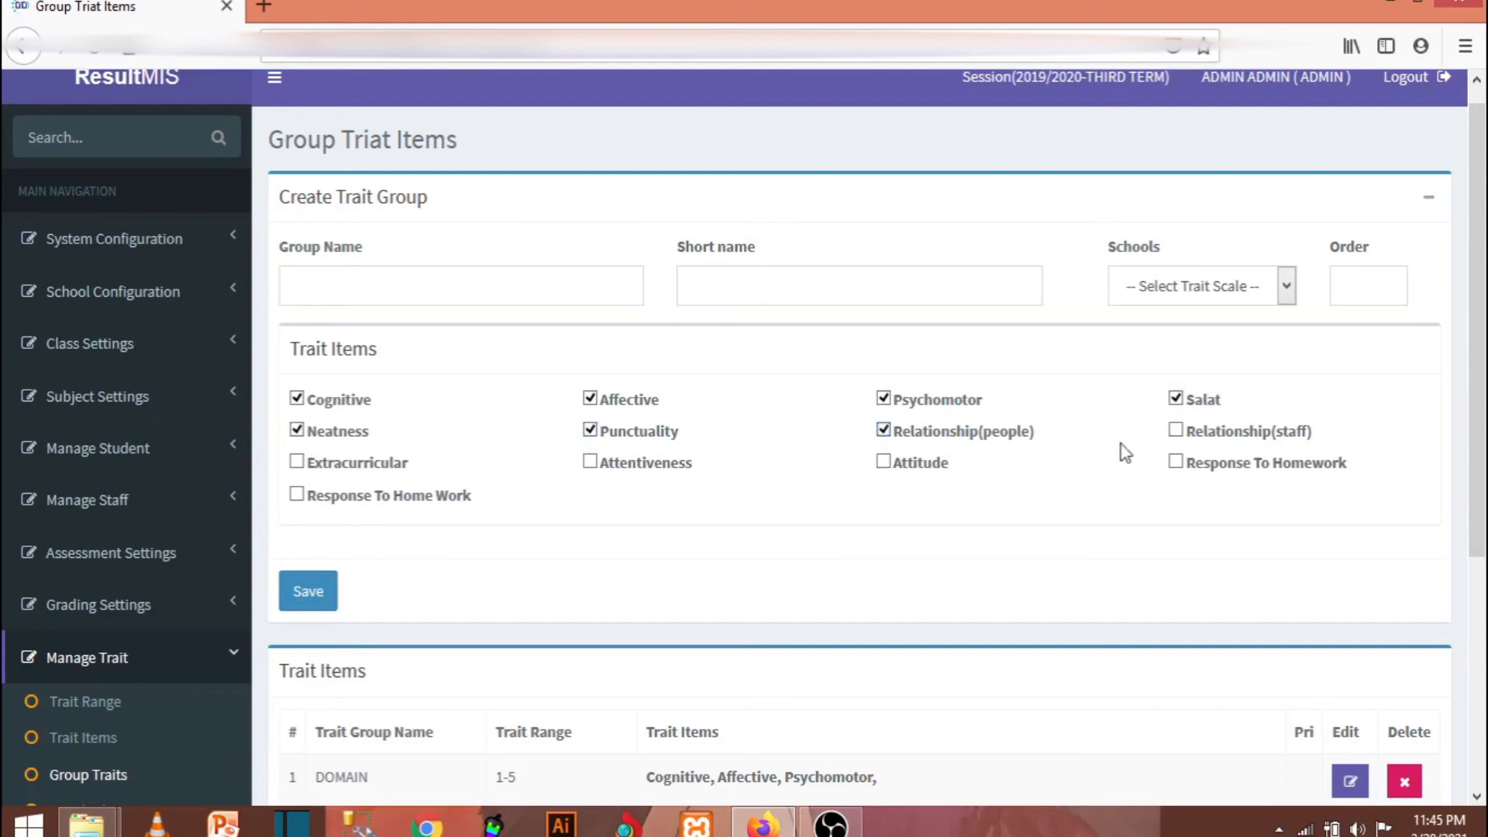
pyautogui.click(1175, 431)
pyautogui.click(298, 465)
pyautogui.click(590, 463)
pyautogui.click(884, 463)
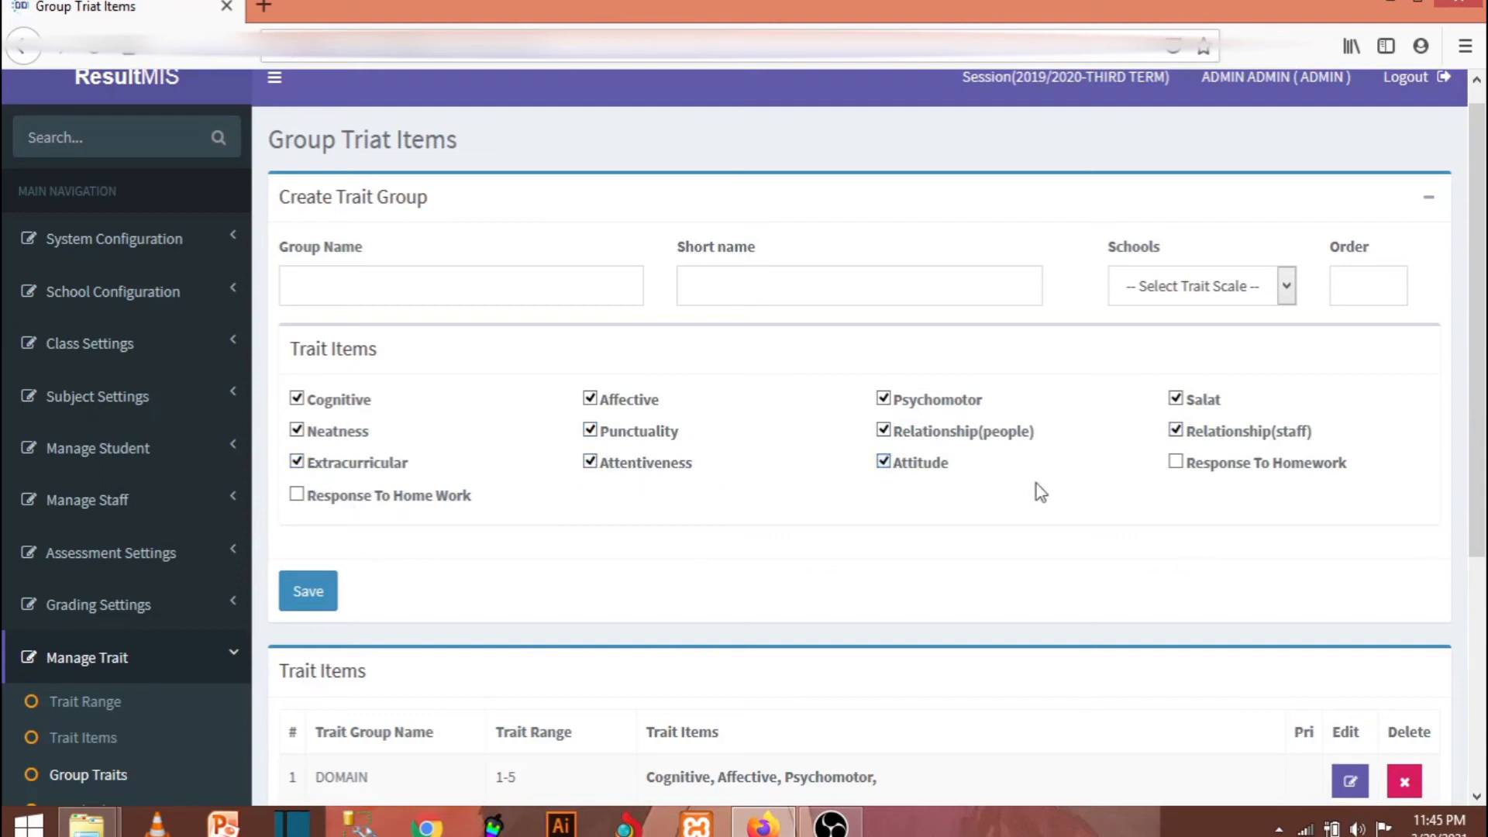
pyautogui.click(1176, 465)
pyautogui.click(298, 497)
# - Name the new trait group Every, with the short name ev, and assign it the 1-5 trait scale
pyautogui.click(365, 289)
pyautogui.scroll(-5, 421, 554)
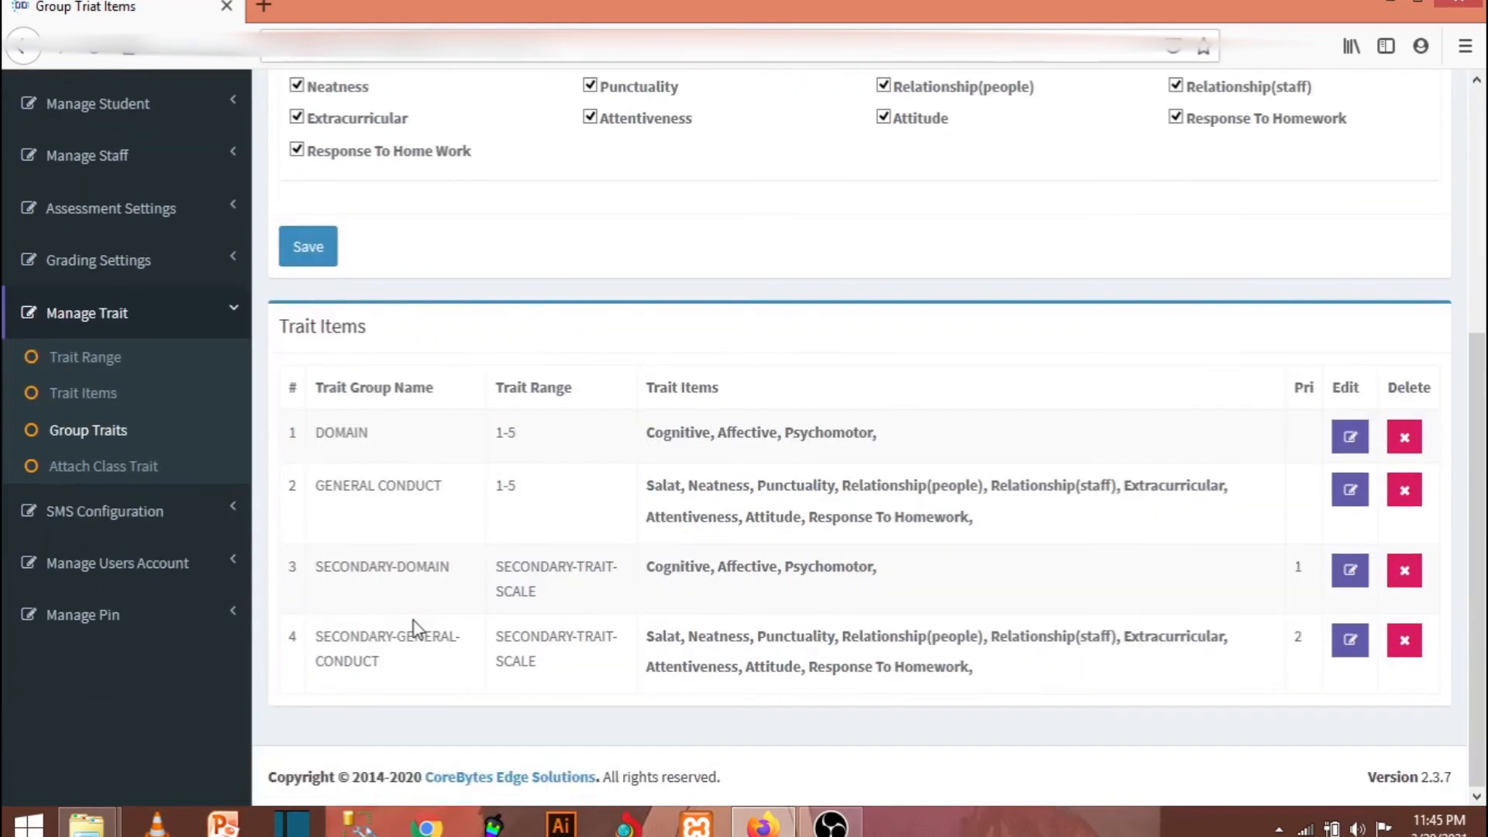
pyautogui.scroll(5, 410, 620)
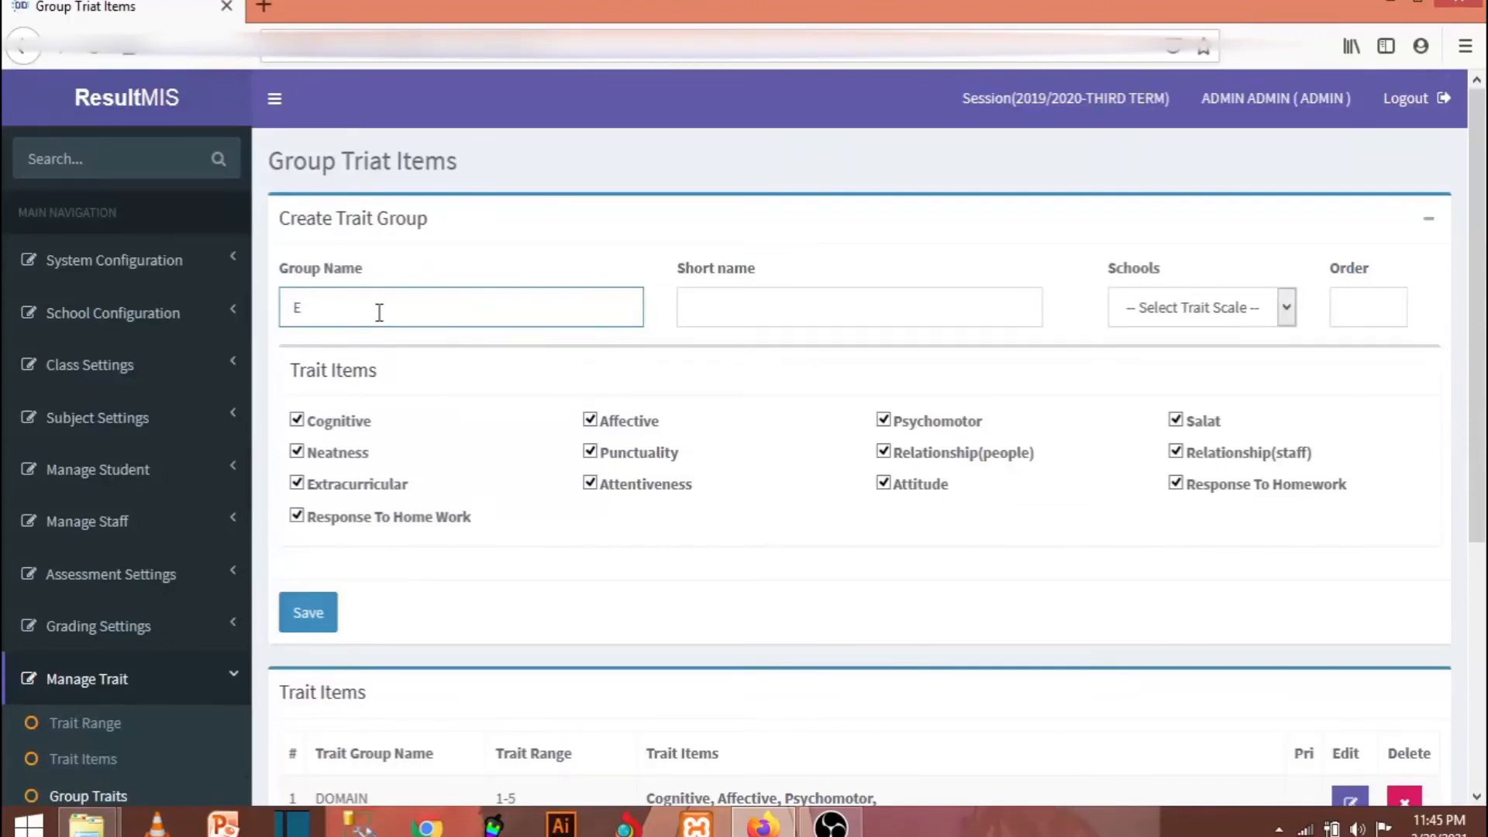
pyautogui.click(775, 326)
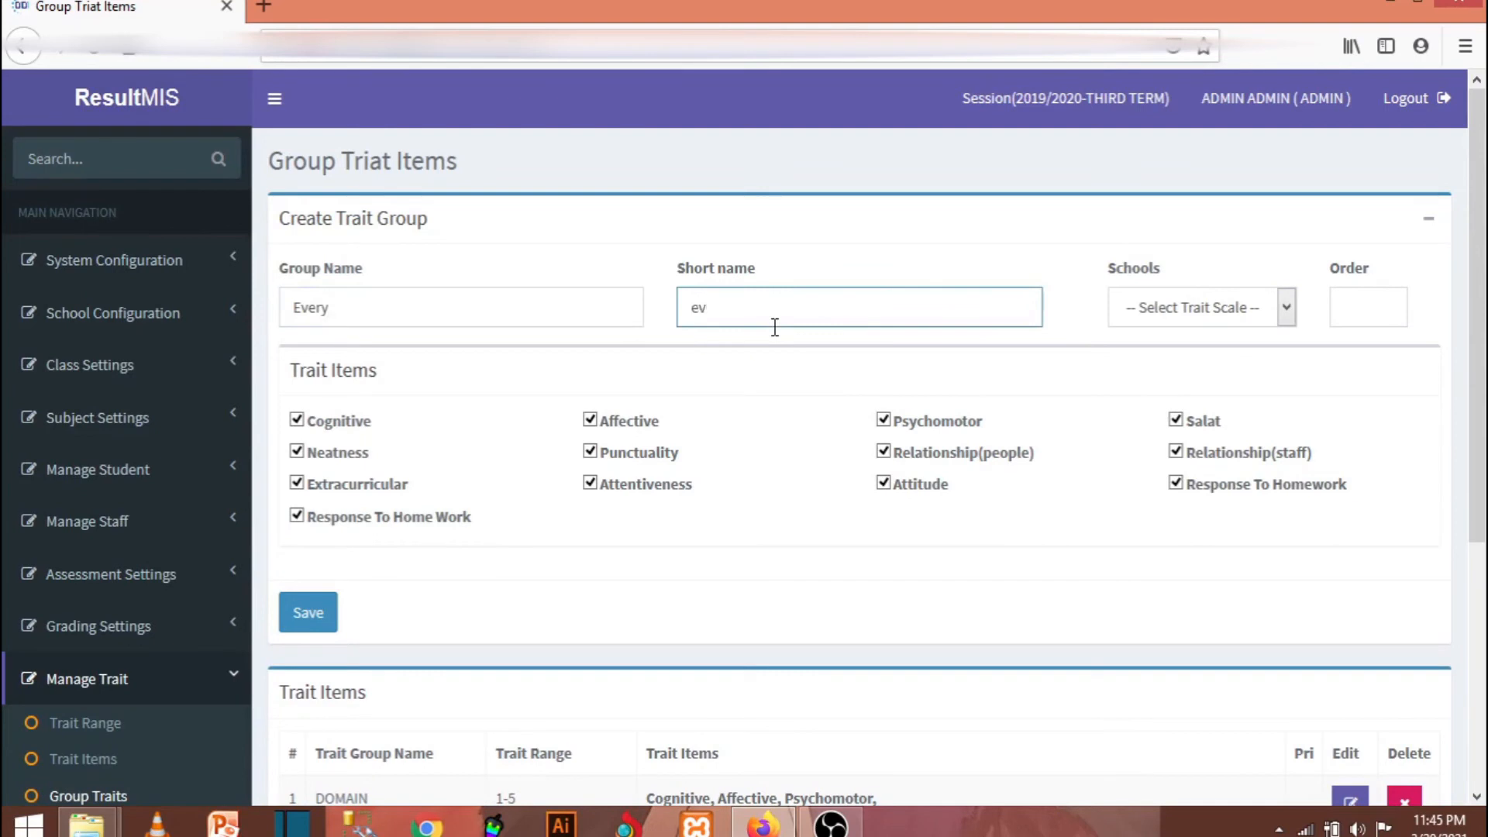
pyautogui.click(1284, 307)
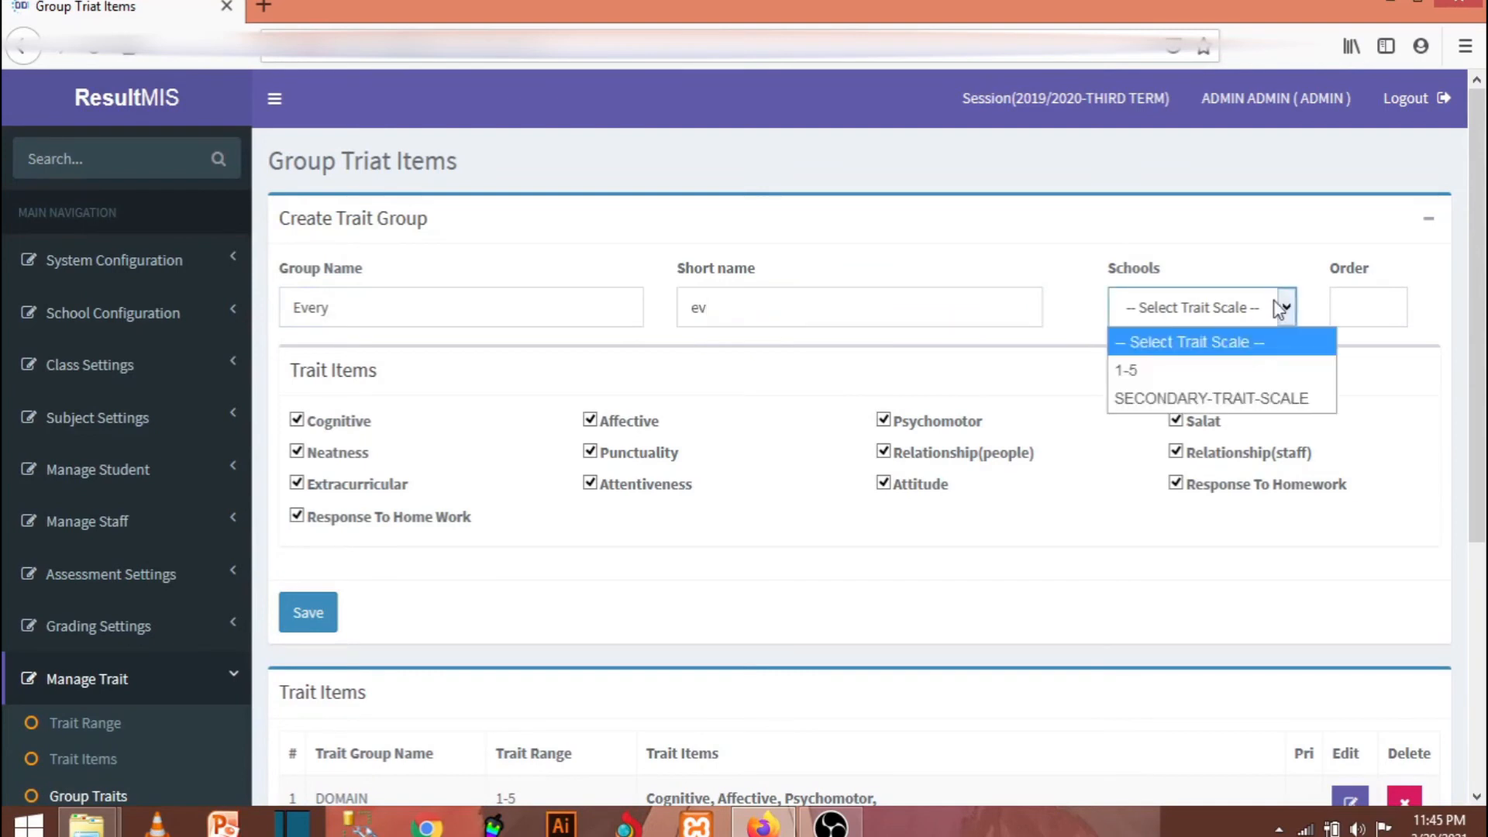
pyautogui.click(1170, 371)
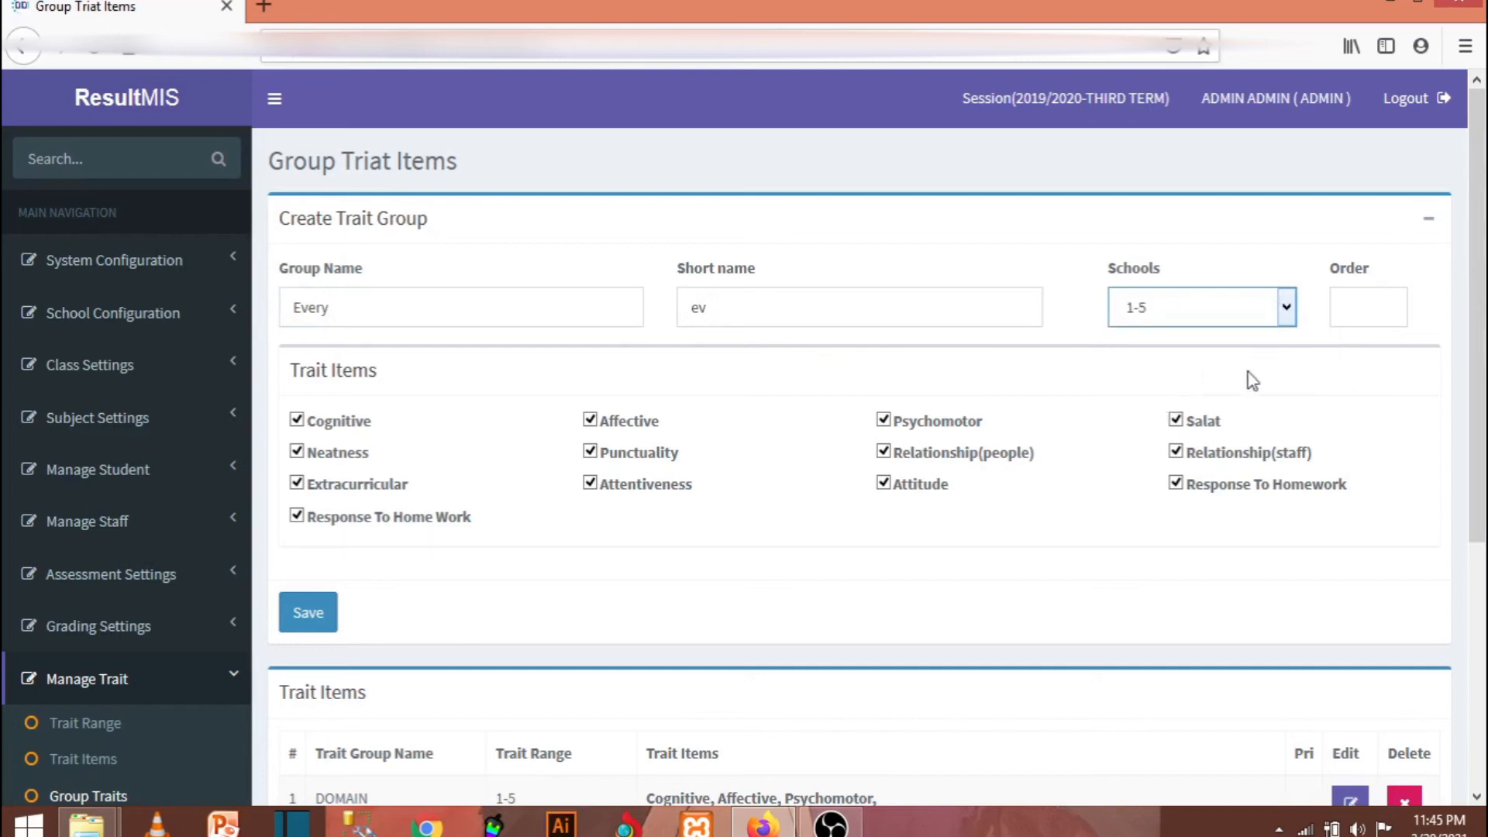
# - Try to save the trait group Every with its Order field left empty
pyautogui.click(1377, 317)
pyautogui.click(1464, 504)
pyautogui.scroll(-3, 1420, 466)
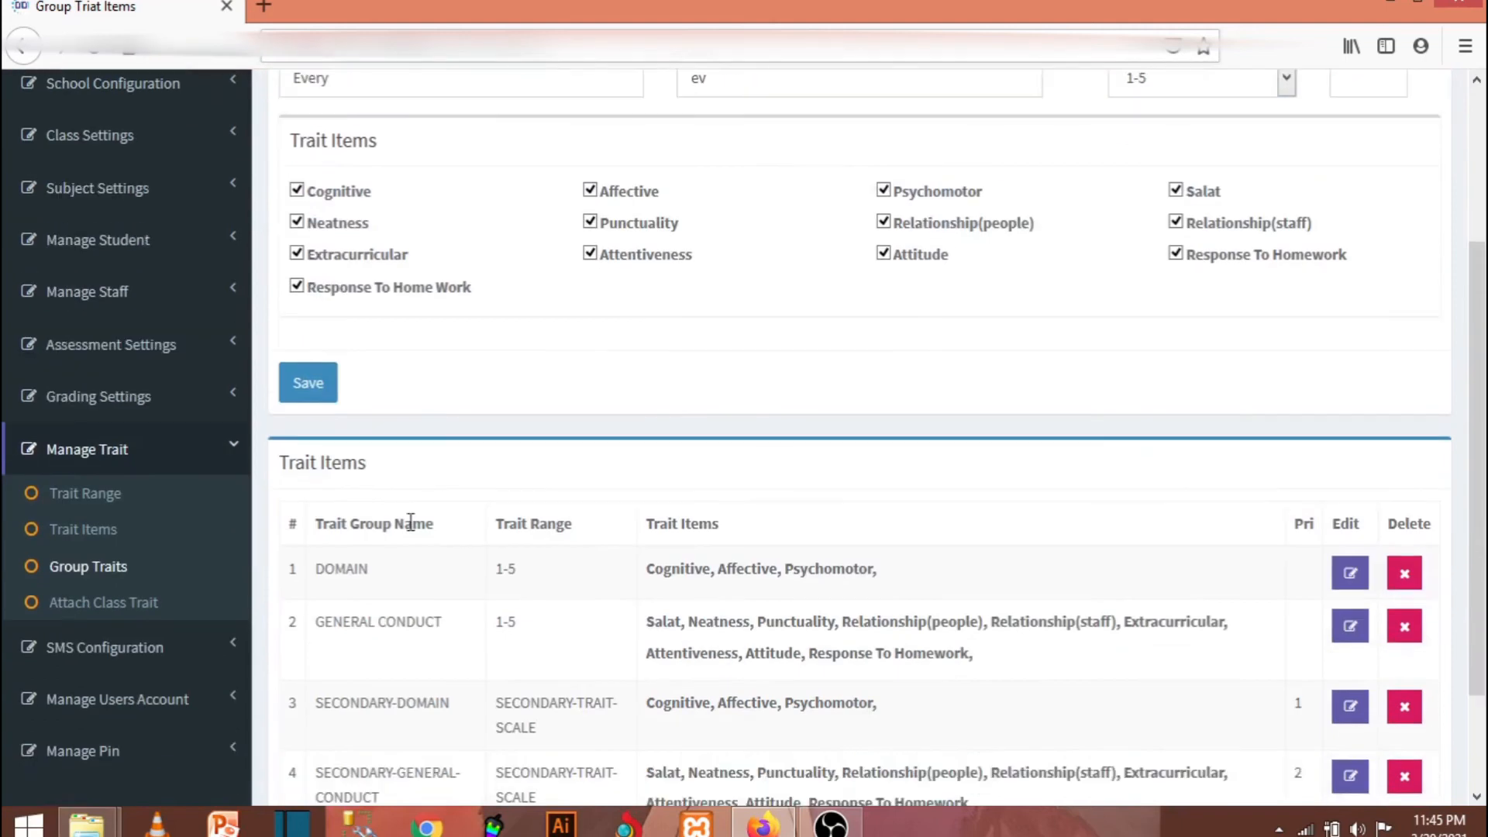
pyautogui.click(334, 402)
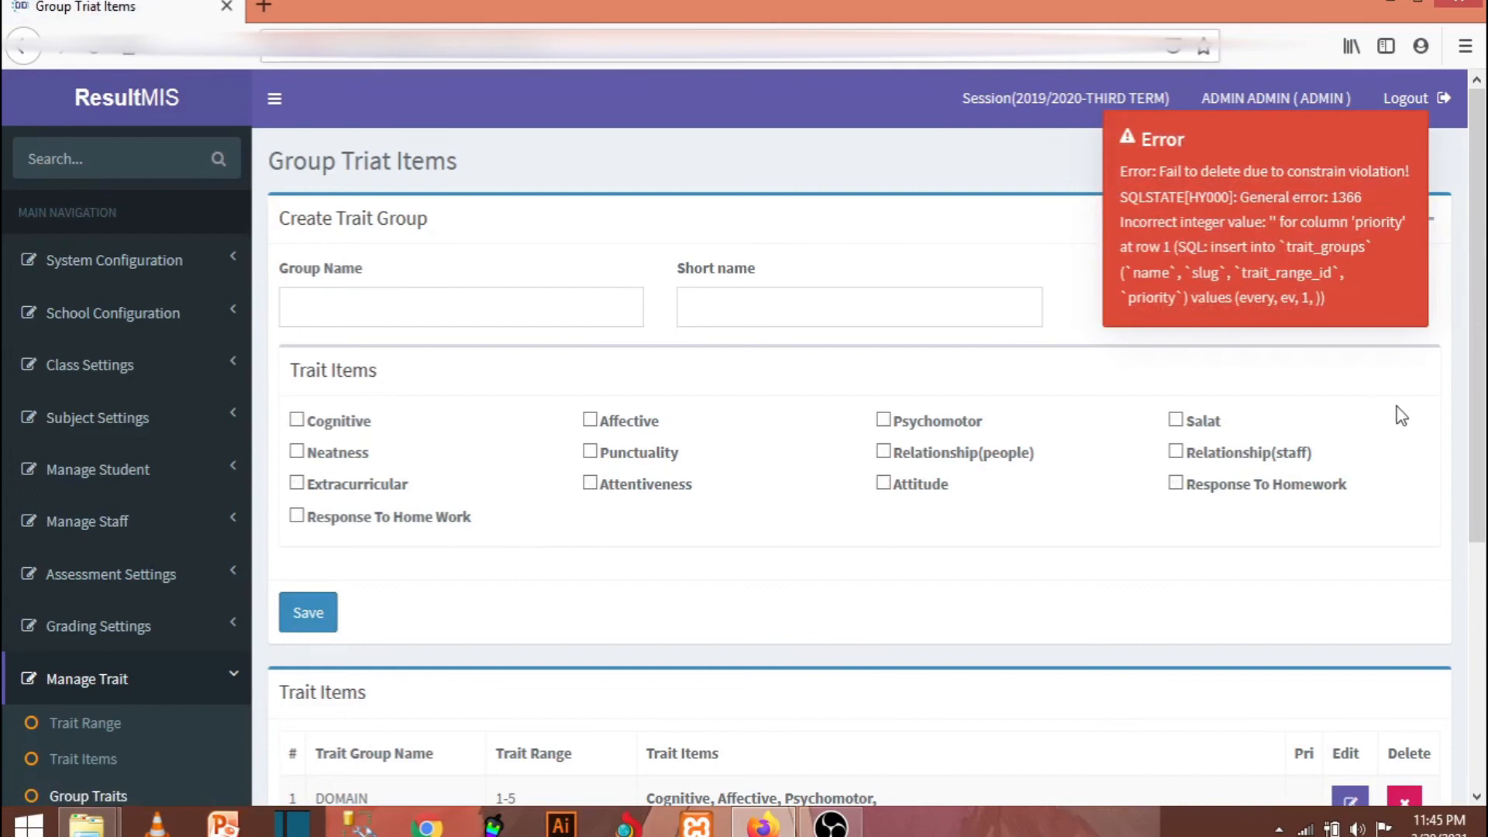
pyautogui.click(1407, 138)
# - Open the SECONDARY-GENERAL-CONDUCT trait group for editing and look over its trait items
pyautogui.click(1363, 302)
pyautogui.click(382, 315)
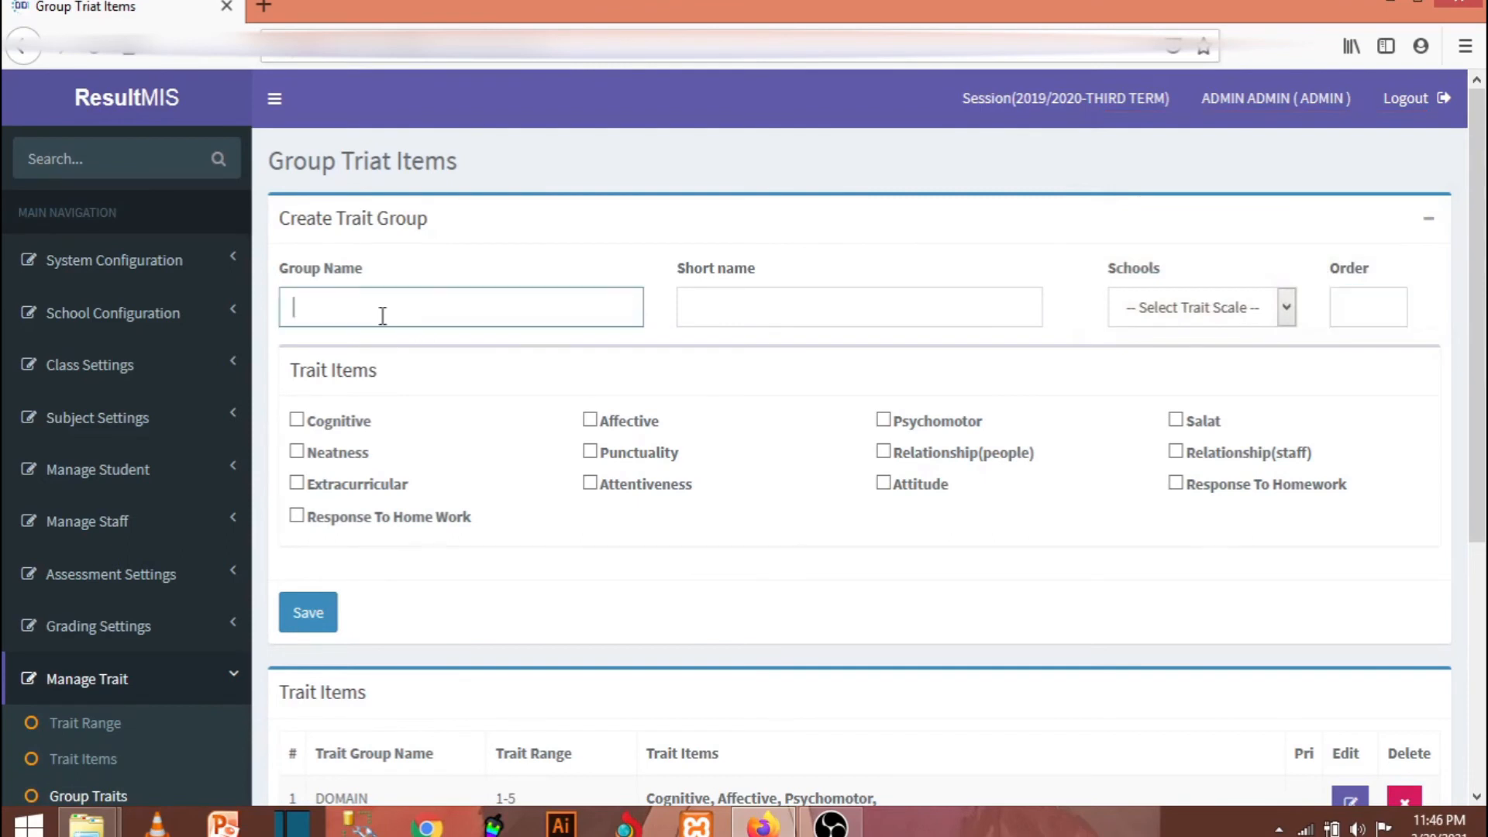
pyautogui.scroll(-5, 405, 571)
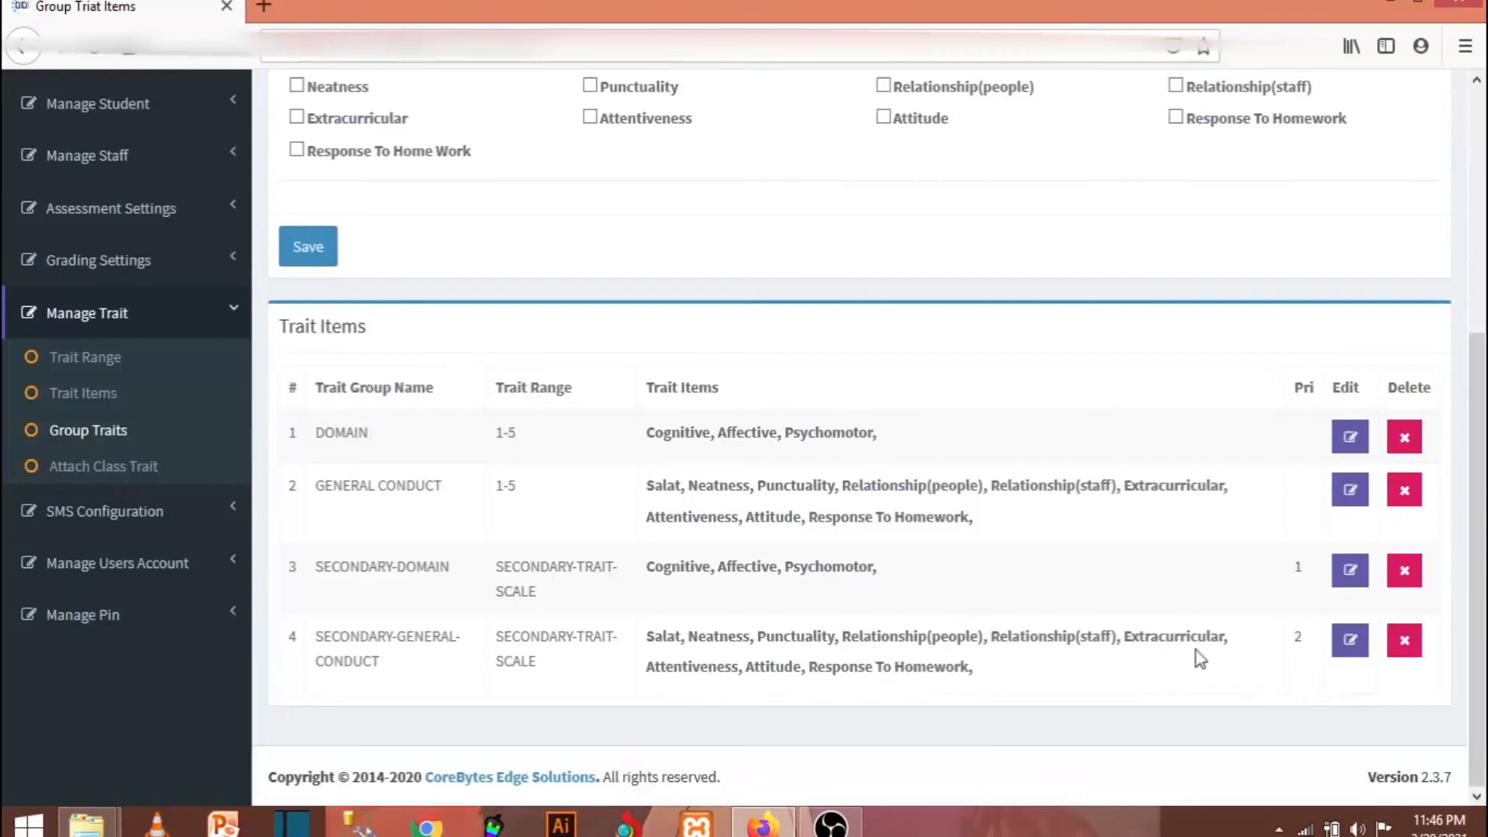
pyautogui.click(1358, 645)
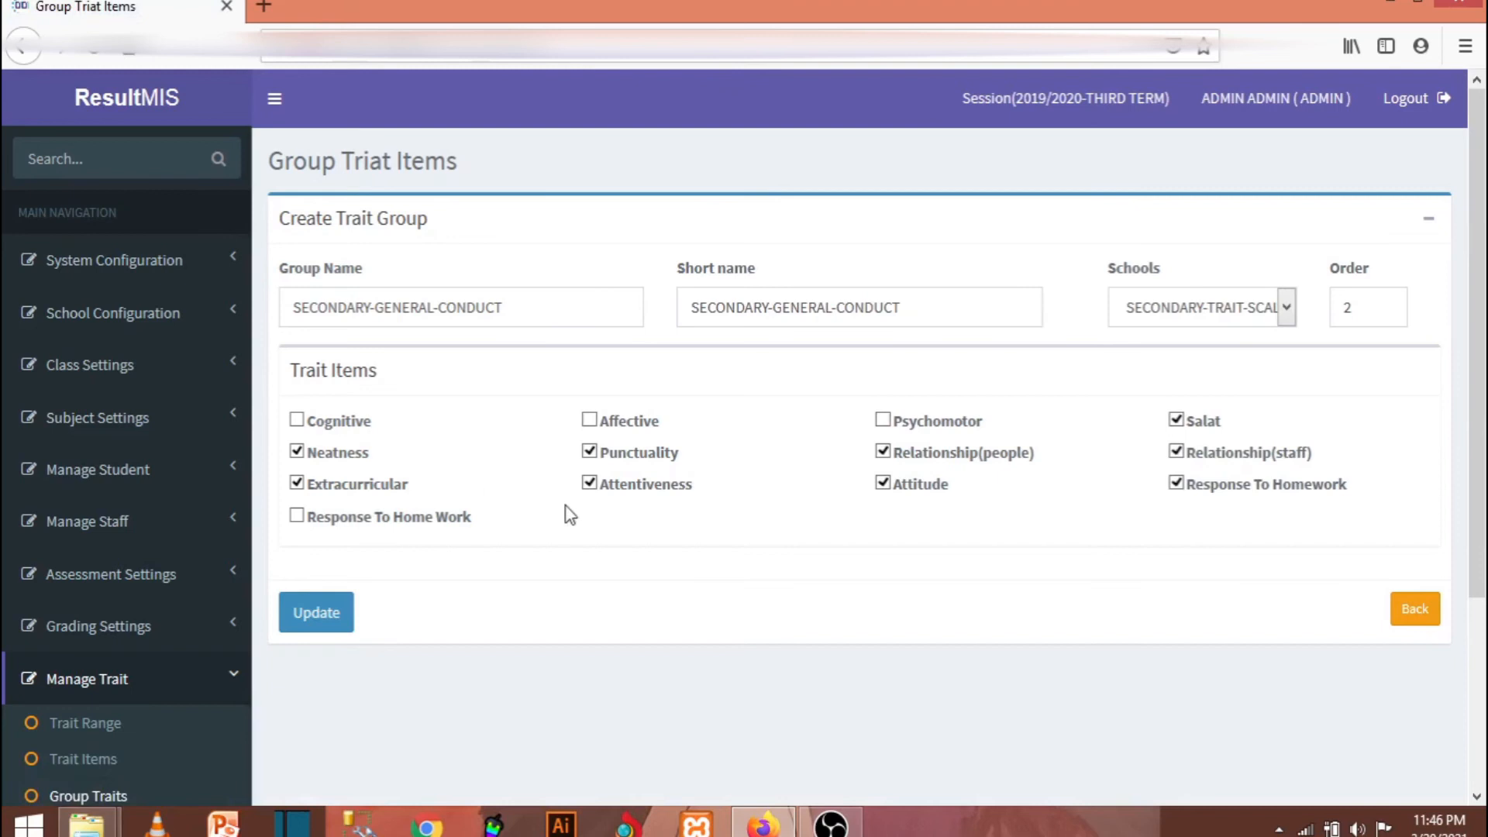
pyautogui.scroll(-3, 568, 516)
pyautogui.scroll(3, 565, 521)
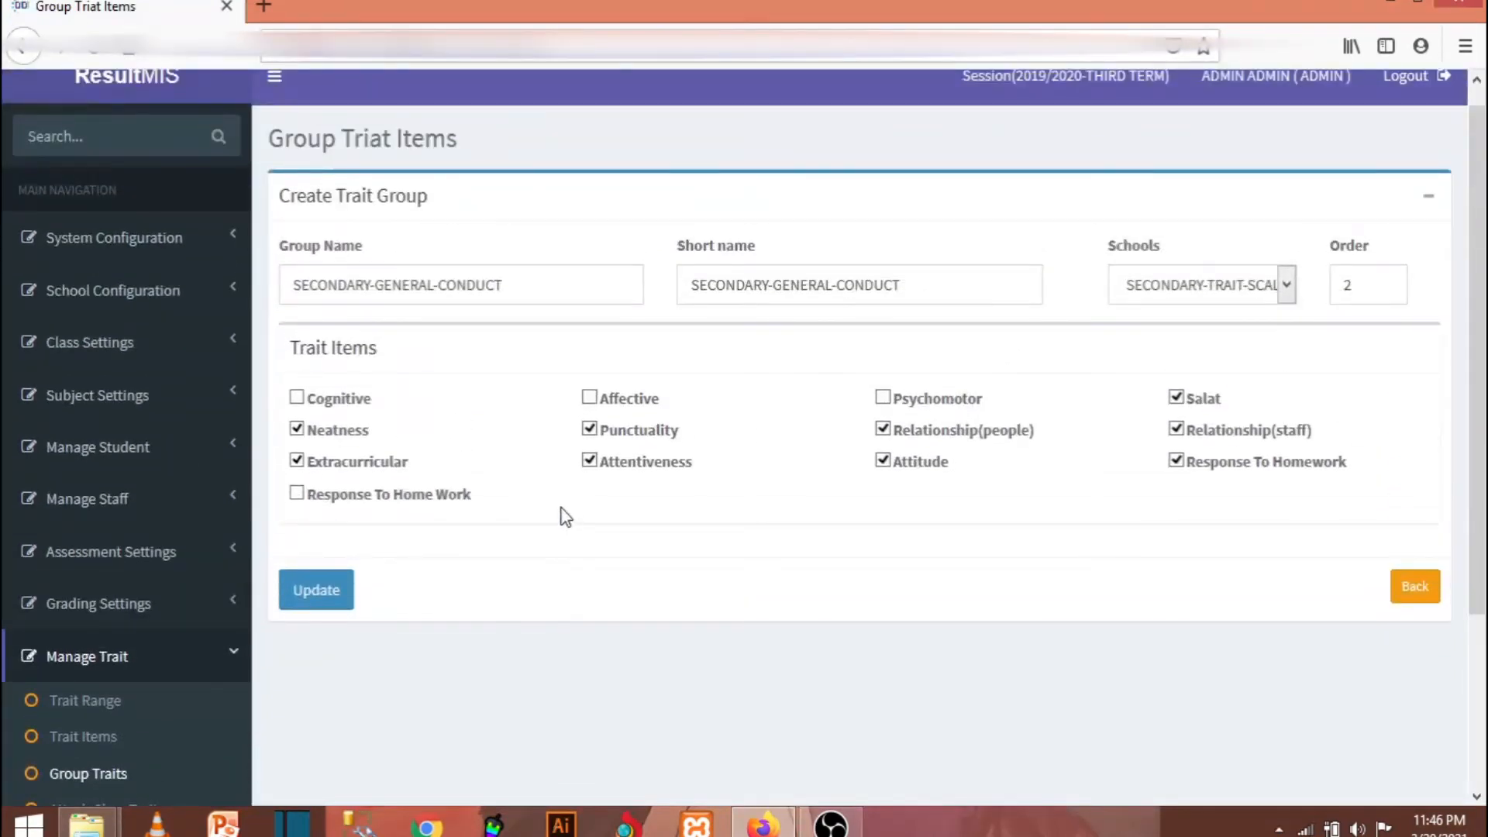
# - Go through the Order, Group Name, Short name and trait scale fields of the SECONDARY-GENERAL-CONDUCT group
pyautogui.doubleClick(1359, 287)
pyautogui.click(1381, 289)
pyautogui.doubleClick(1379, 289)
pyautogui.click(1368, 292)
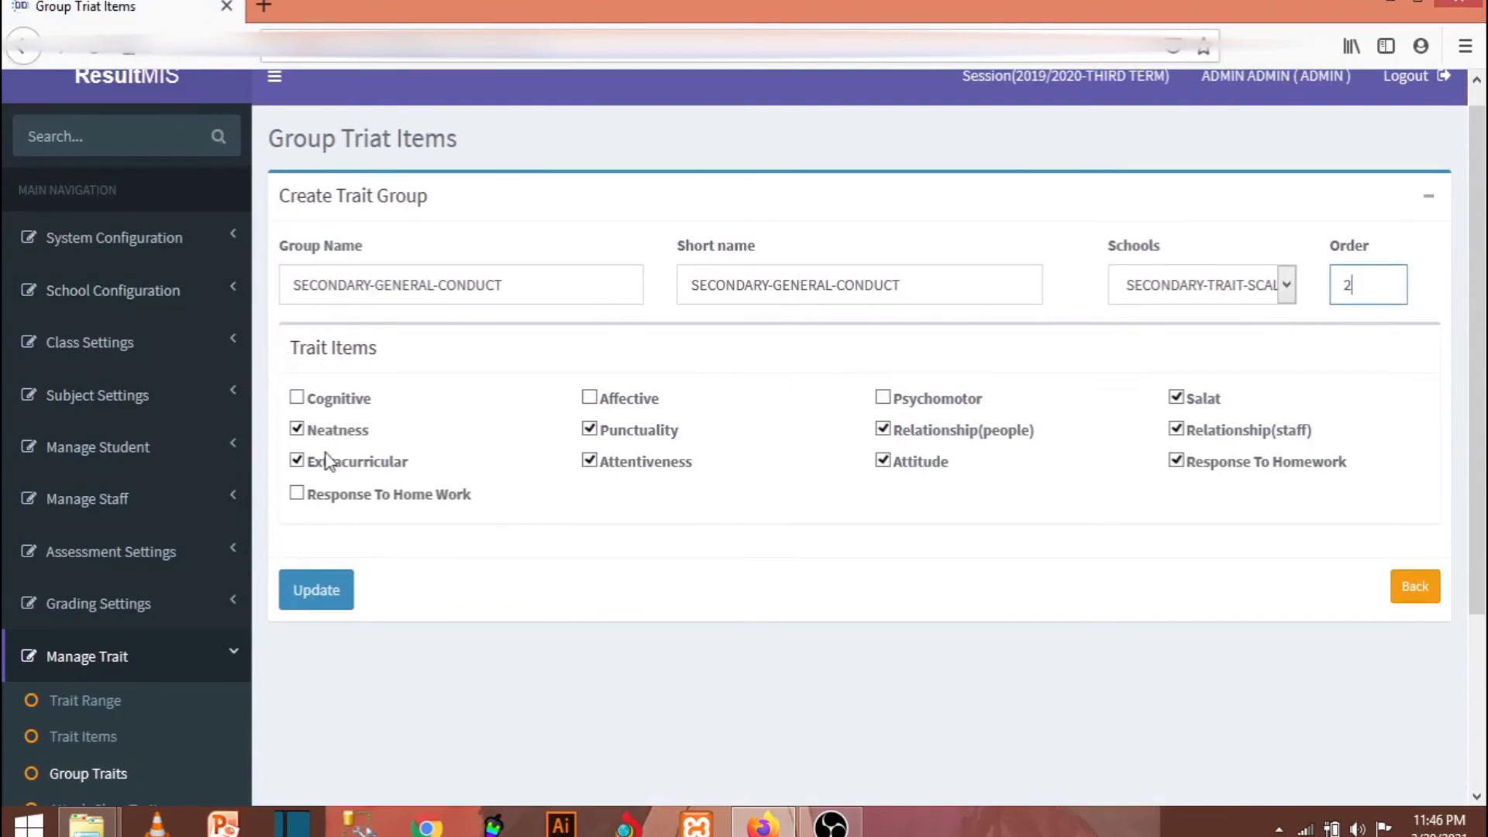
pyautogui.click(613, 284)
pyautogui.press('Tab')
pyautogui.click(1174, 292)
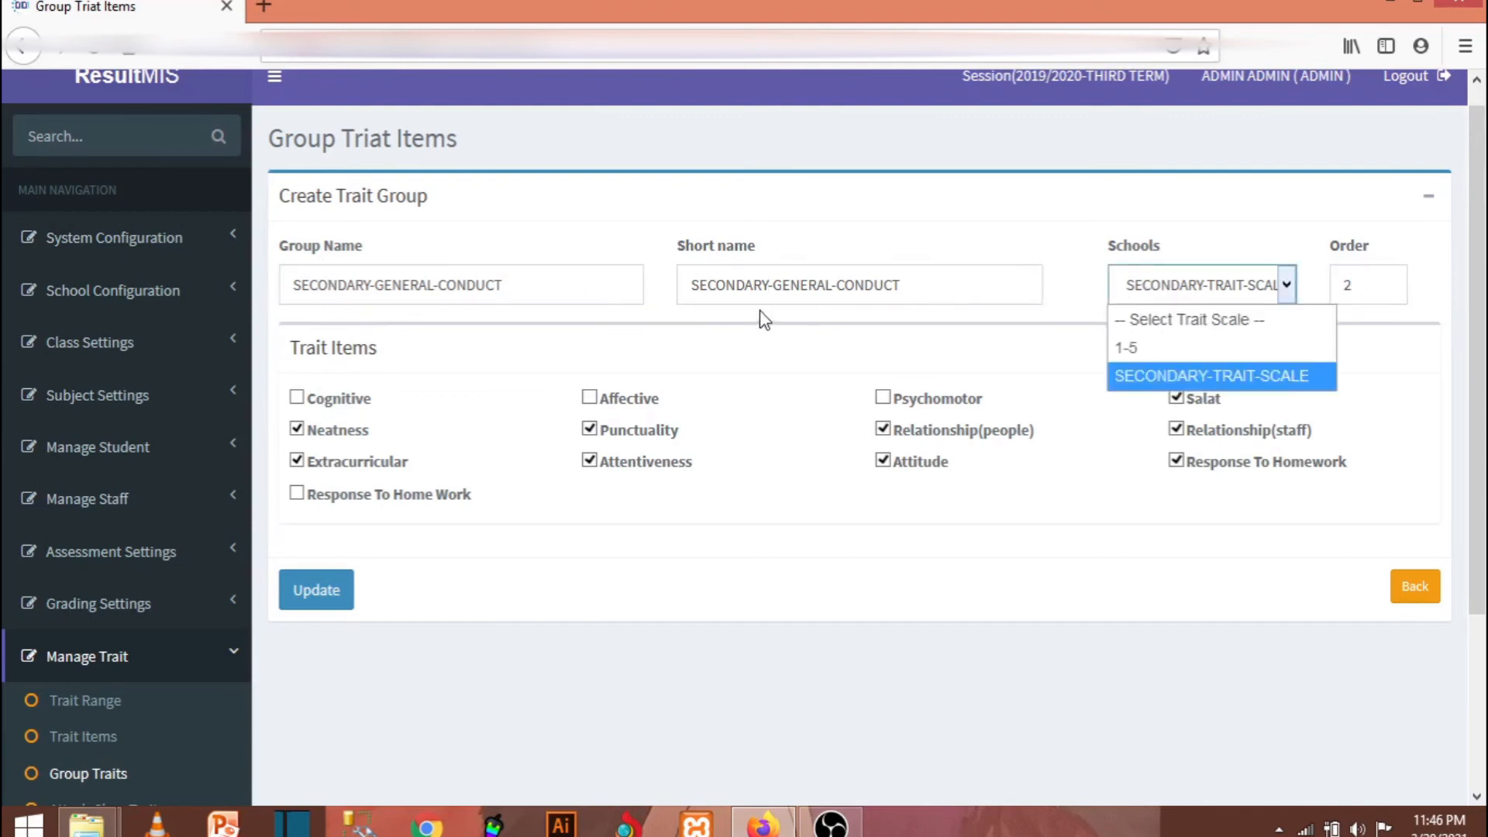
pyautogui.click(761, 286)
pyautogui.click(1253, 284)
pyautogui.click(1253, 285)
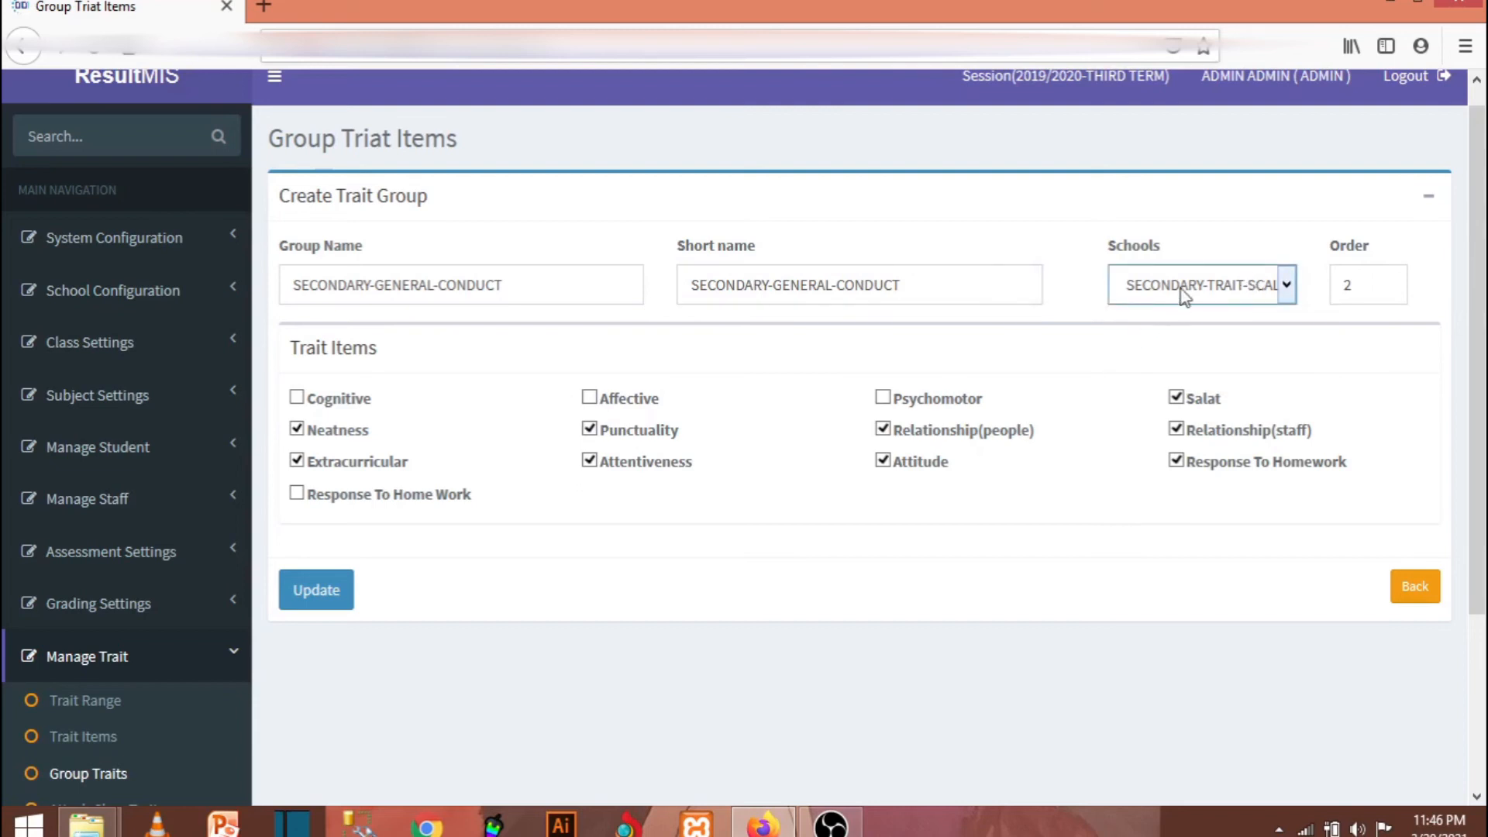
pyautogui.click(1368, 287)
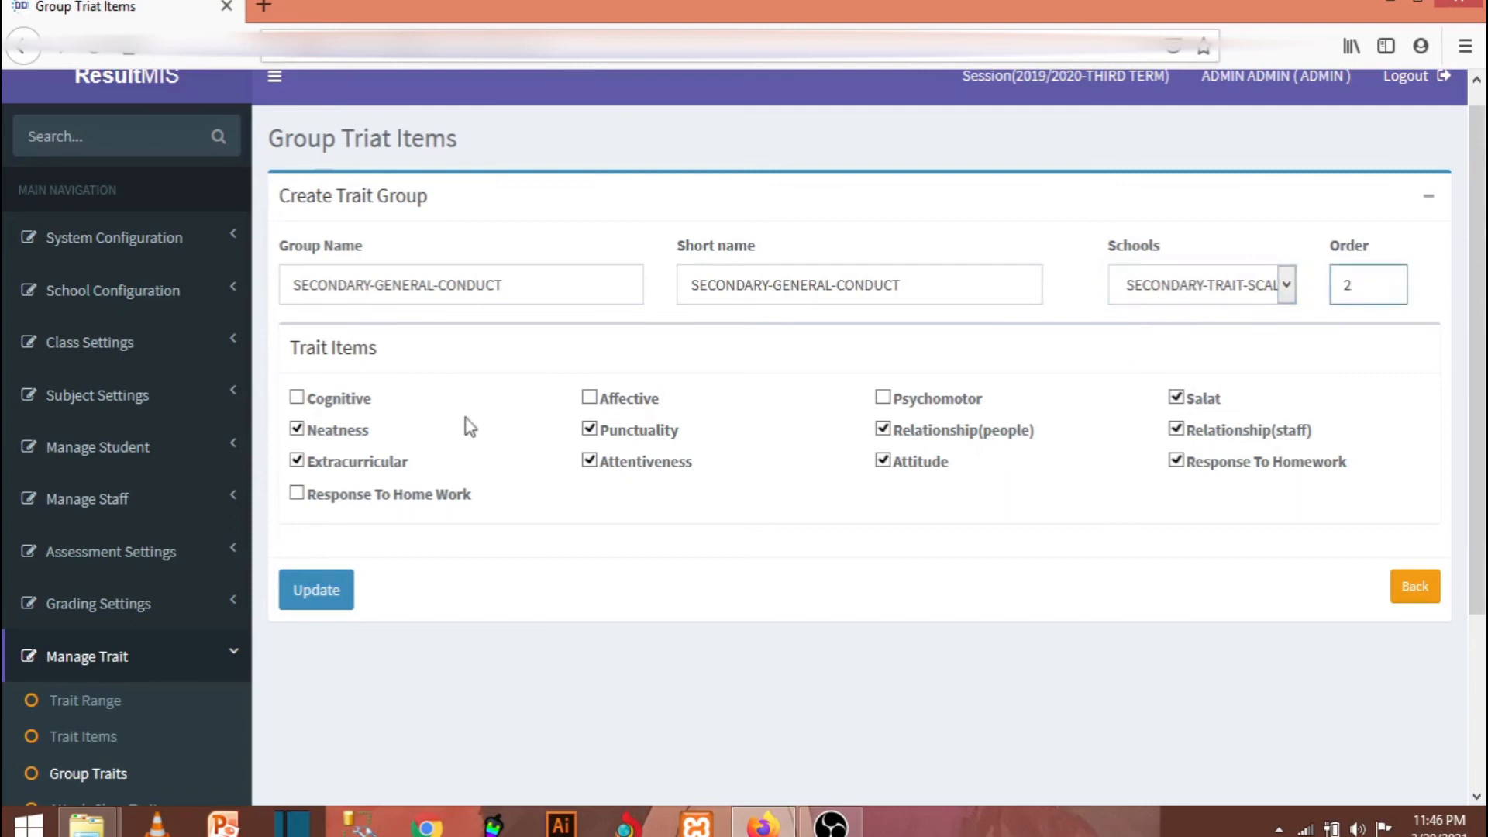
# - Leave the group's edit form and revisit the Trait Range, Trait Items and Group Traits pages in turn
pyautogui.click(24, 48)
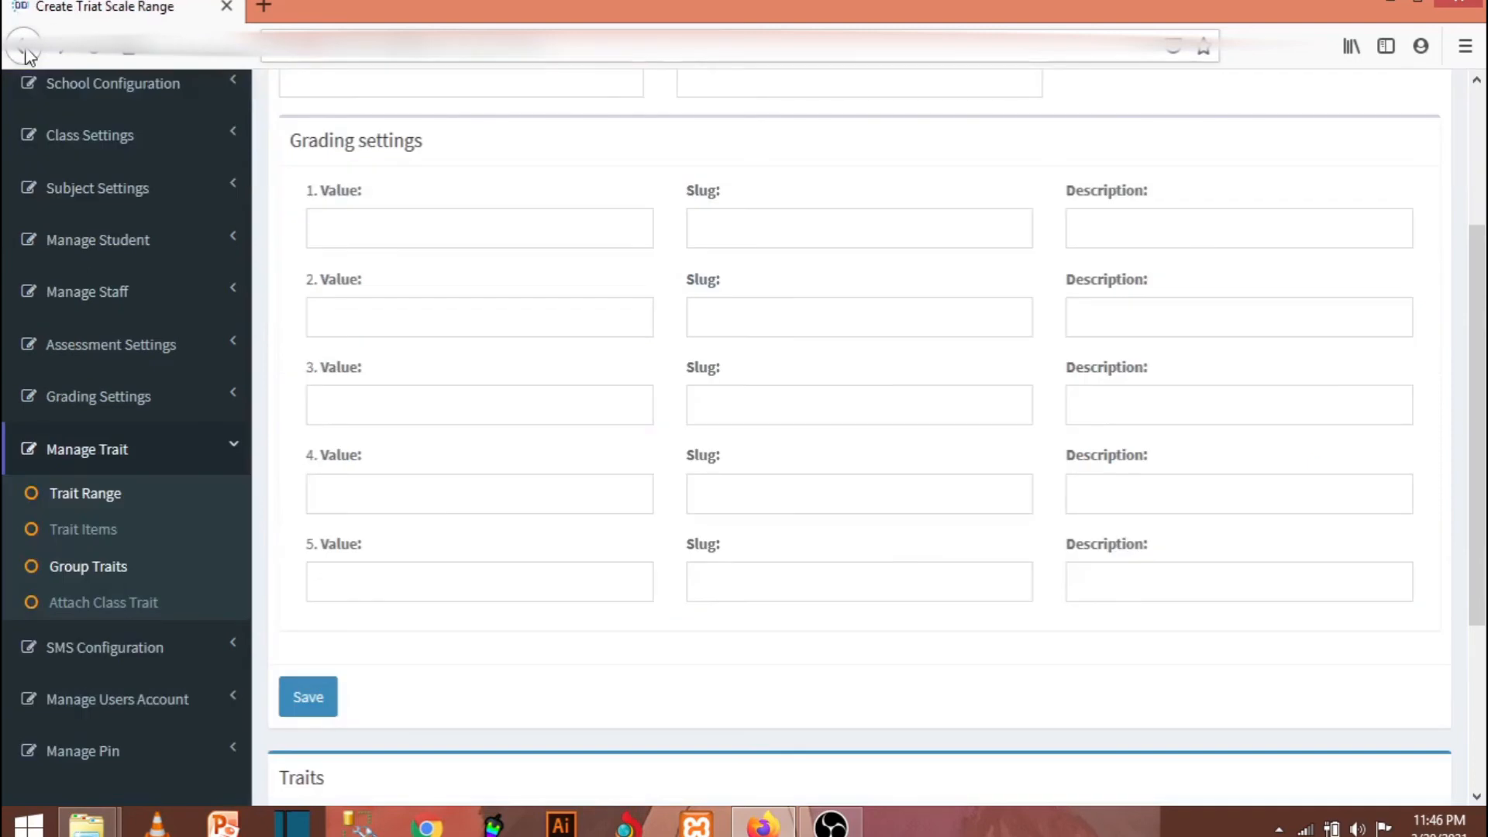
pyautogui.scroll(3, 431, 435)
pyautogui.scroll(-5, 431, 435)
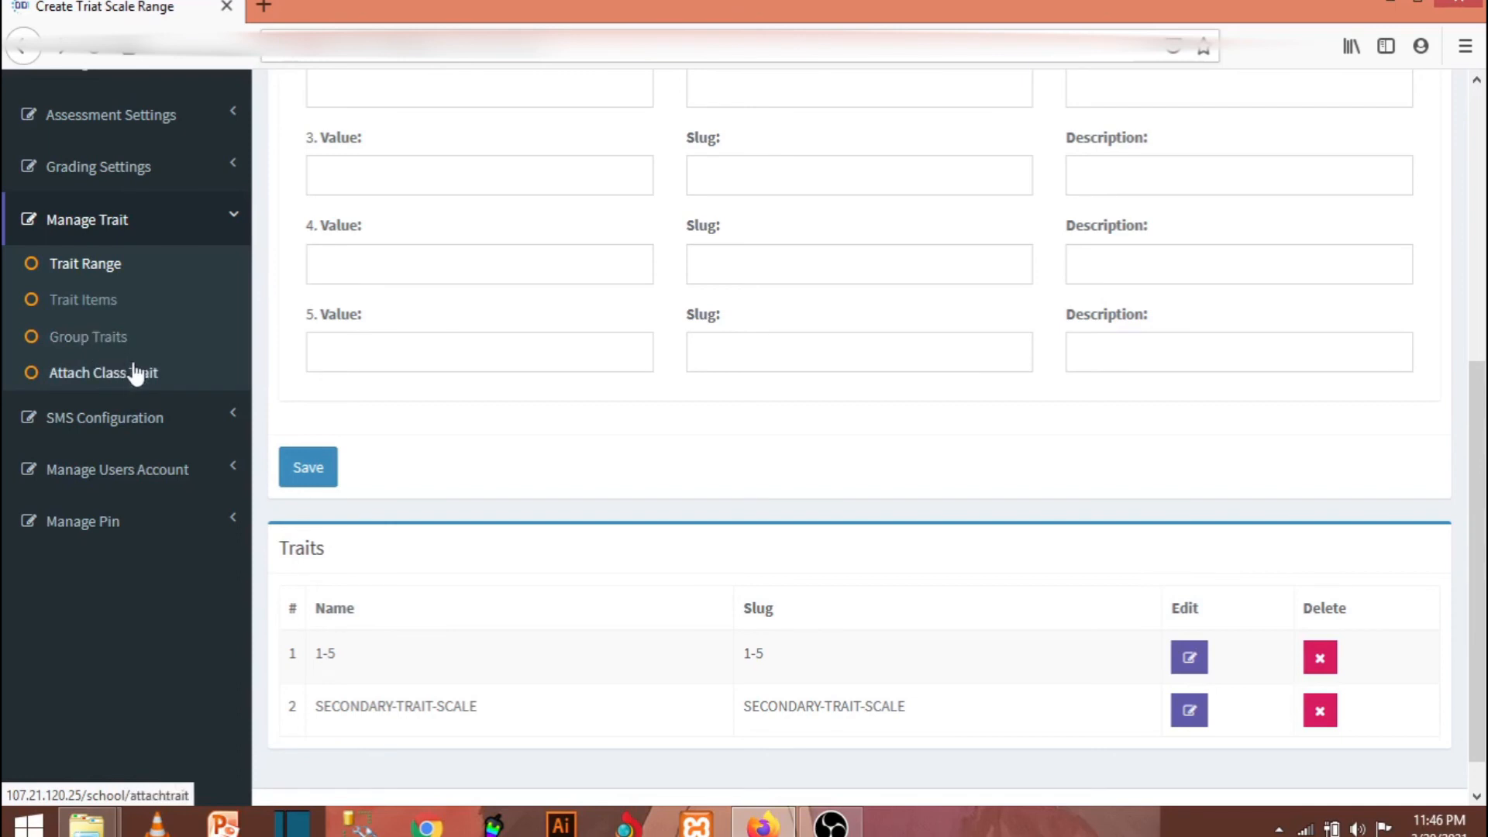
pyautogui.click(112, 309)
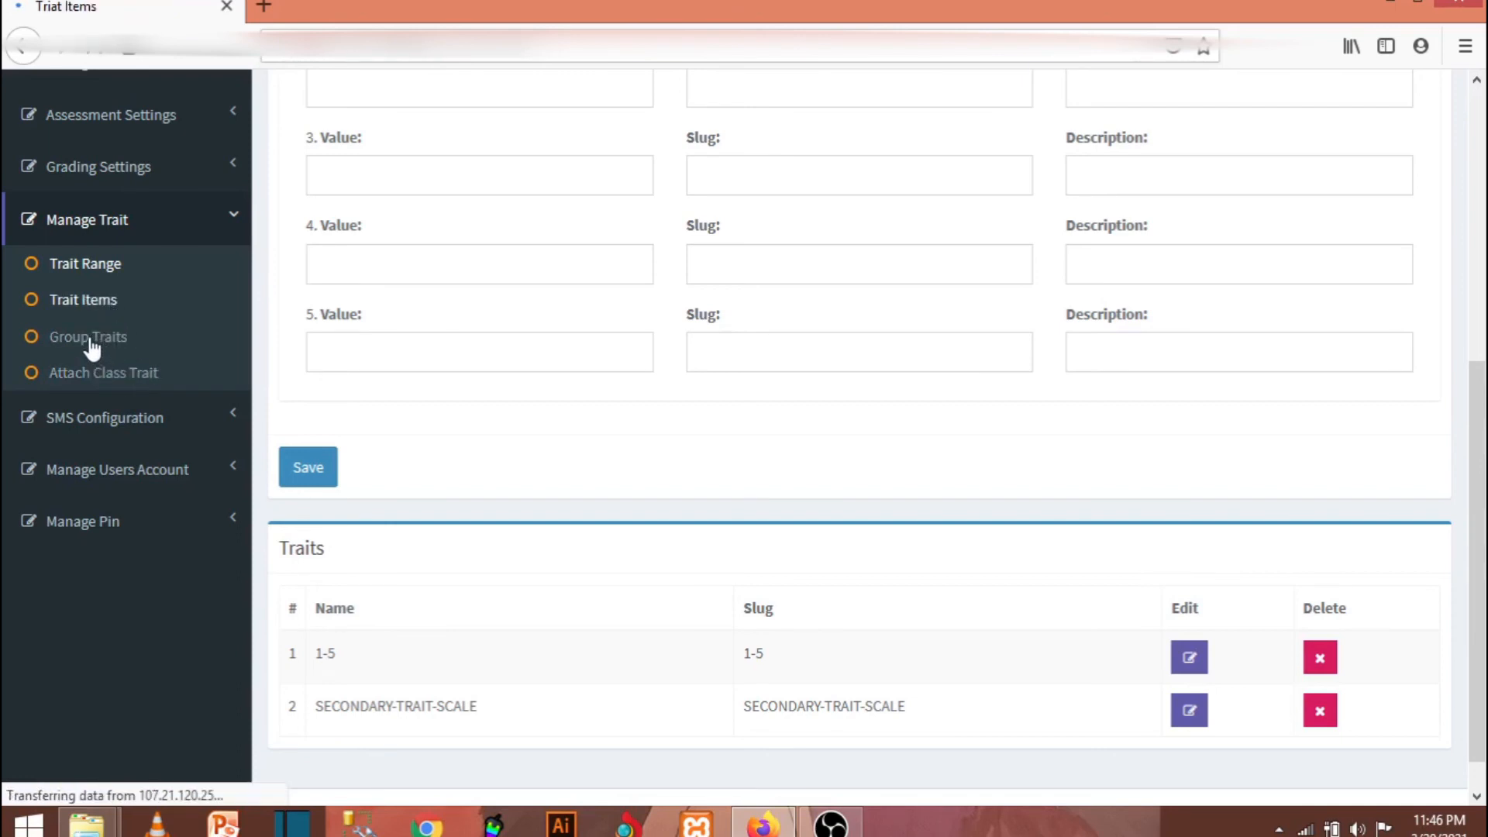
pyautogui.scroll(-5, 106, 532)
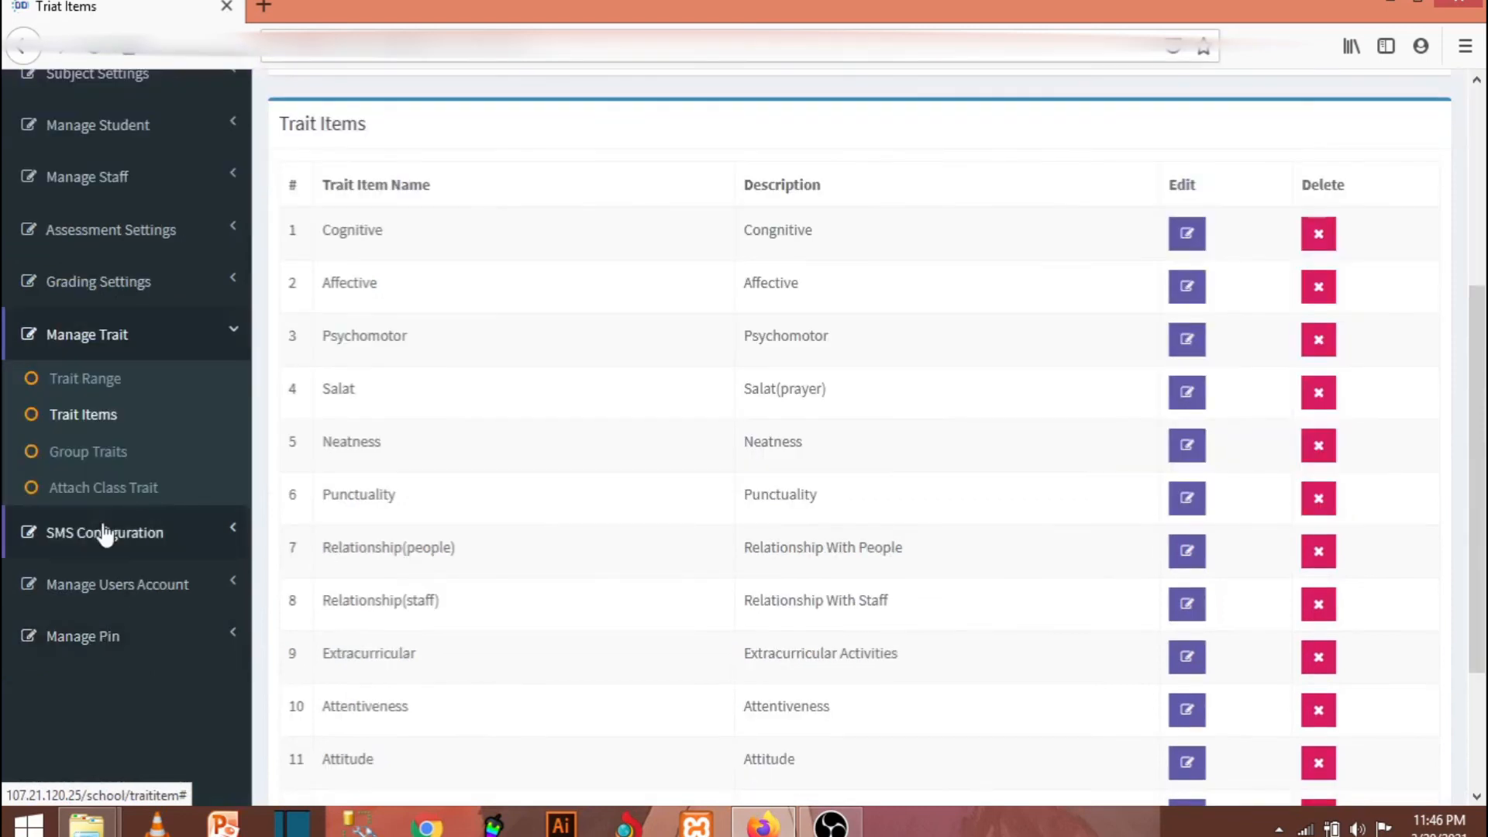
pyautogui.click(66, 453)
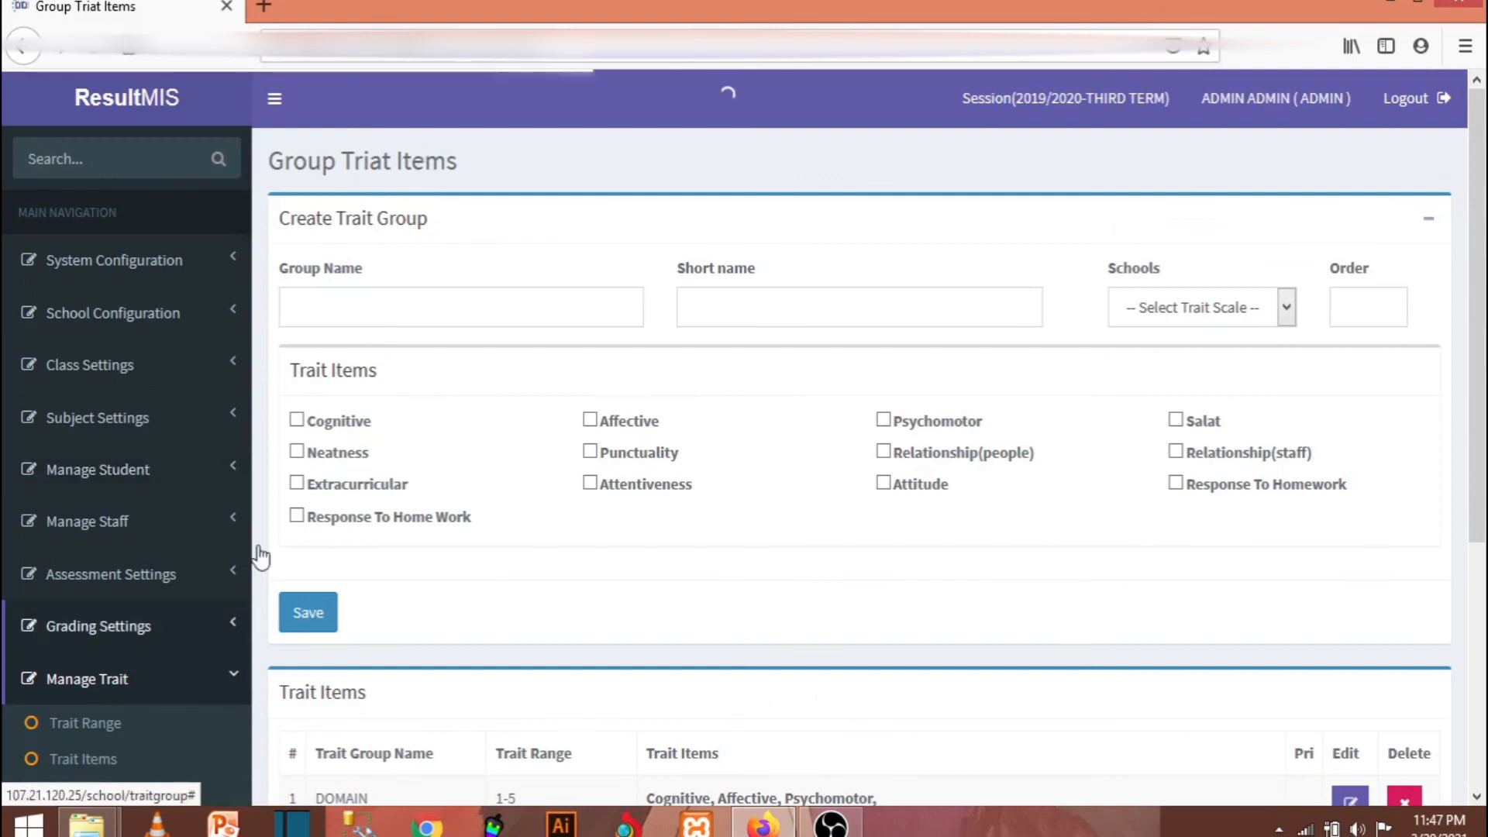
pyautogui.scroll(-2, 256, 433)
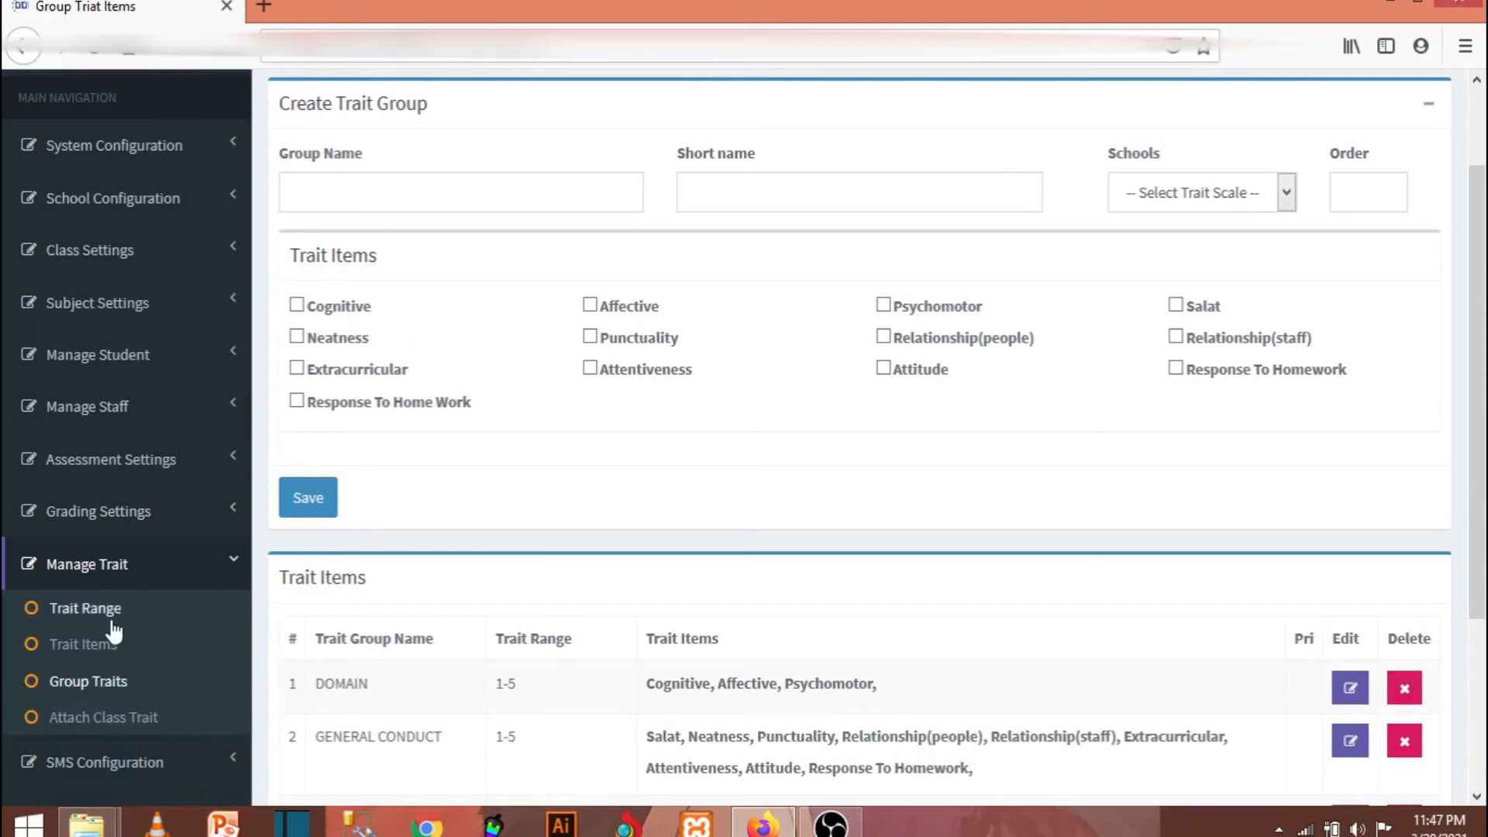
# - Create and save a trait item named dummy with the description dummy on the Trait Items page
pyautogui.click(95, 650)
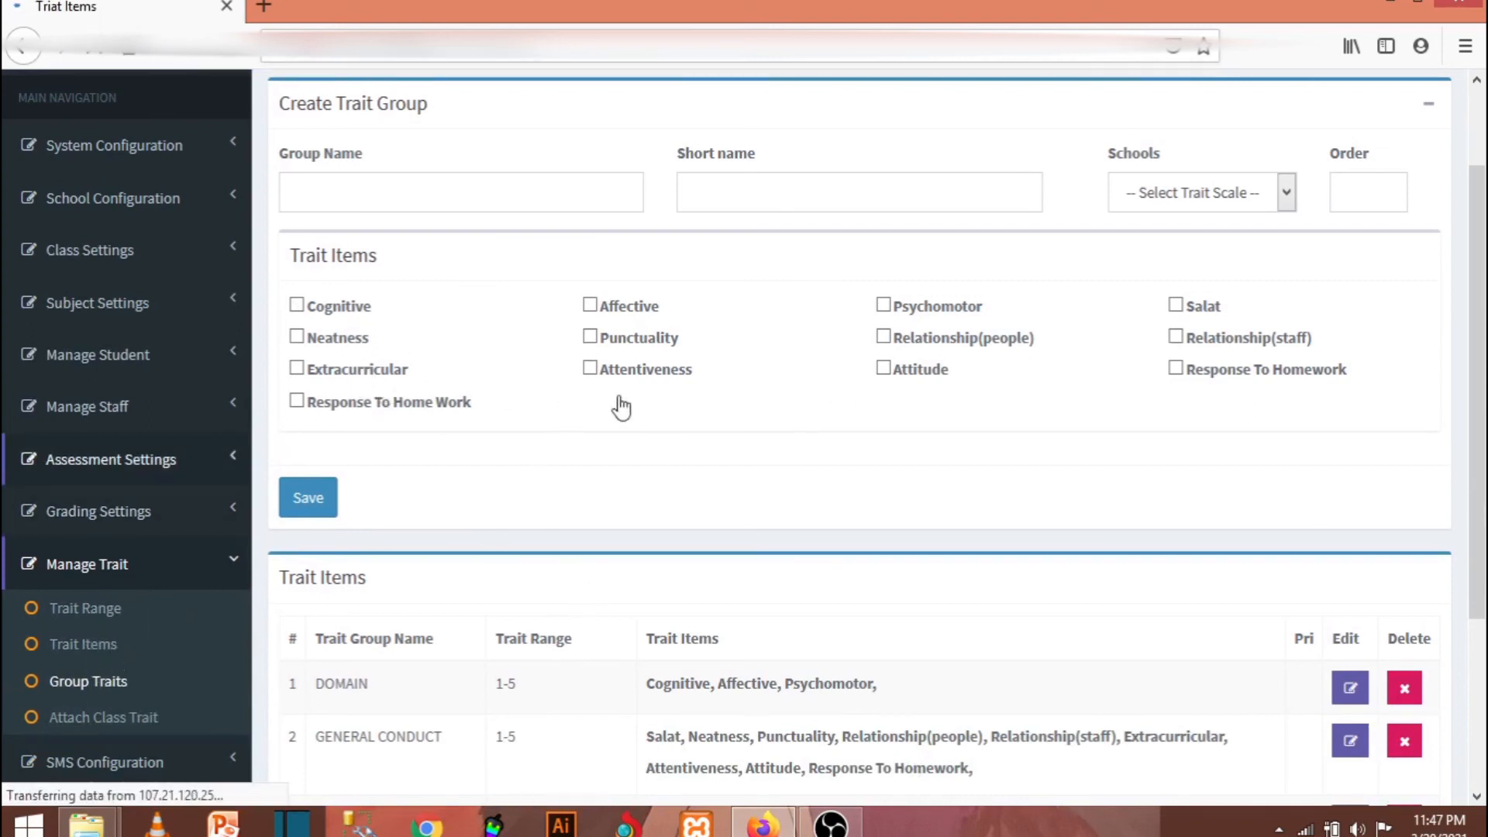
pyautogui.click(382, 302)
pyautogui.write('dummy')
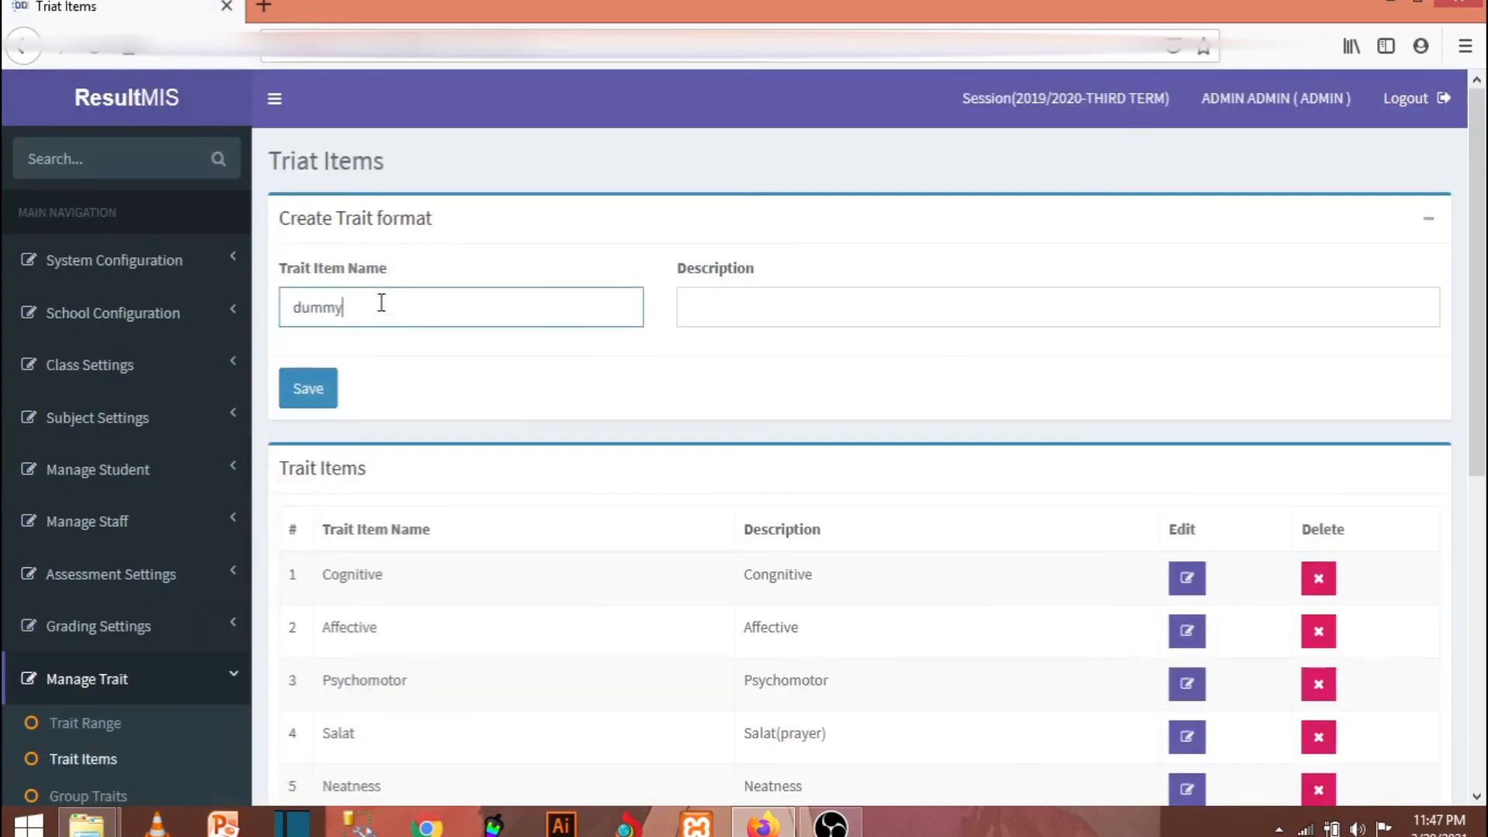
pyautogui.click(744, 314)
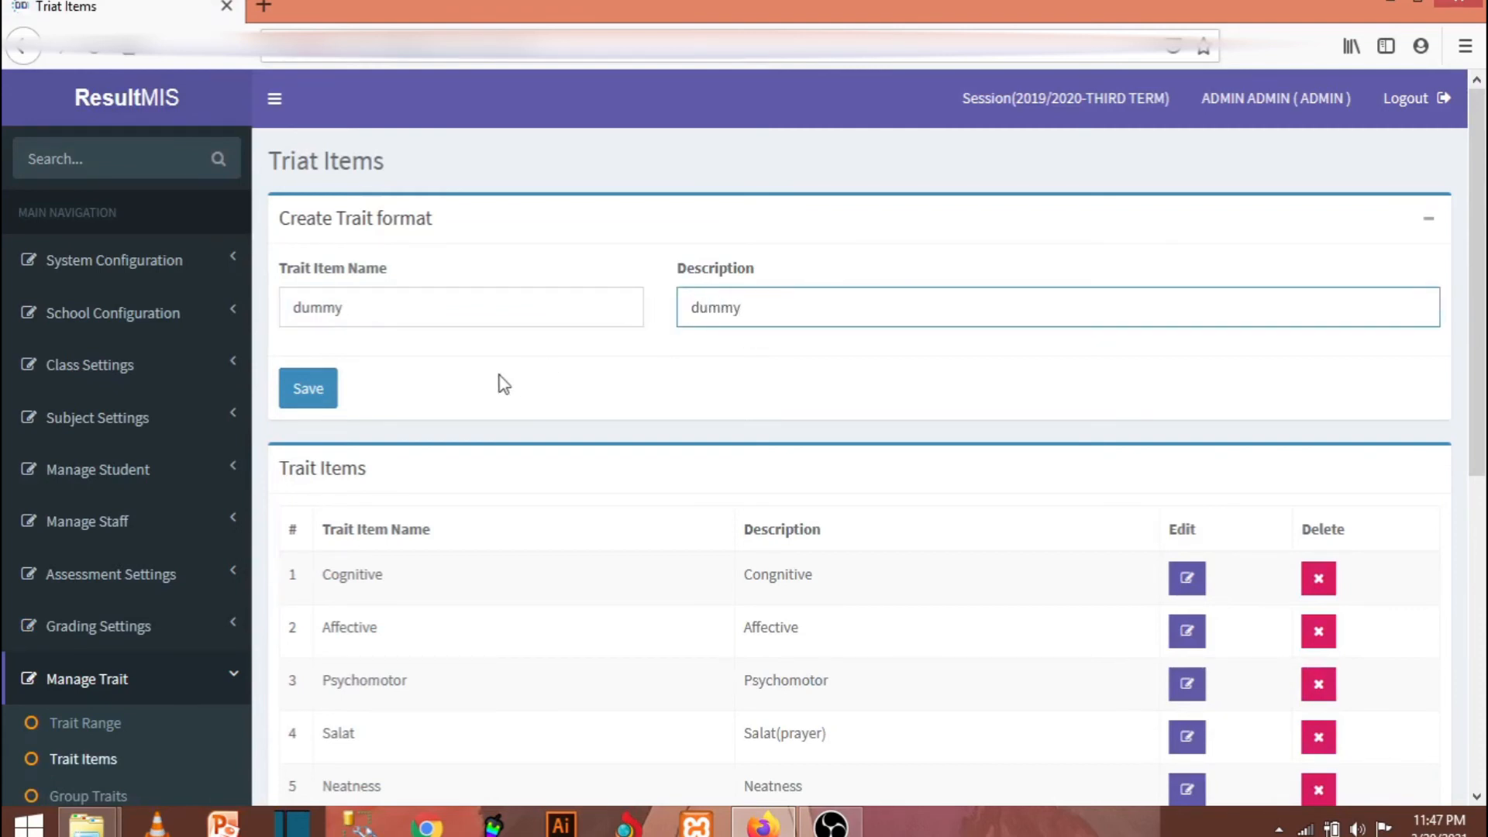
pyautogui.click(303, 405)
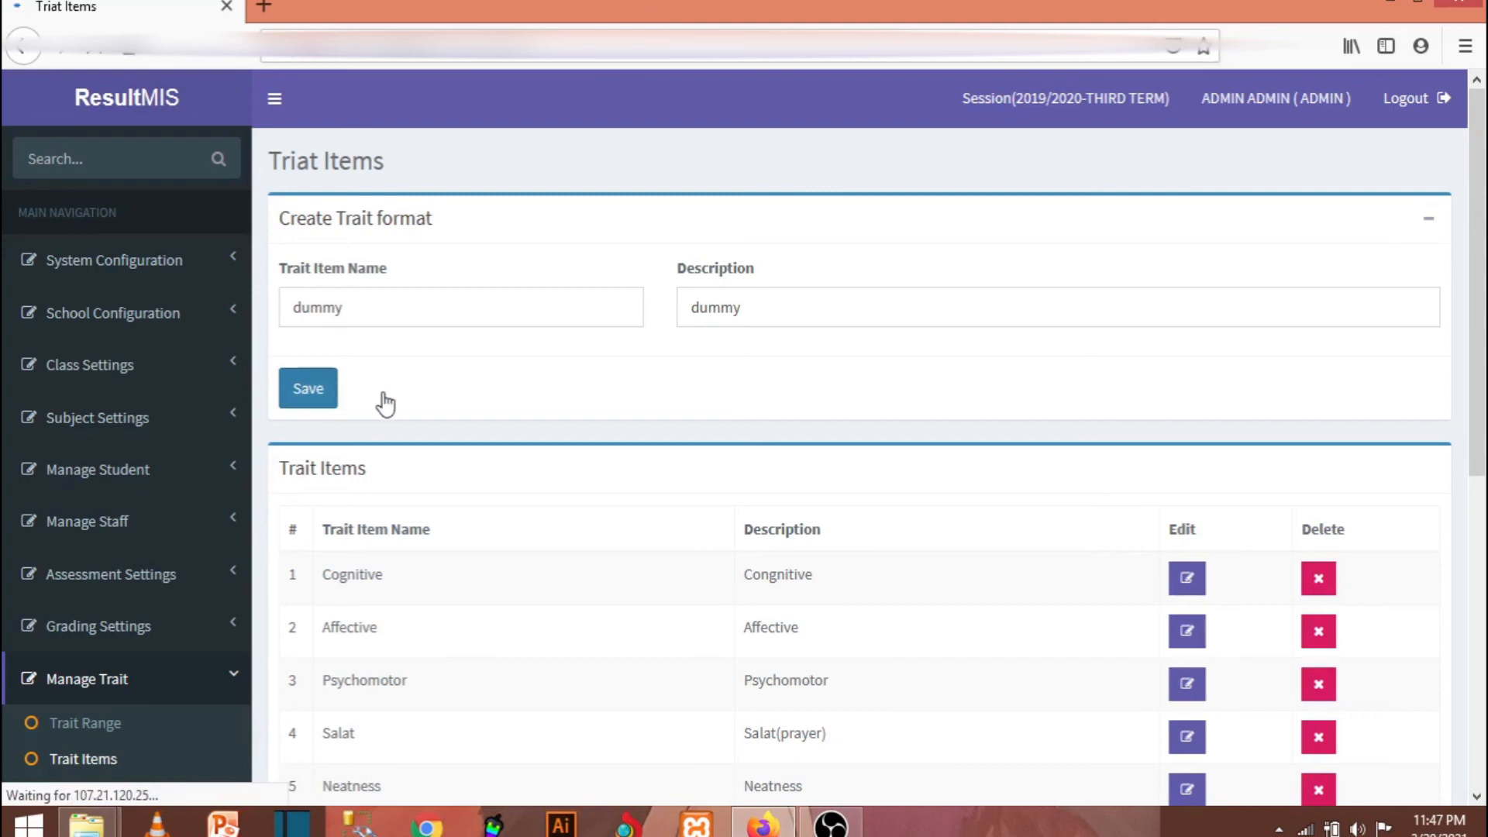
pyautogui.scroll(-2, 410, 402)
pyautogui.scroll(2, 418, 403)
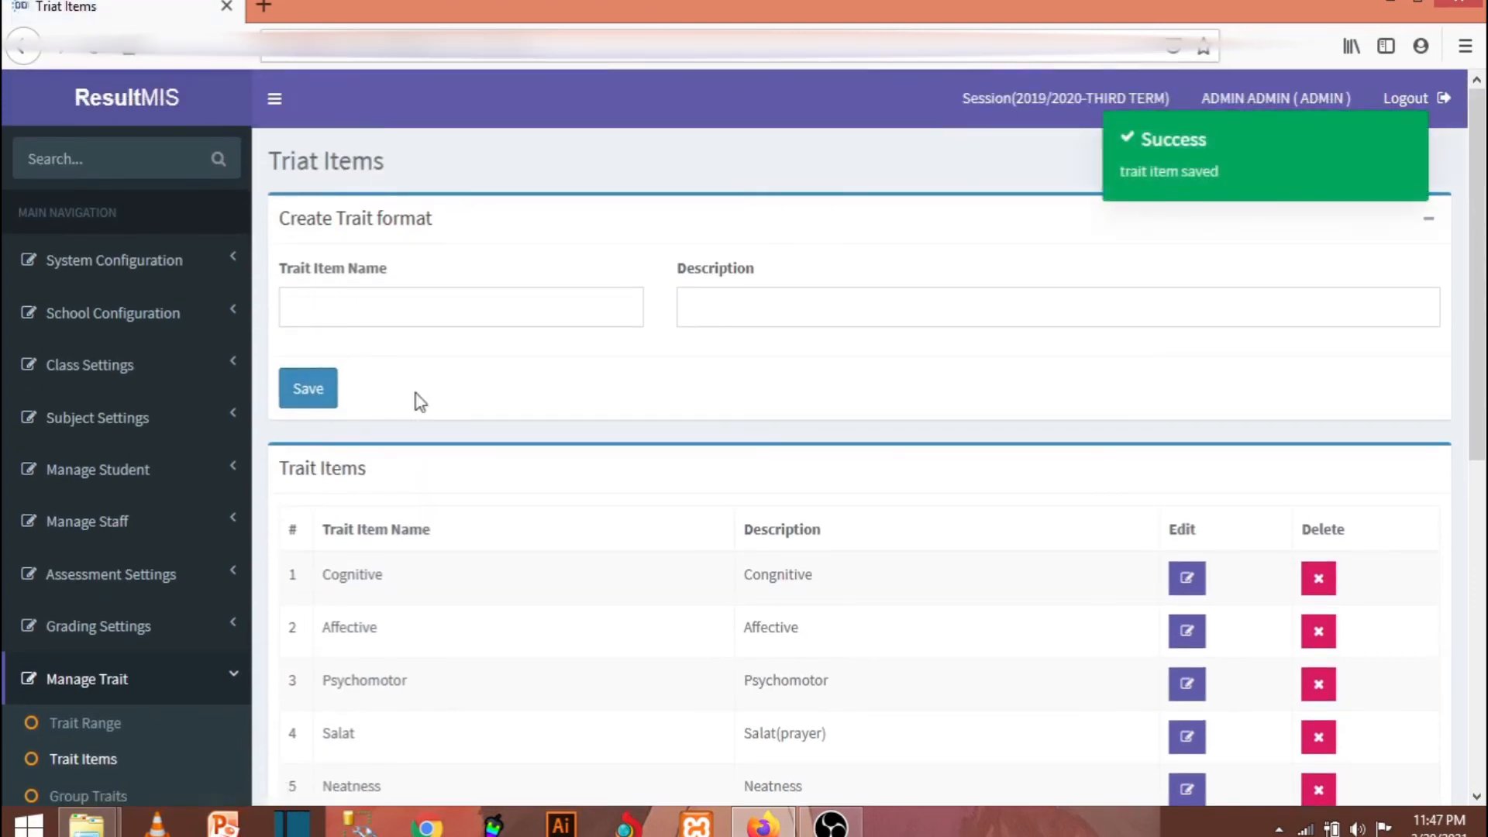
# - Return to the Group Traits page and include the Dummy trait item in a new trait group
pyautogui.scroll(-2, 206, 477)
pyautogui.scroll(-2, 139, 542)
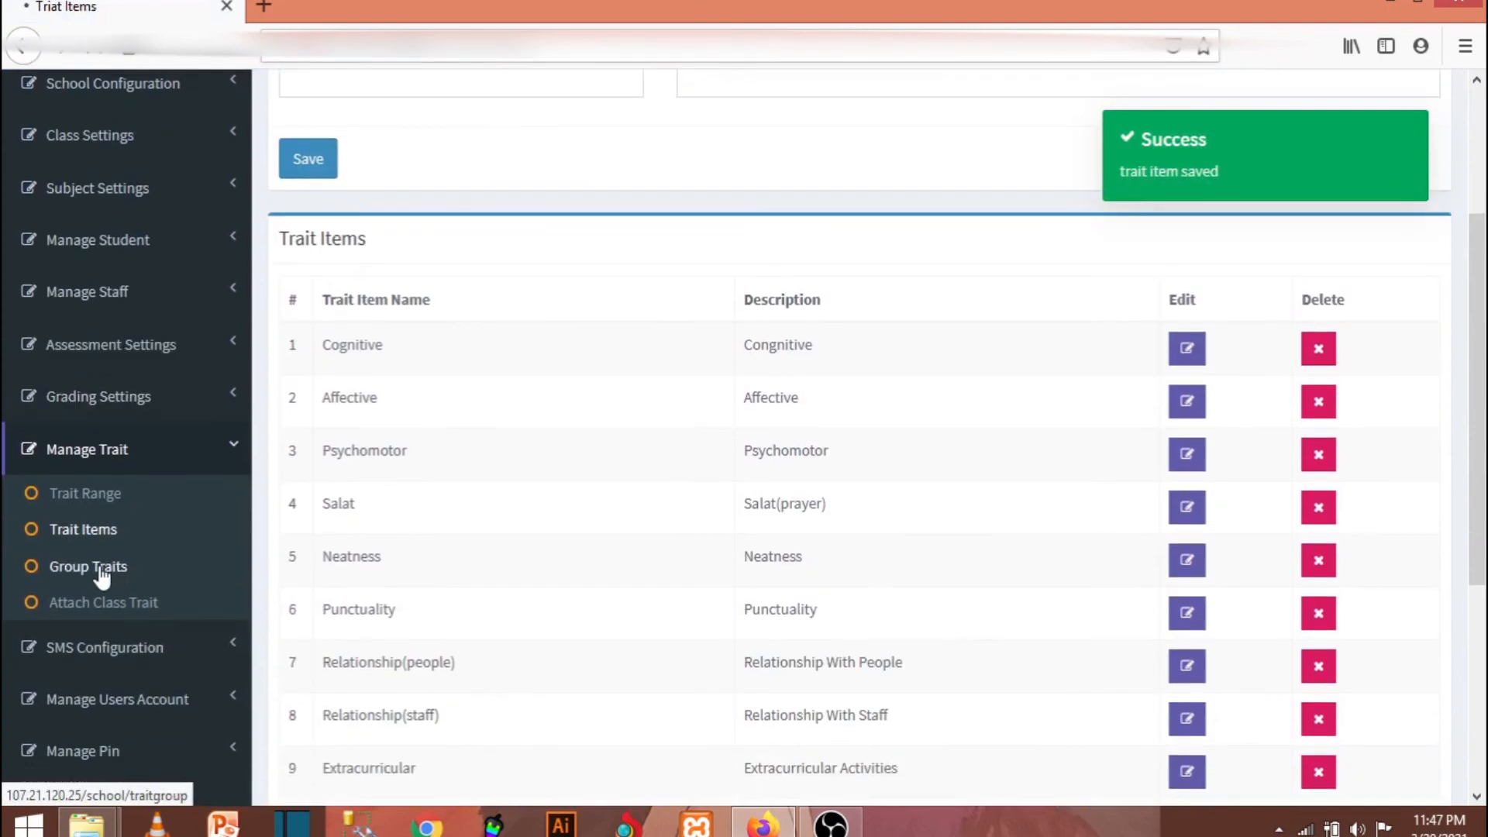
pyautogui.click(101, 572)
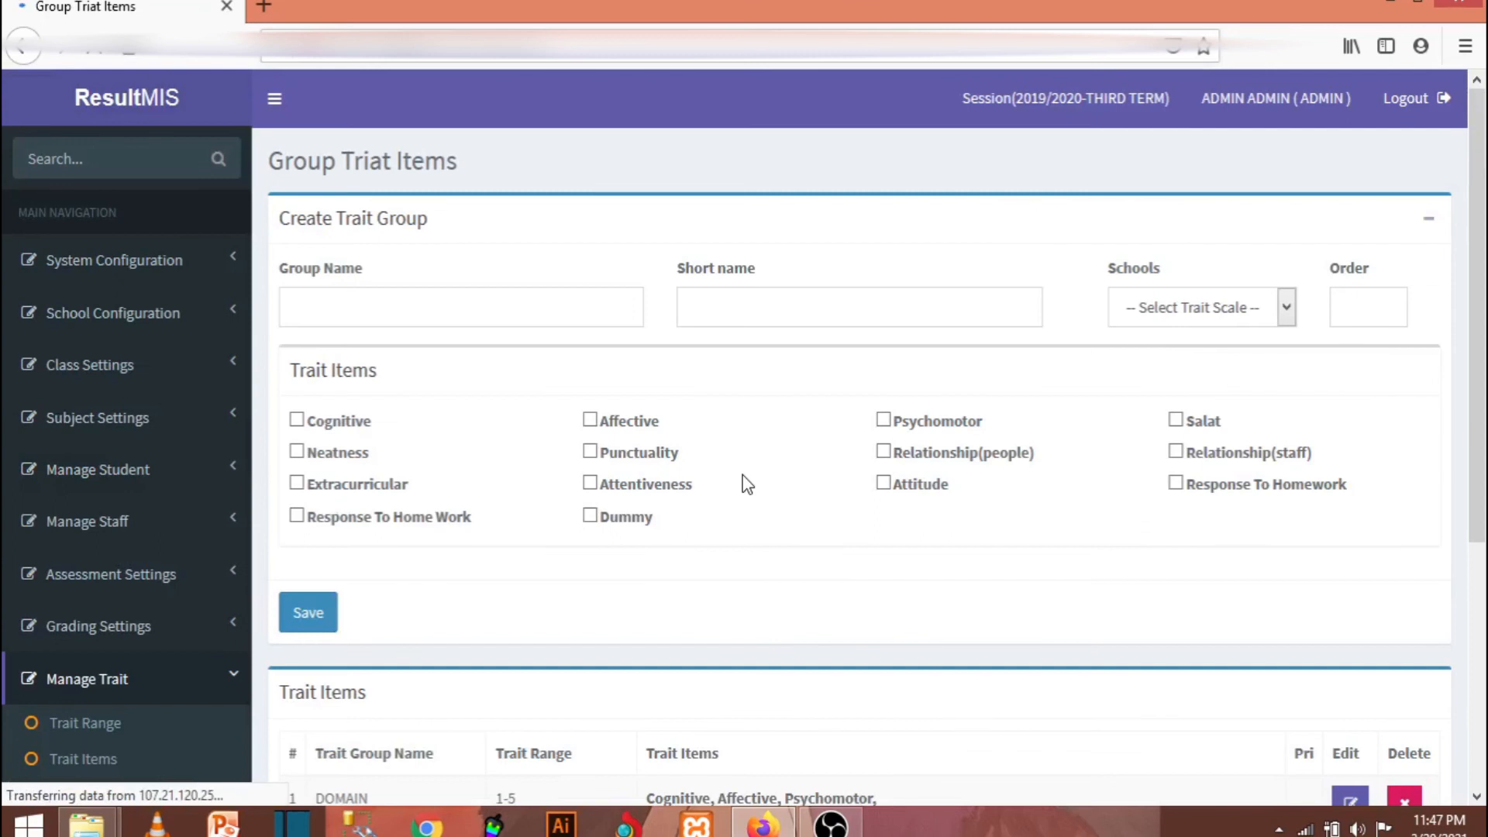
pyautogui.scroll(-4, 746, 485)
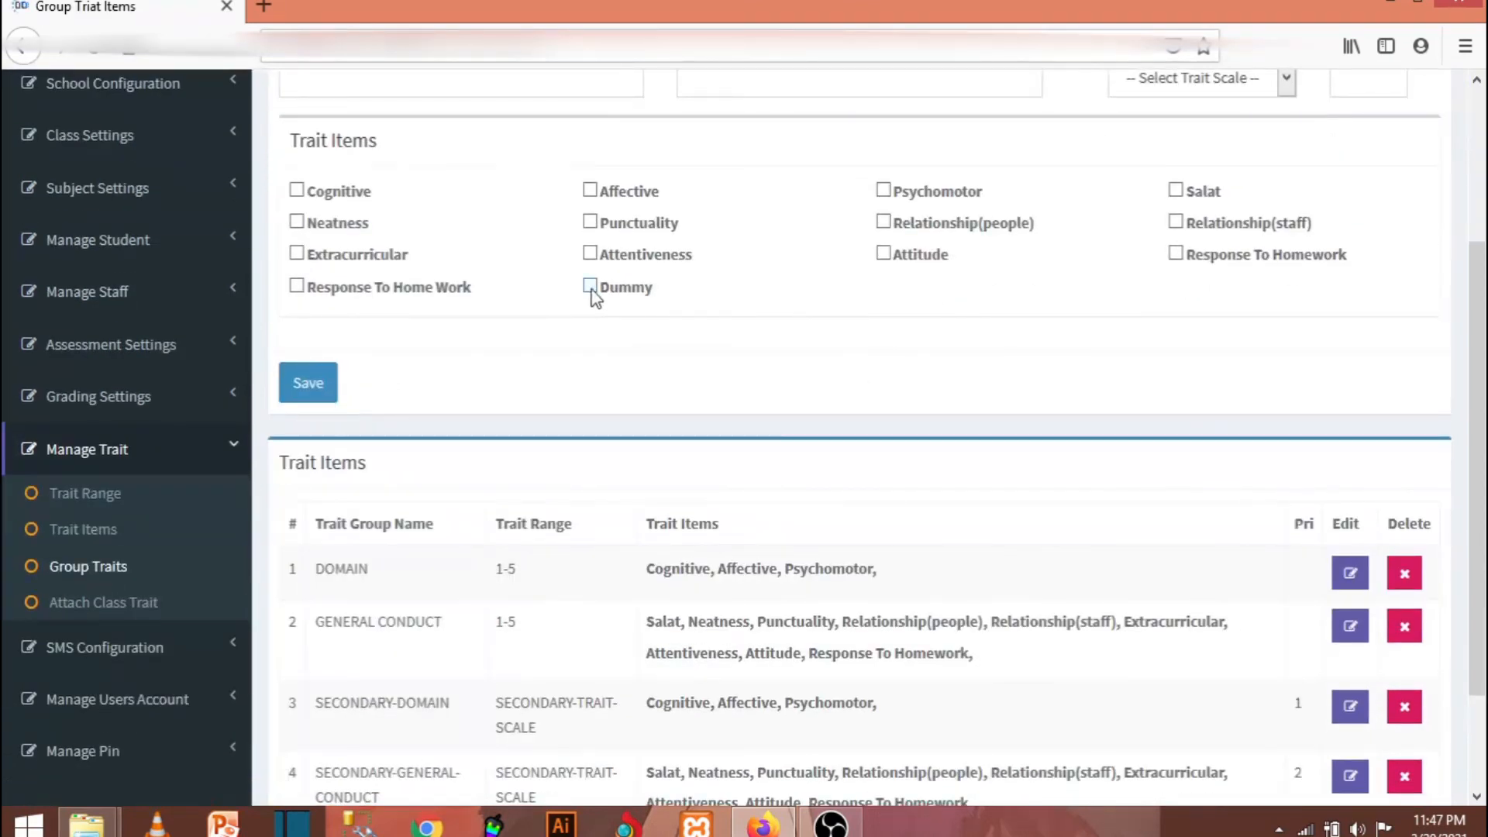
pyautogui.scroll(4, 608, 333)
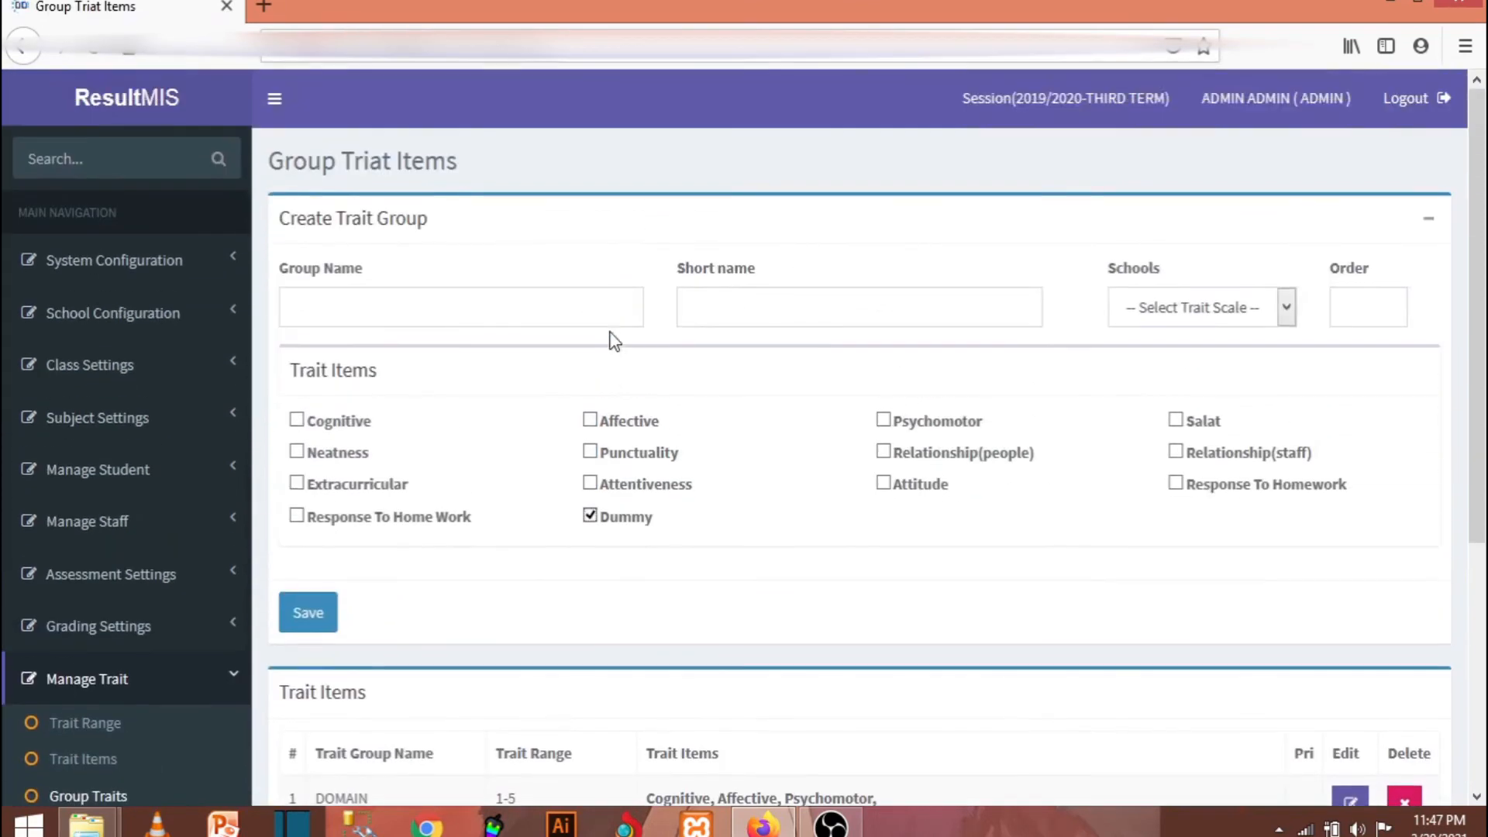
# - Name the trait group dummy with short name dum, assign the 1-5 trait scale, and set its order to 1
pyautogui.click(438, 319)
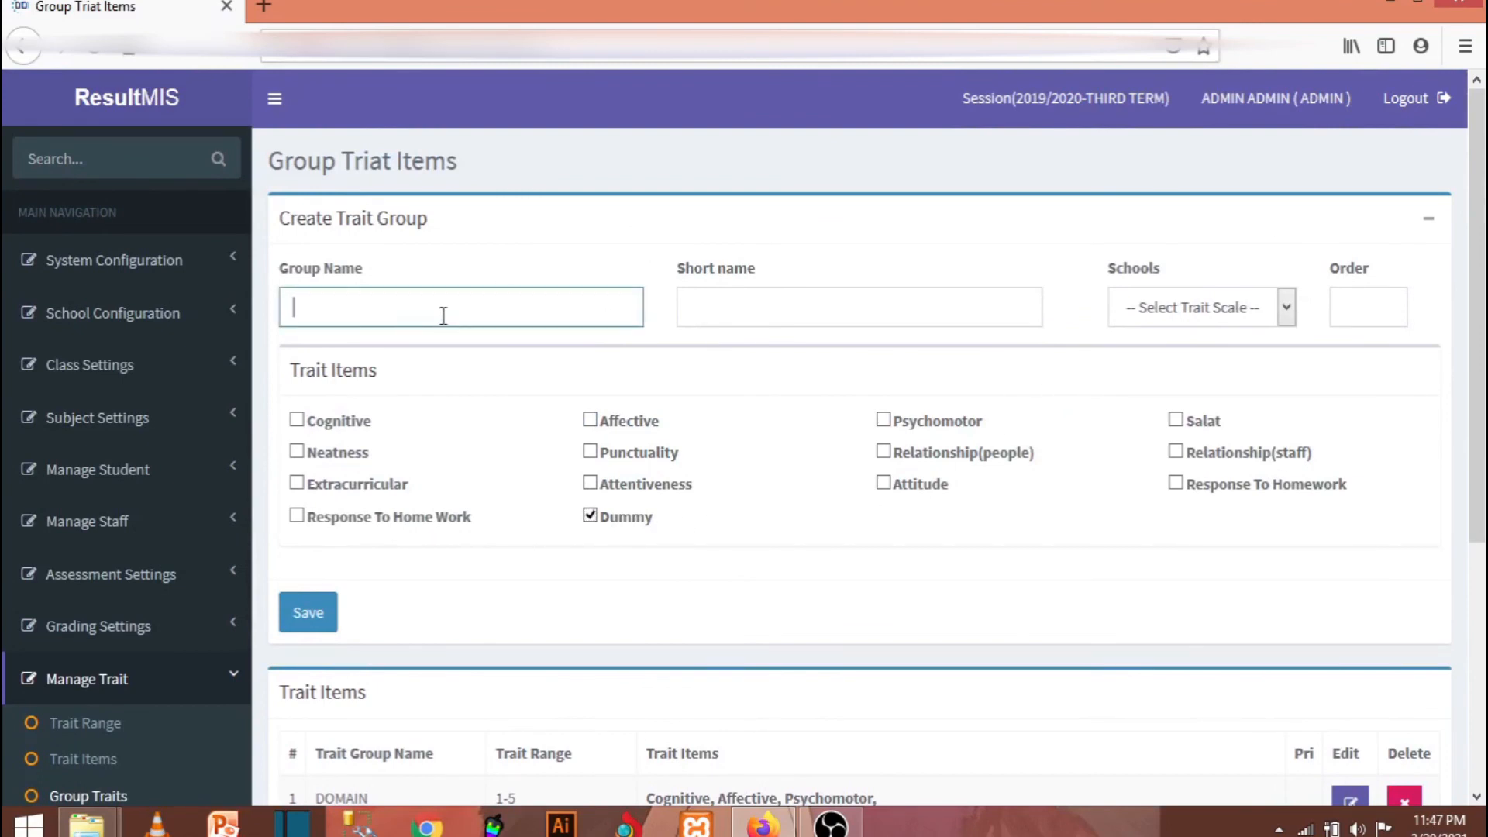
pyautogui.write('dummy')
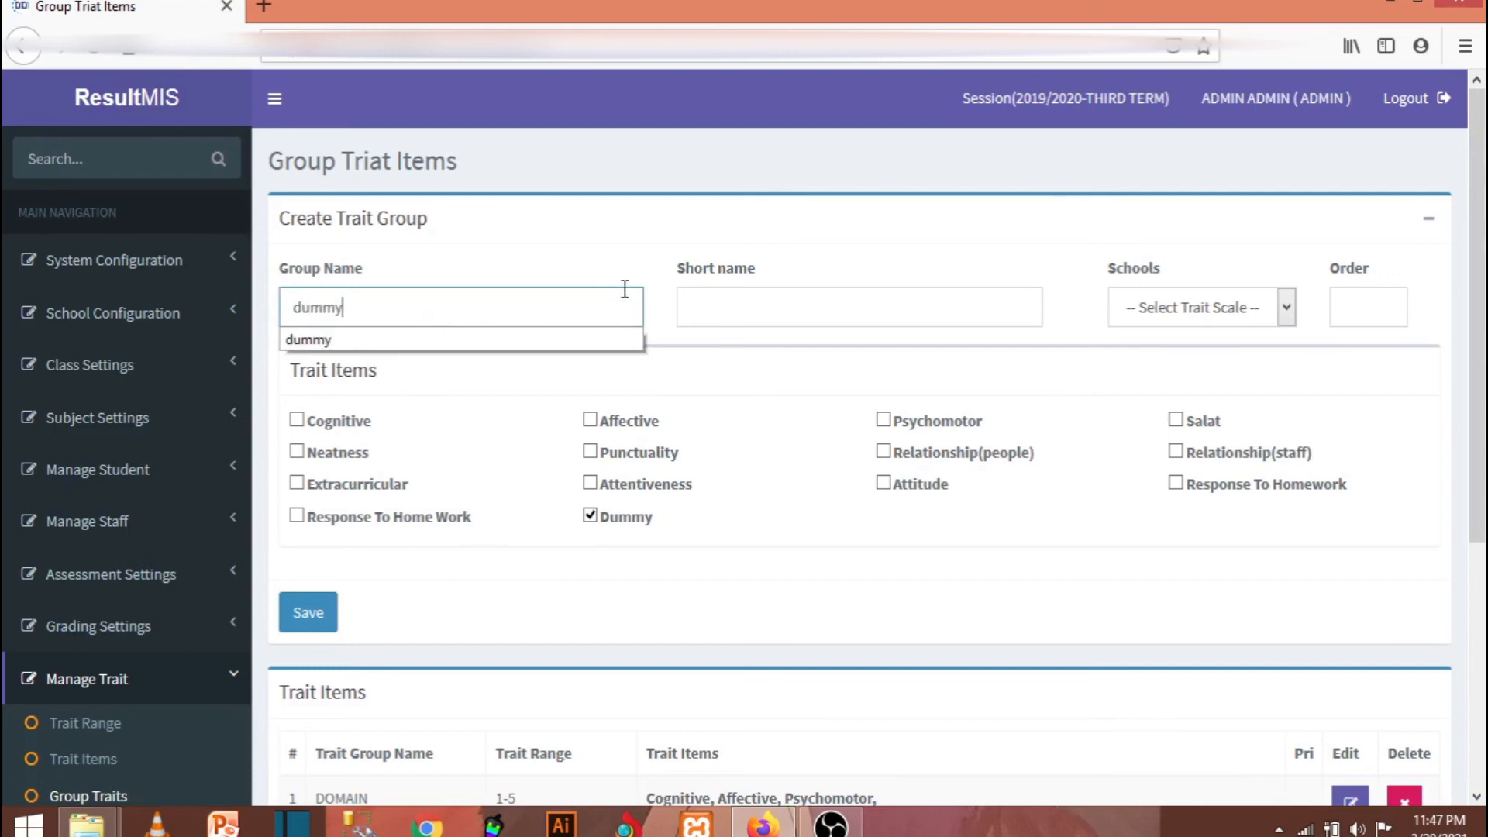
pyautogui.click(723, 314)
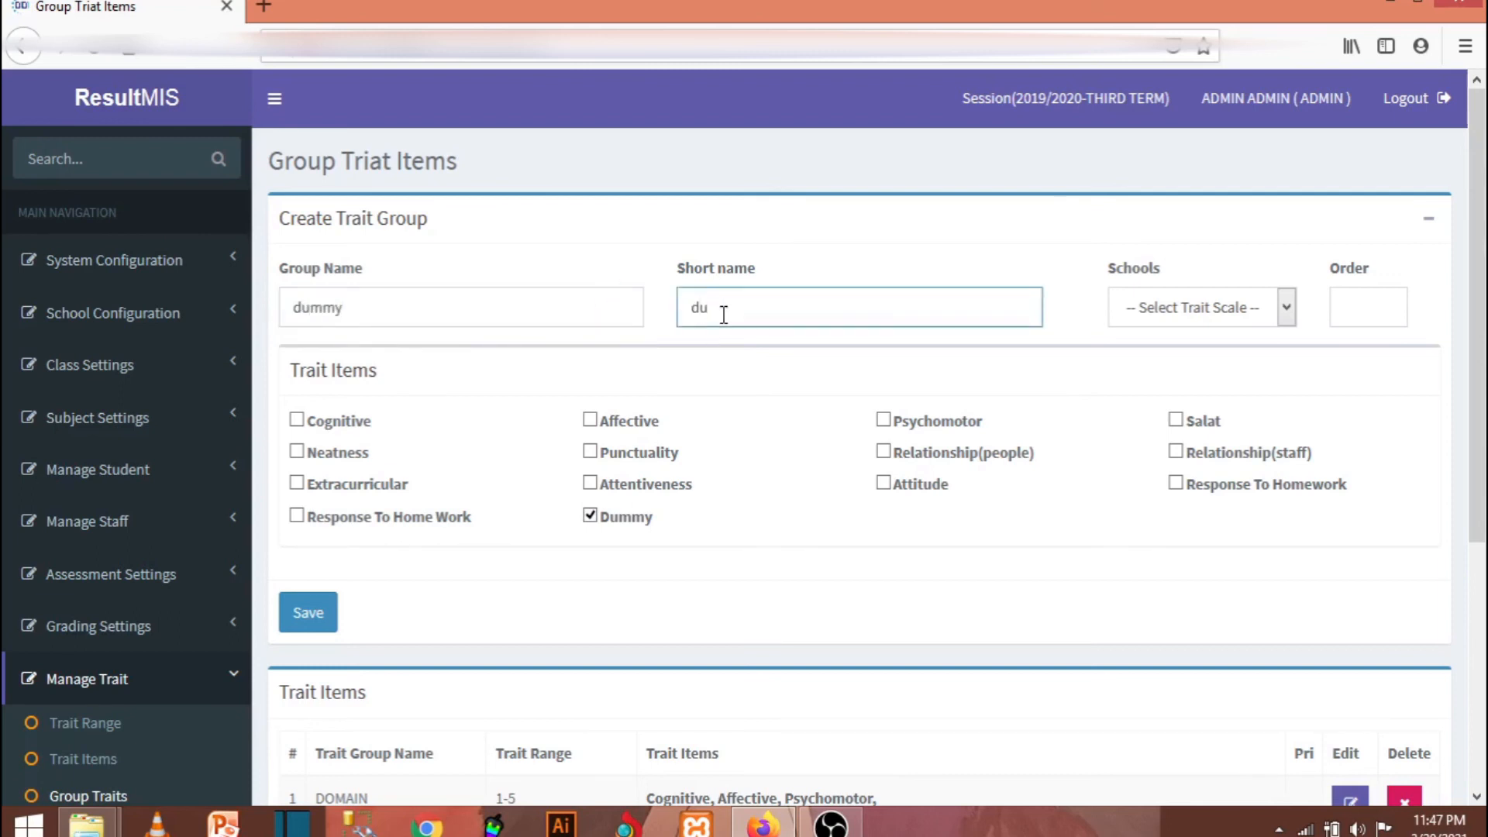
pyautogui.click(1274, 310)
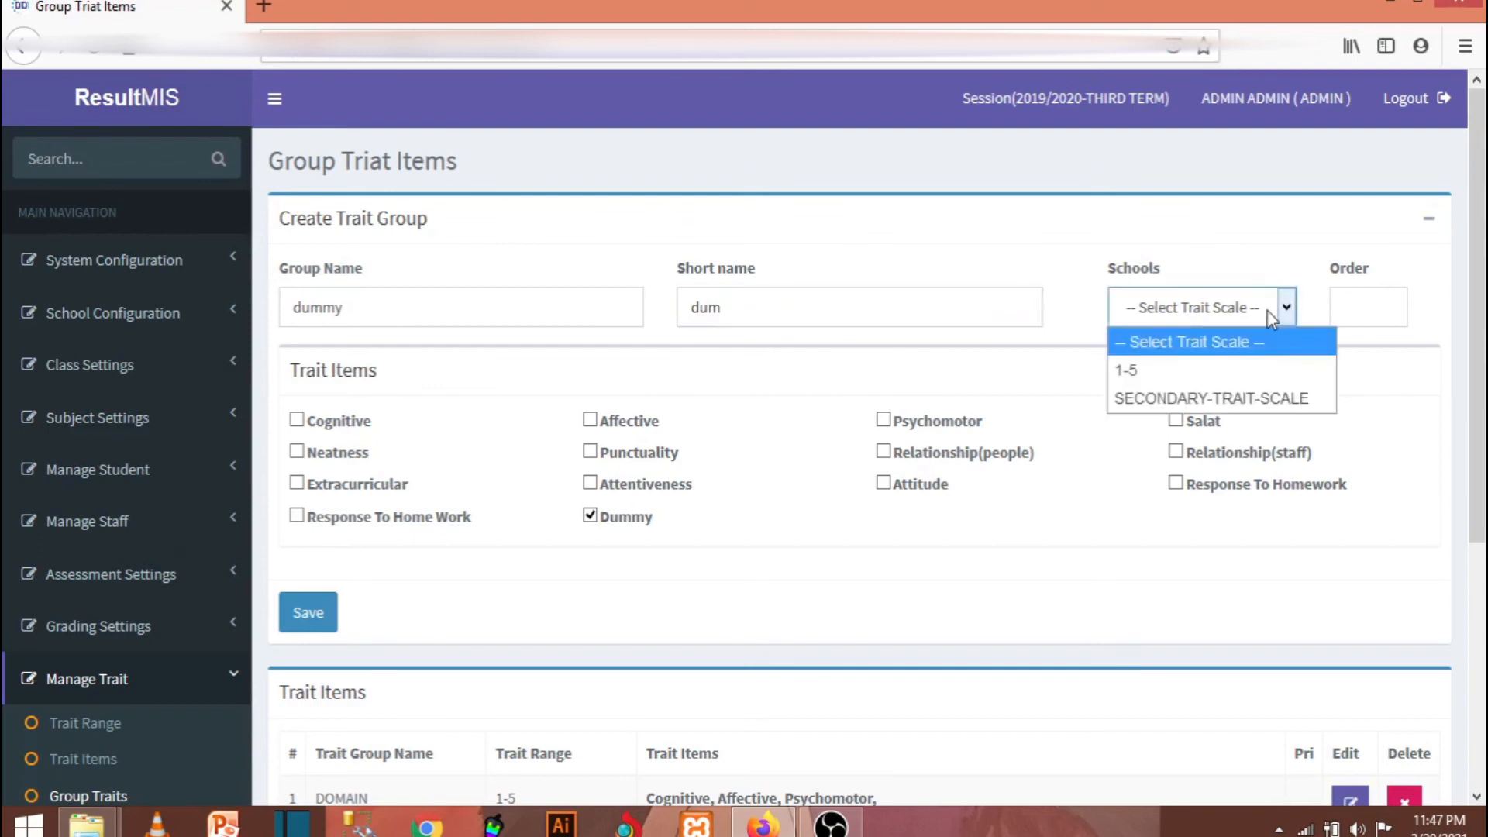
pyautogui.click(1150, 373)
pyautogui.click(1383, 319)
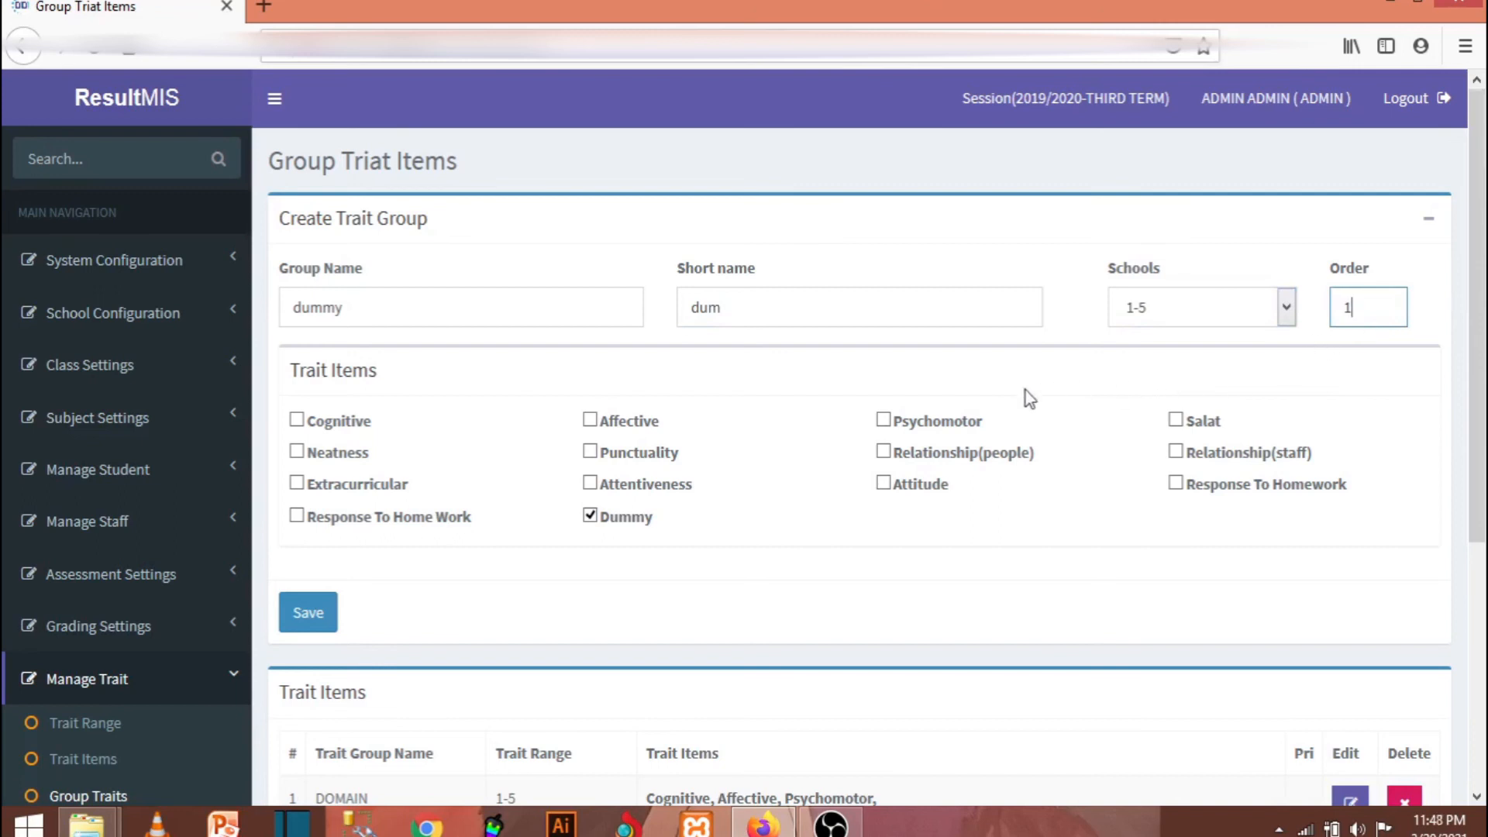
# - Save the dummy trait group and check its entry in the list of trait groups
pyautogui.scroll(-3, 736, 389)
pyautogui.click(310, 385)
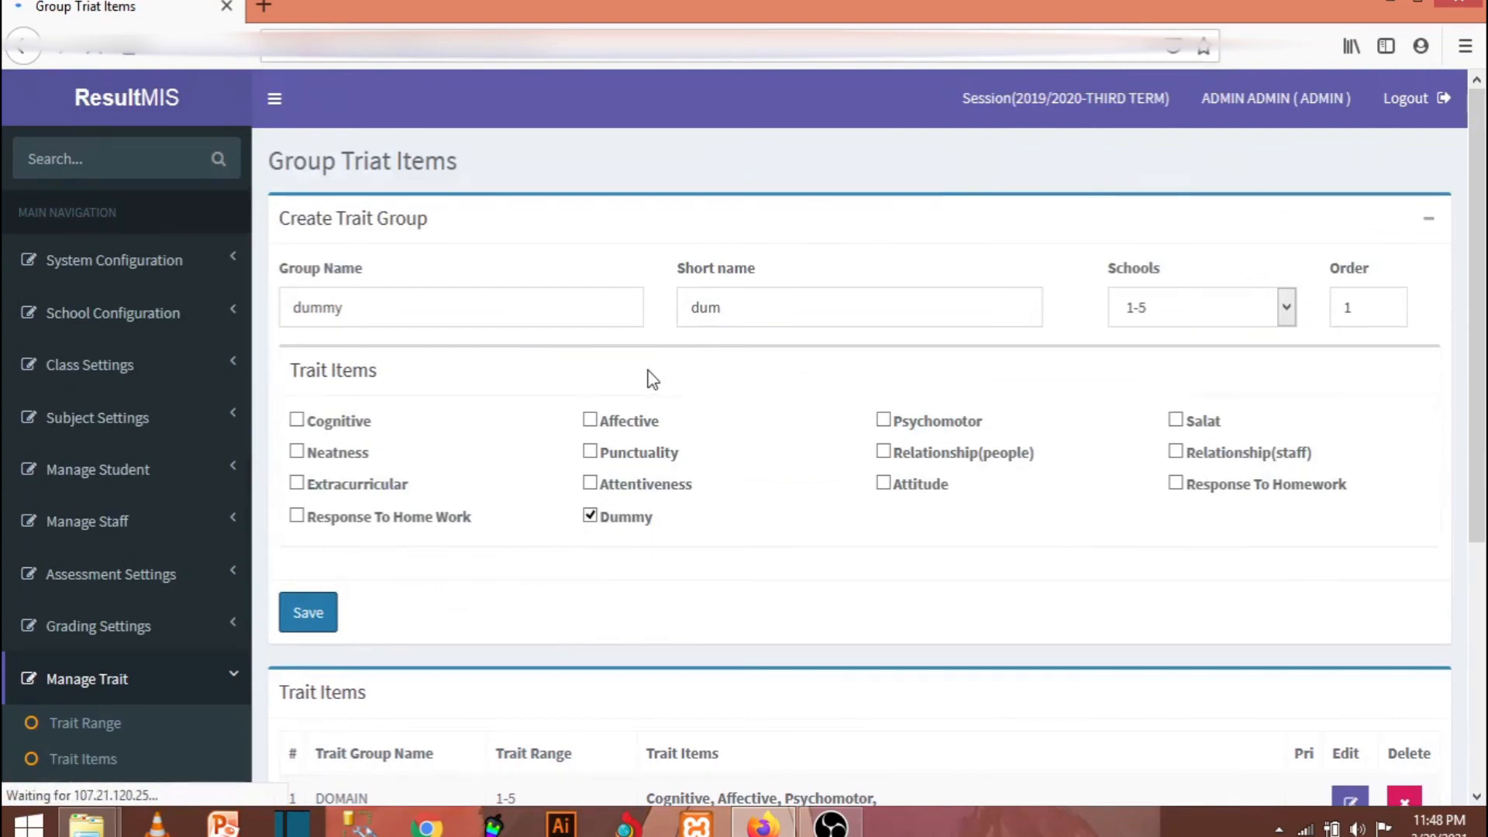
pyautogui.scroll(-2, 555, 422)
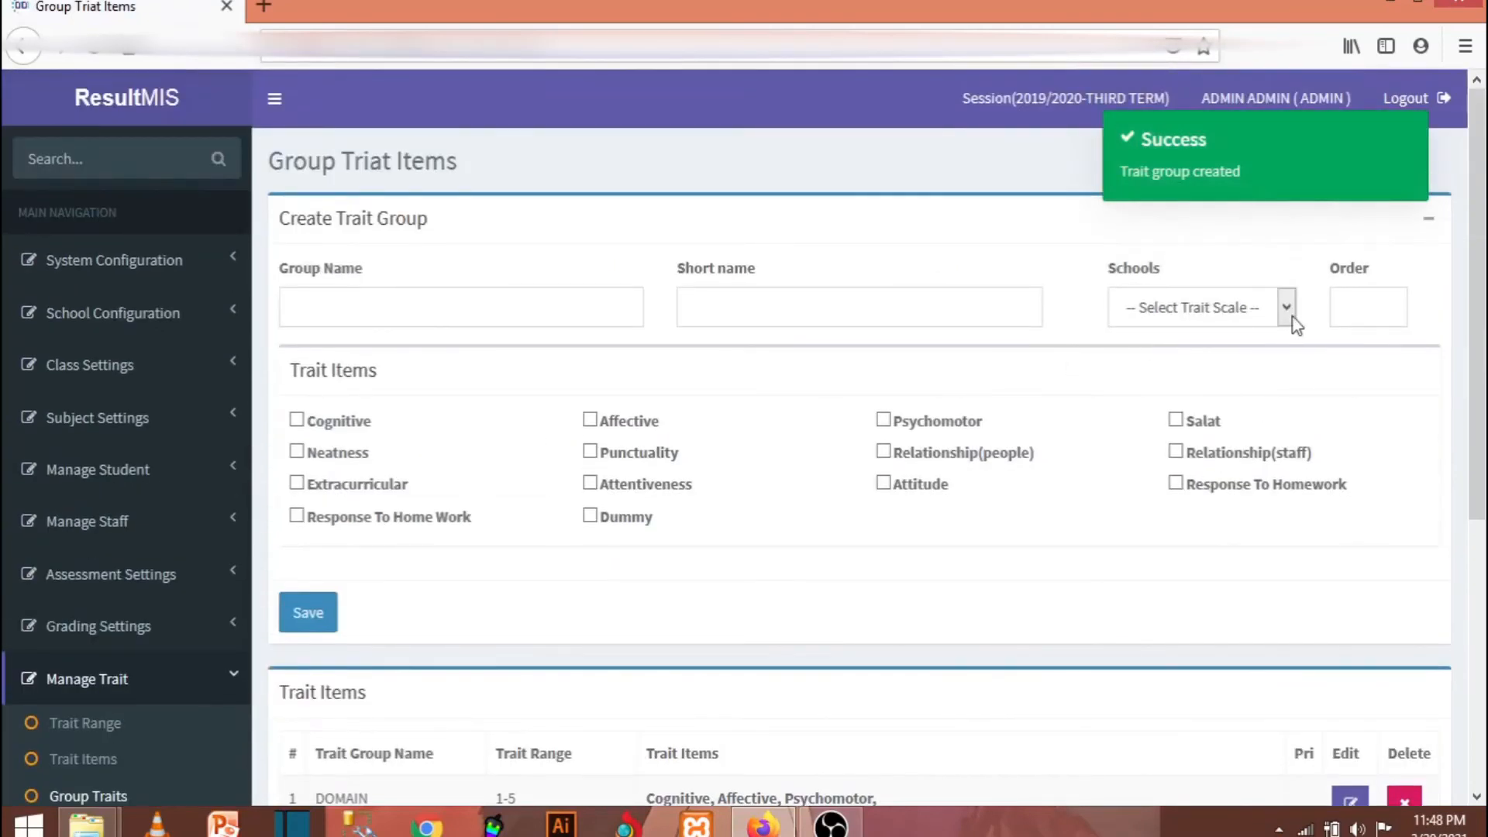
pyautogui.scroll(-4, 690, 369)
pyautogui.scroll(-1, 465, 378)
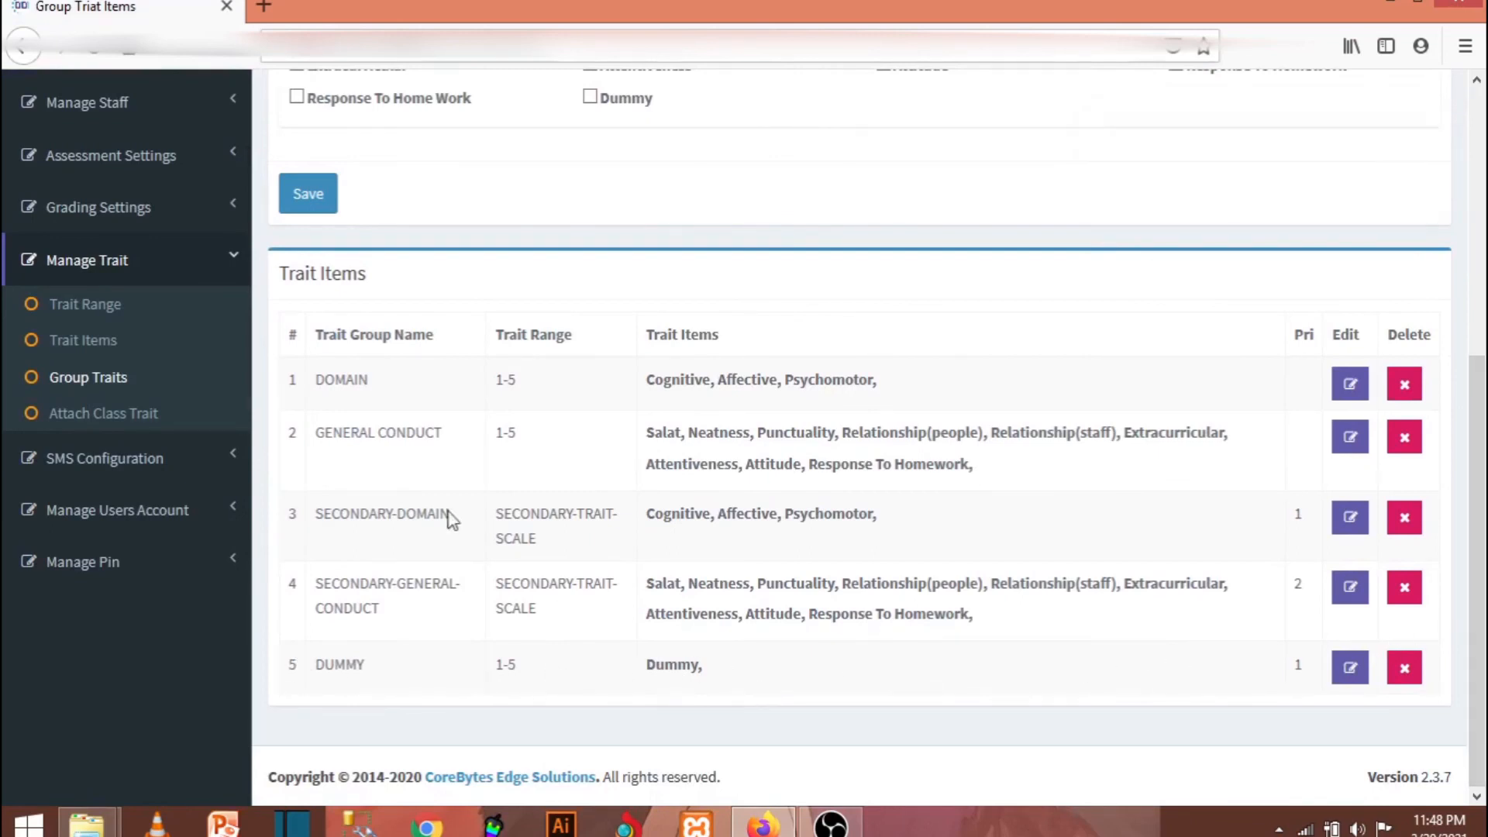
# - Open the Attach Class Trait page and choose school ILC - CONV with section JUNIOR SECONDARY SCHOOL
pyautogui.click(141, 417)
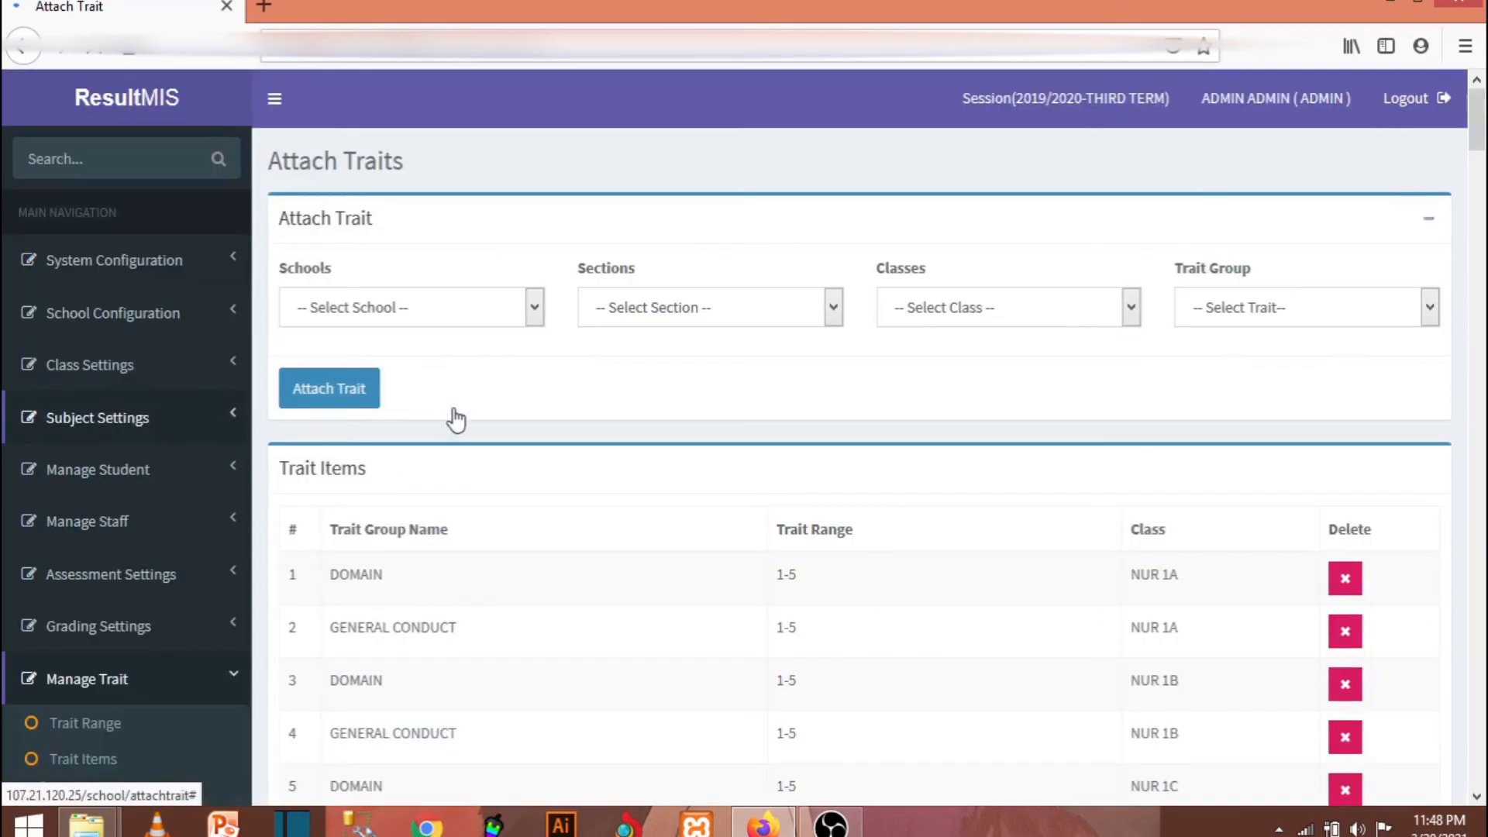
pyautogui.click(412, 309)
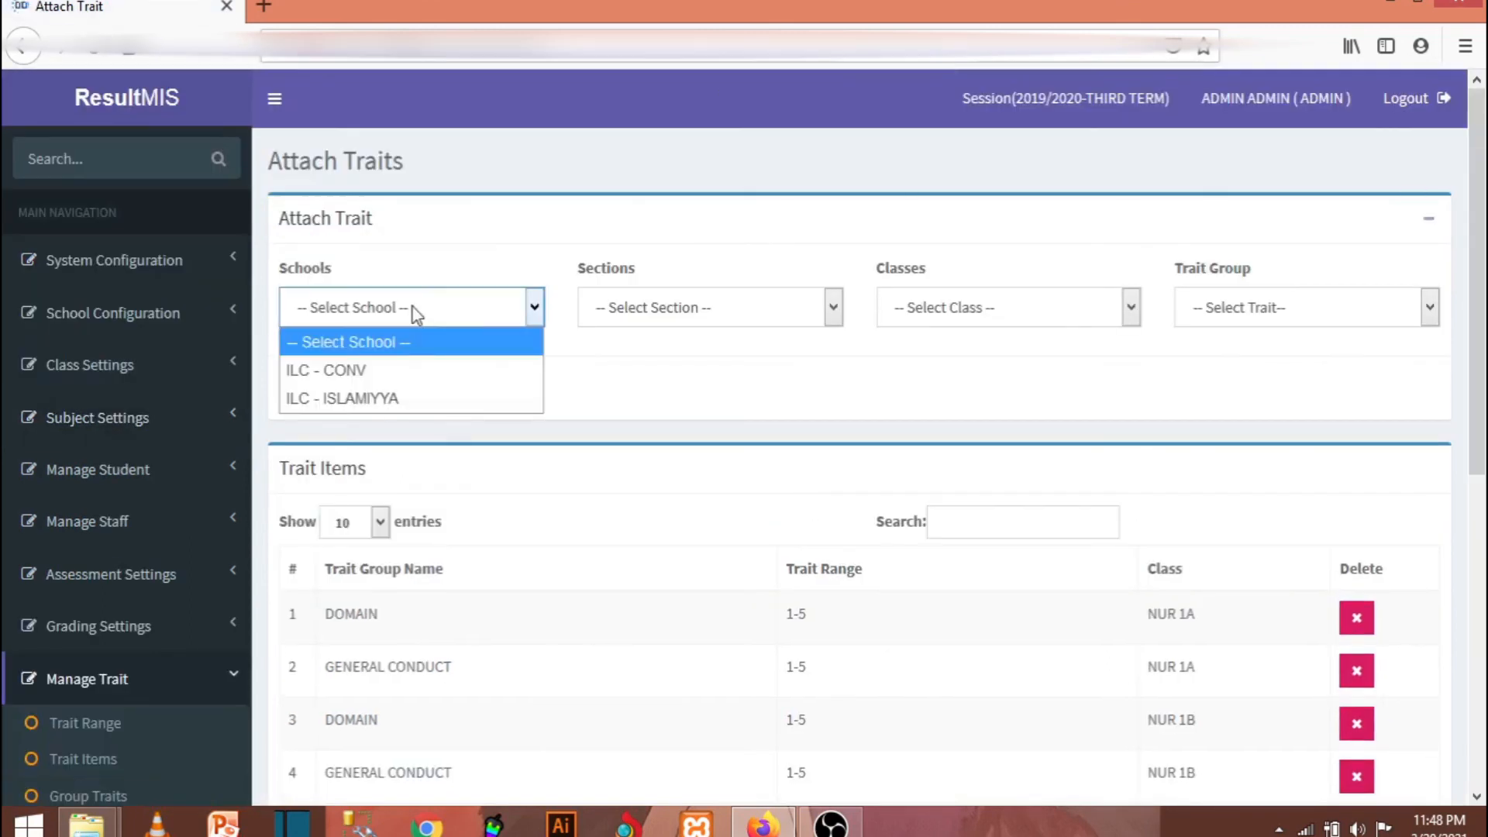
pyautogui.click(422, 370)
pyautogui.click(665, 314)
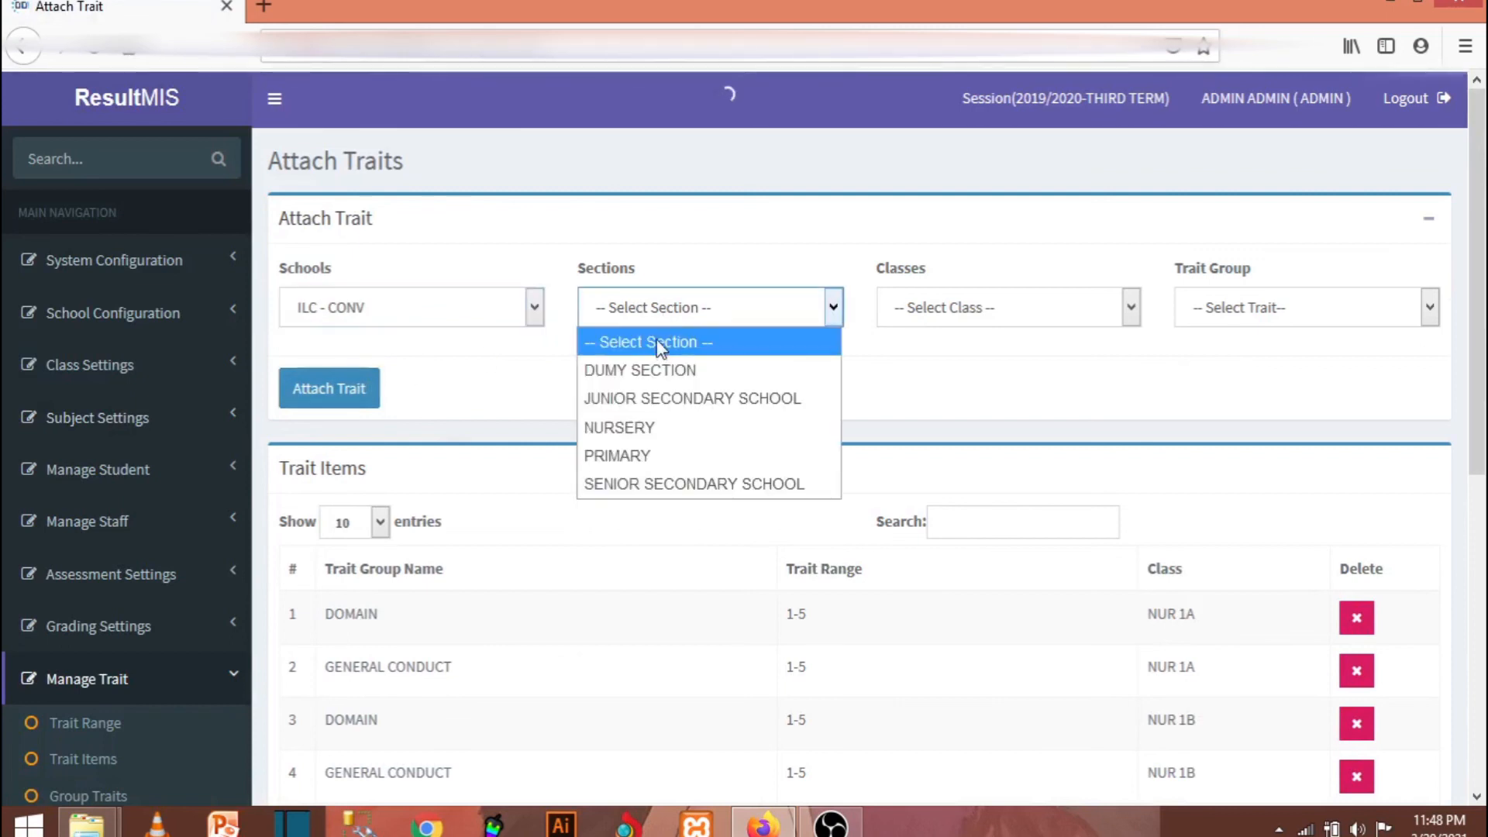
pyautogui.click(657, 393)
# - Choose class JSS1B and the DUMMY trait group for the attachment
pyautogui.click(1020, 295)
pyautogui.click(979, 308)
pyautogui.click(953, 399)
pyautogui.click(1252, 309)
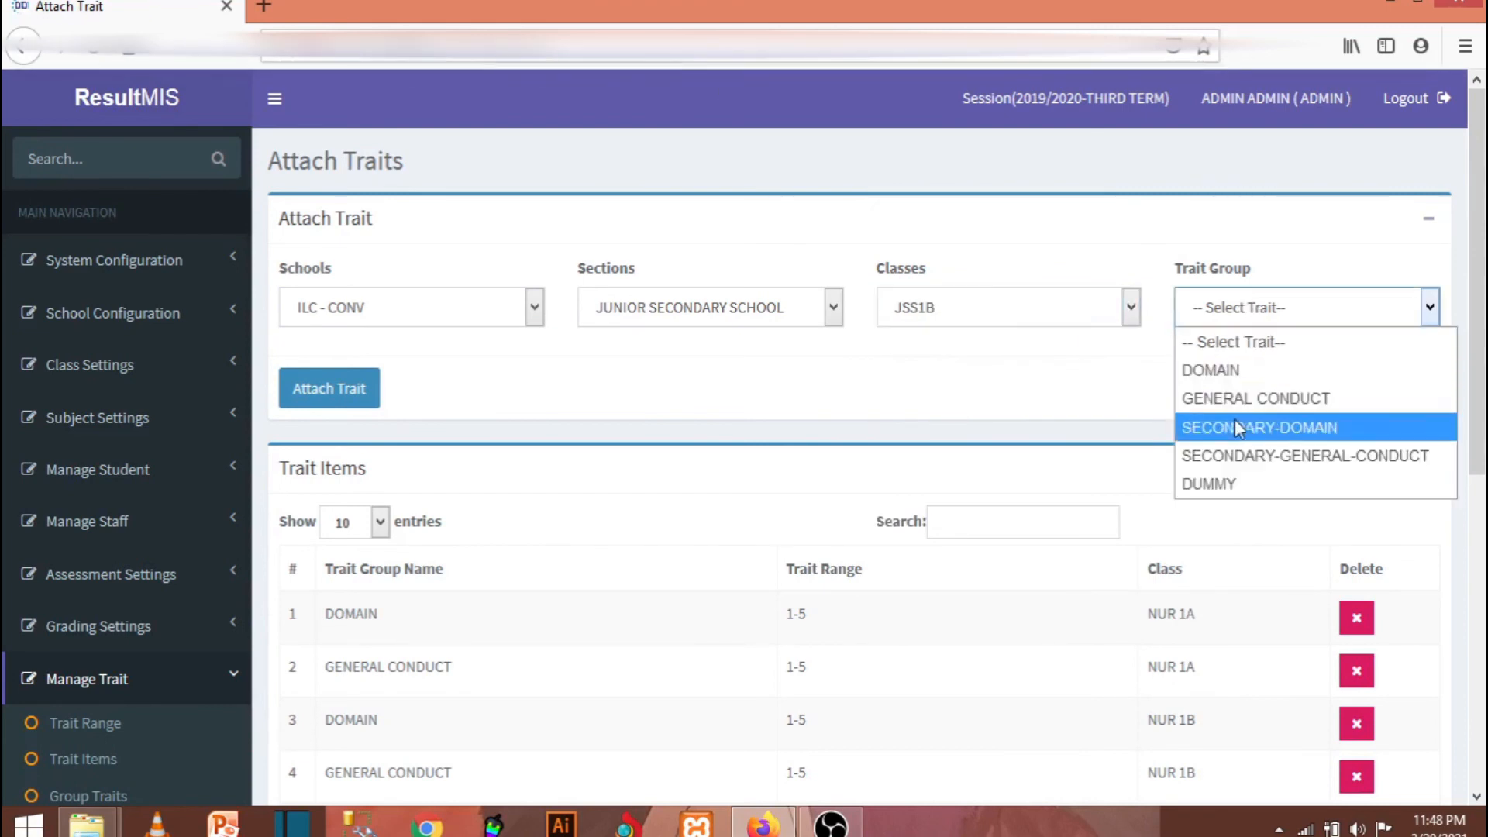
pyautogui.click(1232, 485)
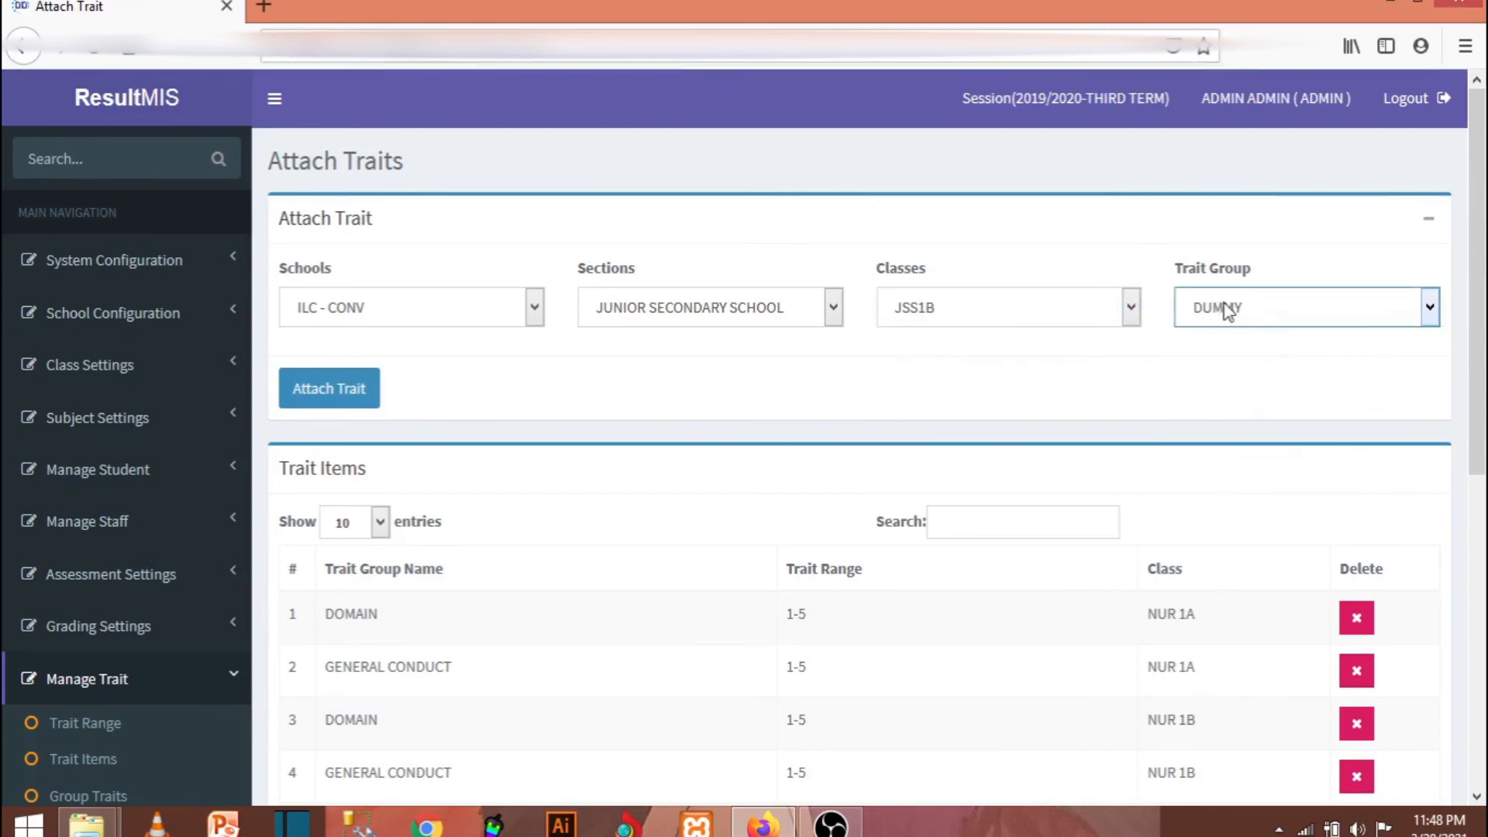
# - Look through the list of trait groups already attached to classes, including their ranges and class names
pyautogui.scroll(-5, 543, 484)
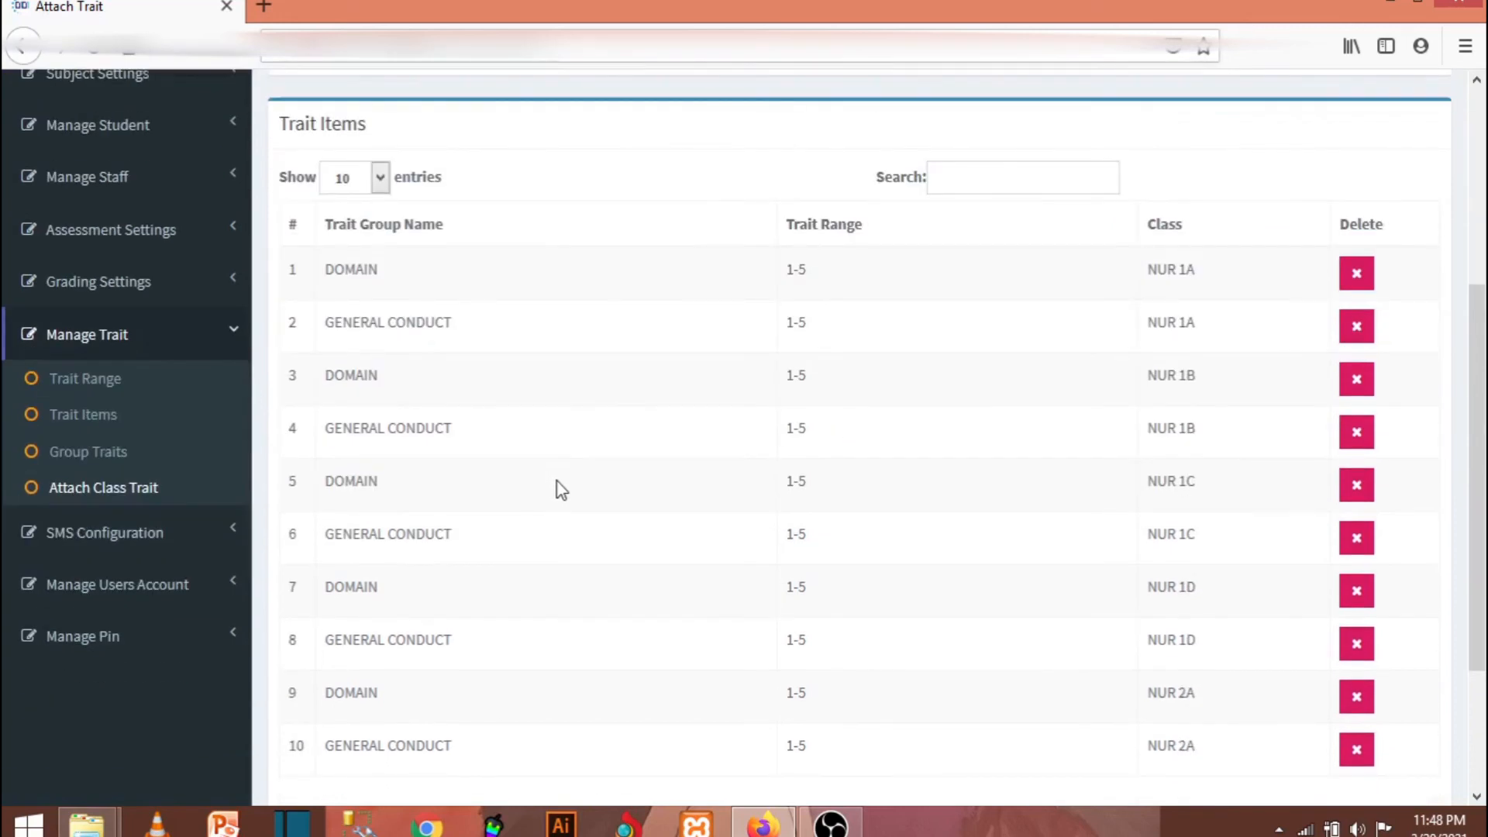
pyautogui.scroll(-3, 558, 488)
pyautogui.scroll(5, 562, 487)
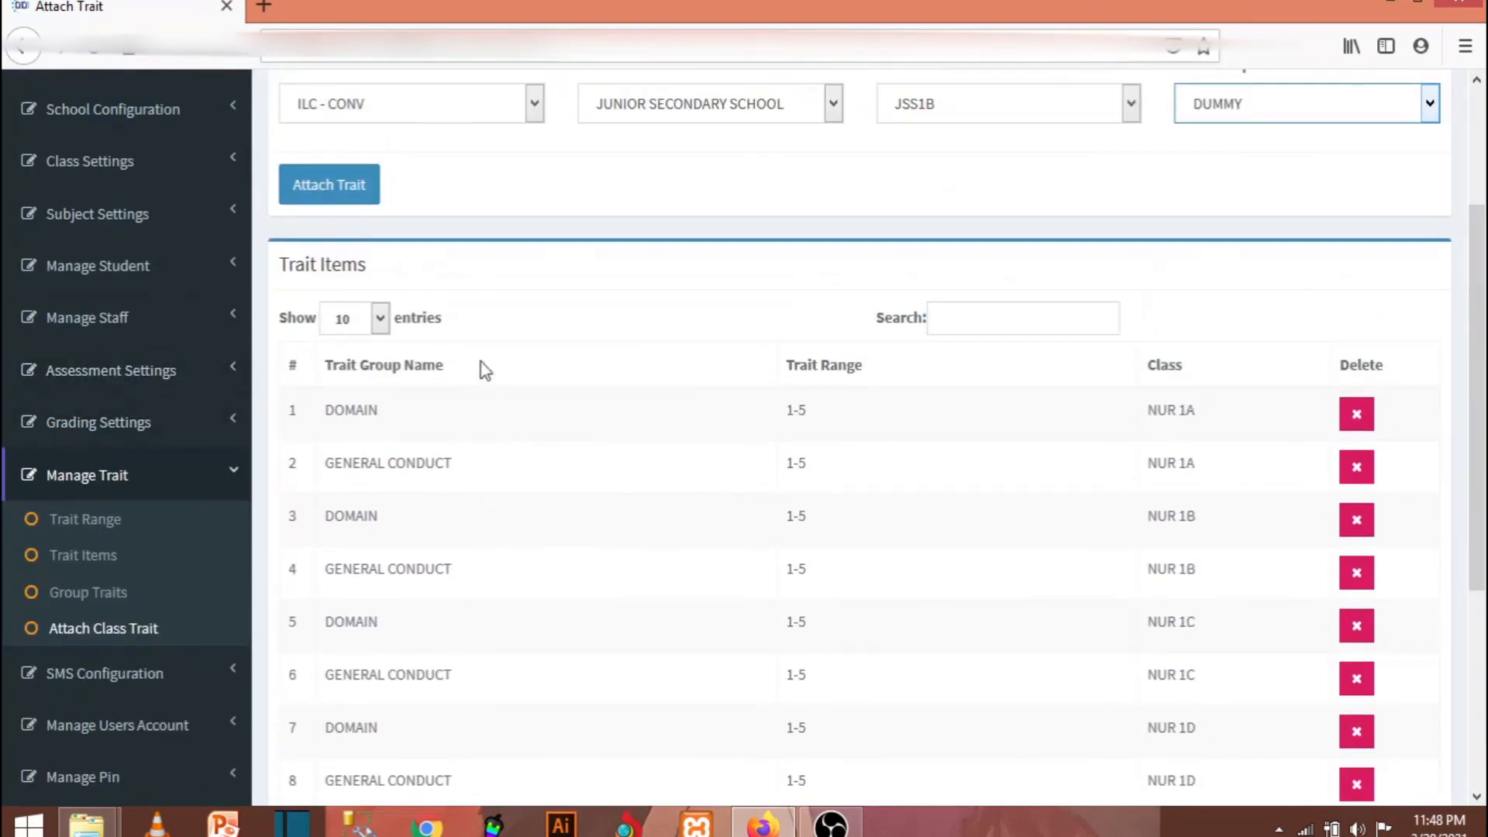
pyautogui.scroll(-2, 519, 426)
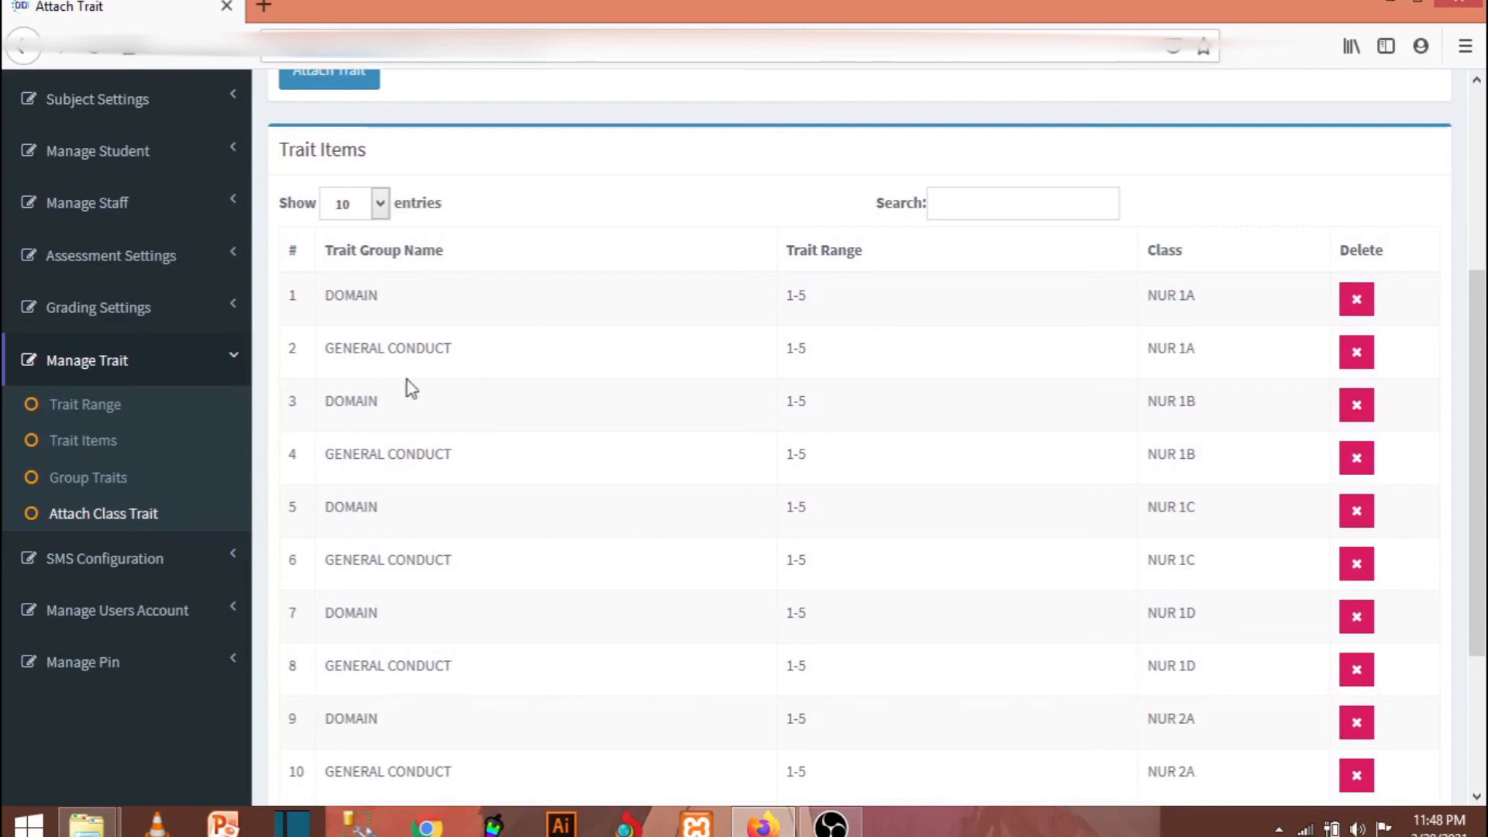
pyautogui.scroll(-4, 404, 632)
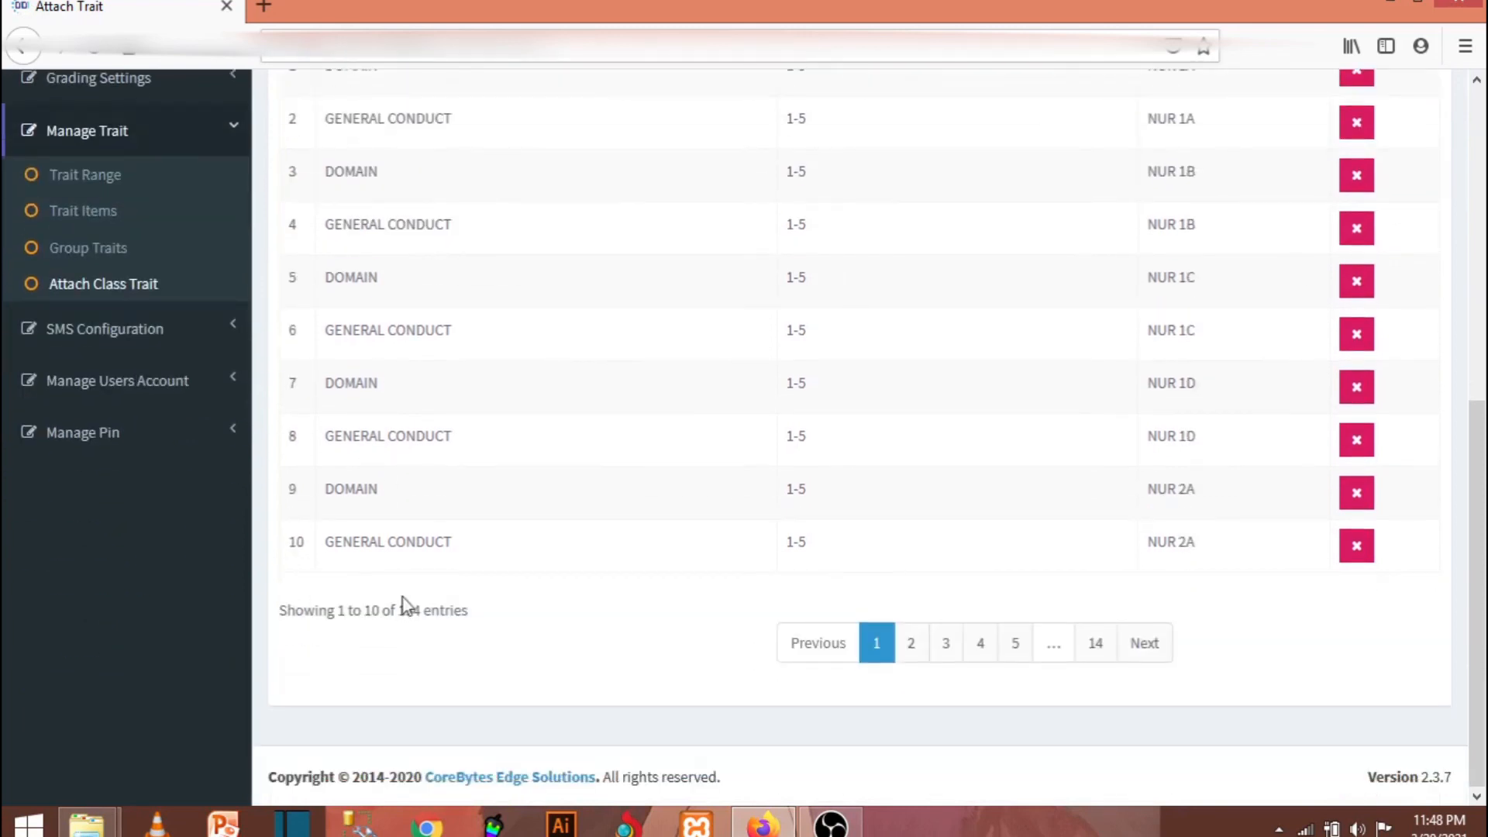
pyautogui.scroll(5, 405, 604)
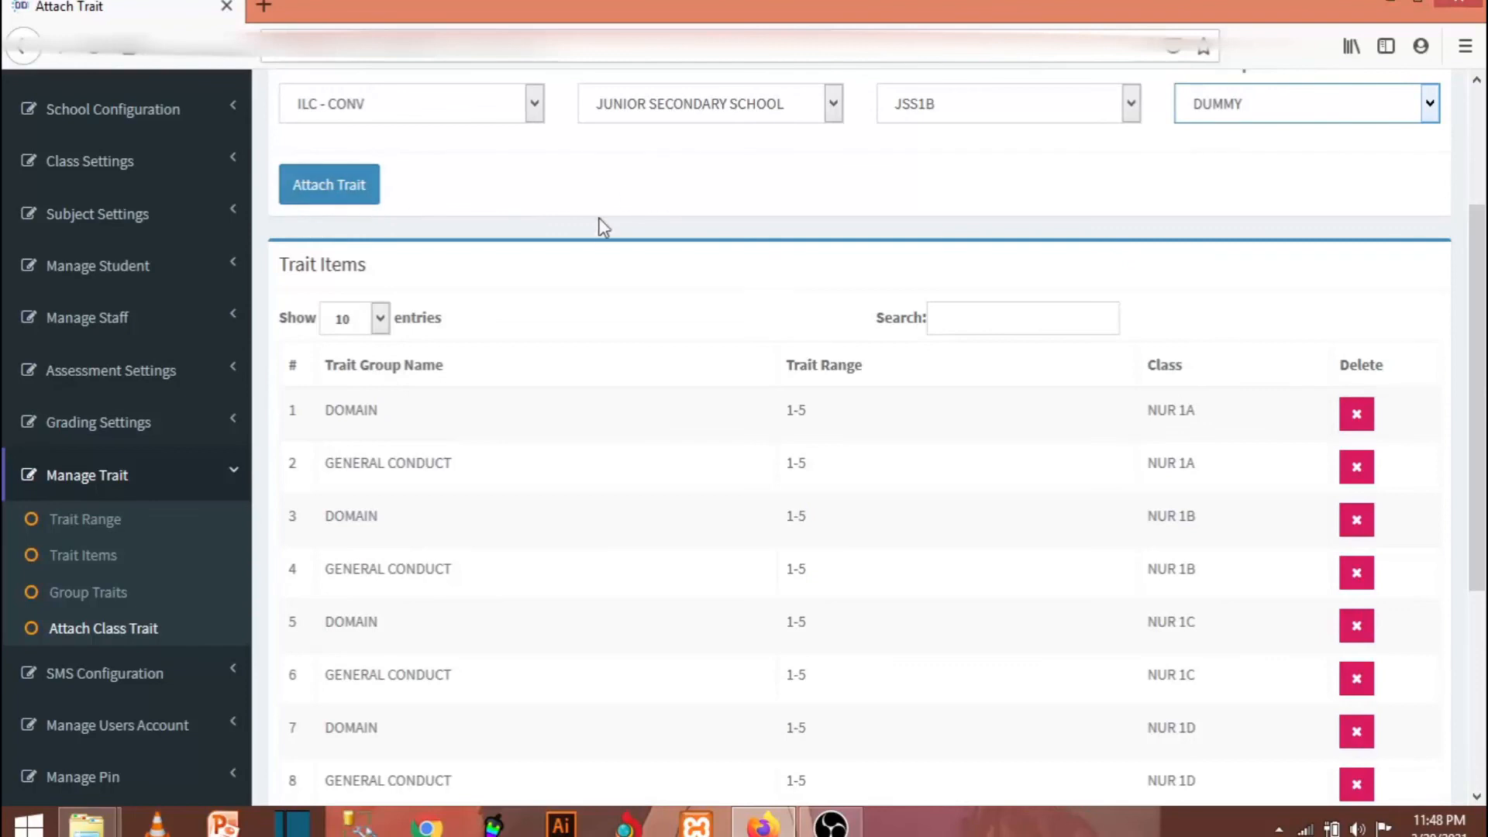
pyautogui.scroll(3, 612, 232)
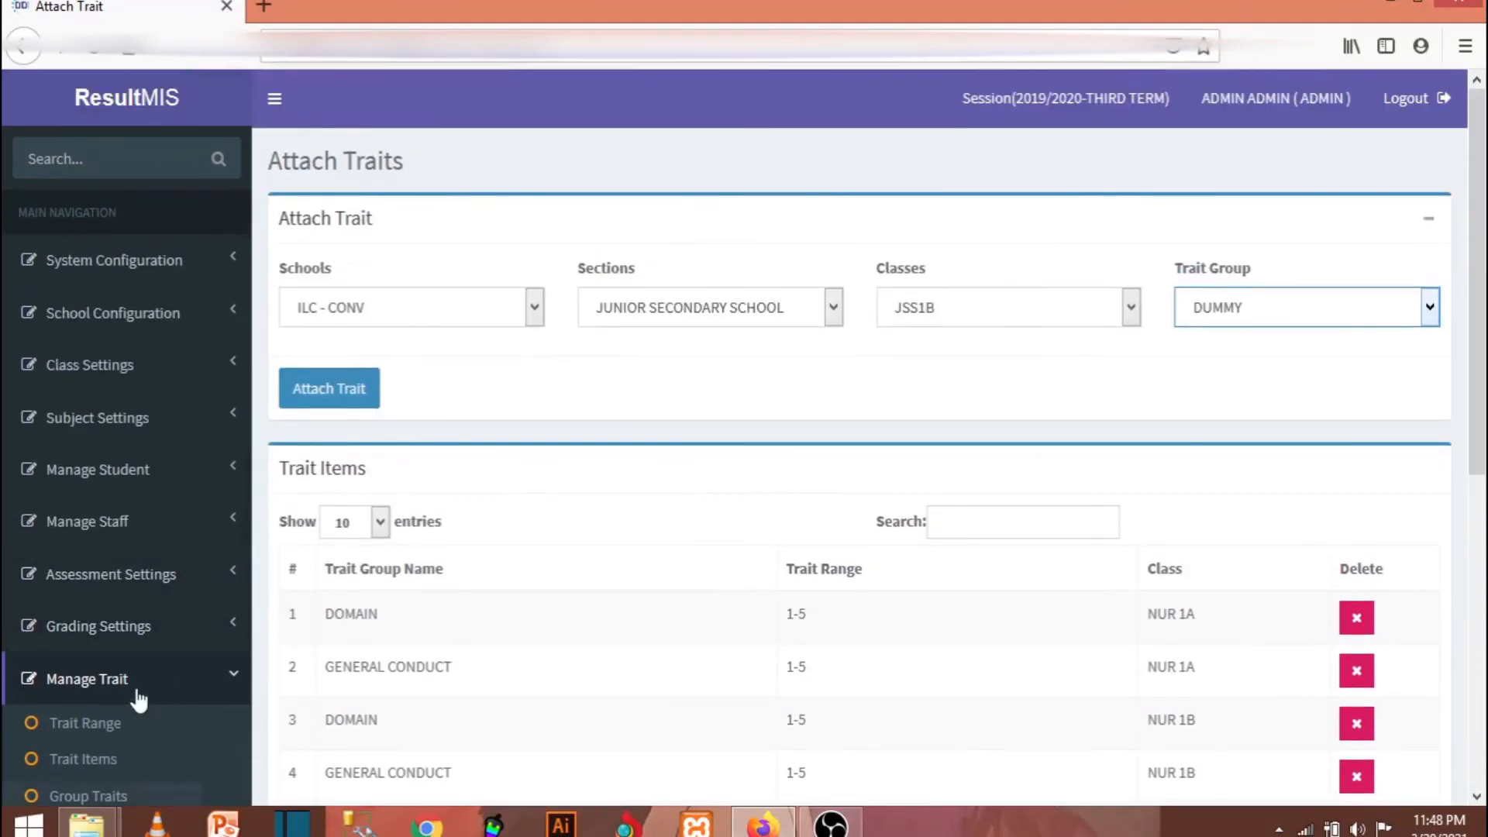
# - Leave the trait section and open the Manage Settings page of System Configuration
pyautogui.click(159, 679)
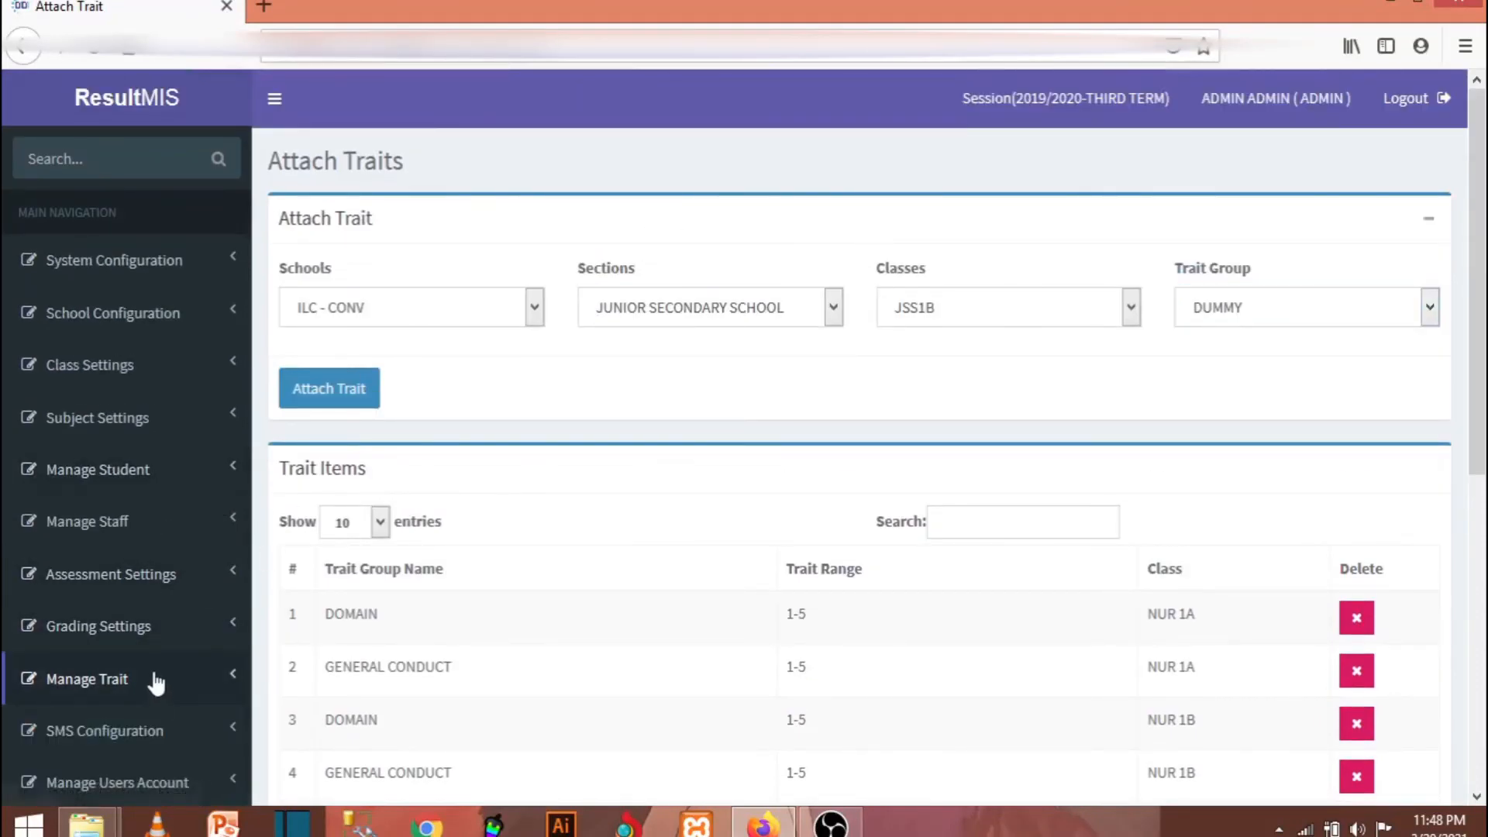
pyautogui.click(178, 267)
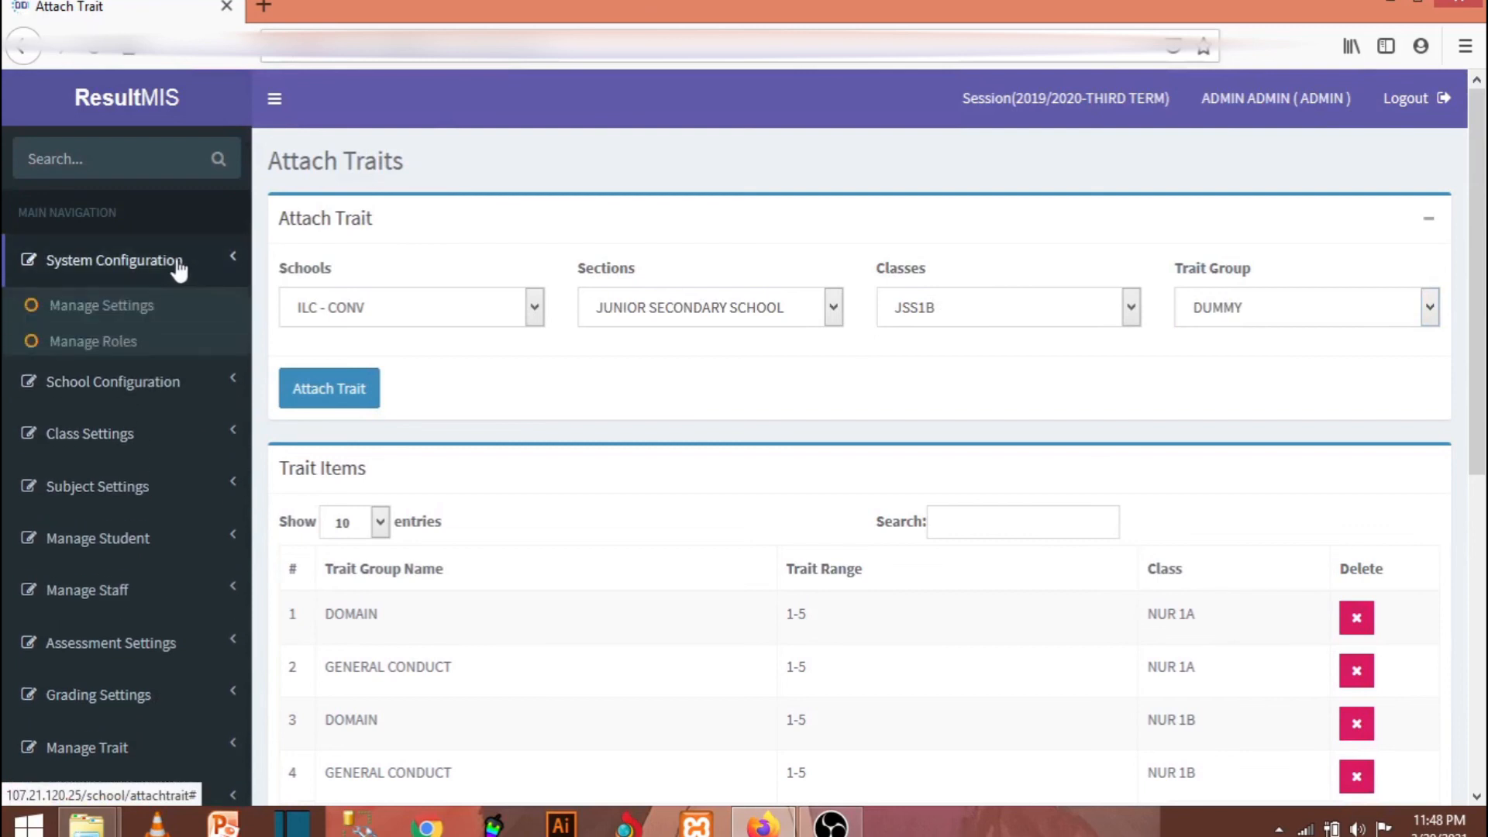
pyautogui.click(133, 317)
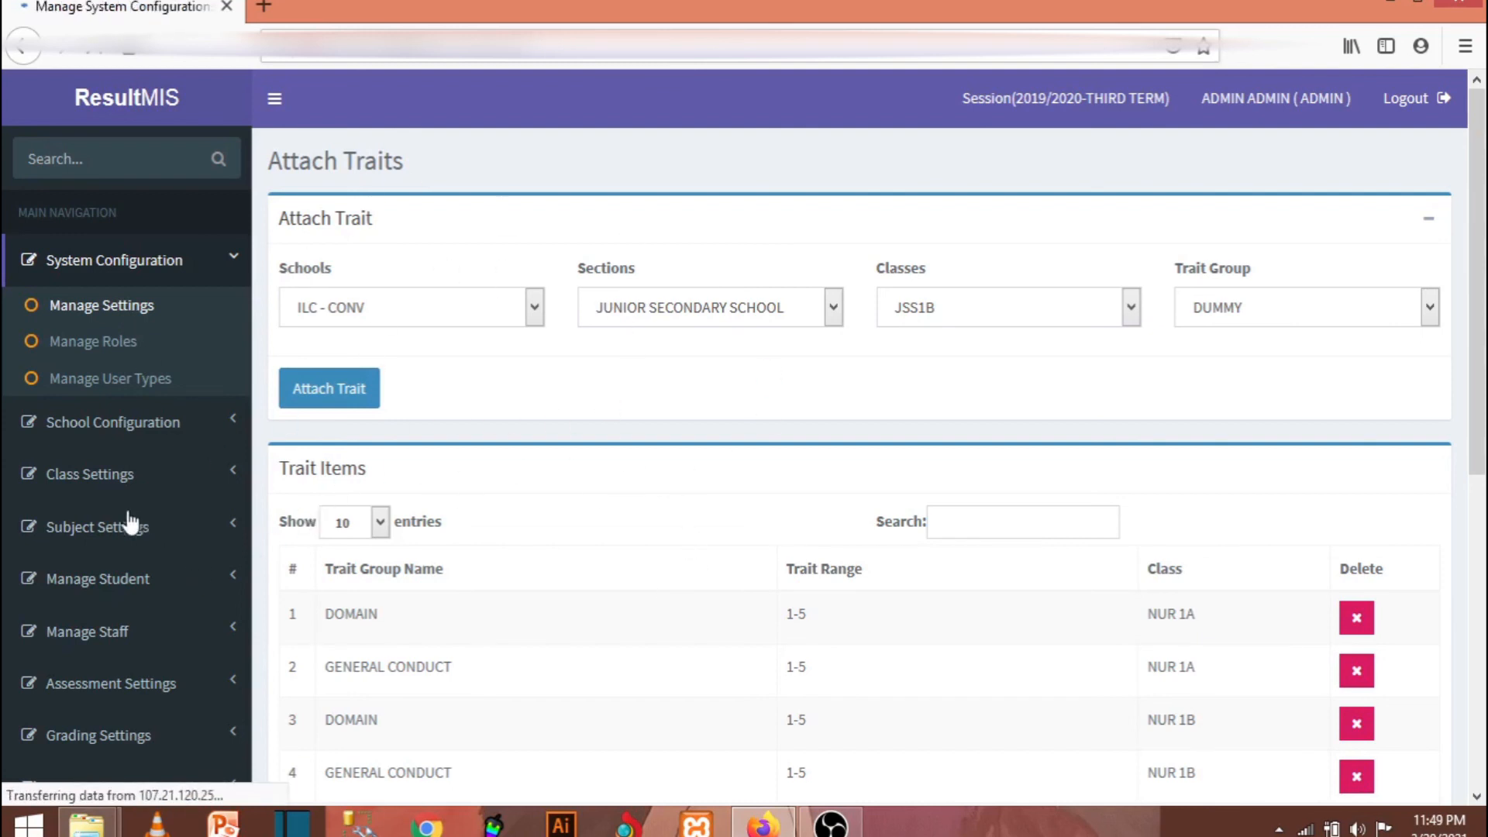
pyautogui.scroll(-3, 131, 525)
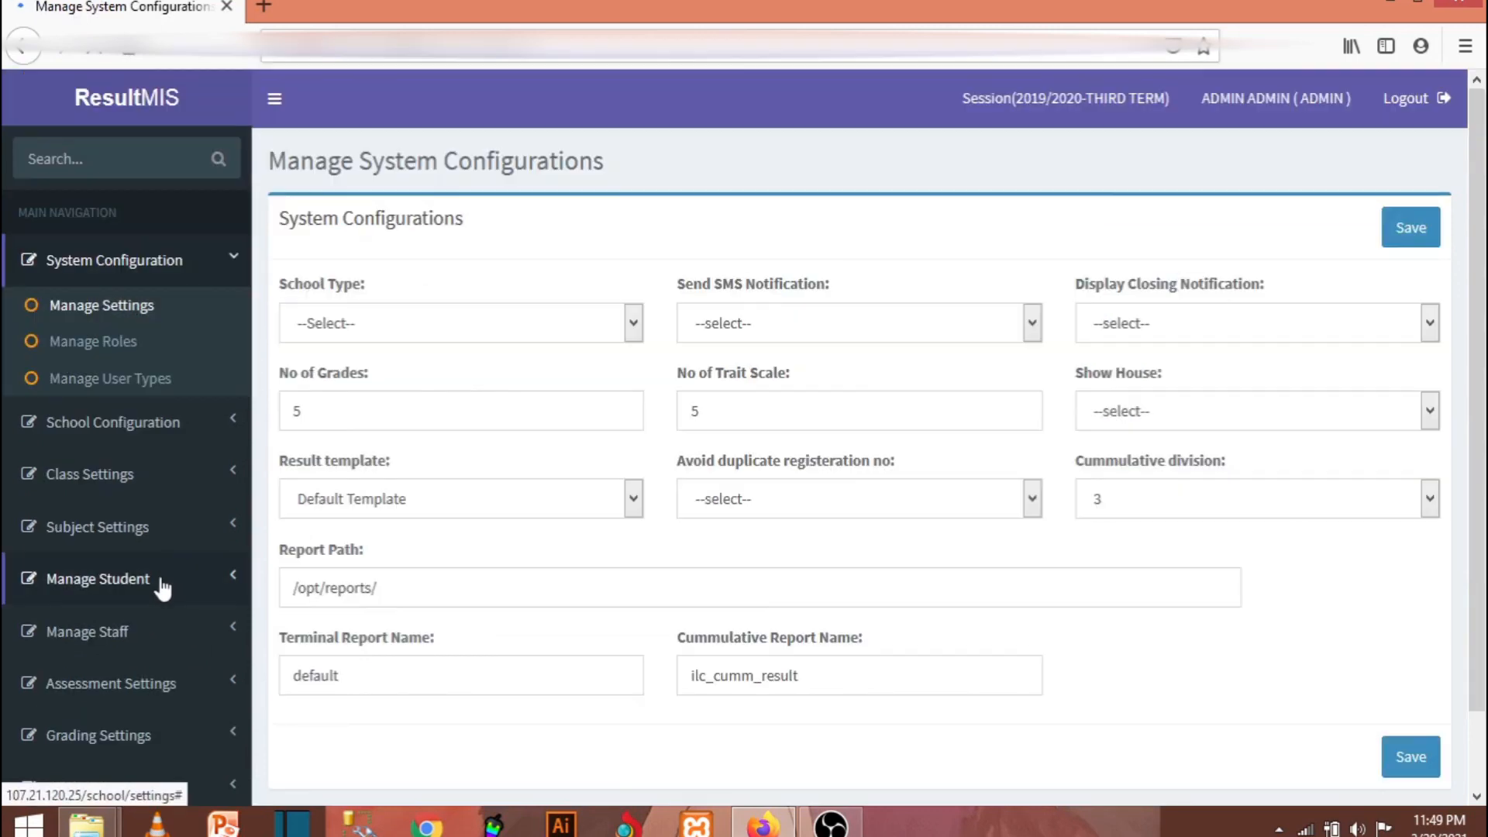
pyautogui.scroll(-2, 163, 589)
pyautogui.click(145, 662)
pyautogui.click(144, 549)
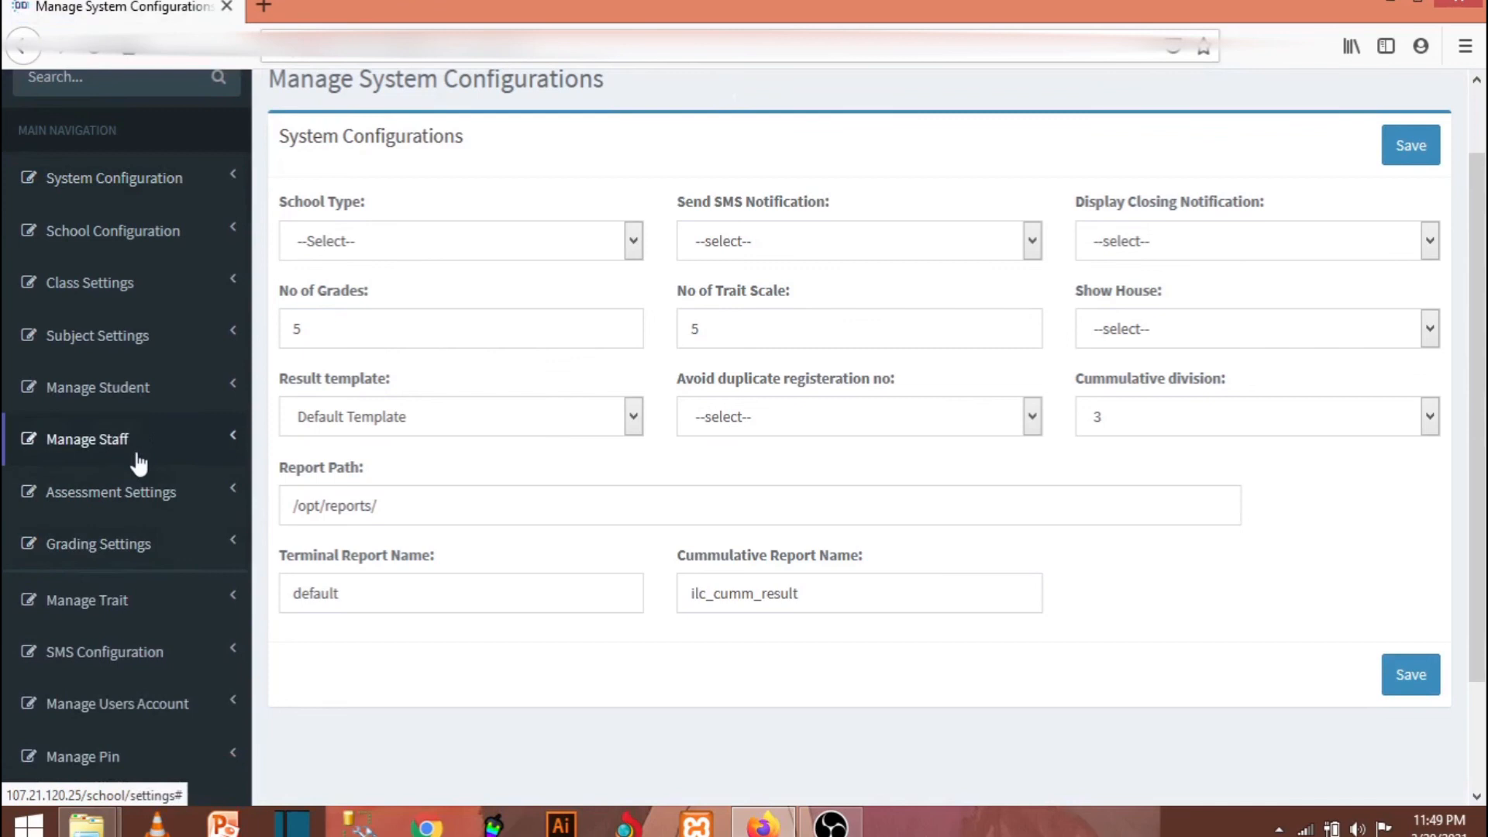
pyautogui.click(169, 619)
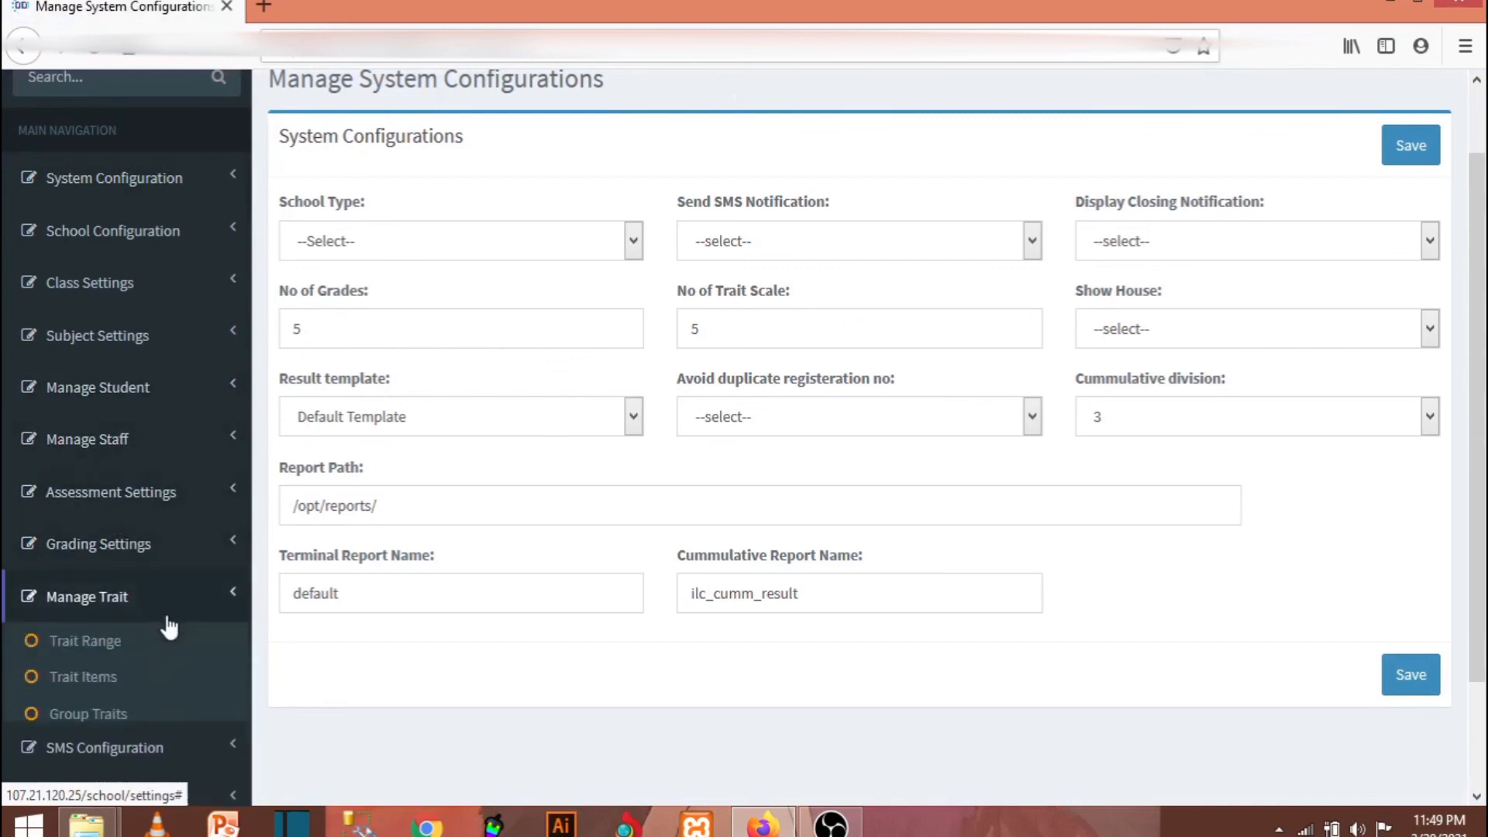
pyautogui.click(169, 603)
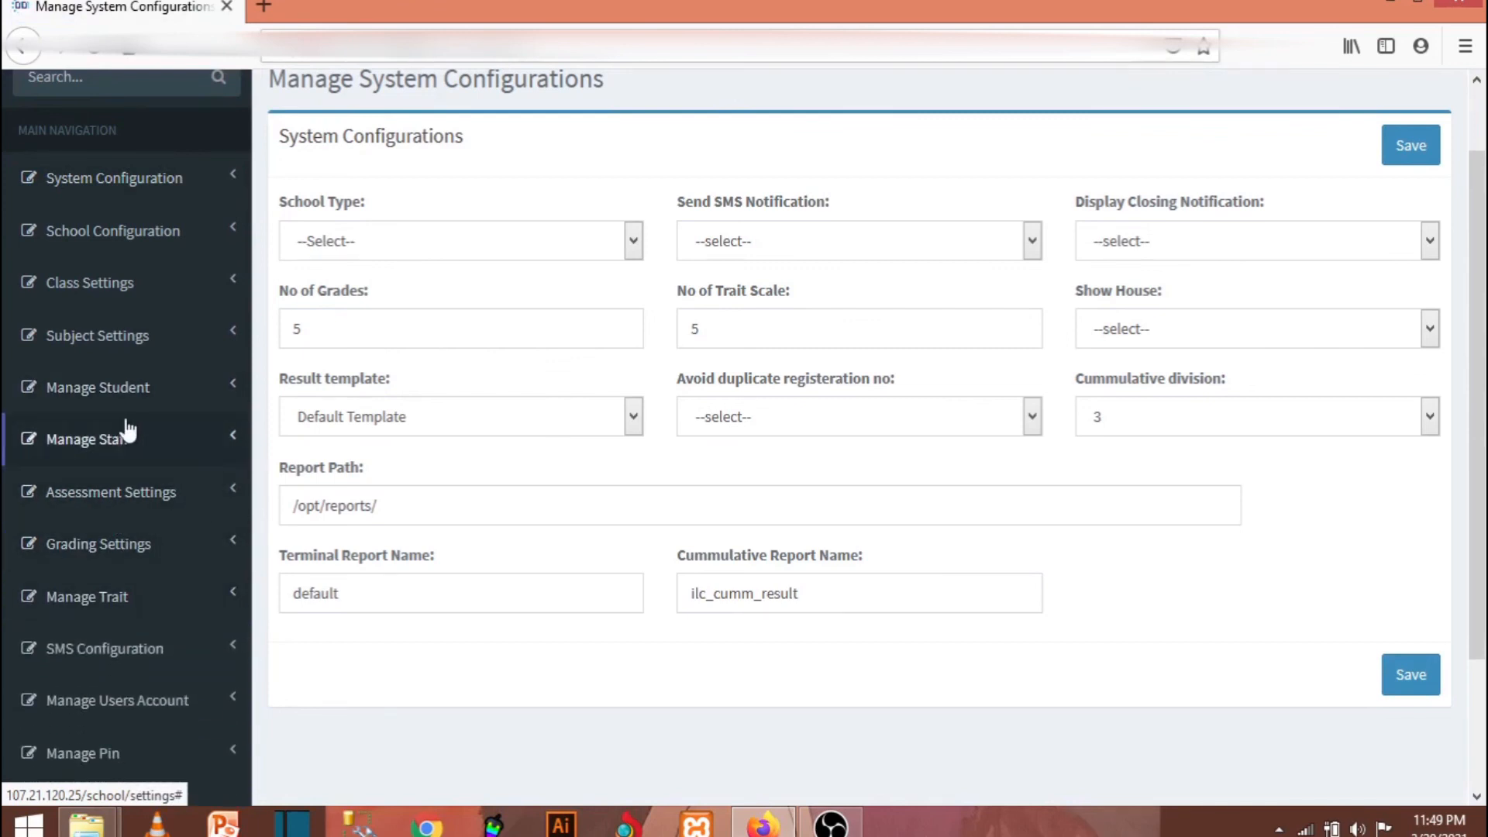
# - Review which pages are offered under School Configuration and System Configuration
pyautogui.click(163, 238)
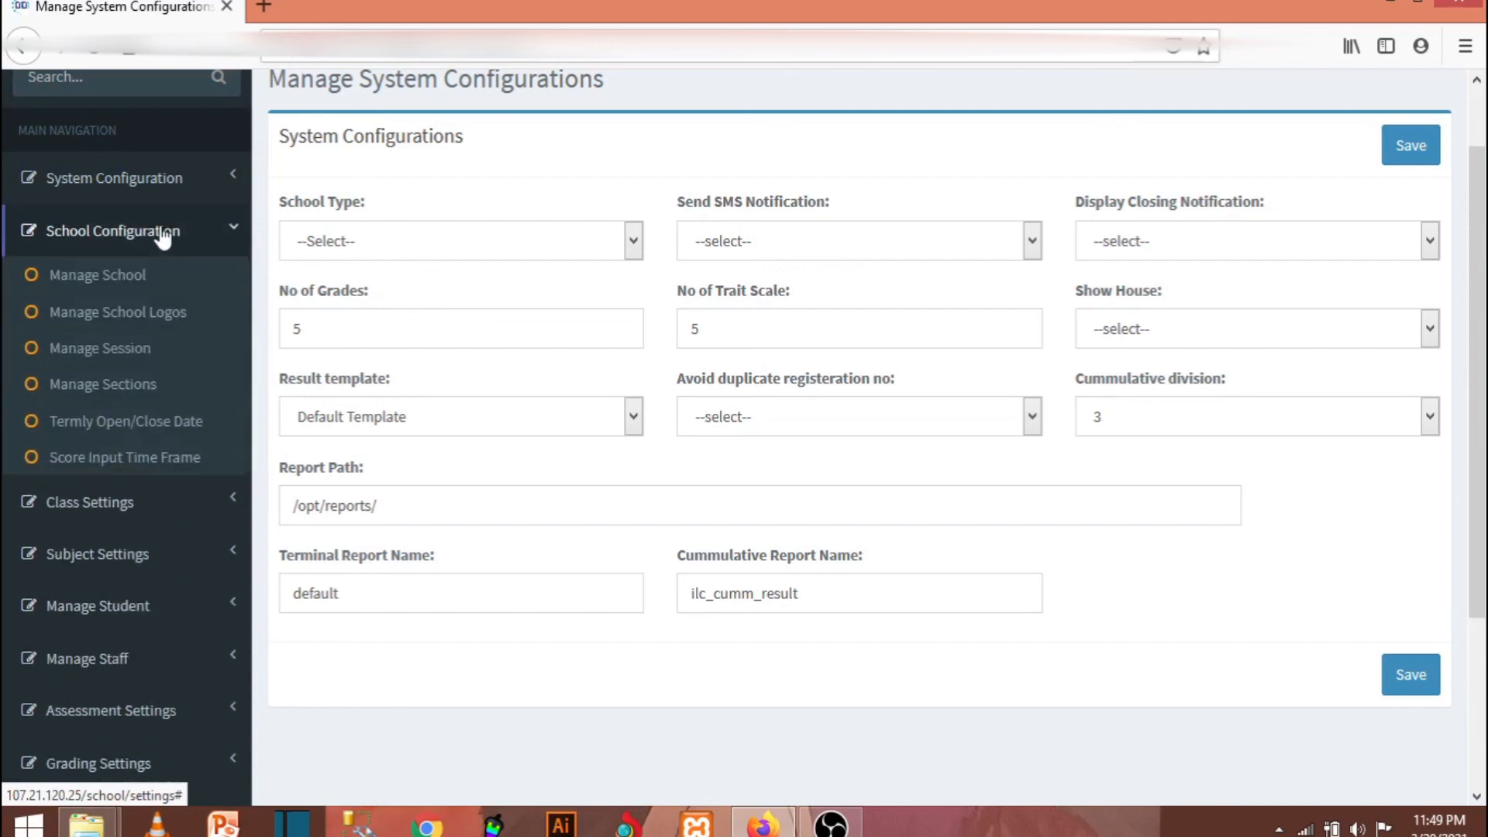
pyautogui.click(163, 238)
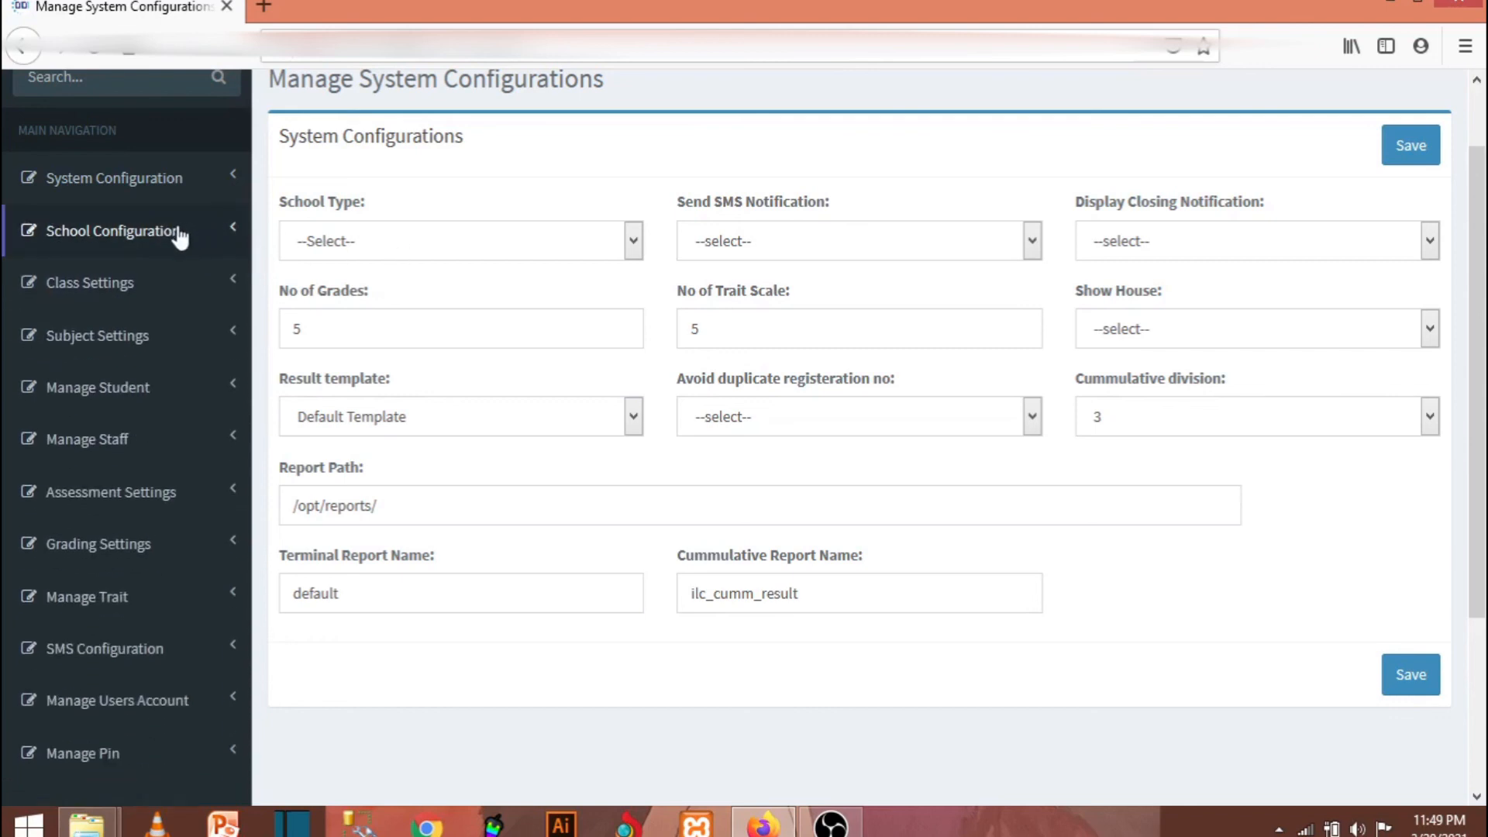
pyautogui.click(180, 236)
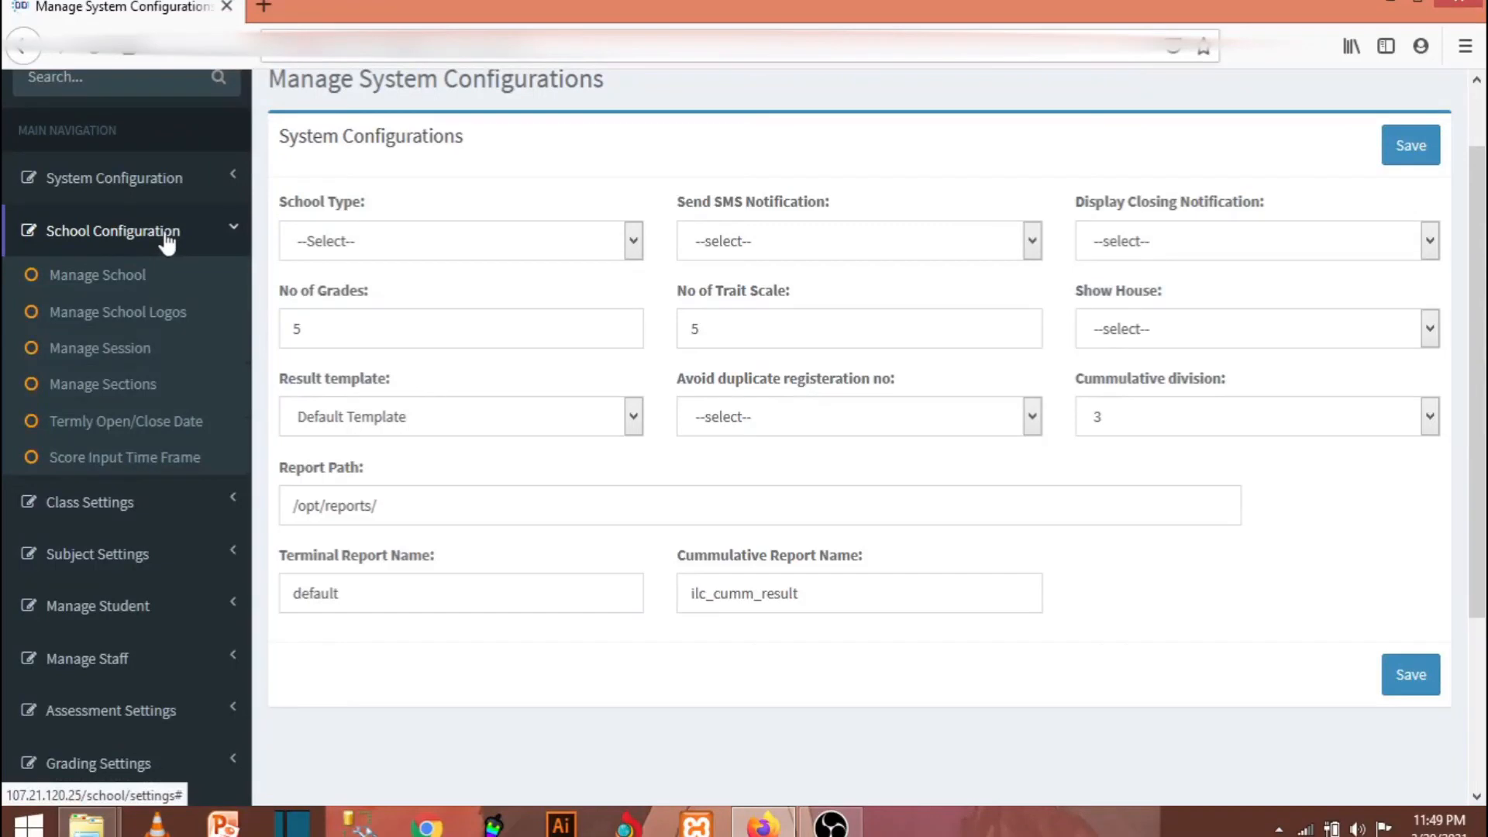
pyautogui.click(182, 190)
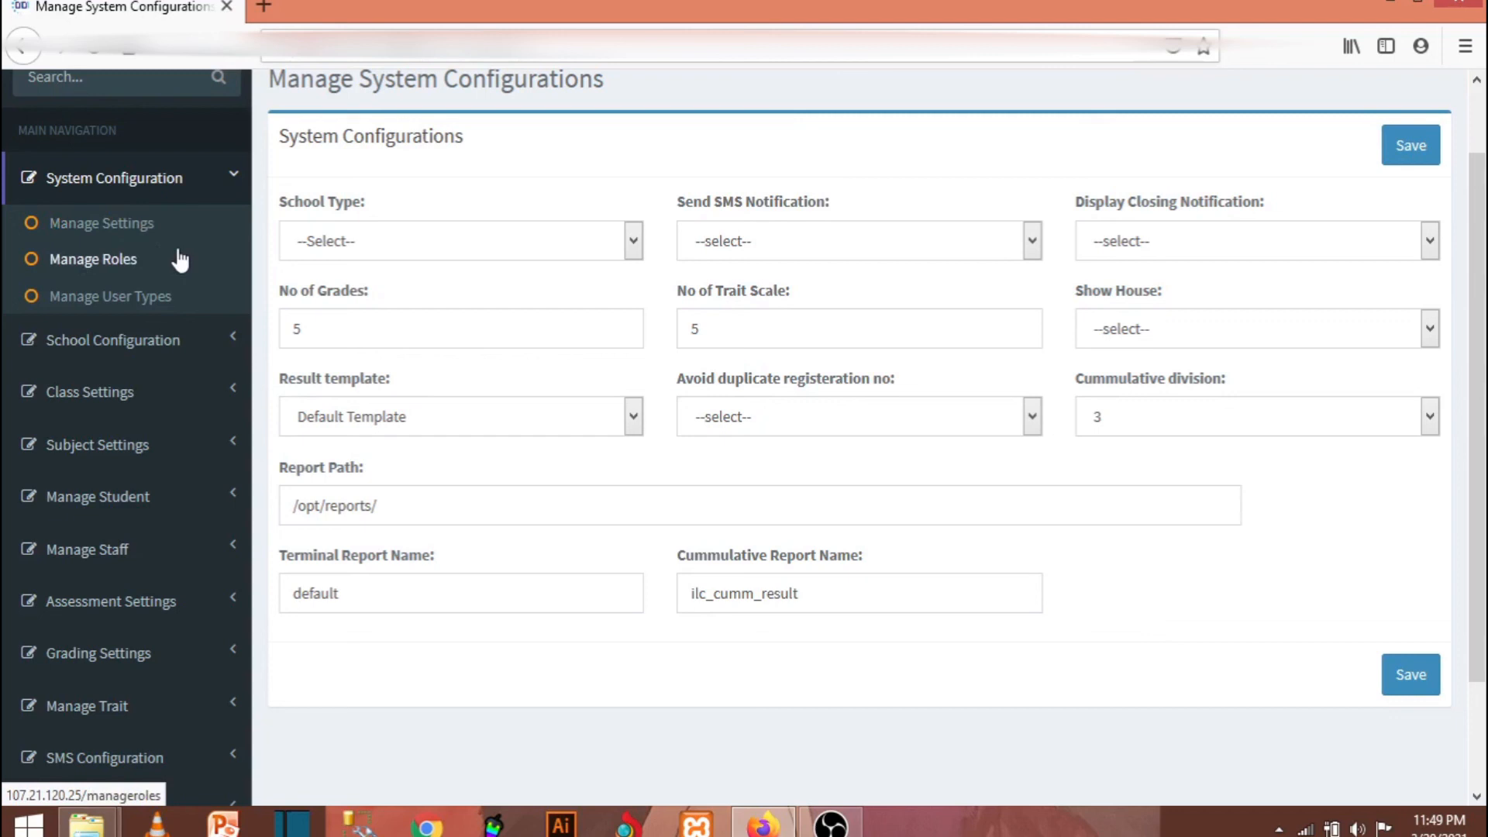
pyautogui.click(189, 193)
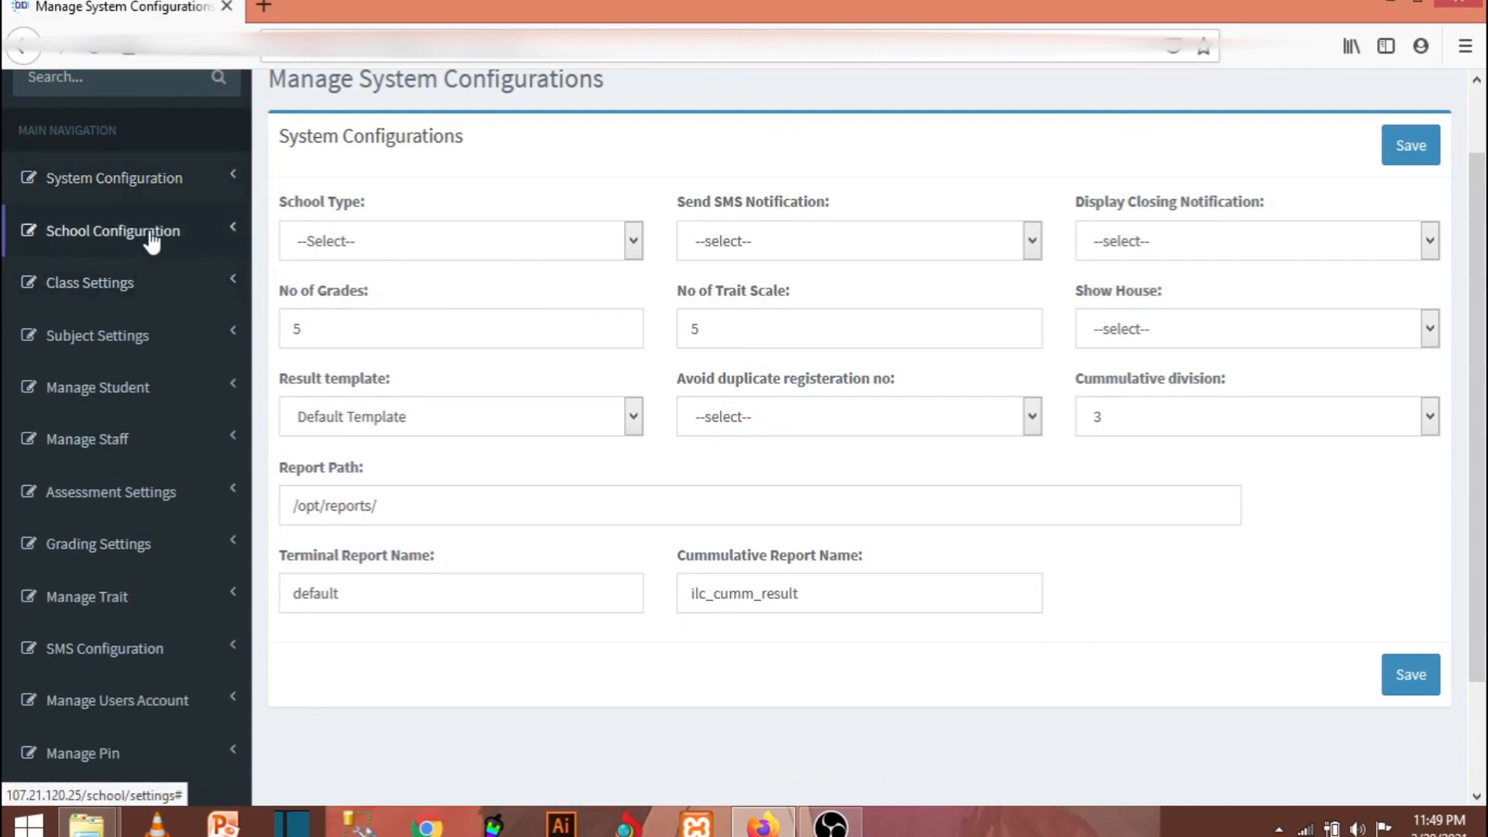
pyautogui.click(155, 233)
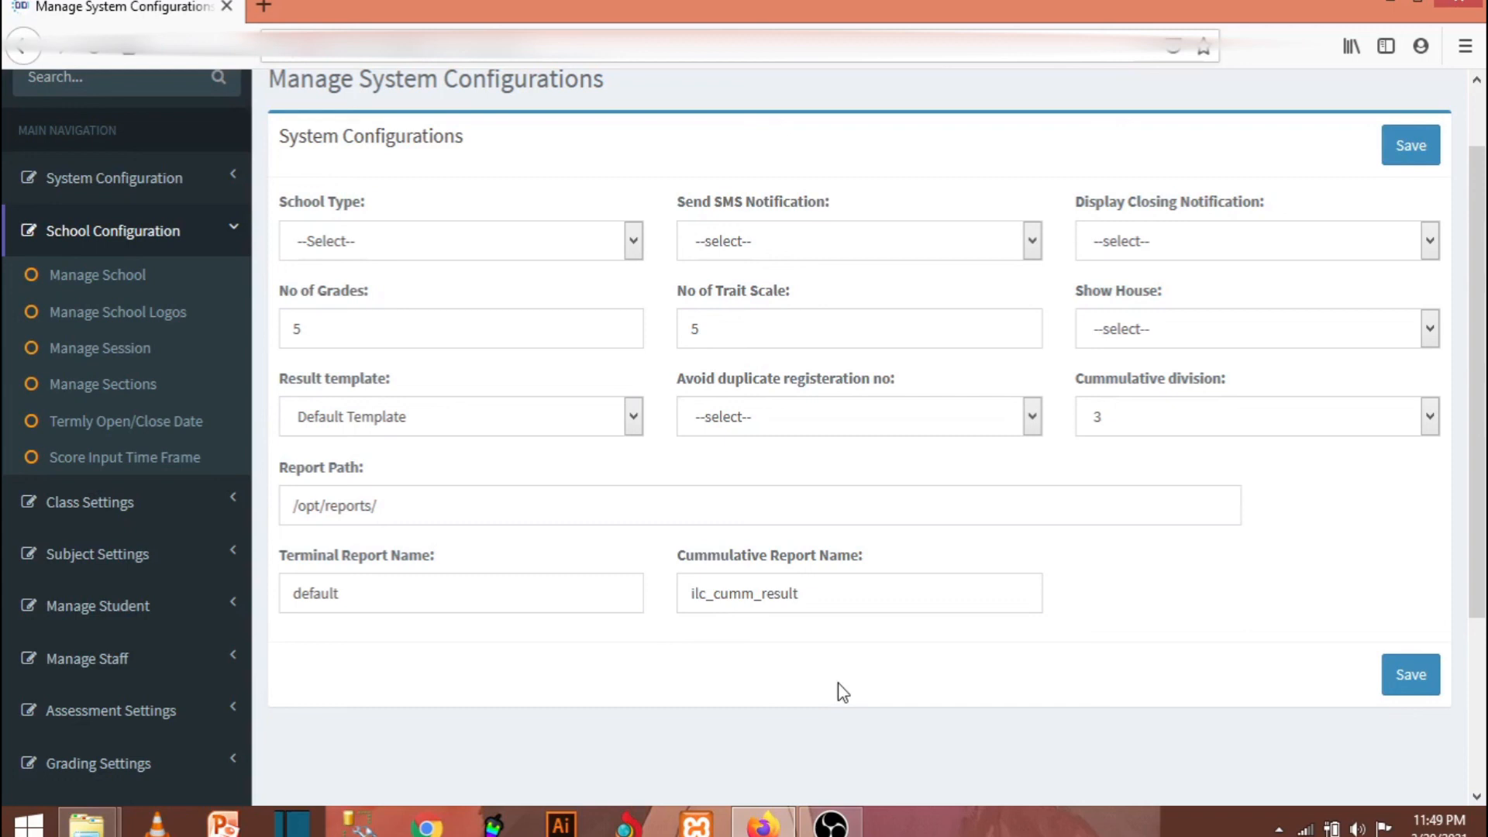
pyautogui.scroll(2, 843, 692)
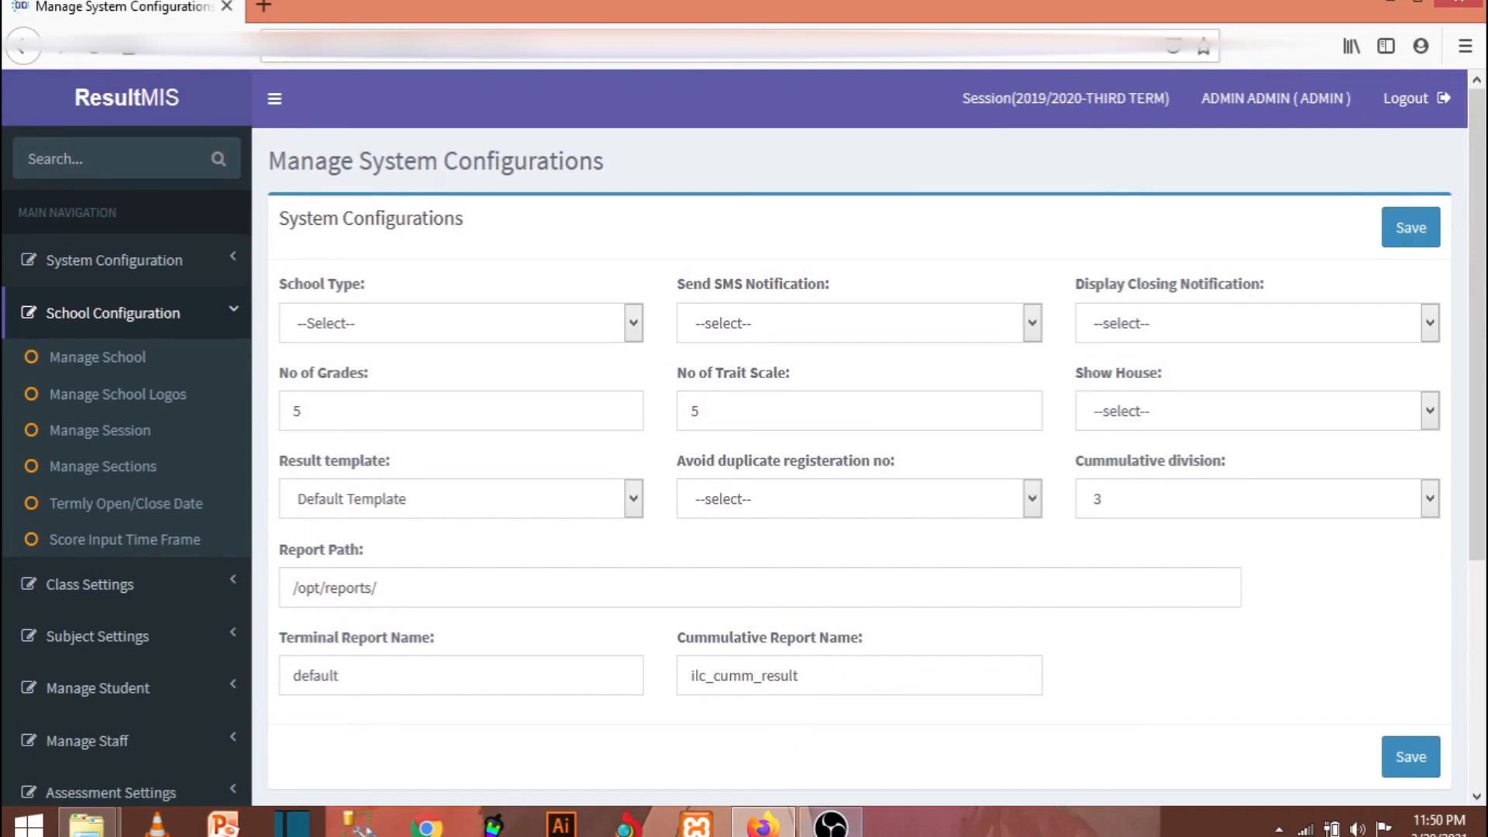
pyautogui.moveTo(830, 822)
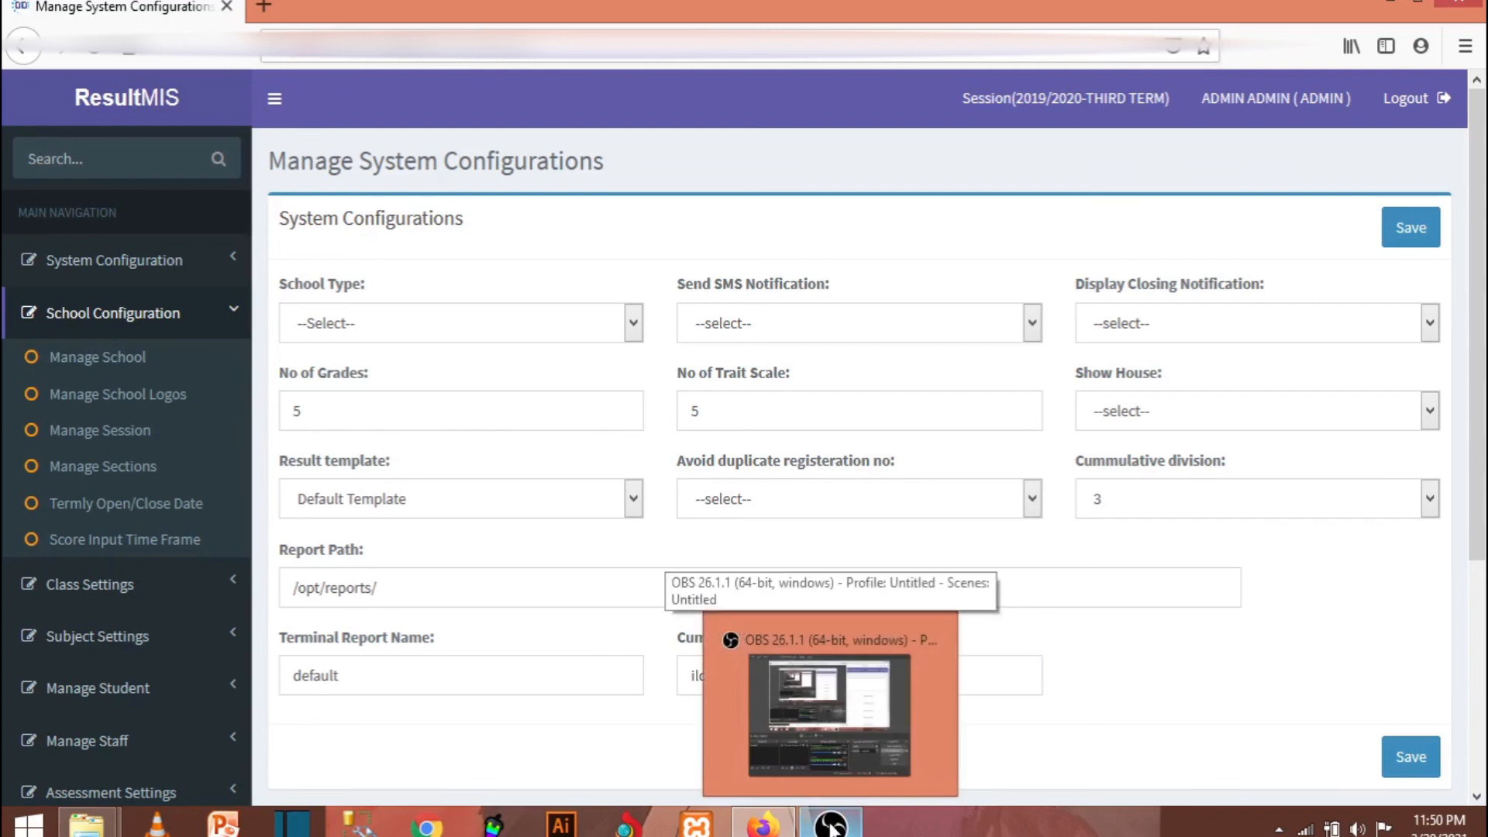
pyautogui.click(831, 823)
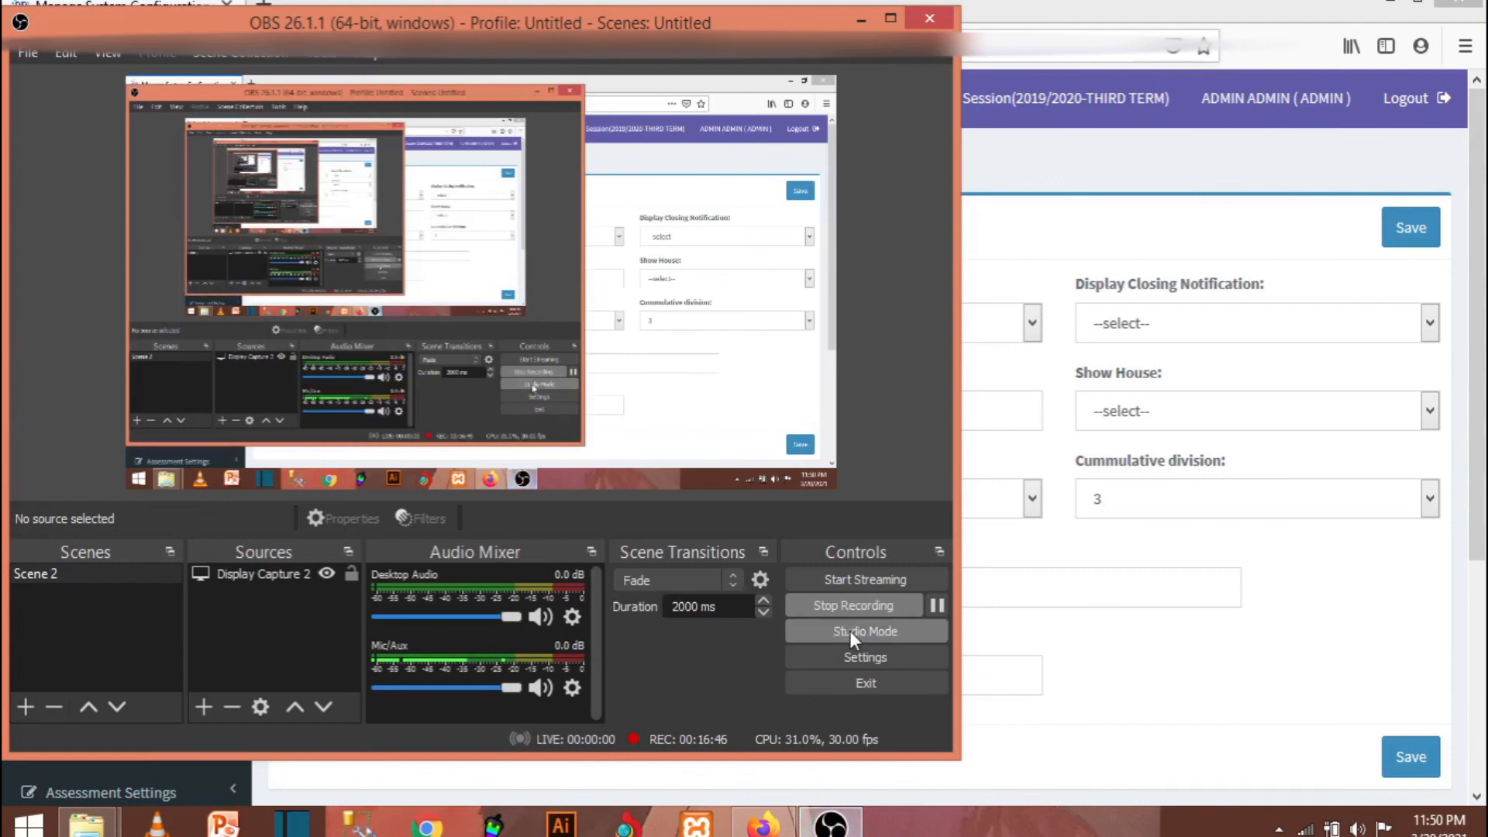